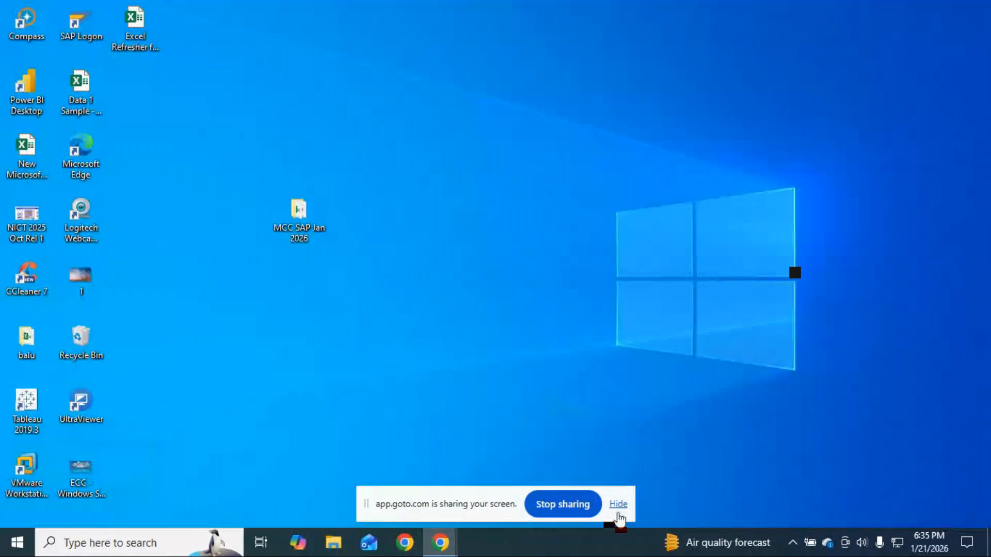
Open the Excel Refresher for Tableau workbook from the desktop and enable its editing and external content.
click(147, 43)
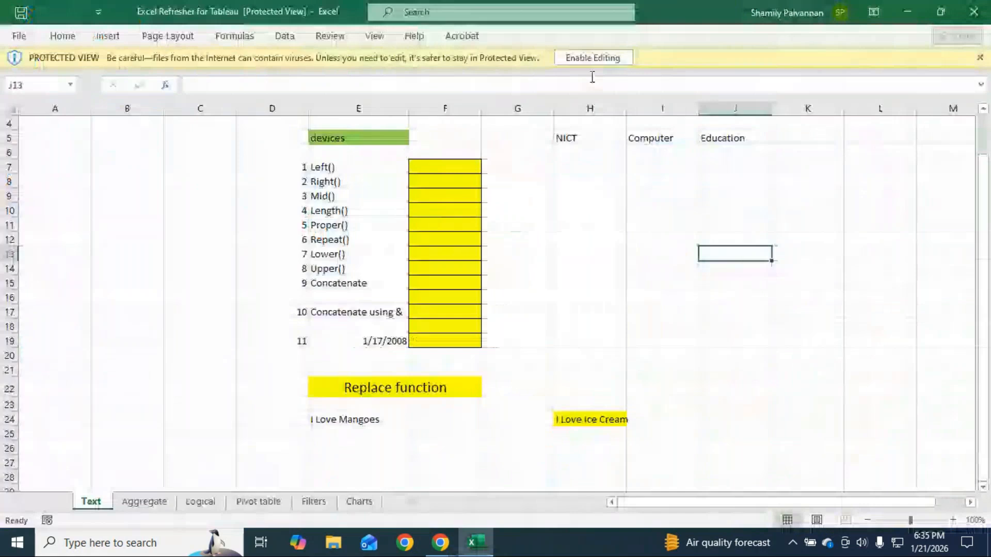
click(593, 58)
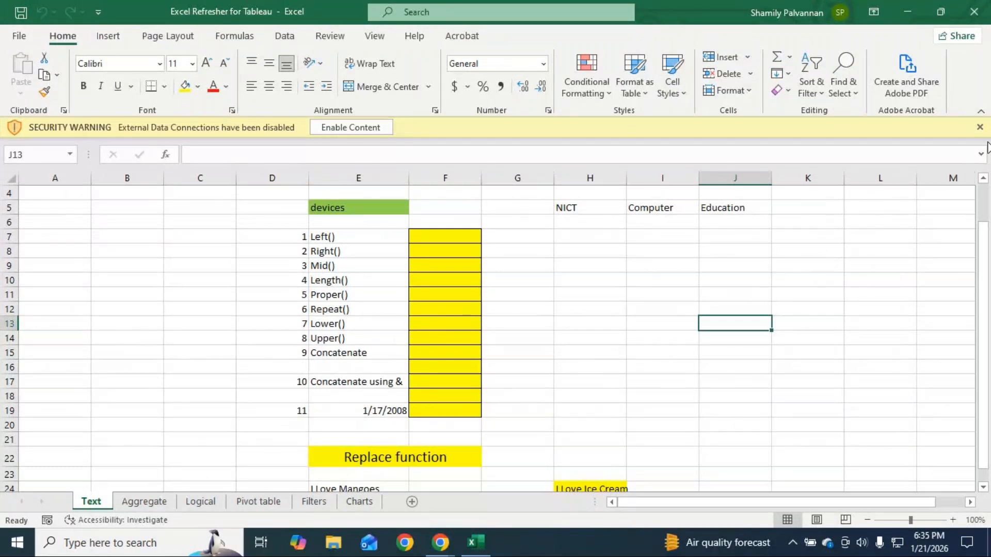
click(344, 128)
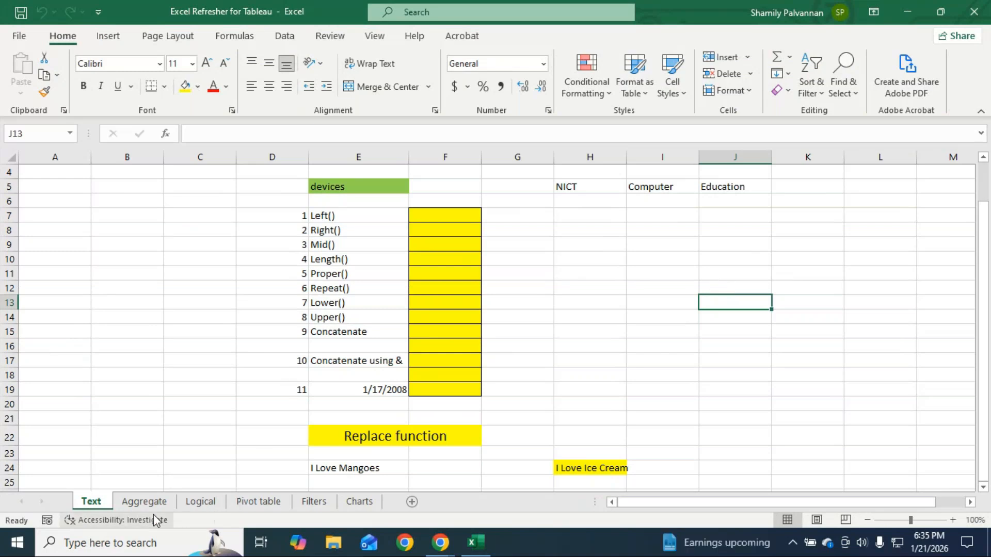
Look through the Aggregate sheet's exercises, from the Sum section down to COUNTIF.
click(138, 501)
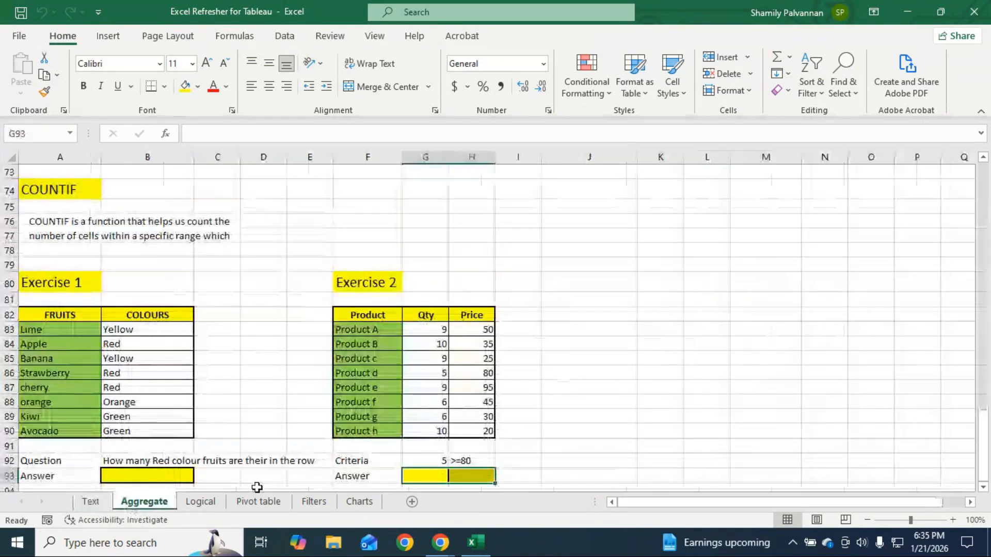
drag(984, 444, 965, 188)
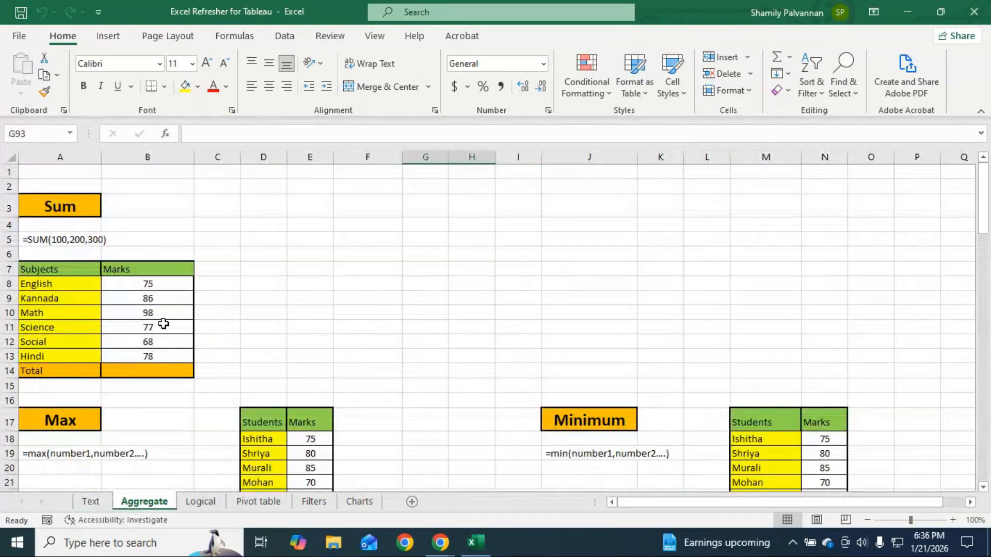
drag(987, 220, 990, 465)
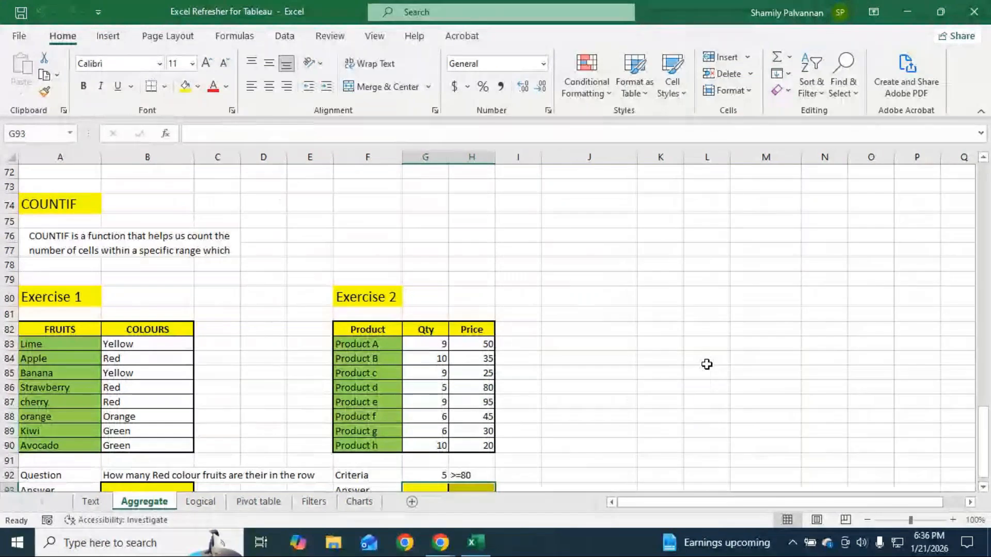
mouse_move(441, 550)
click(506, 497)
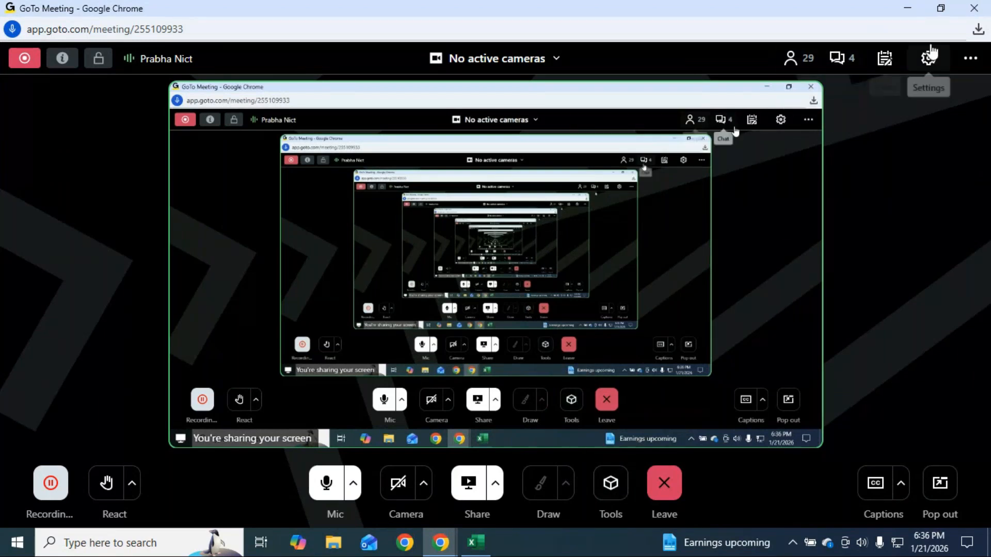
click(915, 20)
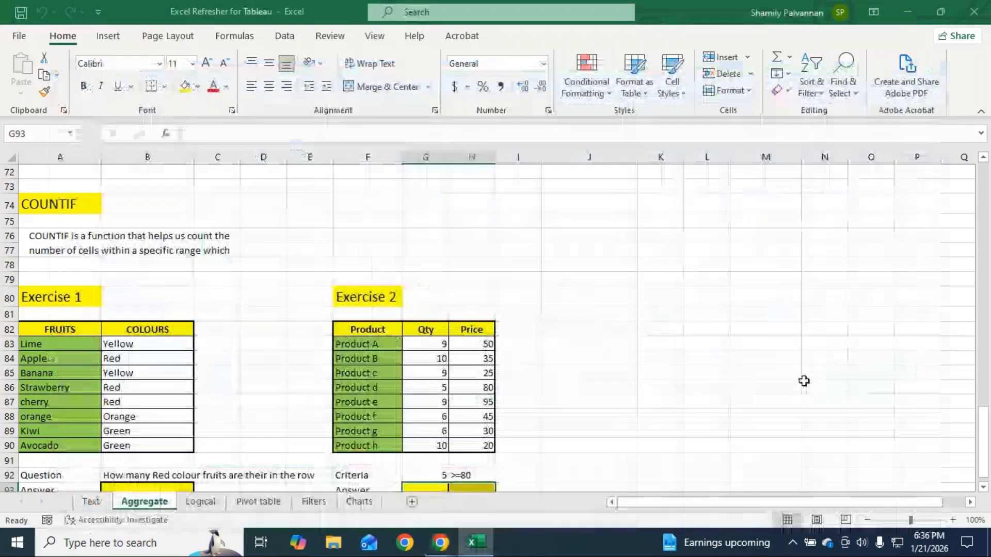
On the Text sheet, start a REPLACE formula in cell E26 with E24 as the old text.
click(98, 502)
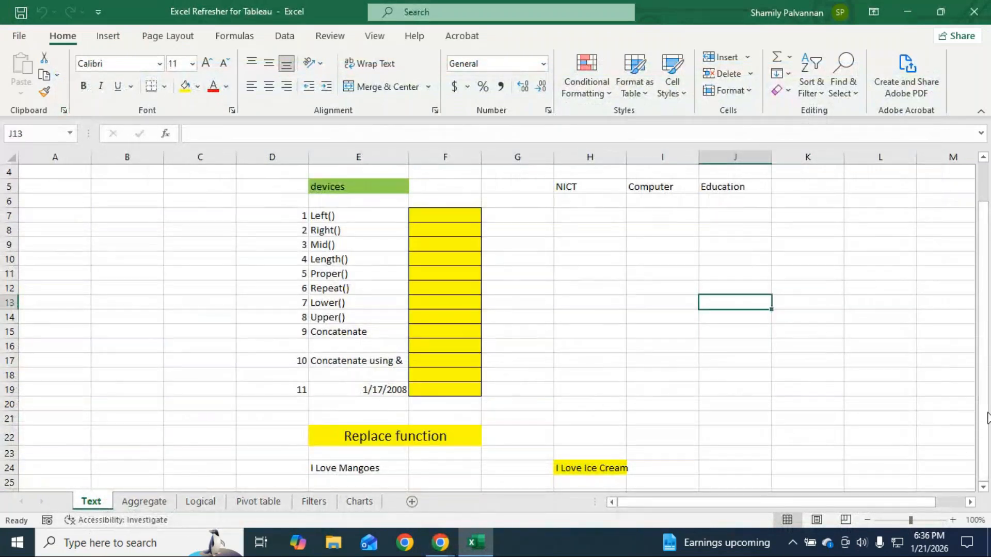
click(953, 521)
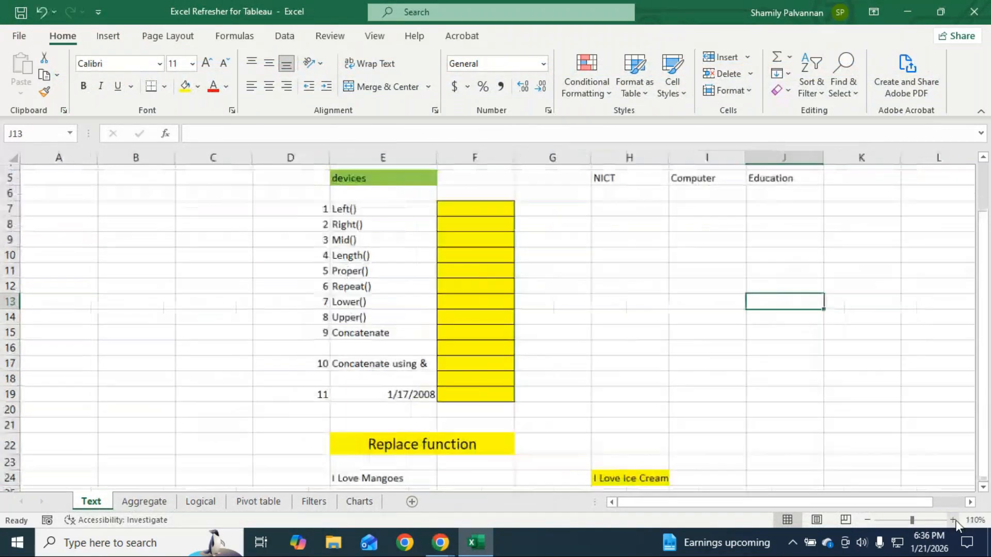
click(953, 521)
scroll(983, 487, down, 2)
scroll(984, 493, down, 2)
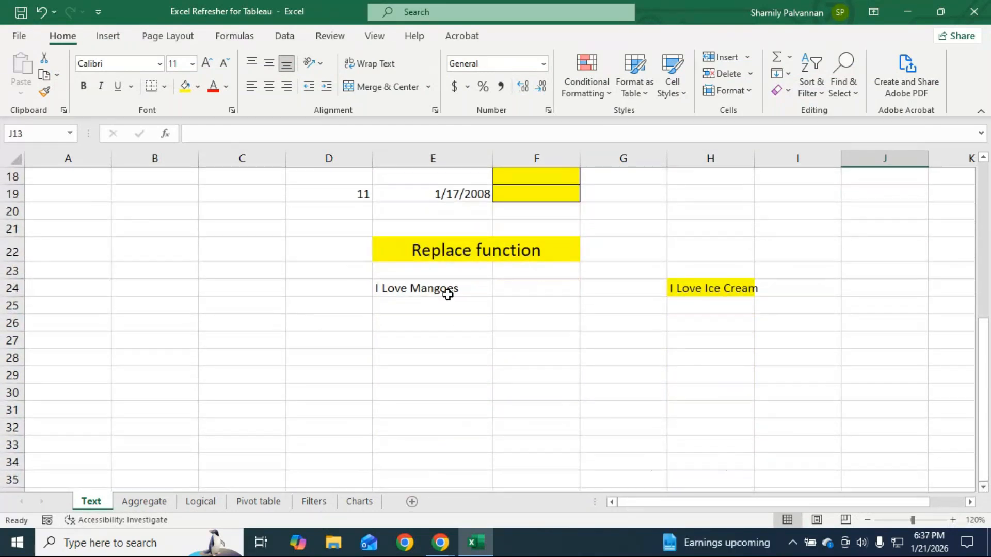
click(460, 289)
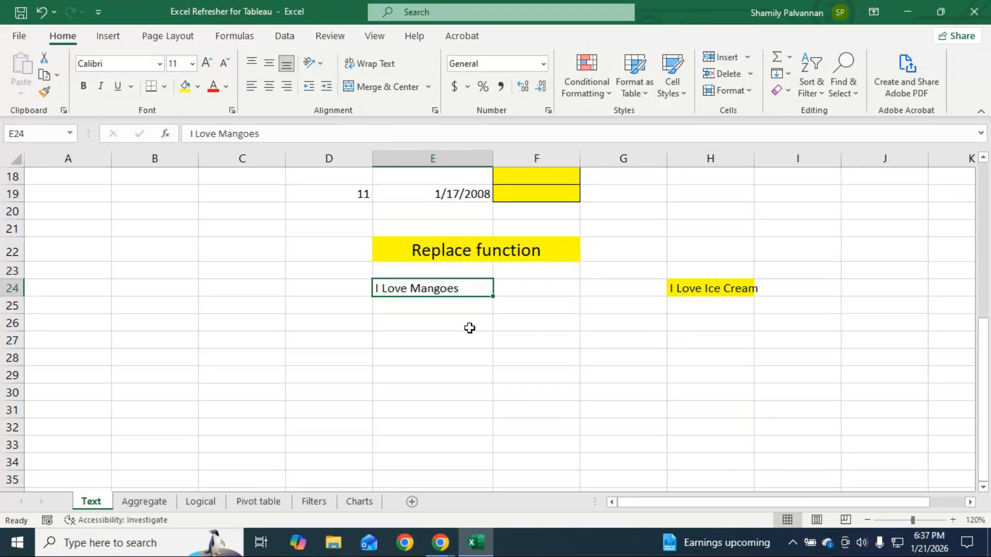
key(Down)
key(Down)
text(=r)
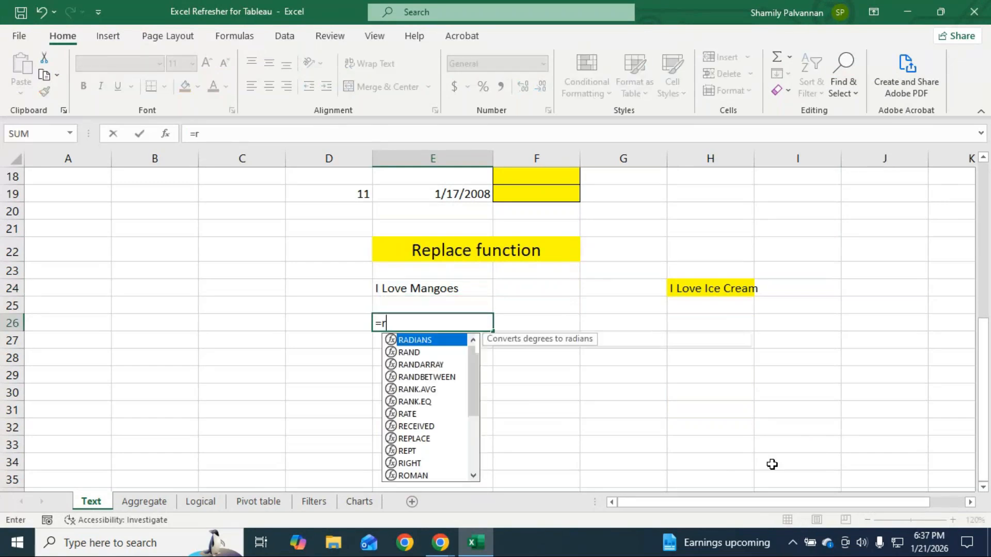
text(epl)
key(Tab)
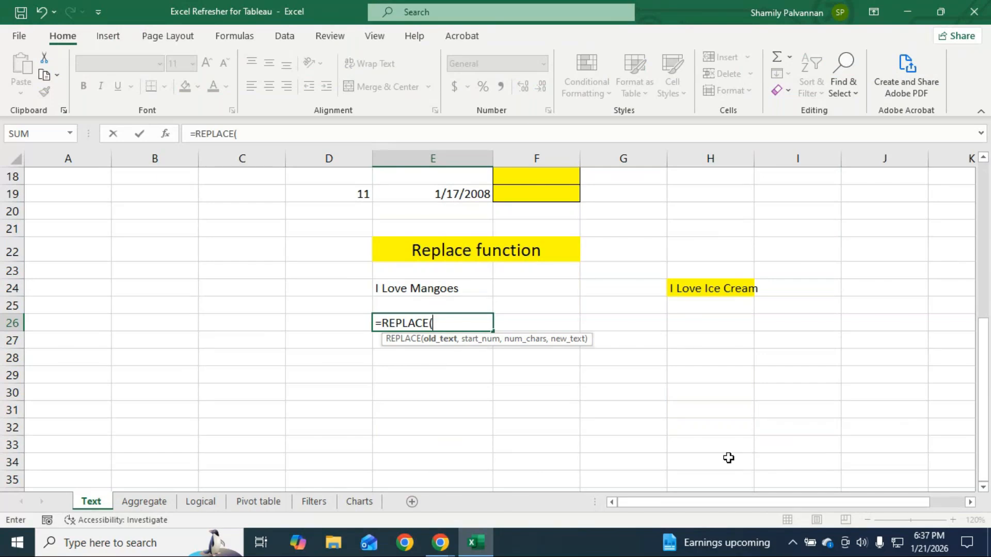
click(429, 287)
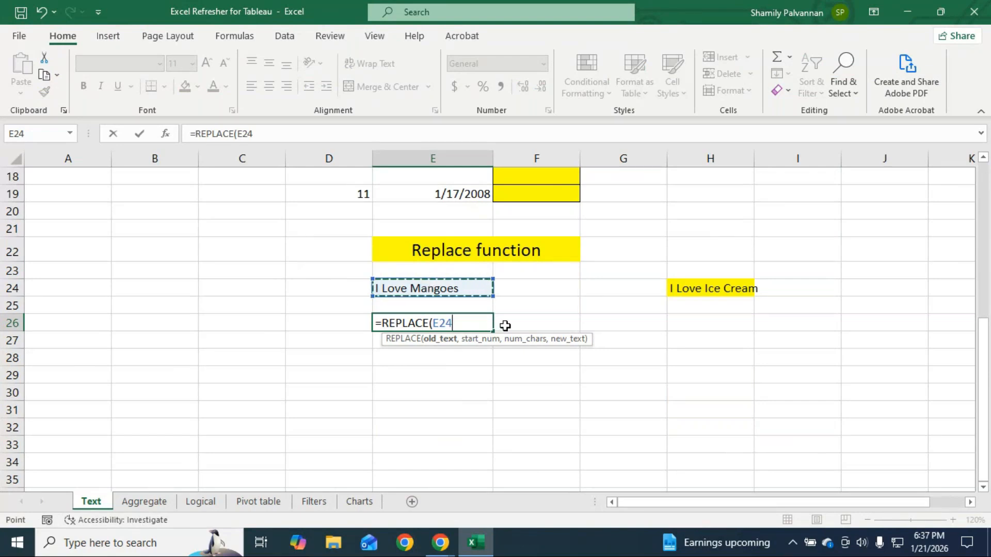
Complete the E26 REPLACE formula with start number 3, 4 characters and the new text "hate".
text(,)
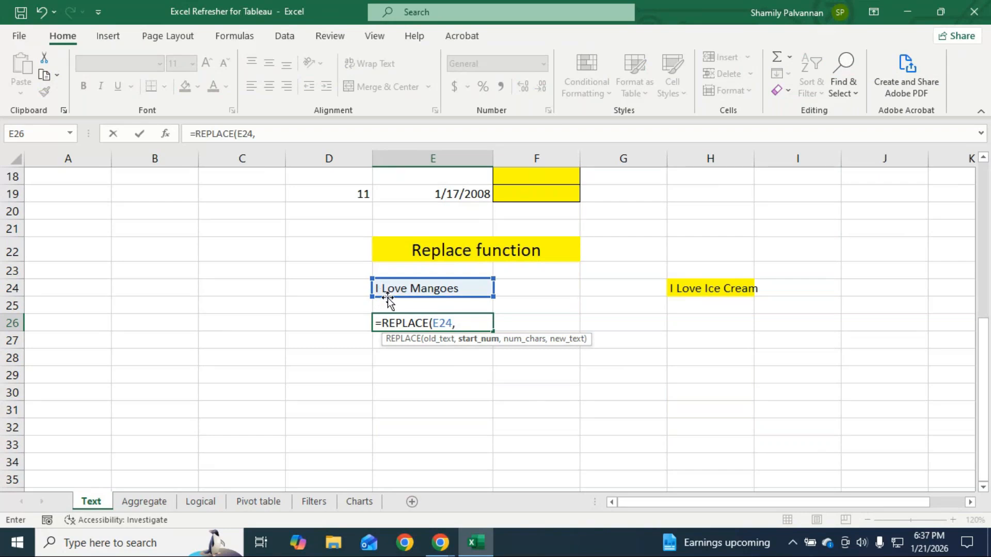
text(3,)
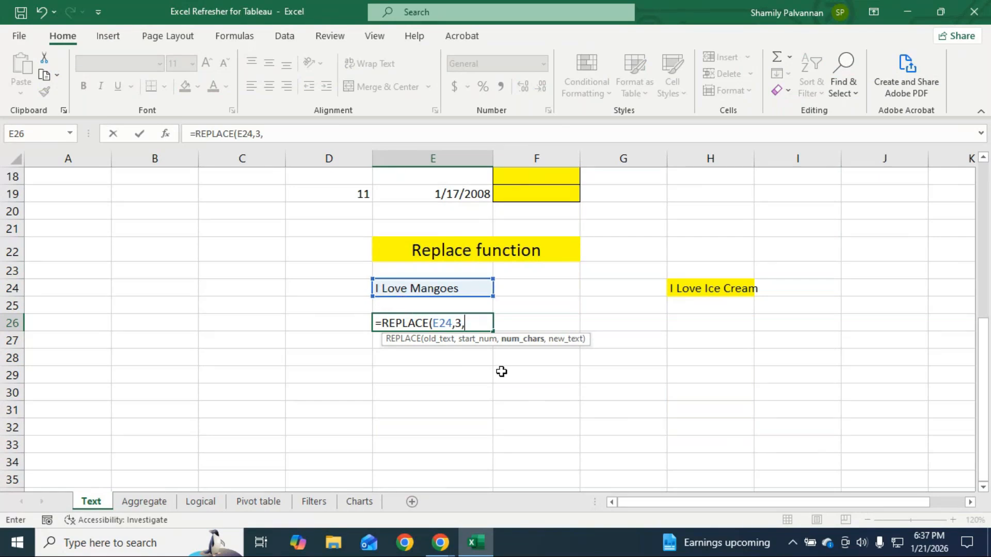
text(4,)
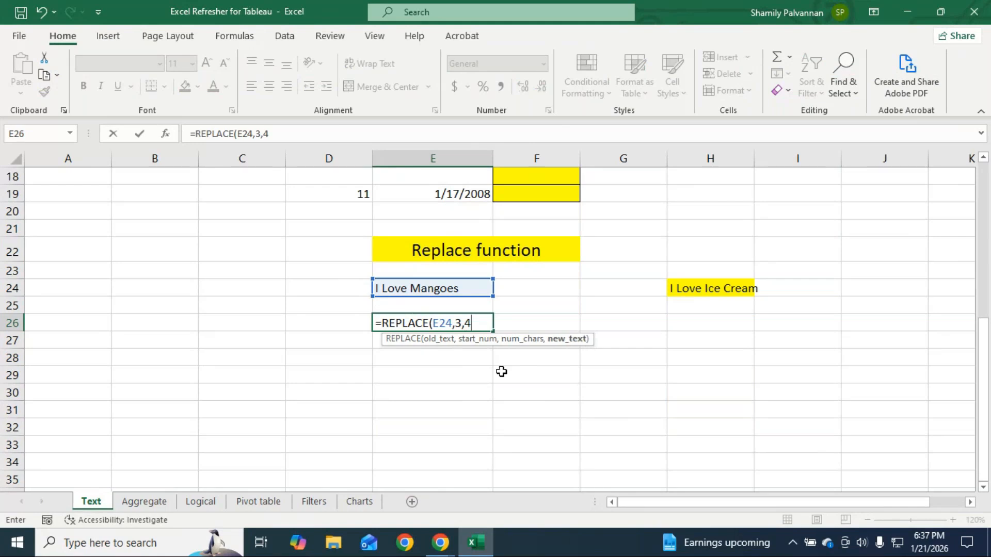
text(:)
text(hate)
key(BackSpace)
key(BackSpace)
key(BackSpace)
key(BackSpace)
key(BackSpace)
text("hate)
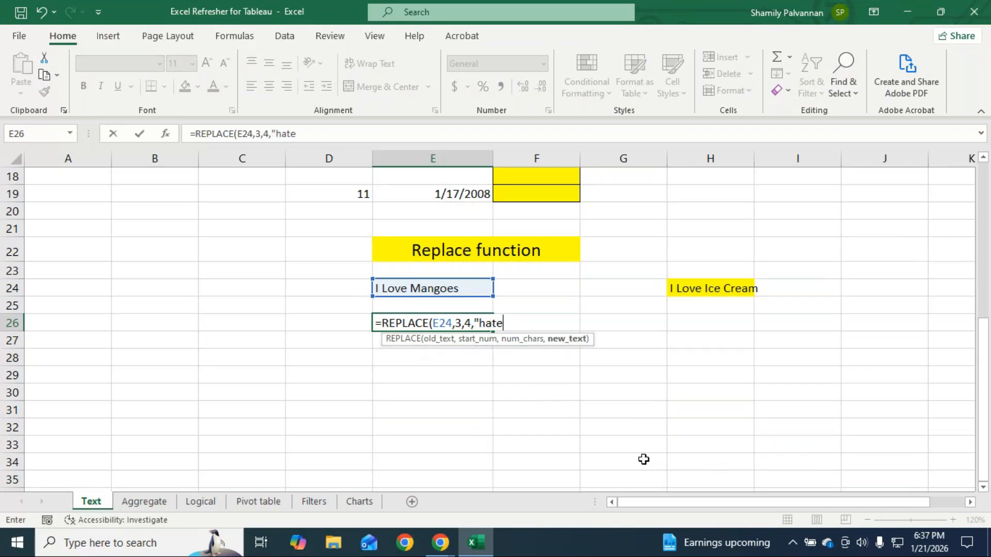
text("))
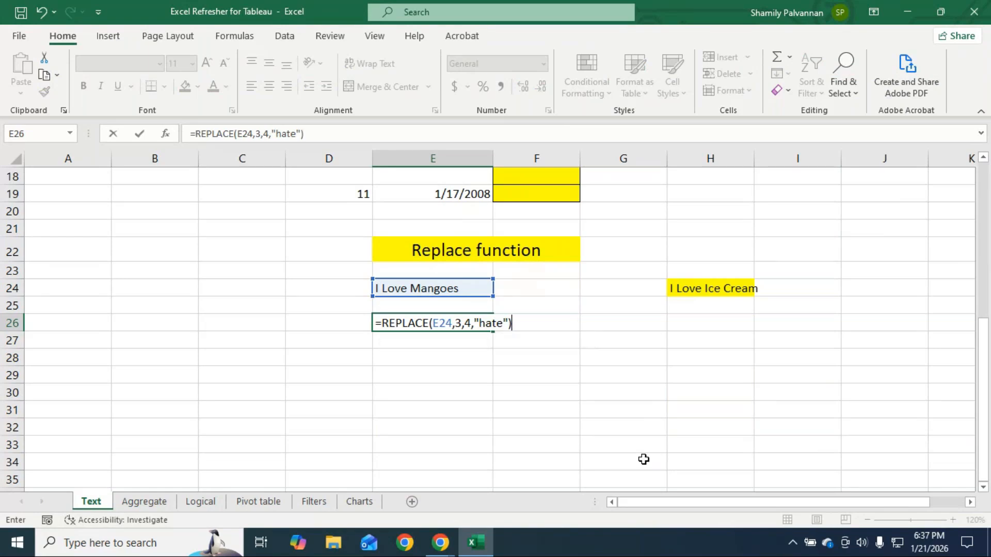
key(Return)
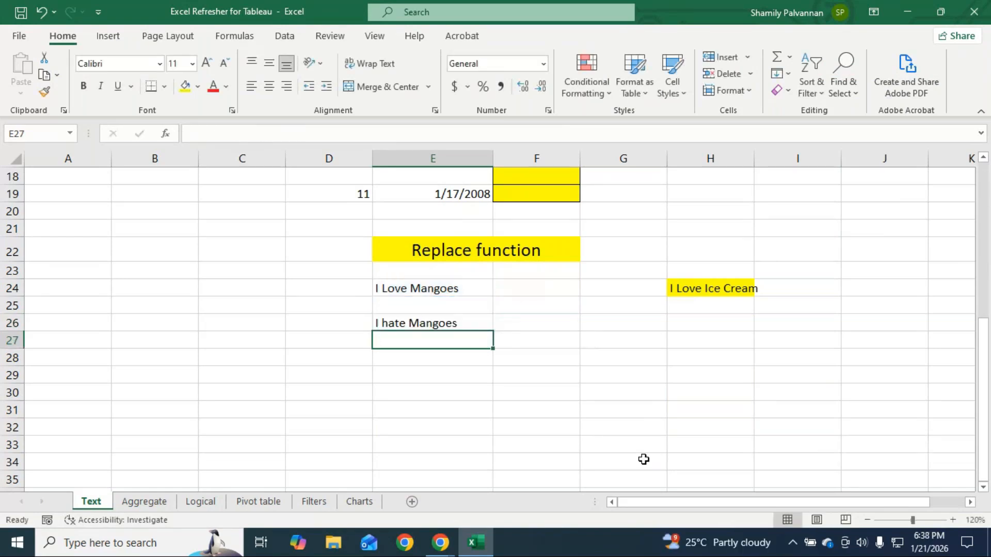
Reopen the REPLACE formula in cell E26 to review its arguments, leaving it as entered.
key(Up)
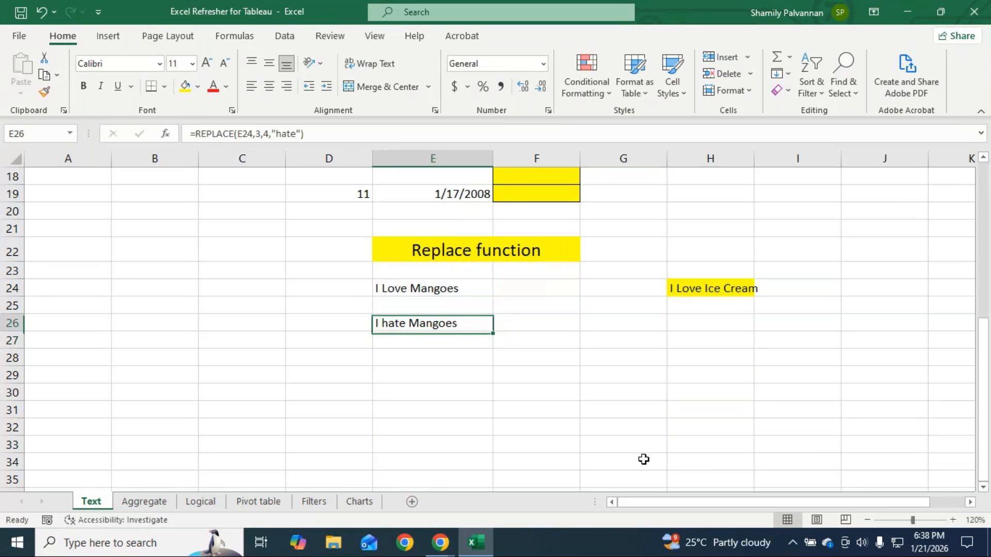
key(F2)
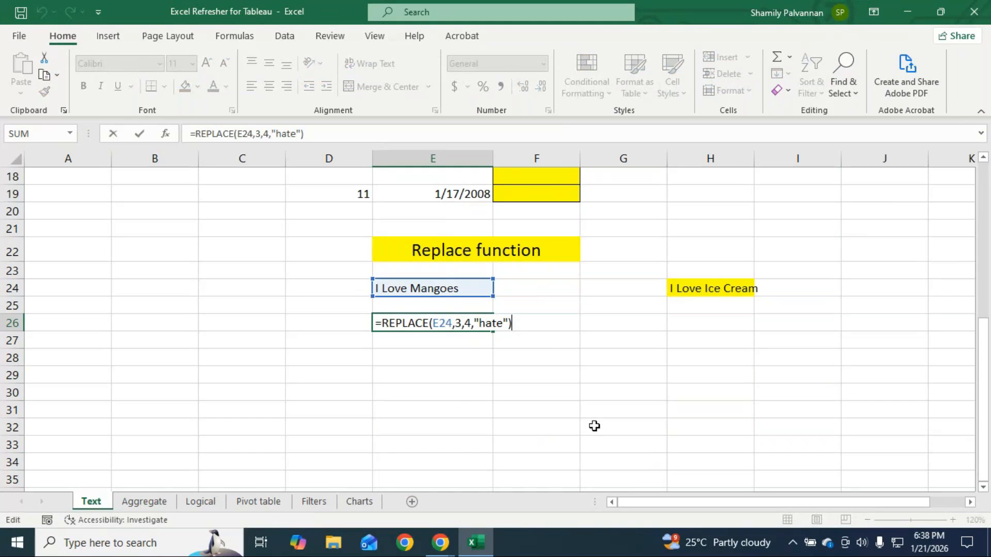
click(430, 324)
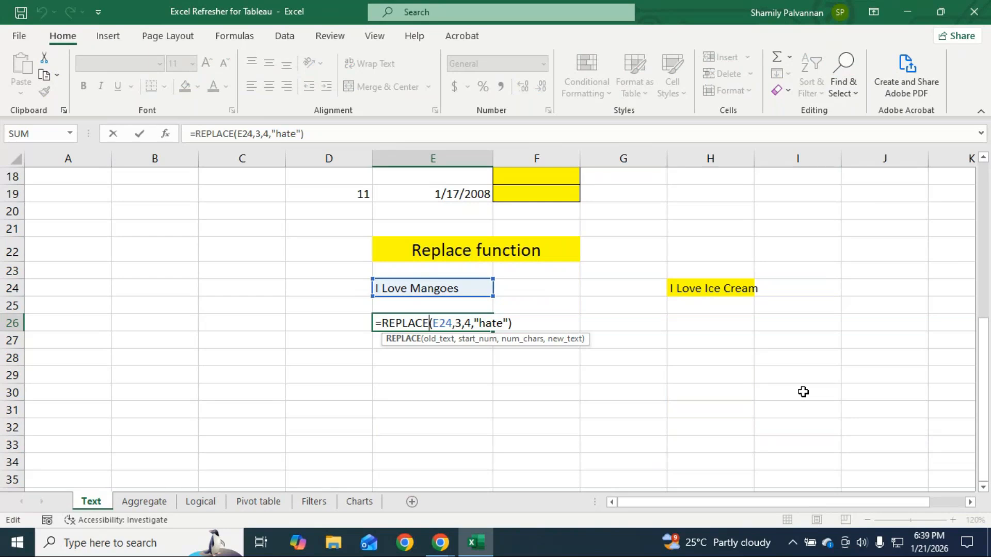
key(Return)
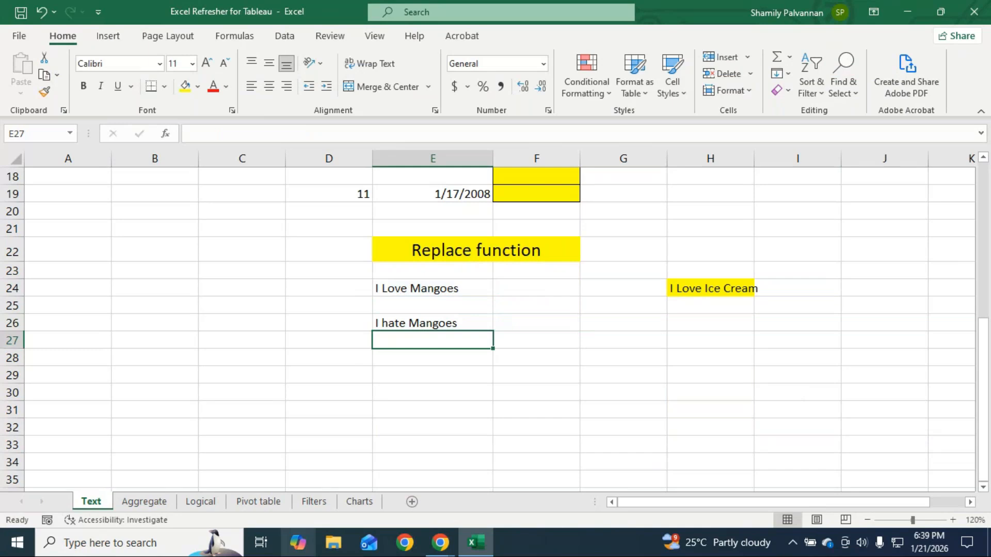
Look over the exercises on the Logical sheet, from If Condition down to Sumif.
click(199, 503)
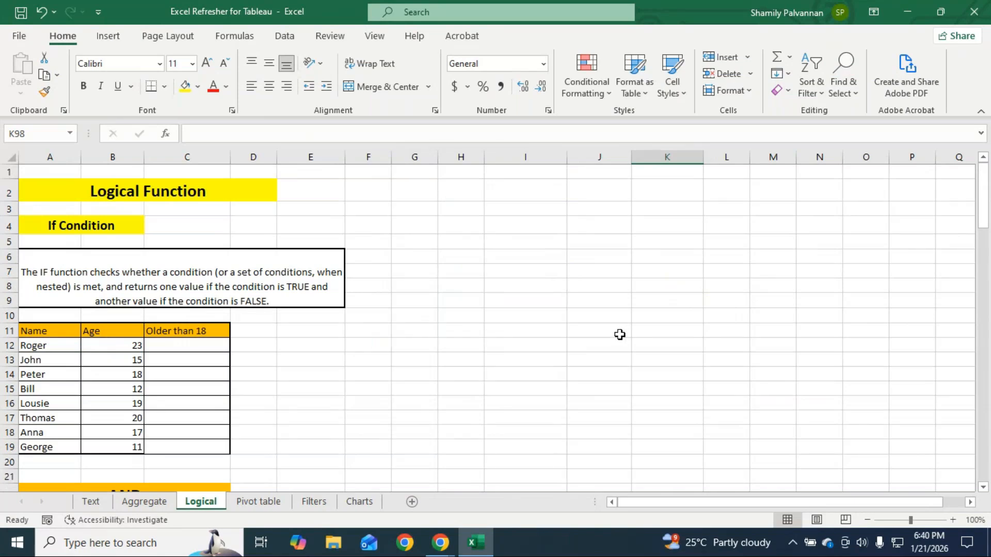
click(983, 487)
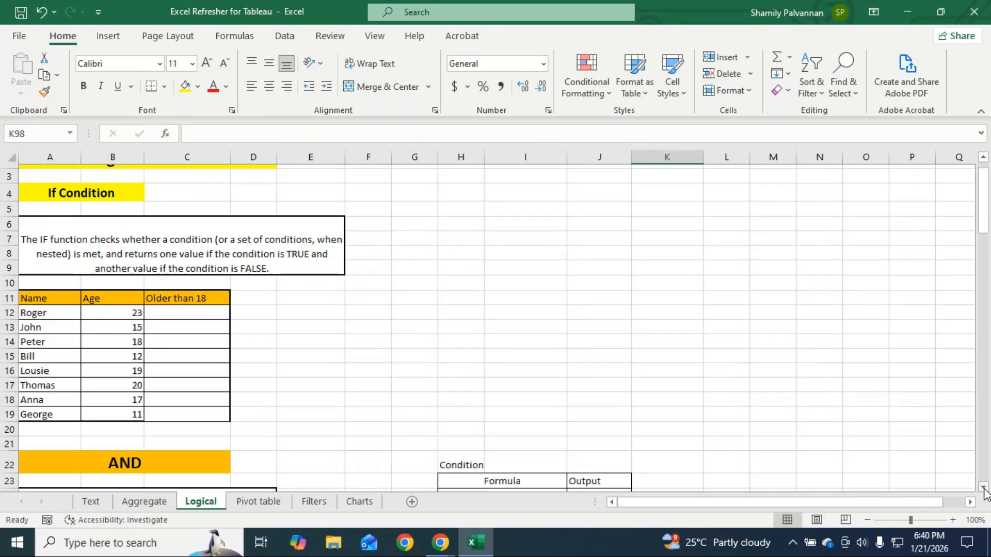
drag(983, 487, 985, 493)
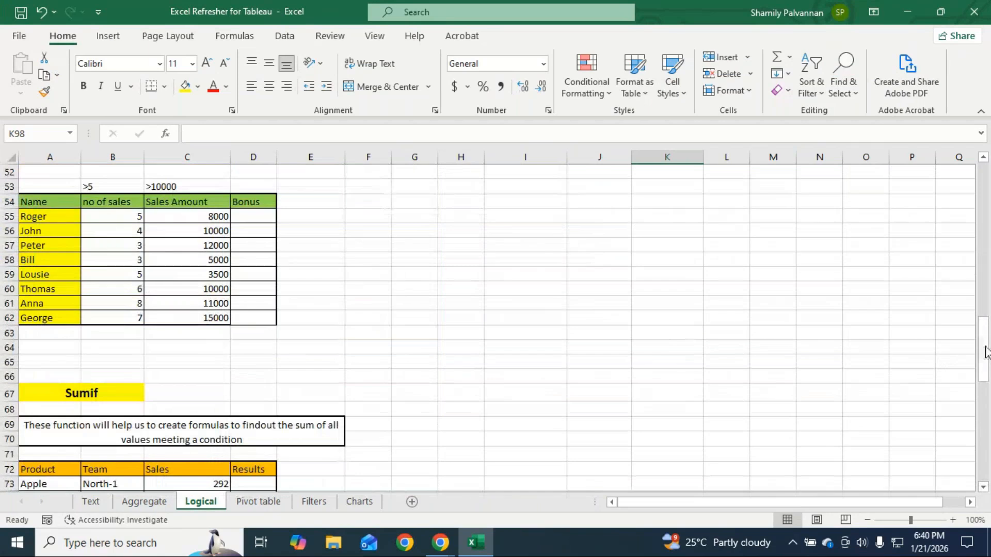
drag(982, 350, 983, 175)
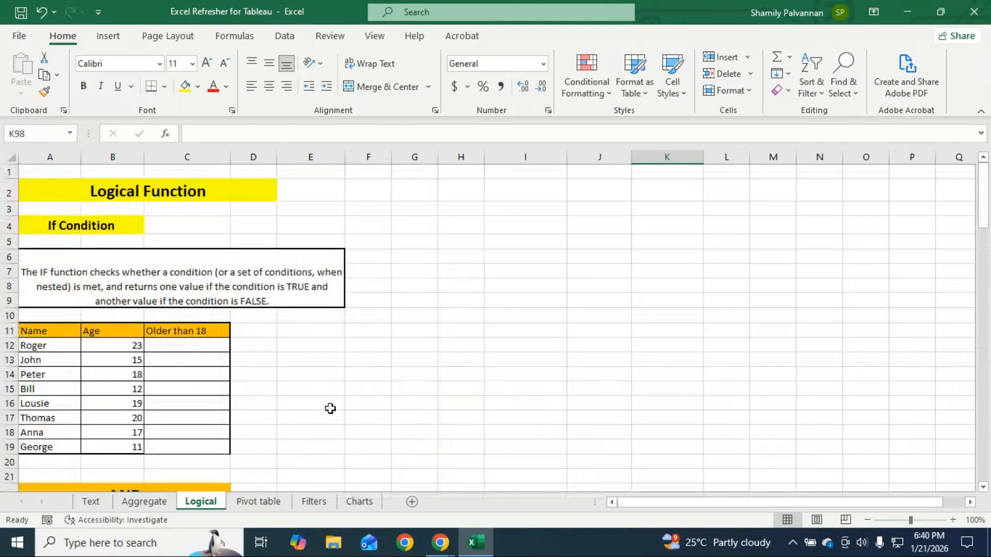
Start an IF formula in cell C12 that tests whether the age in B12 is greater than 18.
click(952, 520)
click(953, 520)
click(953, 520)
drag(745, 504, 663, 509)
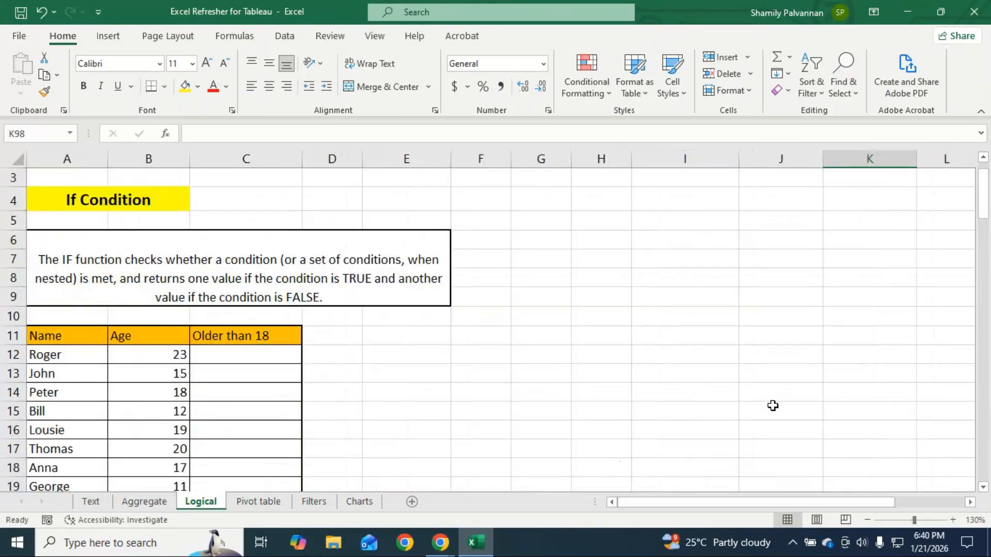
click(982, 488)
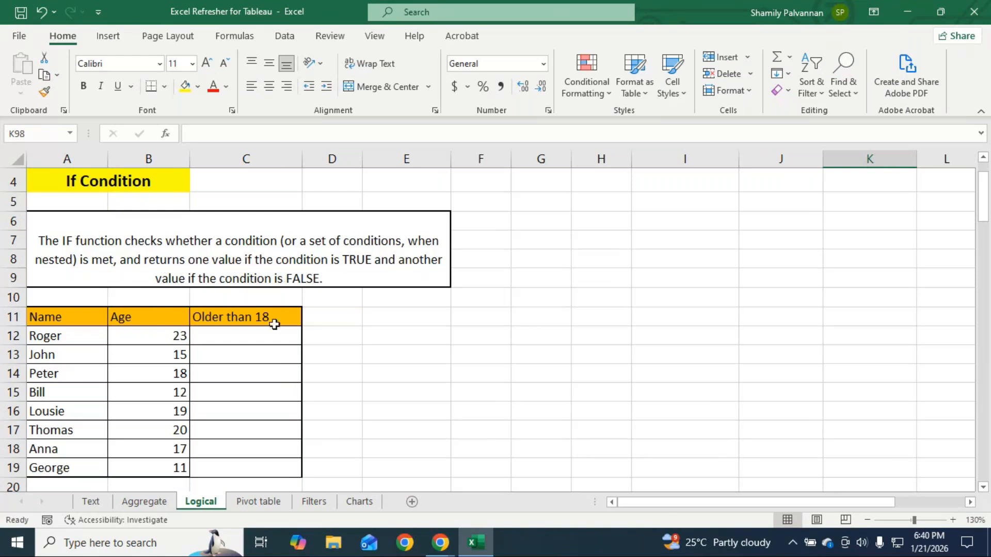
scroll(274, 324, down, 1)
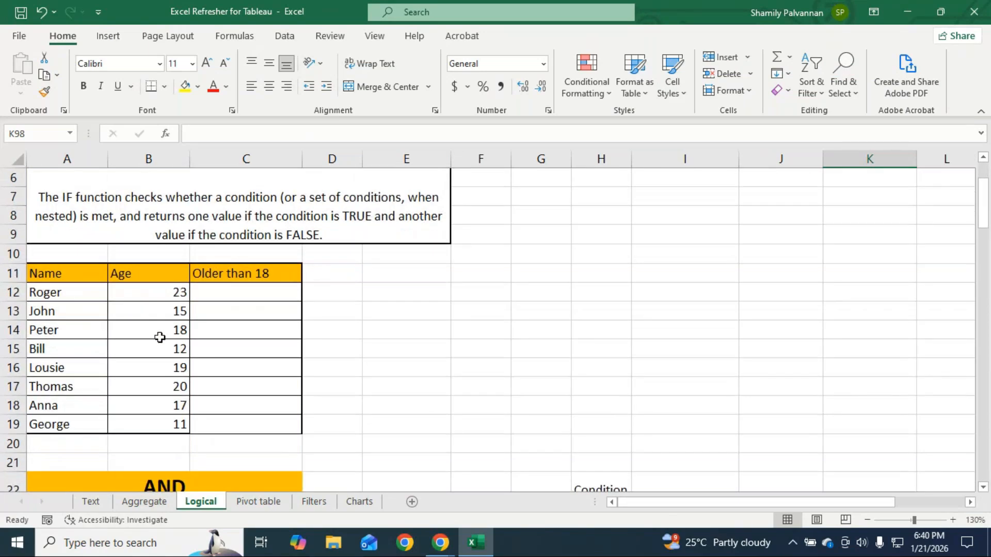
click(237, 292)
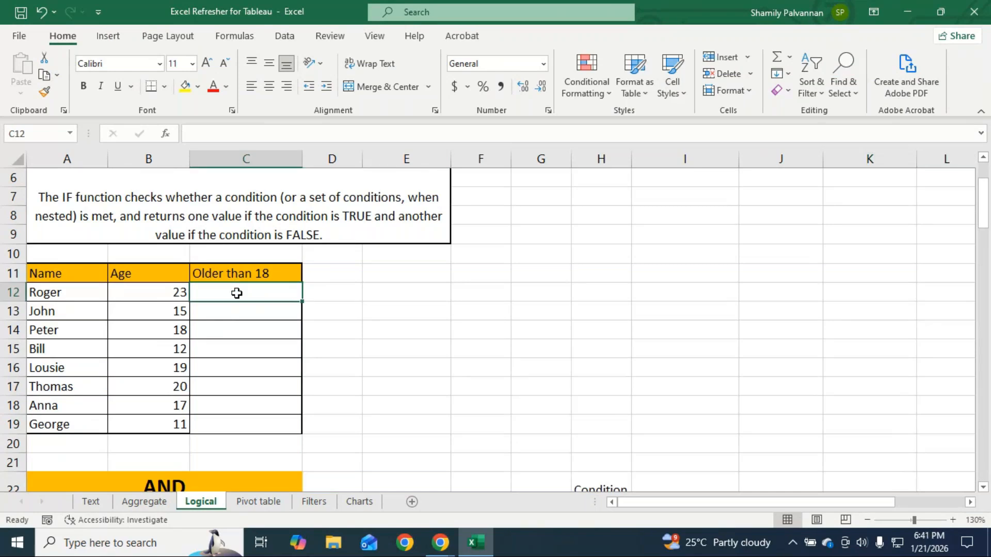
text(=if)
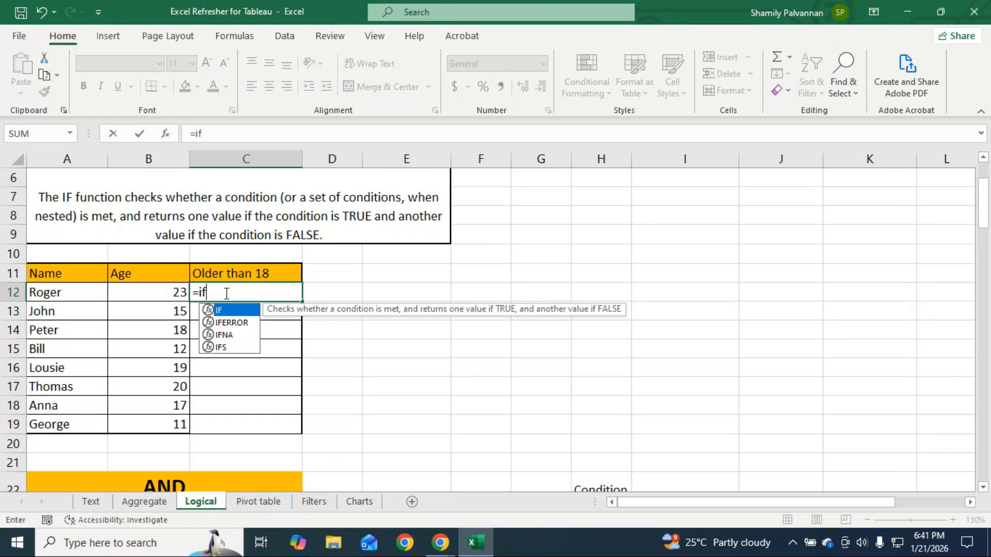
key(Tab)
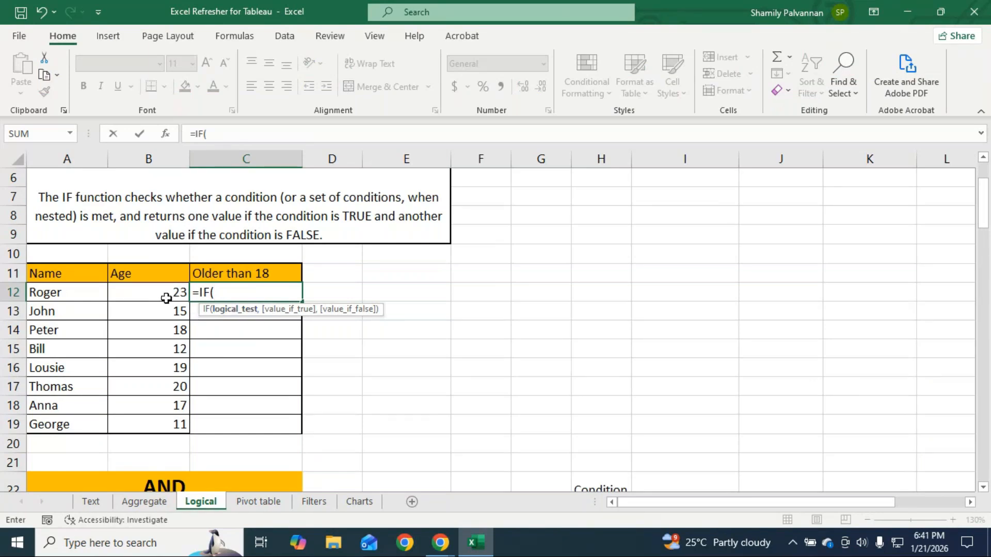
click(165, 297)
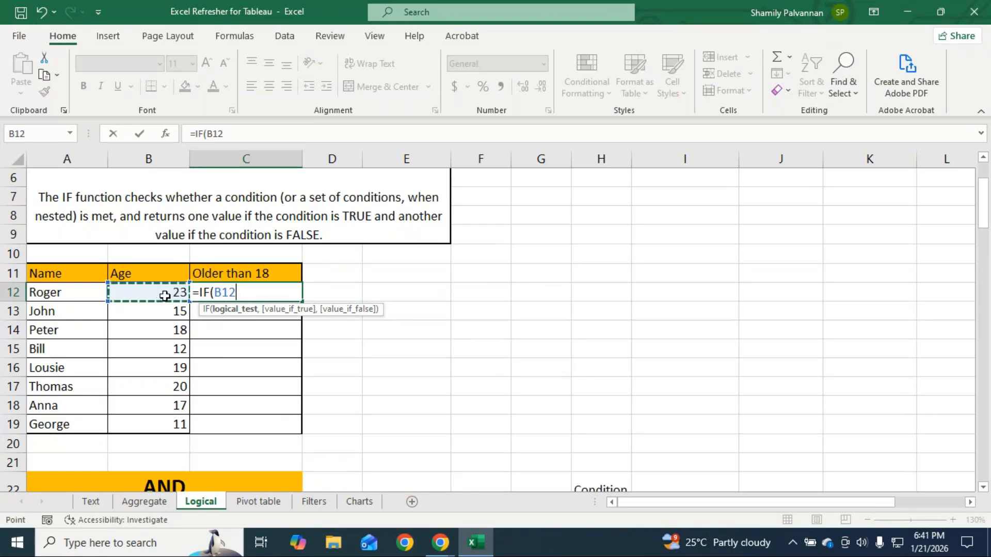
text(>18)
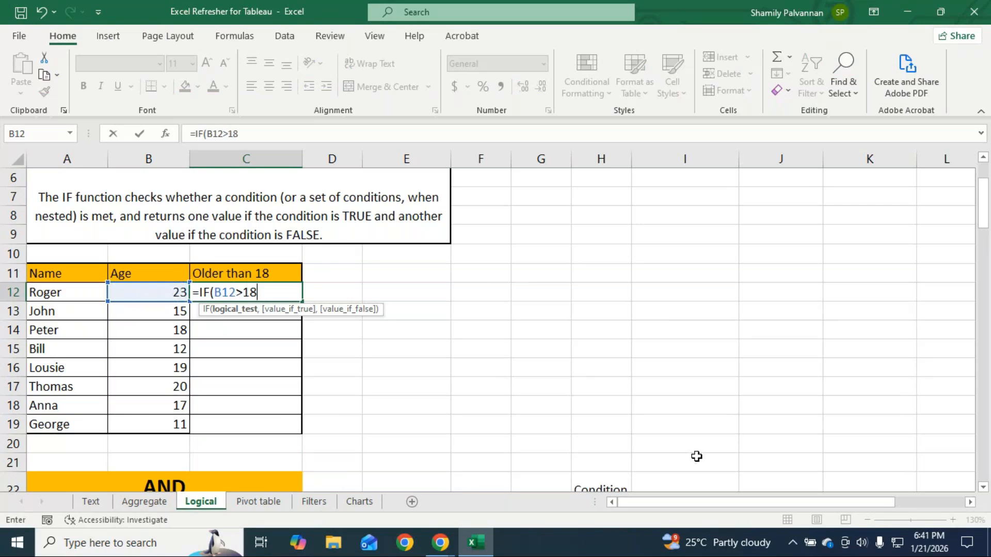
Complete the C12 IF formula to return "True" when the condition is met and "False" otherwise.
text(,)
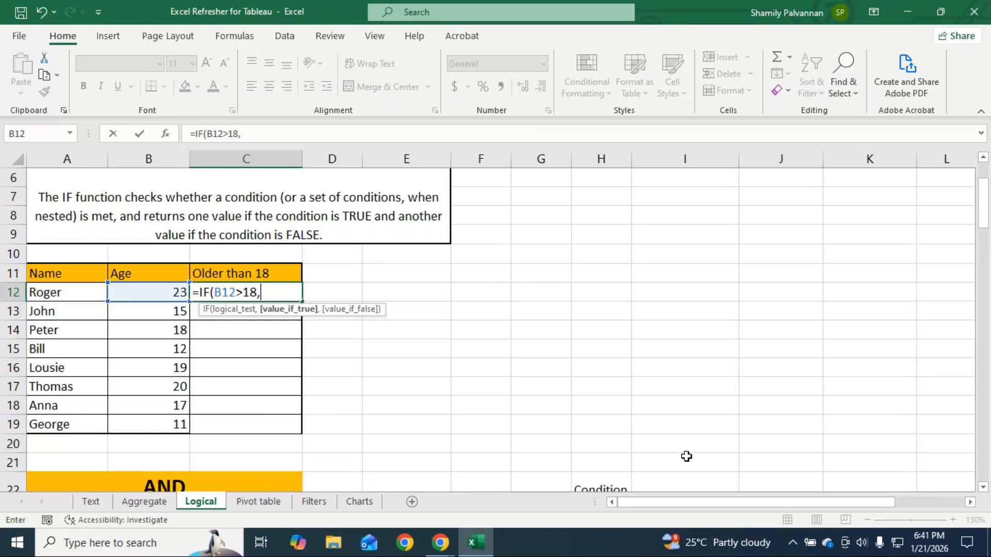
text("True",)
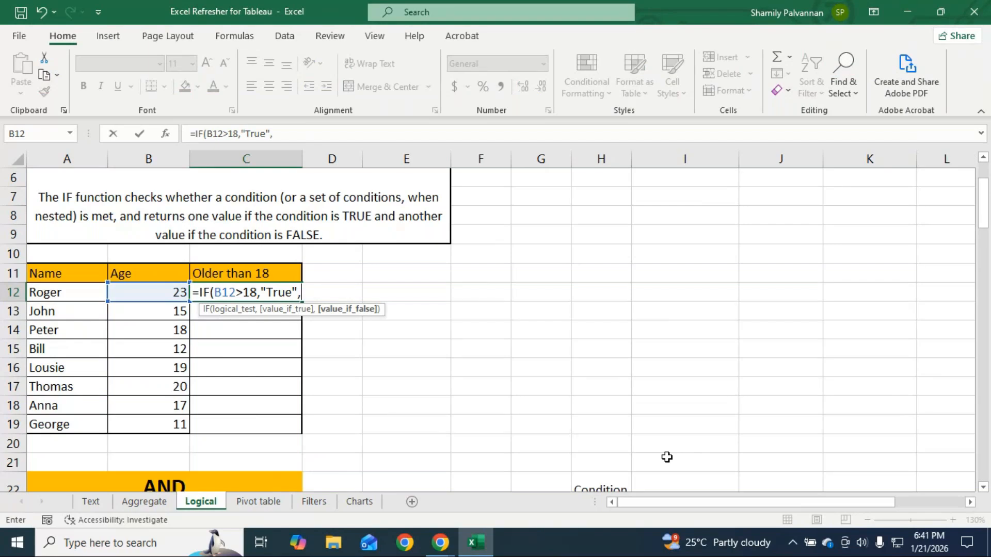
text(False"))
key(Return)
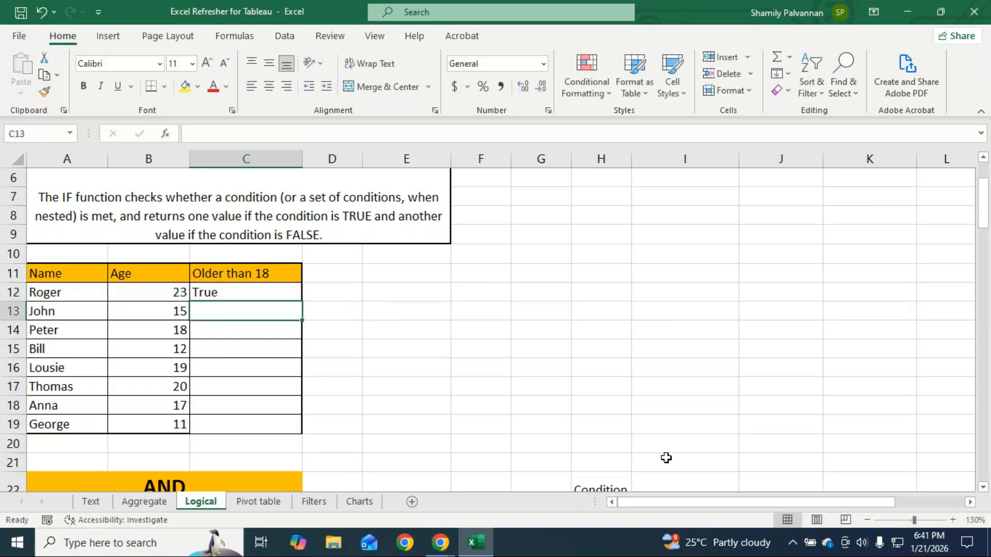
Fill the C12 formula down to C19 and review the copied formula in C13, leaving it as is.
click(243, 289)
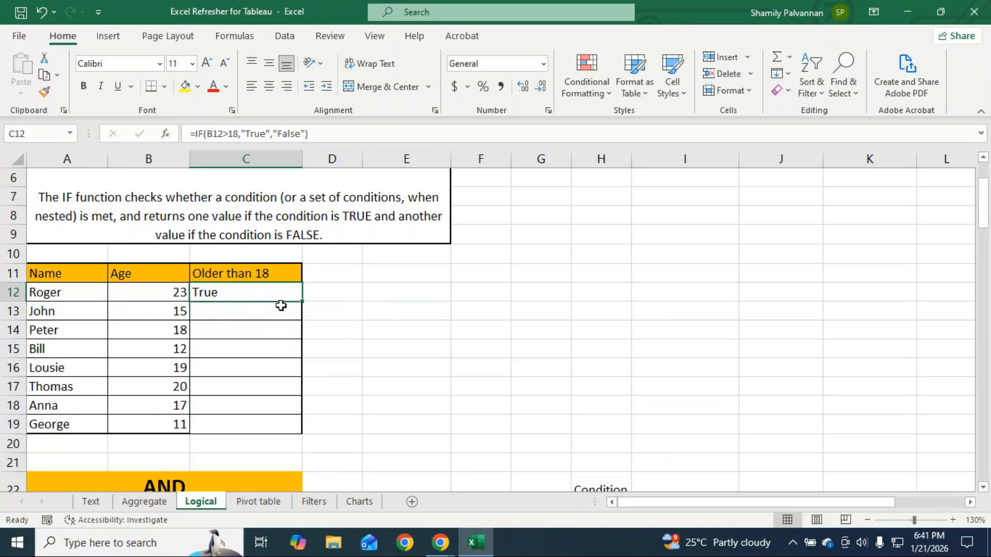
drag(300, 302, 301, 433)
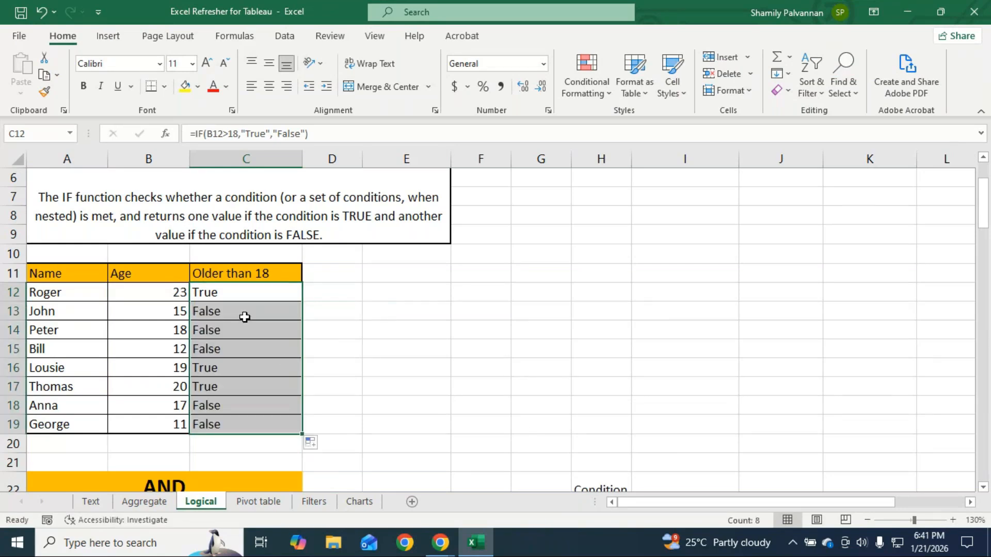
click(243, 312)
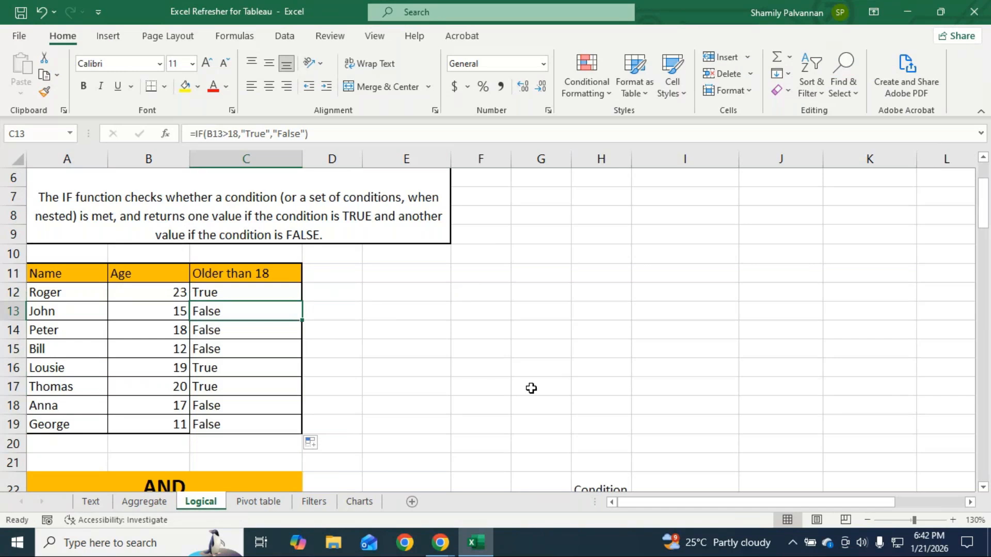
key(F2)
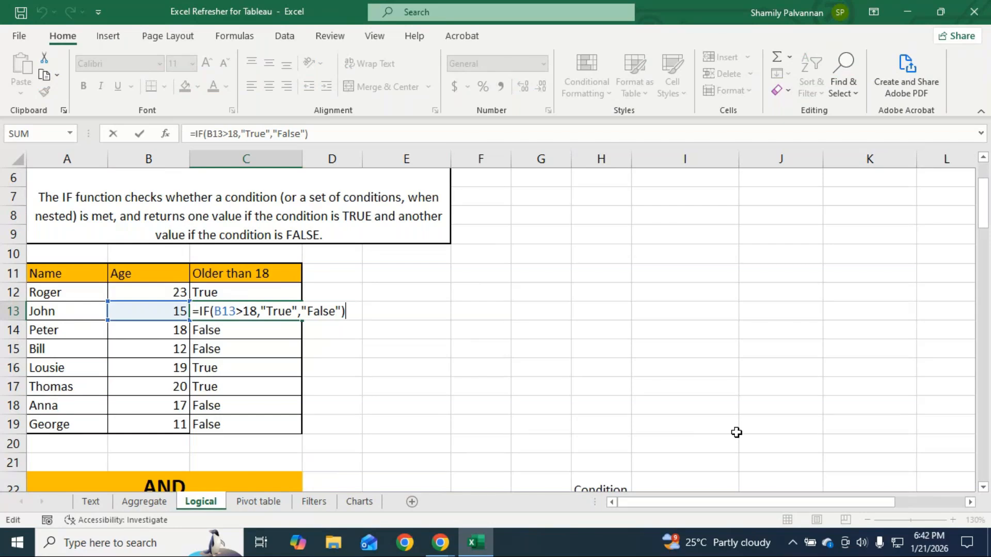
key(Return)
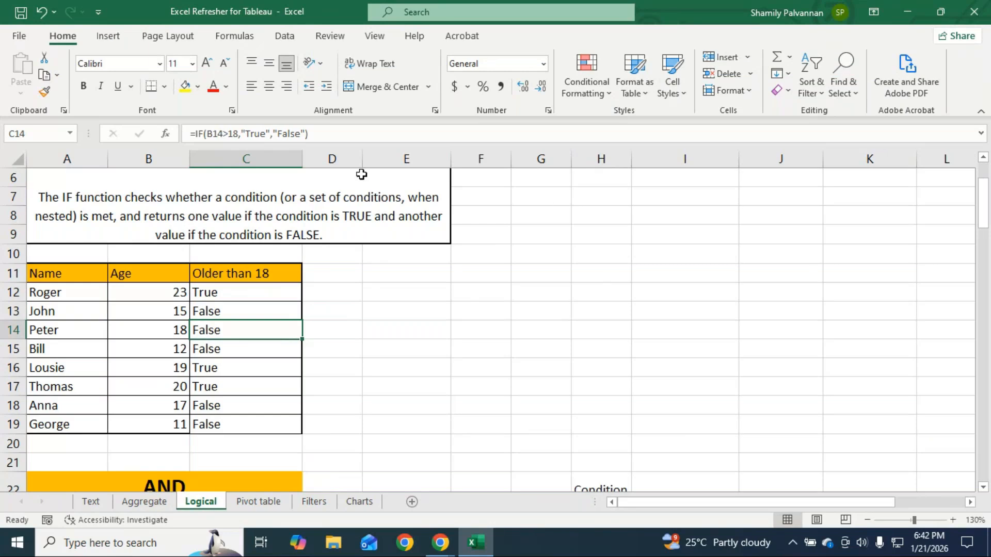
Widen column D and start an IF formula in D12 with the condition B12>18.
drag(363, 159, 396, 159)
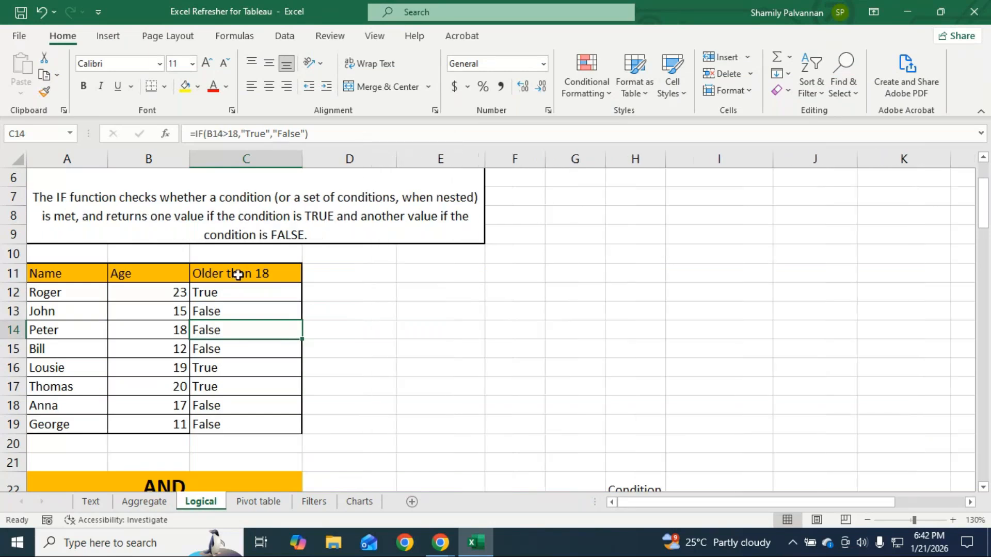
click(336, 292)
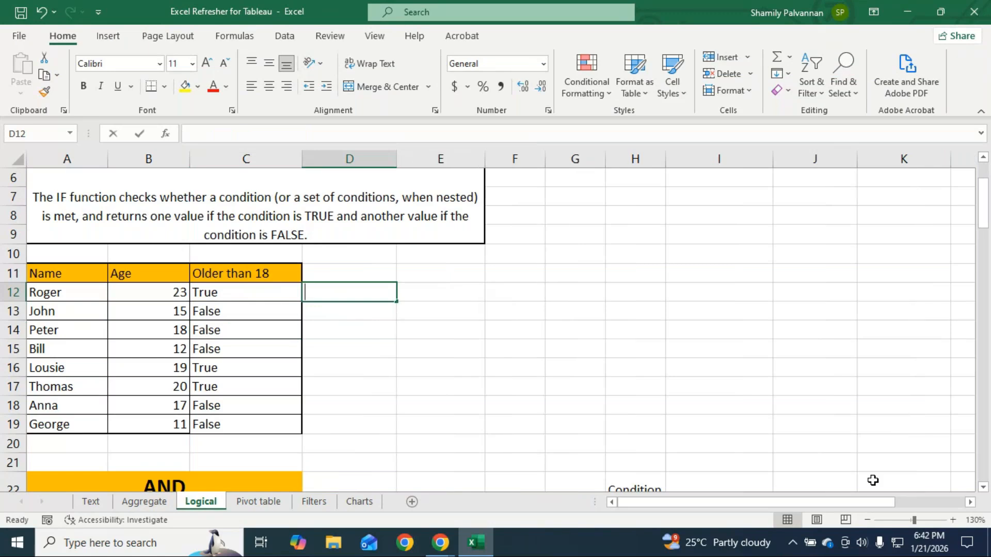
text(=if)
key(Tab)
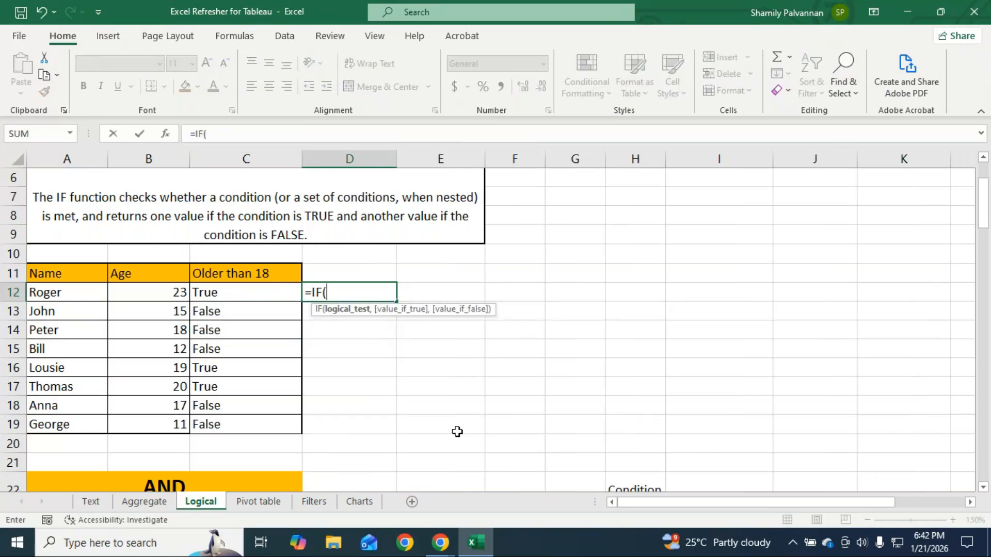
click(172, 292)
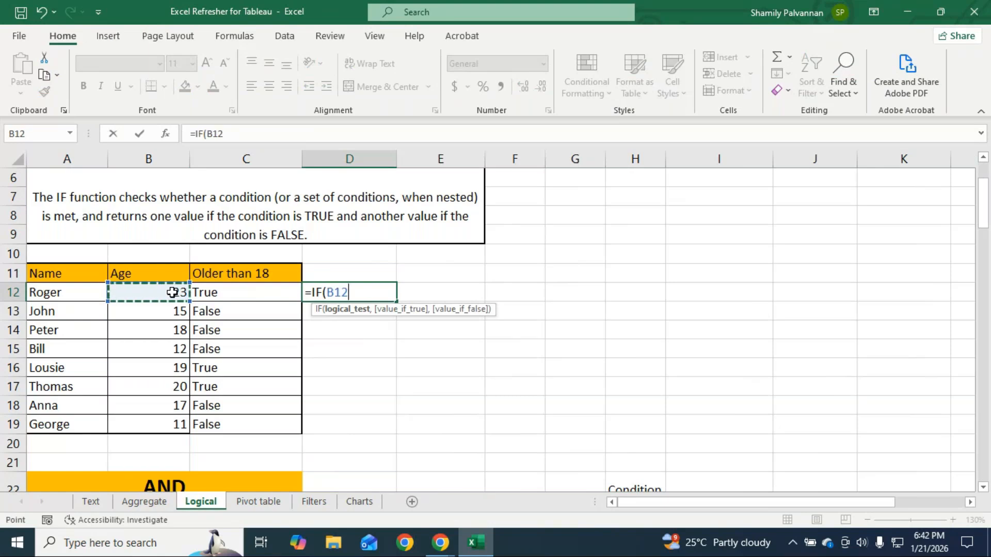
text(>18,)
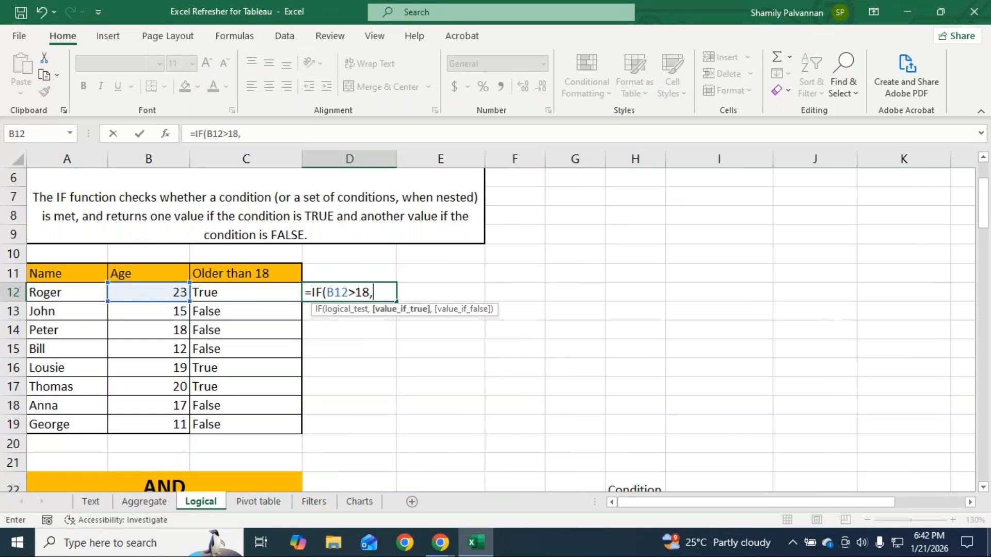
text("Eligible)
key(BackSpace)
key(BackSpace)
key(BackSpace)
key(BackSpace)
key(BackSpace)
key(BackSpace)
key(BackSpace)
key(BackSpace)
Complete the D12 IF formula with "older" if true and "Younger" if false, and fill it down to D19.
text(older)
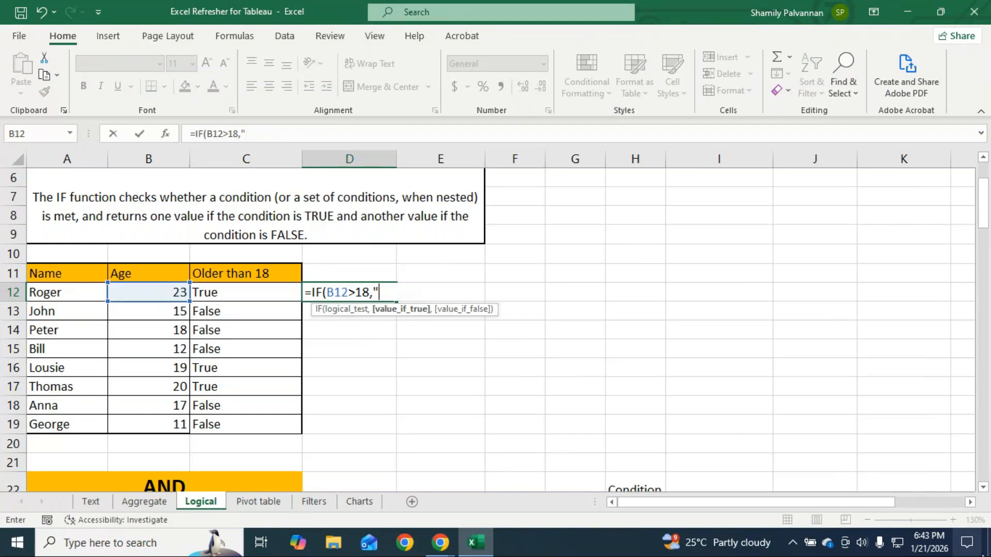
text(")
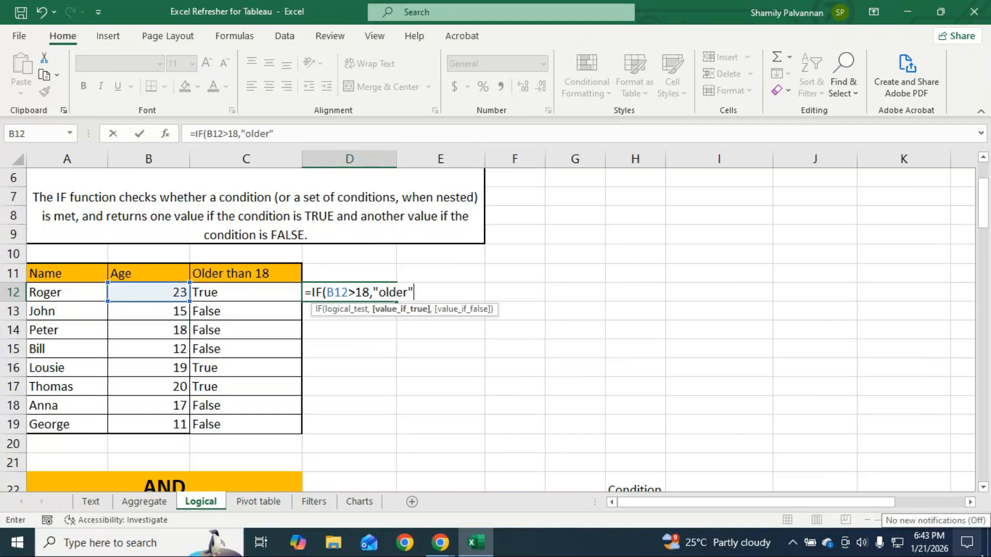
text(,"Young)
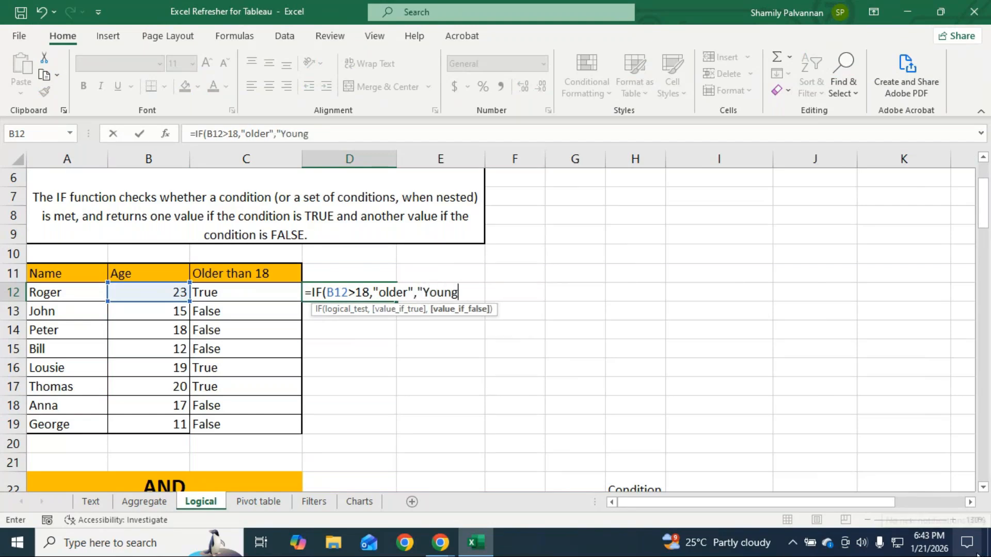
text(er"))
key(Return)
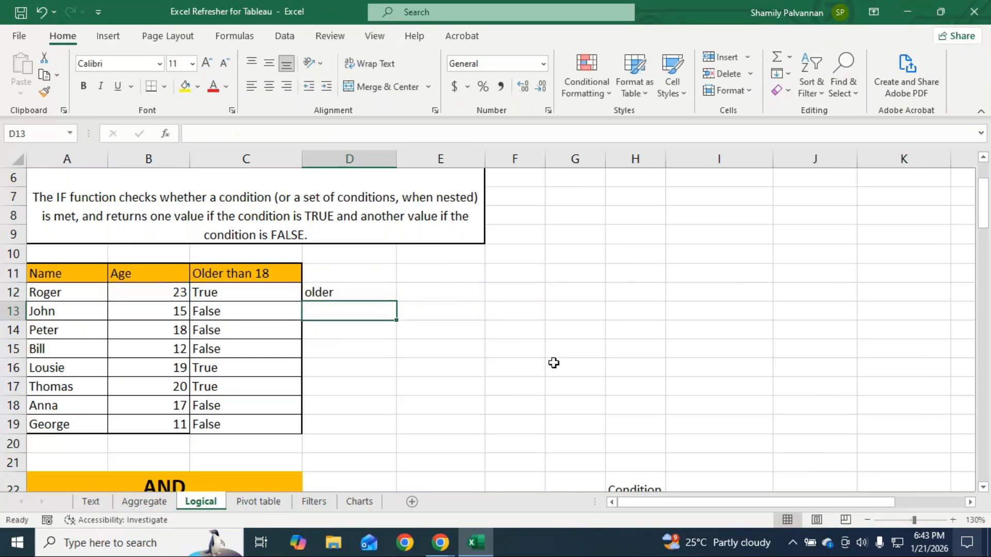
click(367, 290)
drag(391, 305, 385, 425)
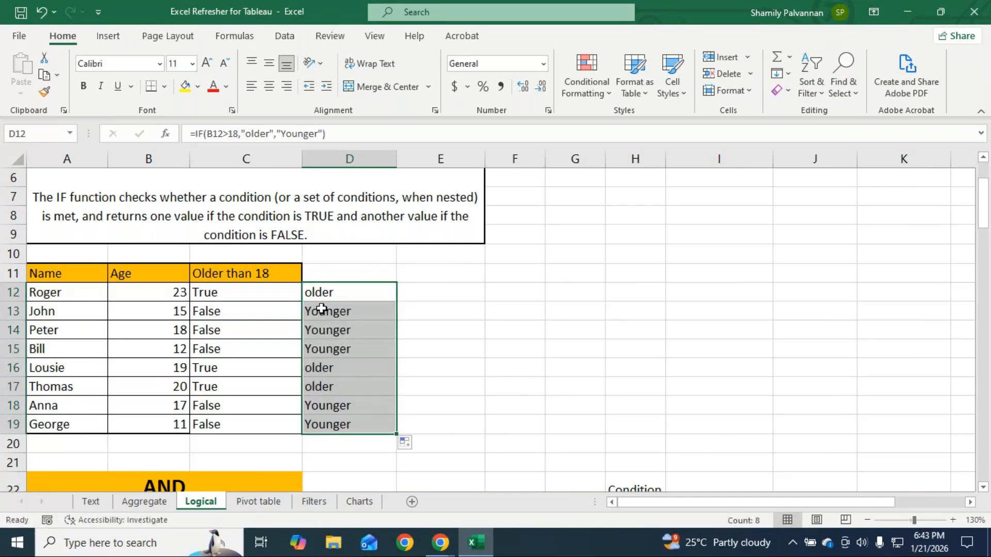
Widen column C and copy the C12 formula into C20, displayed as text with a leading space.
click(253, 291)
drag(316, 134, 159, 135)
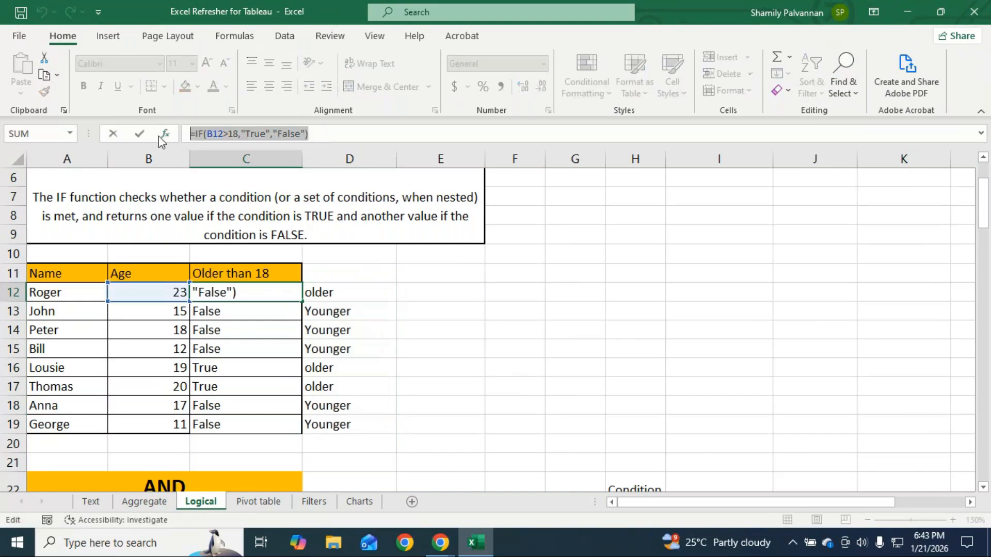
key(ctrl+c)
key(Return)
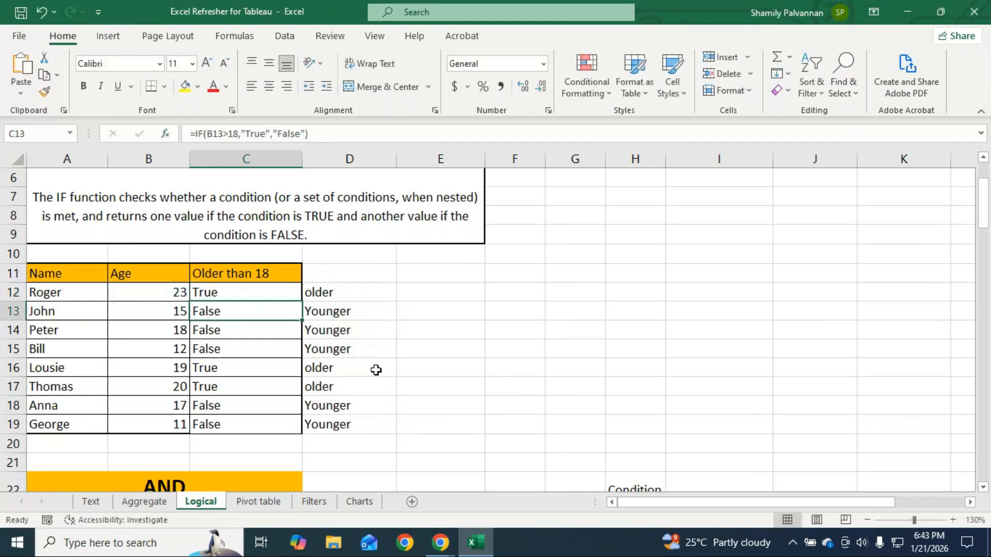
drag(302, 159, 355, 159)
click(273, 438)
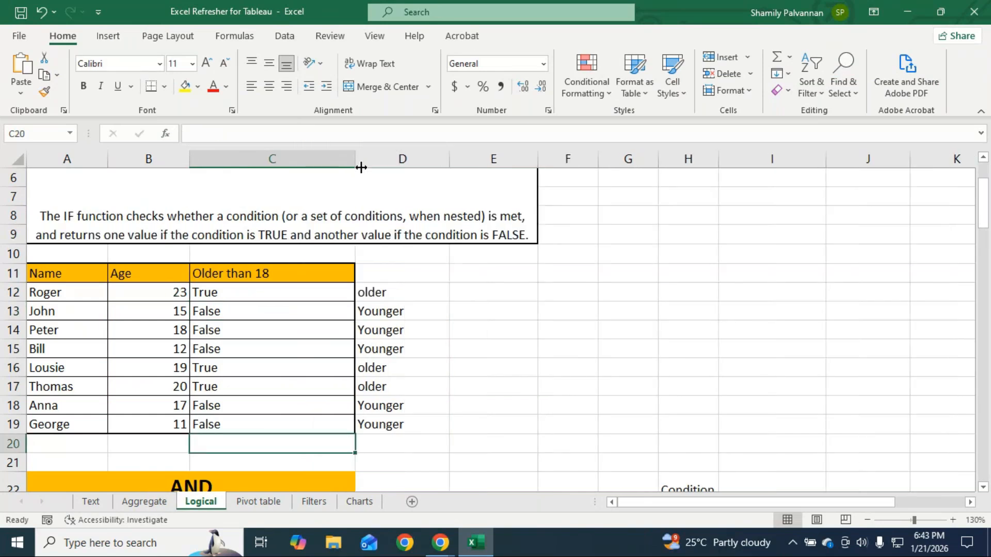
drag(356, 163, 396, 160)
key(ctrl+v)
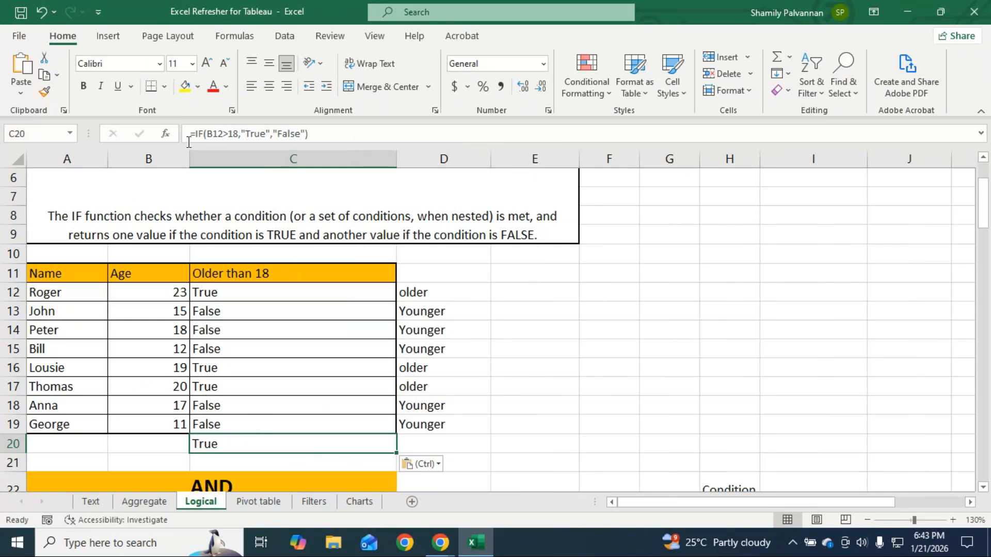
click(188, 135)
key(space)
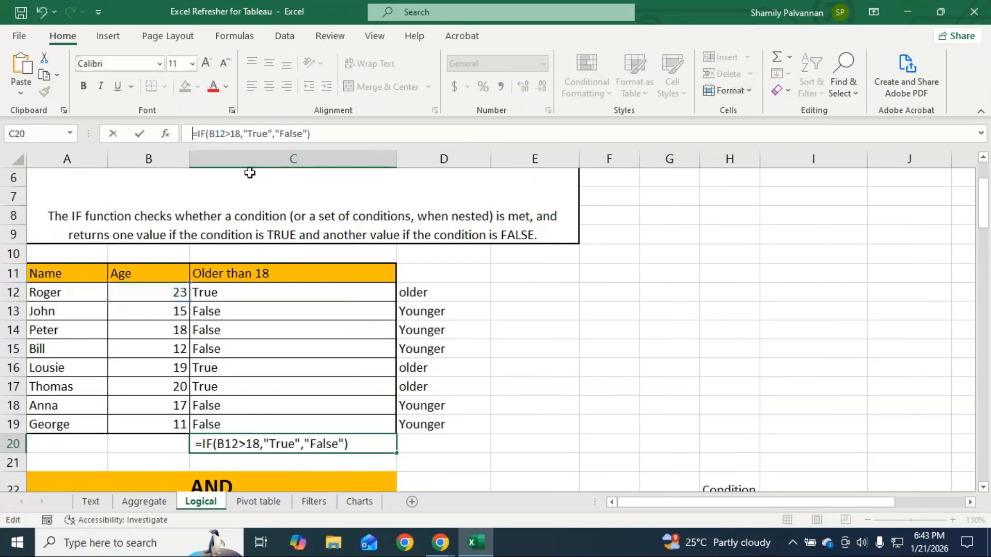
Copy the D12 formula into cell D20 as text with a leading space.
click(450, 293)
drag(385, 135, 76, 117)
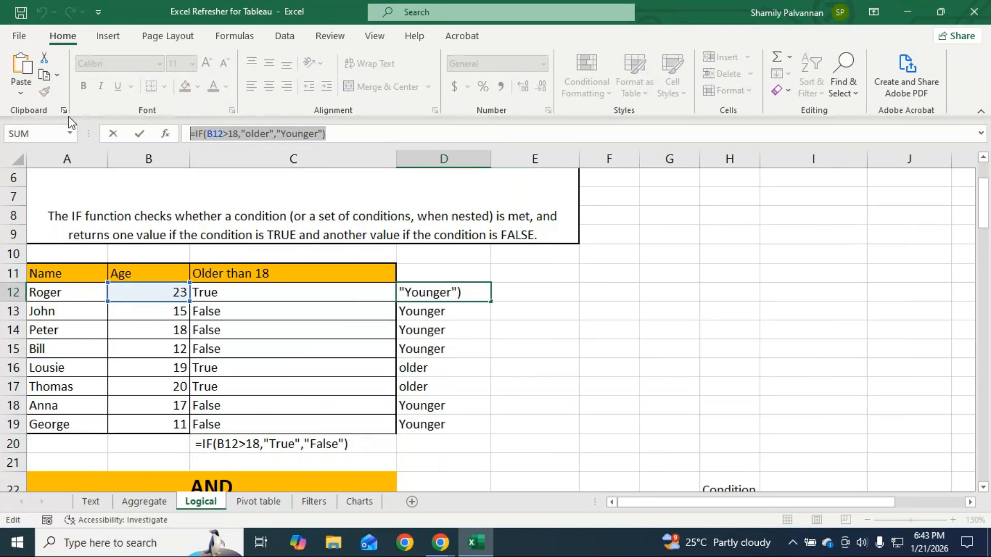
double_click(430, 445)
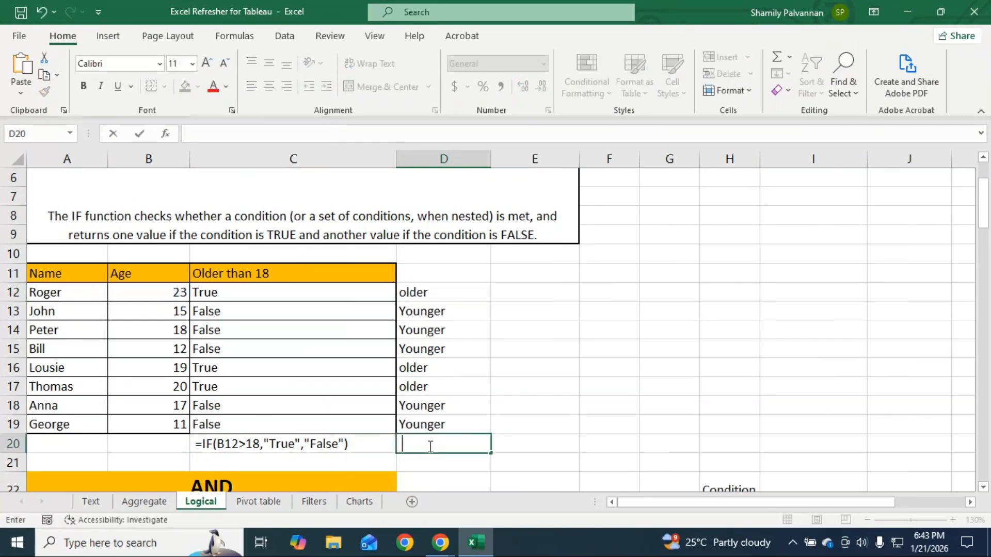
key(ctrl+v)
click(641, 427)
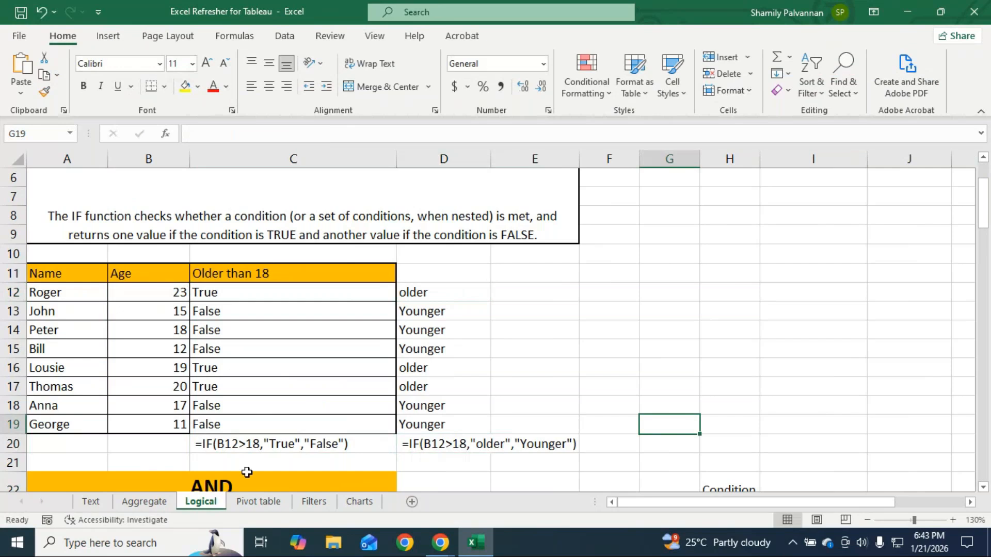
Format the formula text in C20 with font size 12 and red font colour.
click(281, 447)
click(205, 65)
click(209, 88)
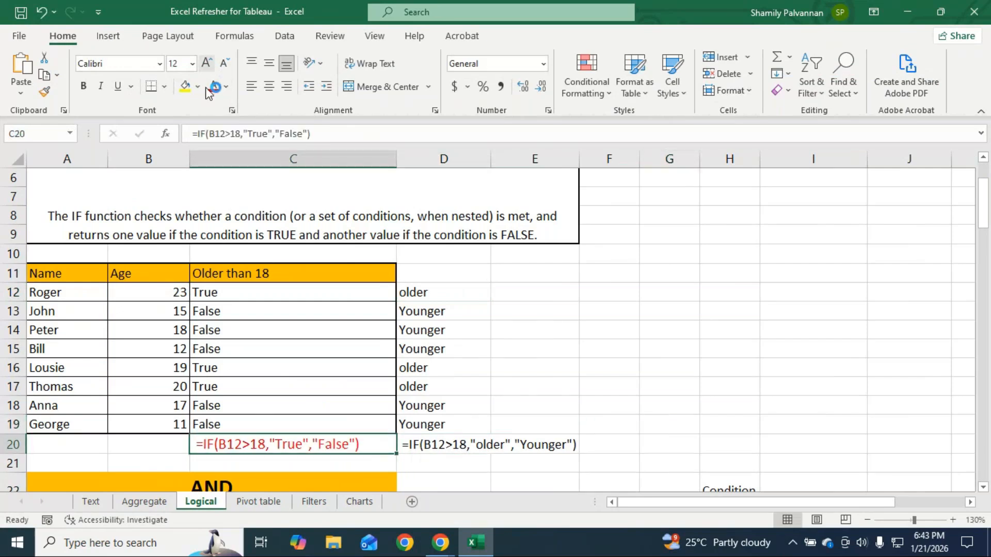
Make the formula text in C20 bold and copy its formatting onto the formula text in D20.
click(84, 87)
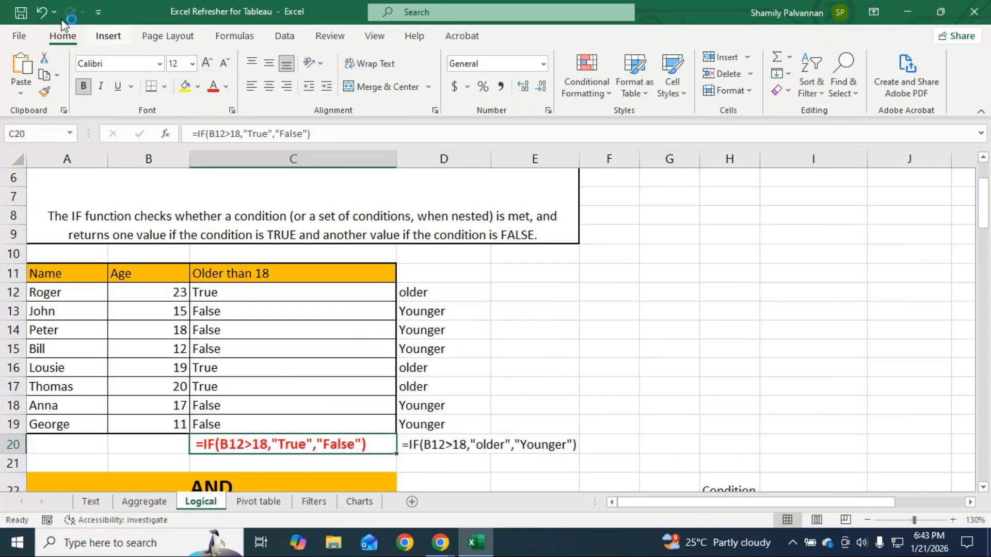
click(44, 92)
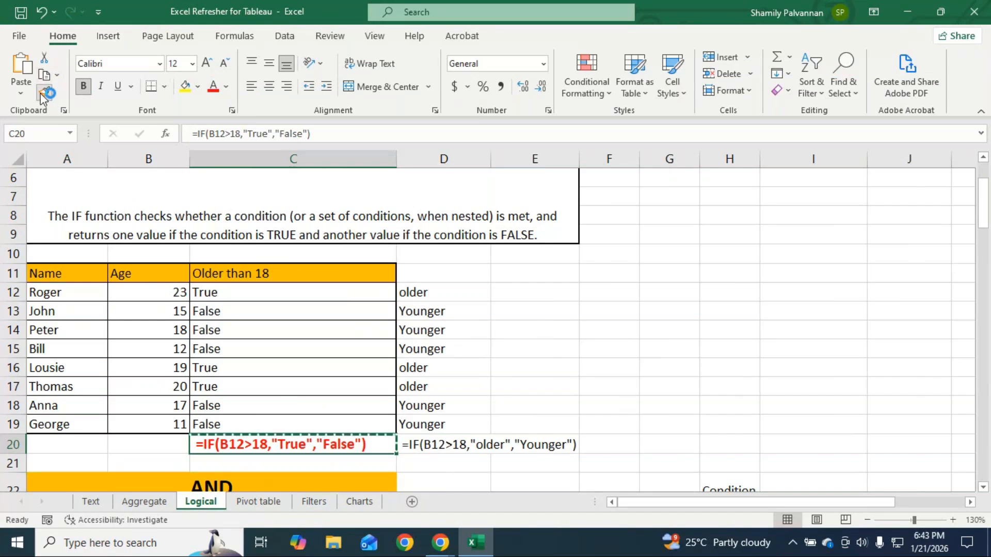
click(461, 443)
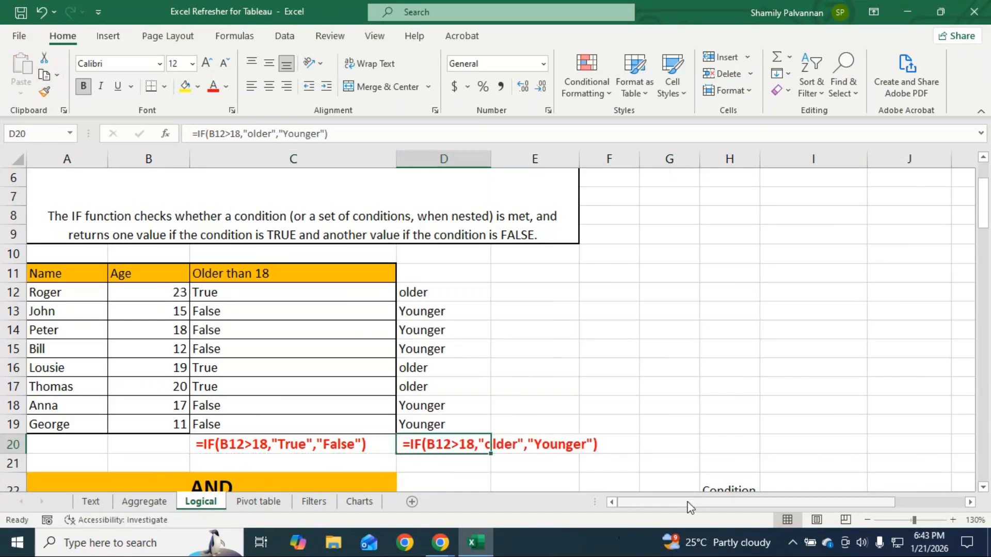
click(725, 445)
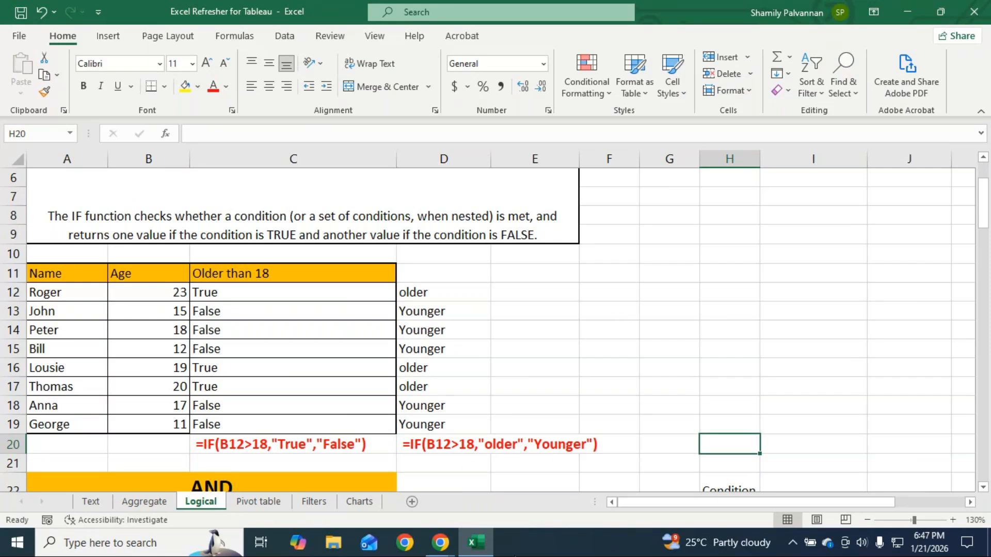
click(448, 542)
click(490, 493)
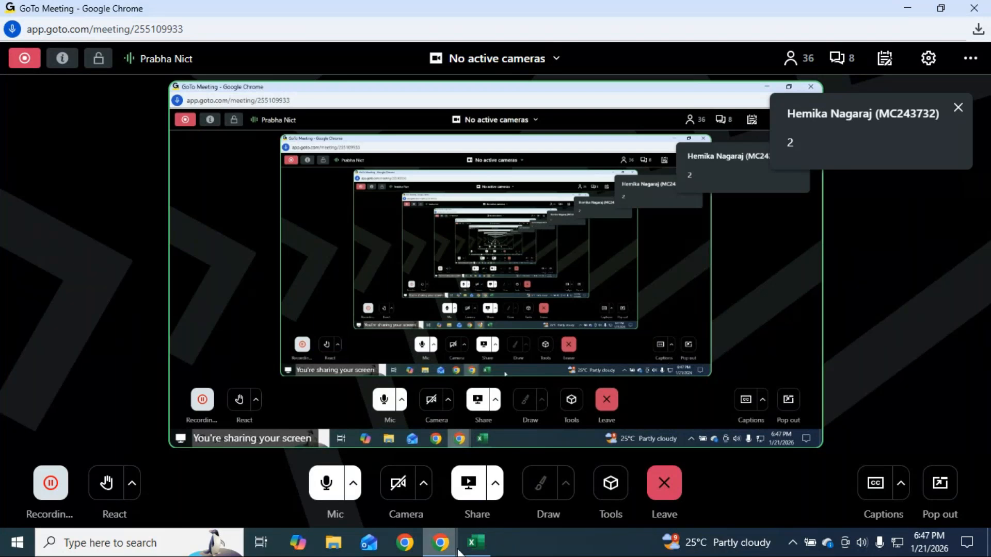
click(479, 547)
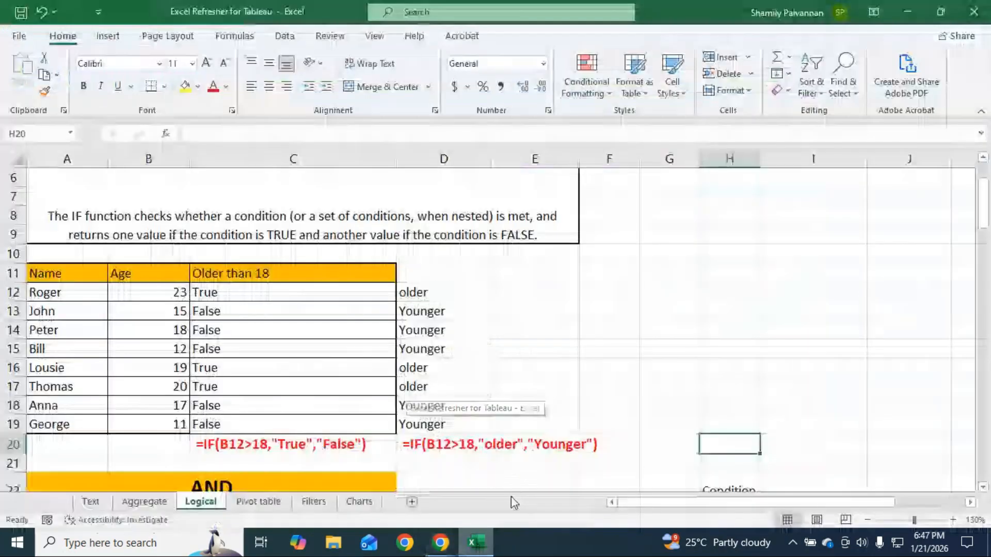
In the AND section's value table, begin an AND formula in B32 with the first condition A32>75.
drag(985, 212, 984, 258)
click(474, 269)
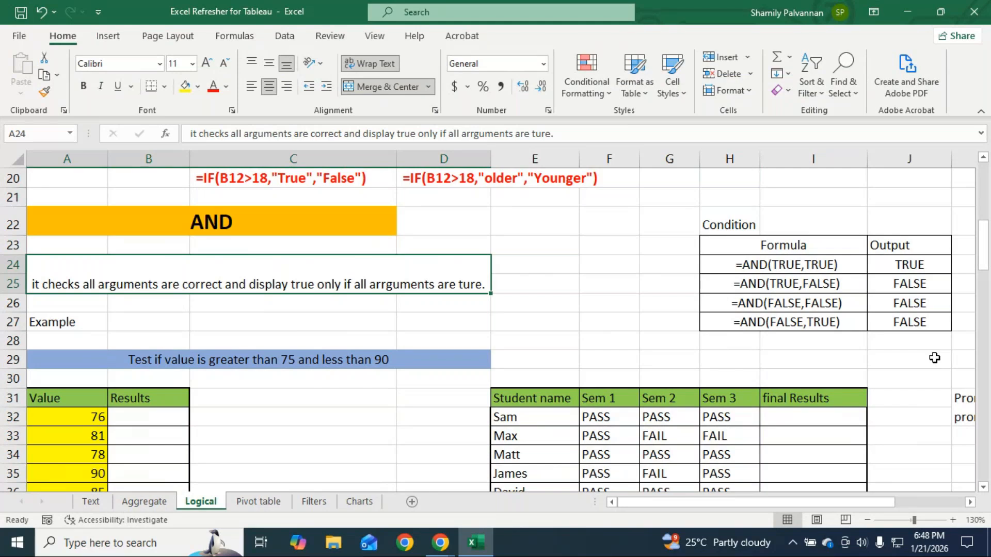
click(983, 487)
click(983, 486)
click(985, 486)
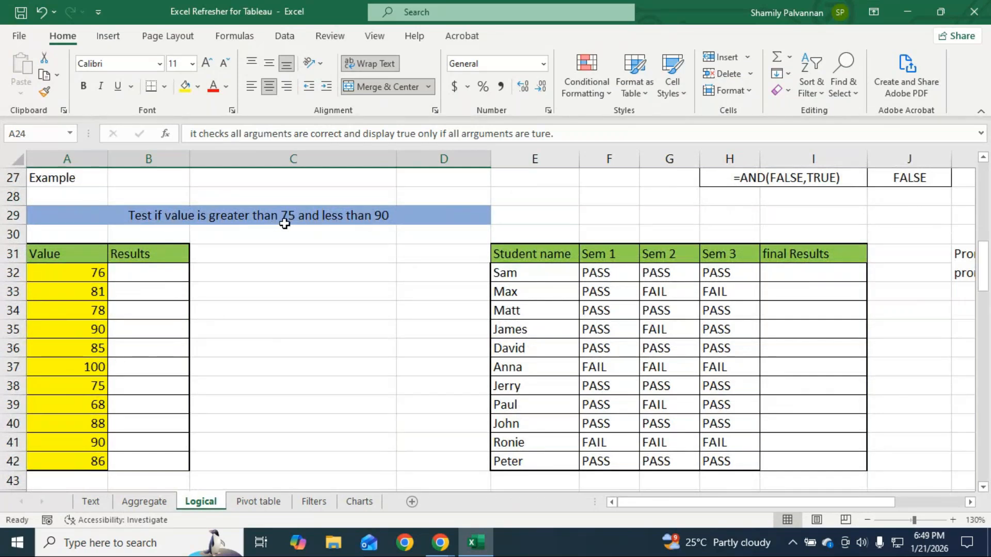
click(65, 277)
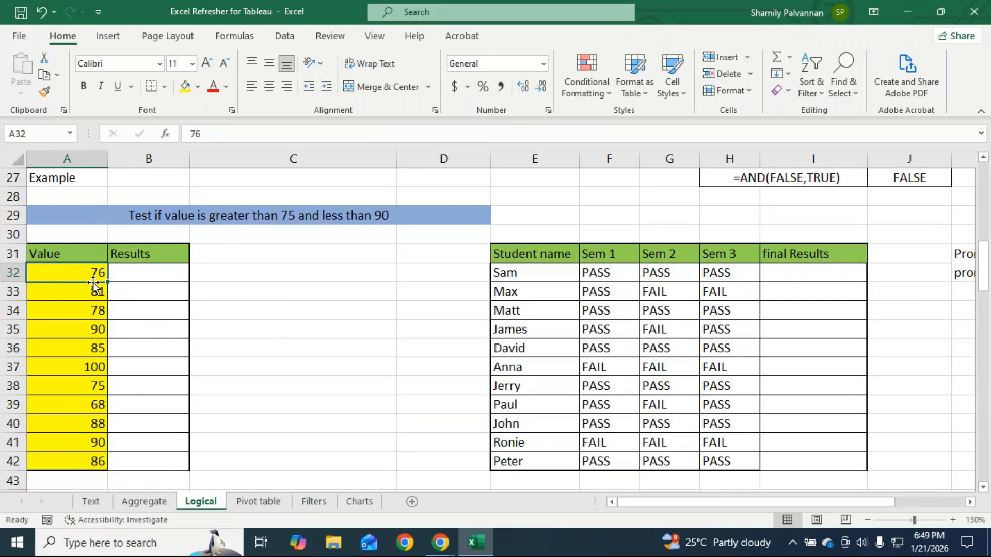
click(129, 278)
mouse_move(717, 542)
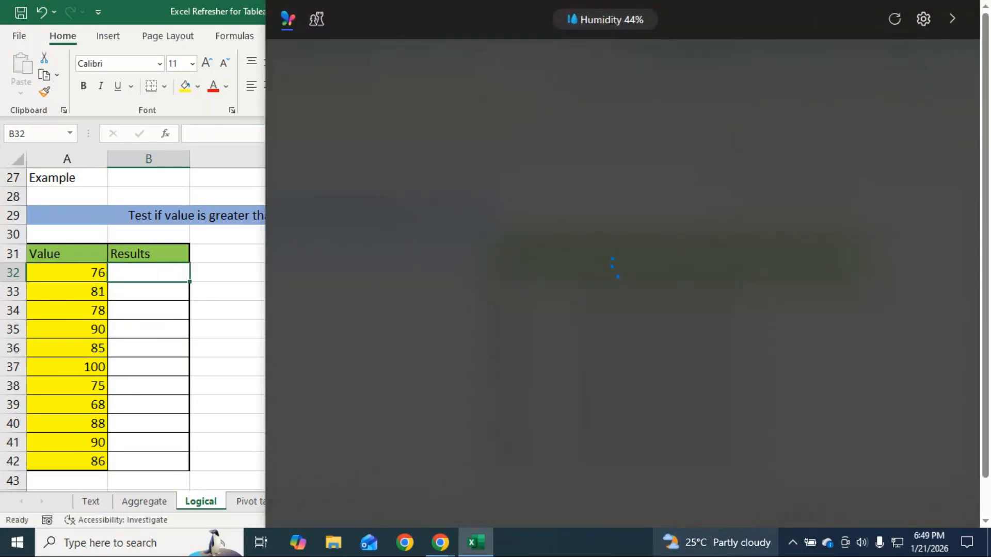
text(=)
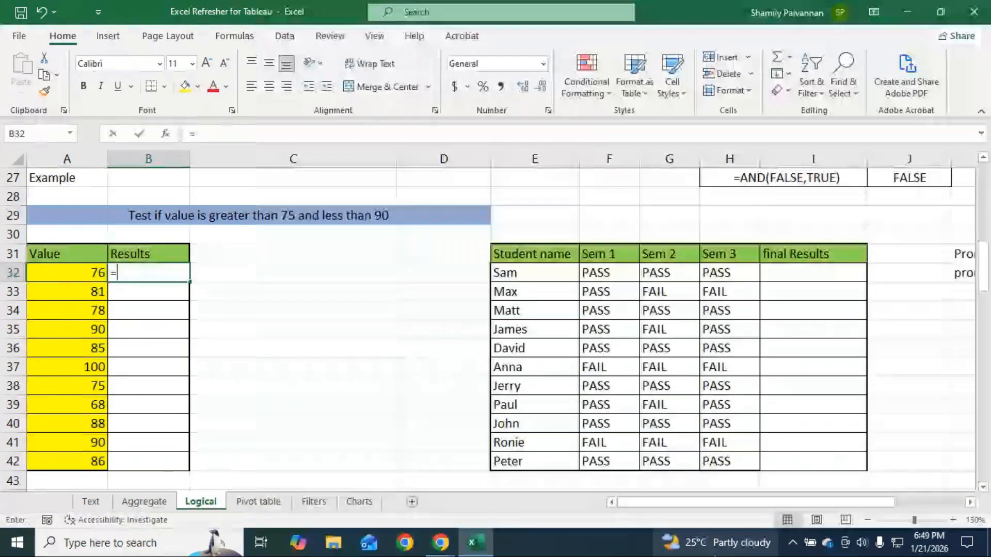
text(AND()
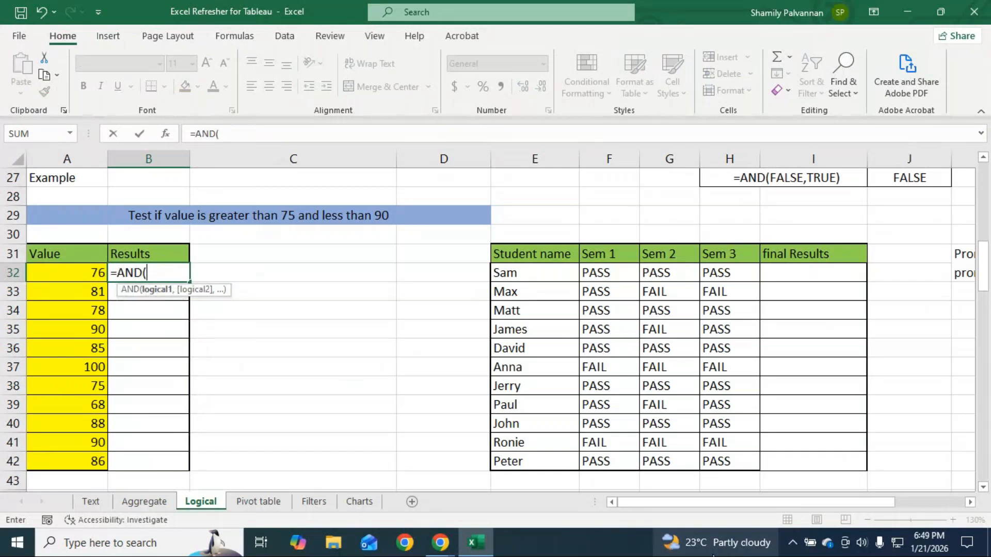
click(71, 274)
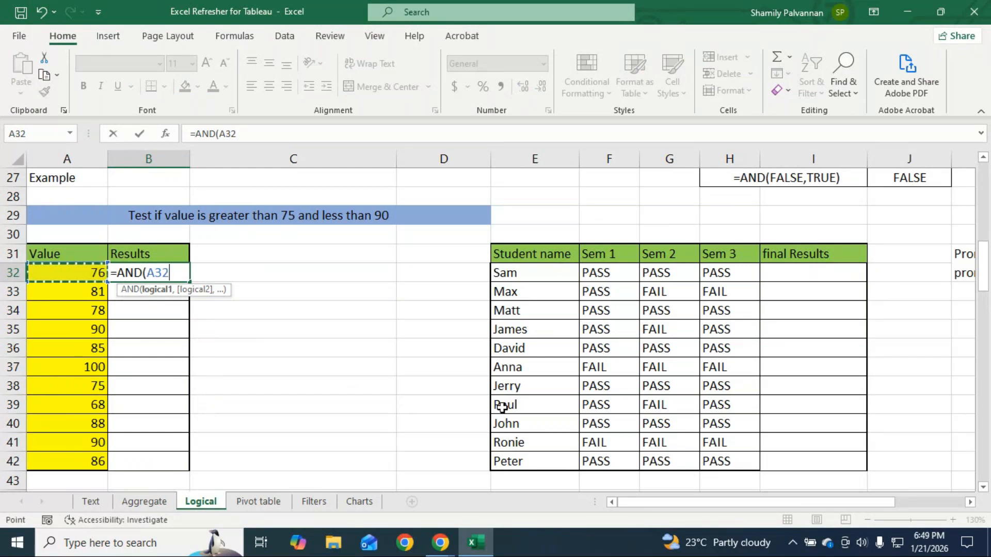
text(>75)
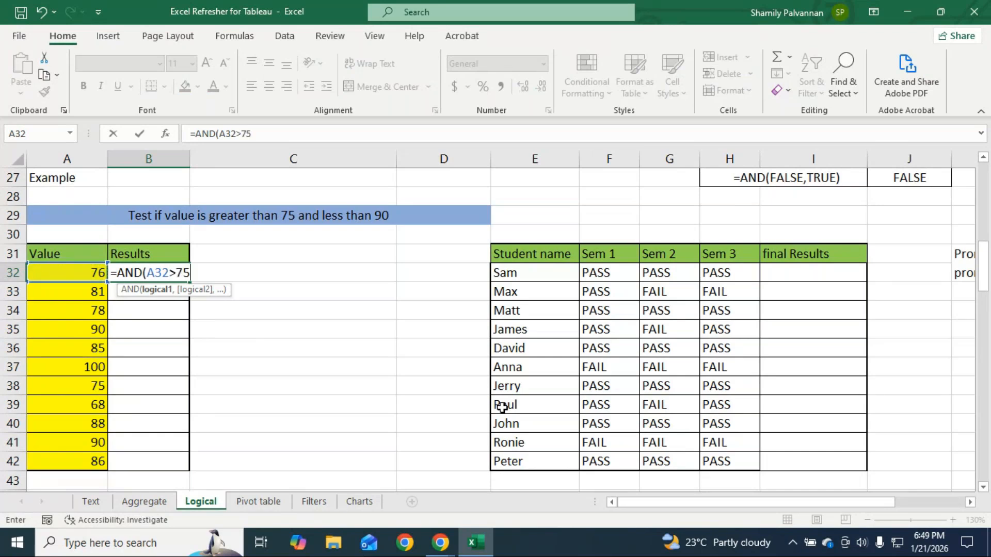
Complete the AND formula in B32 with the second condition A32<90.
text(,)
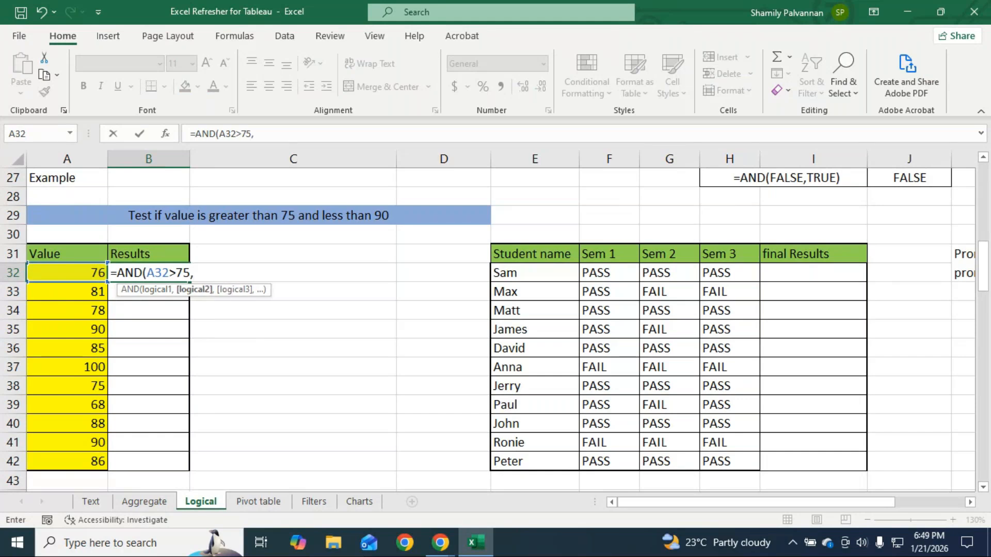
click(80, 273)
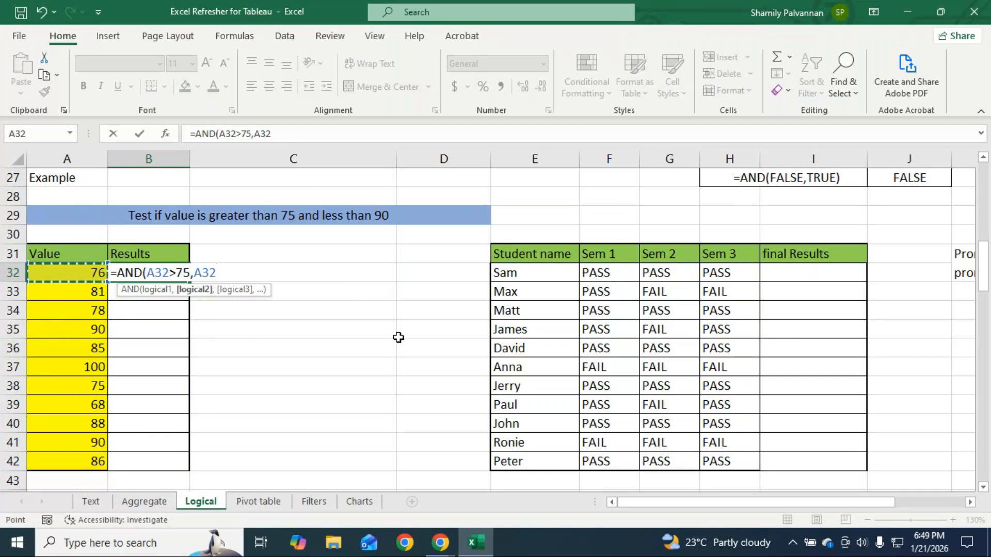
text(<90)
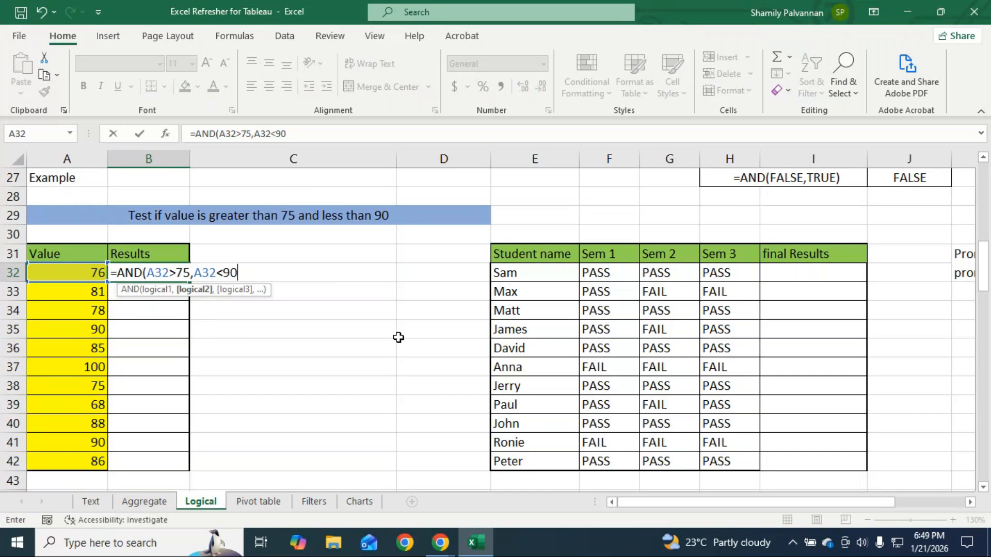
text())
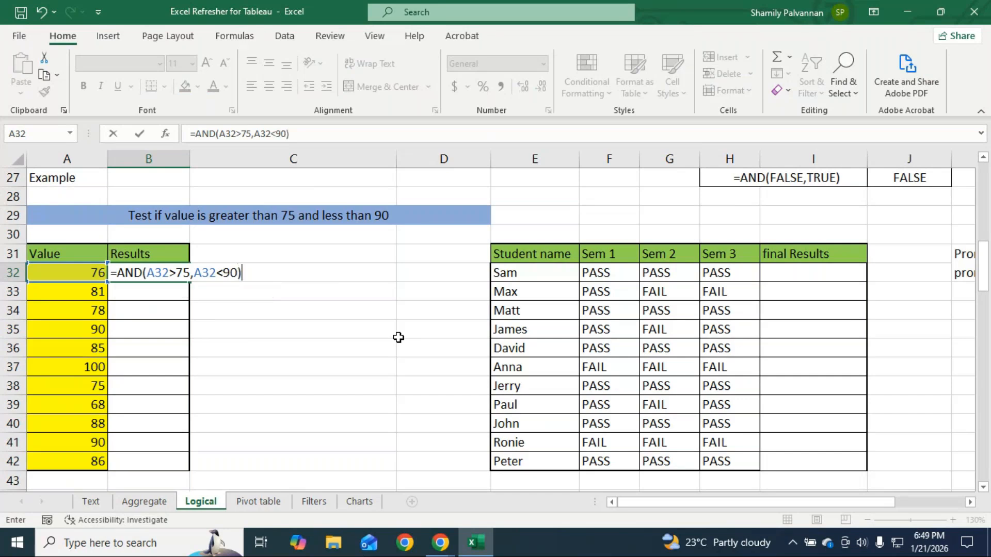
key(Return)
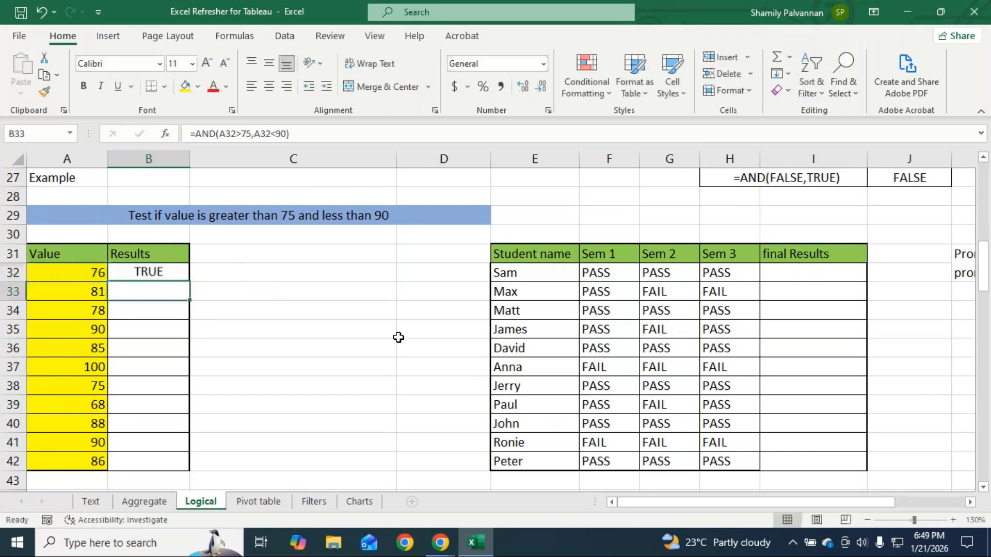
Fill the AND formula from B32 down to B42 and check the formula in B35.
click(146, 270)
drag(190, 283, 189, 465)
click(148, 335)
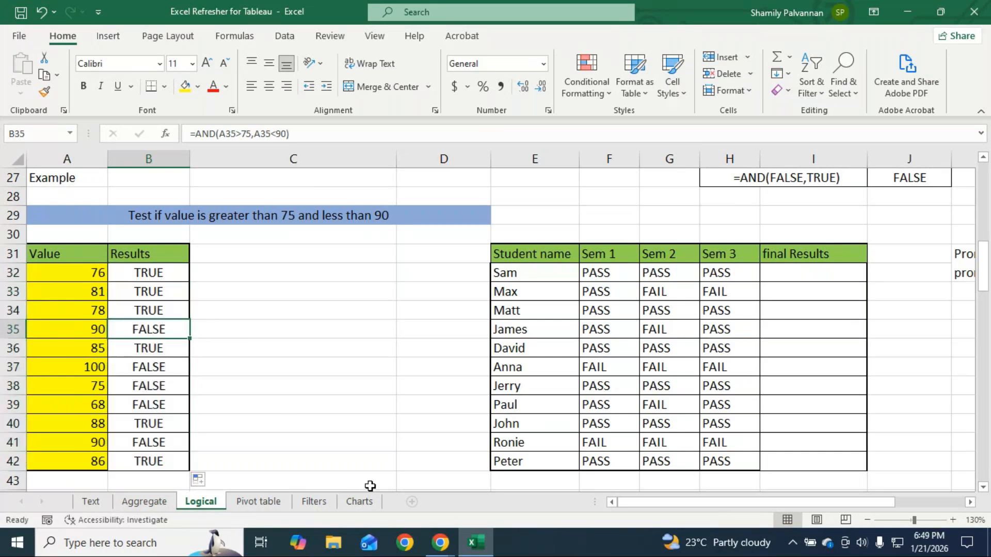
key(F2)
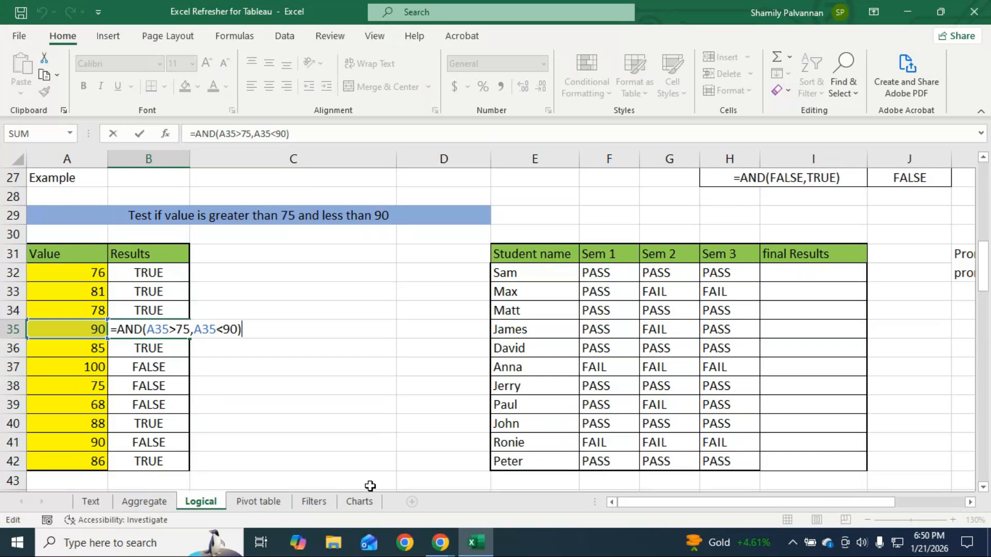
key(Return)
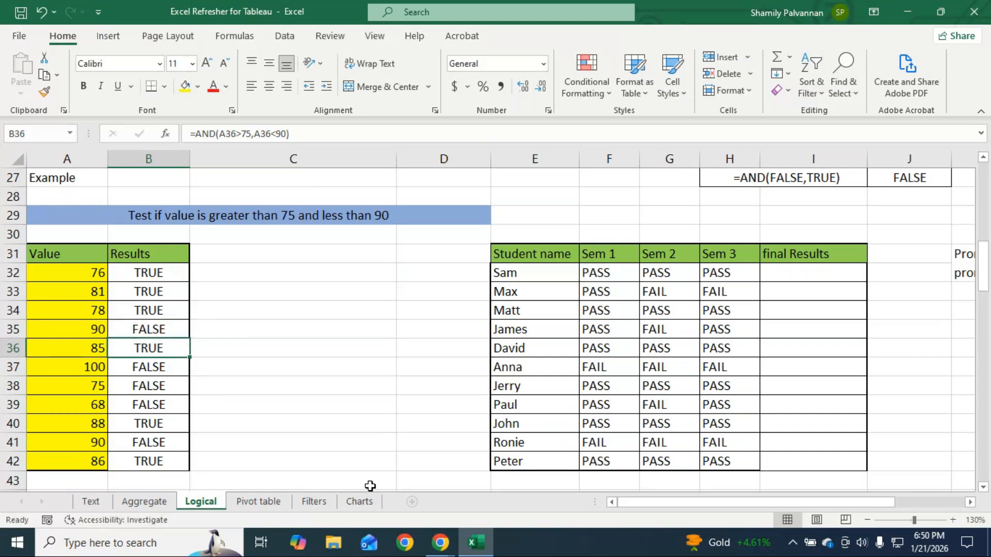
Copy the B32 AND formula into B43 below the table as text with a leading space.
click(146, 274)
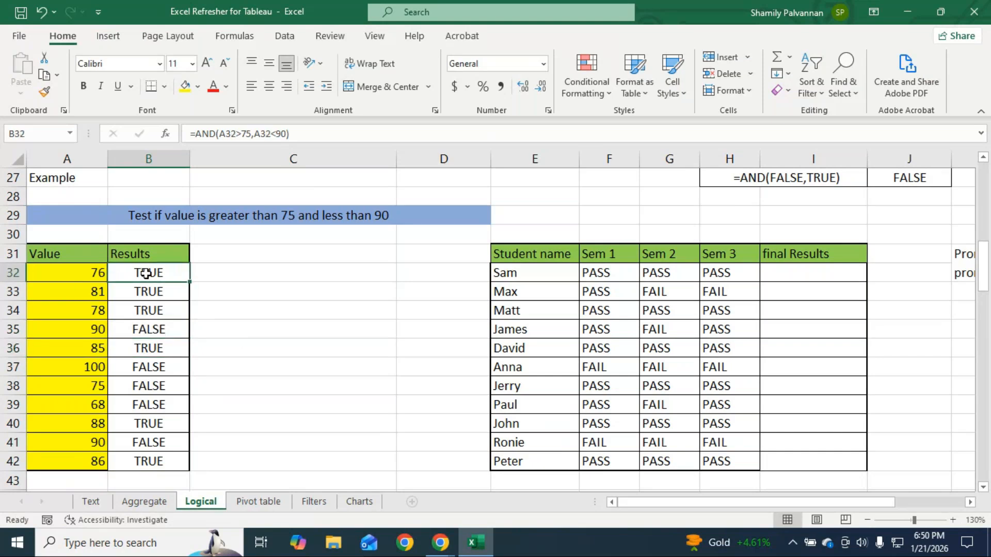
scroll(229, 222, down, 1)
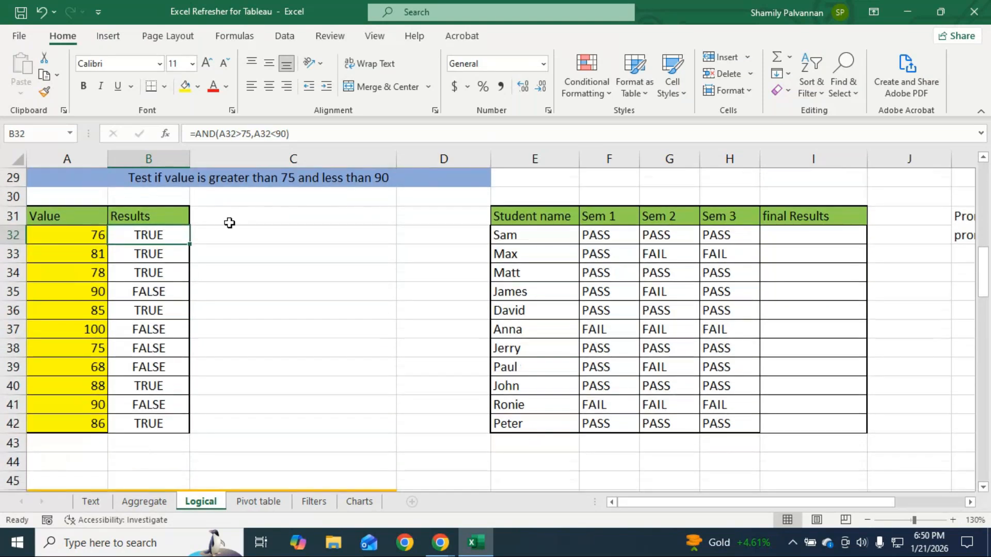
drag(316, 128, 44, 134)
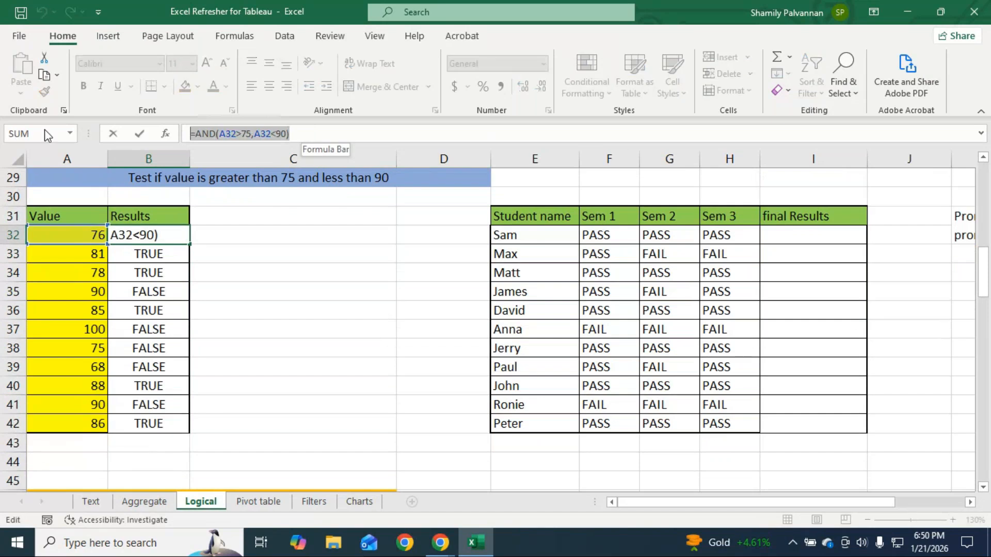
key(Return)
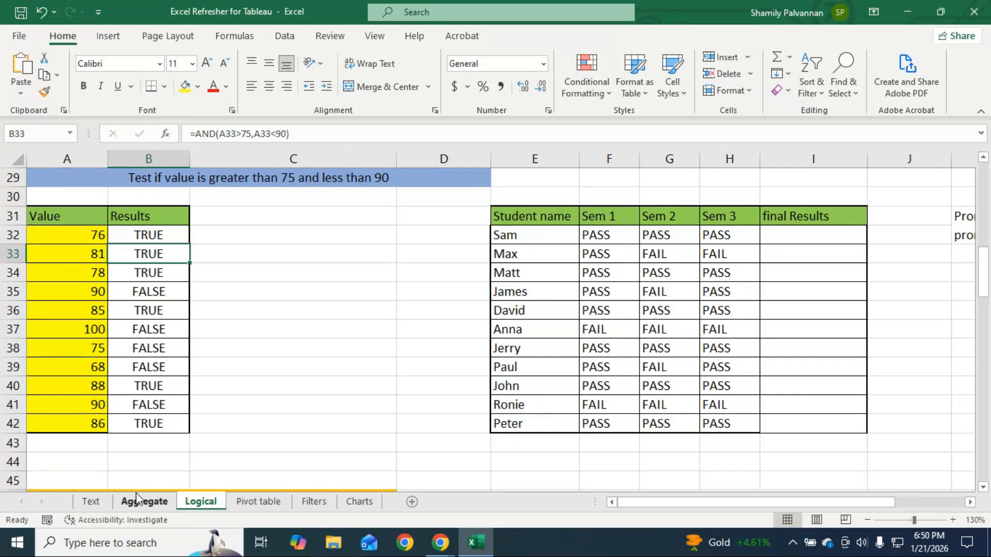
click(141, 449)
double_click(141, 449)
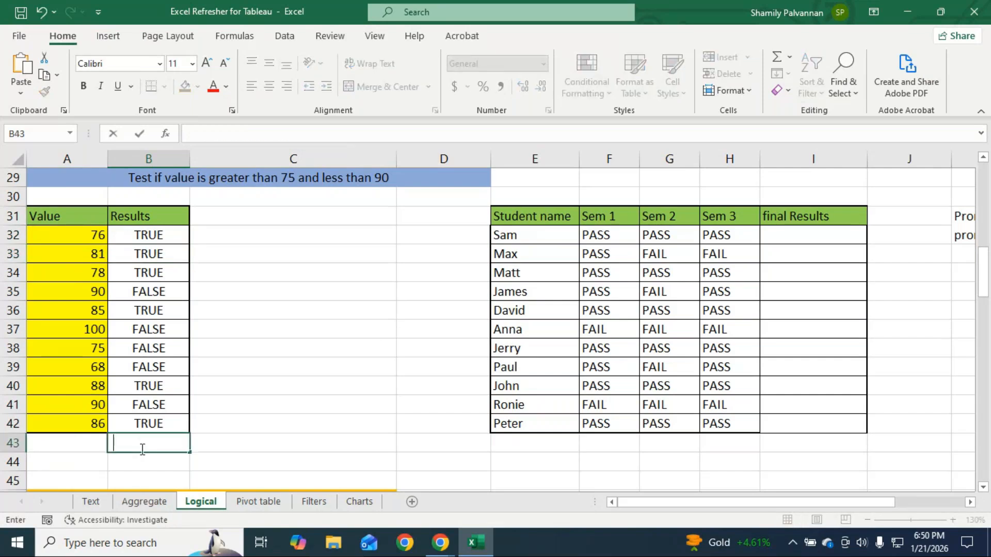
key(ctrl+v)
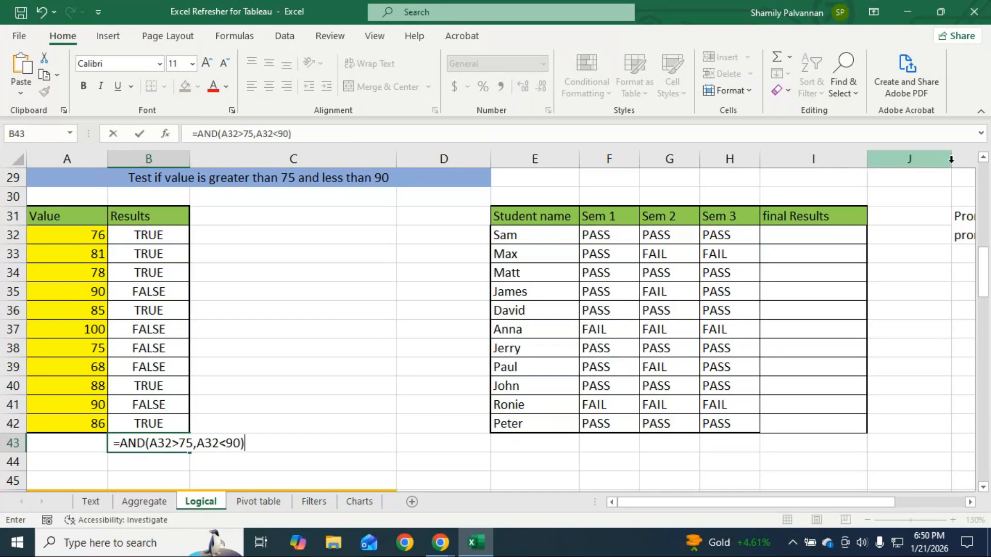
scroll(951, 159, right, 3)
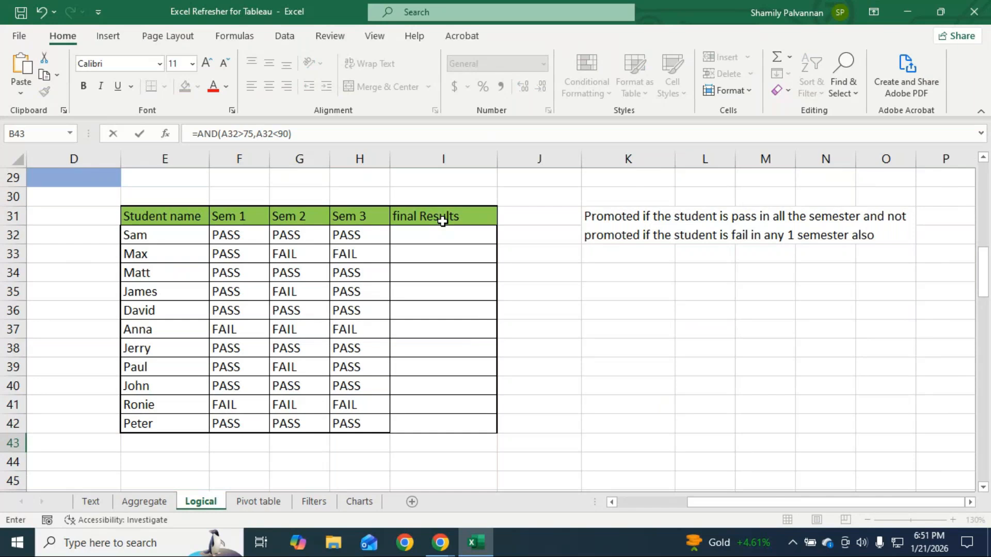
click(428, 233)
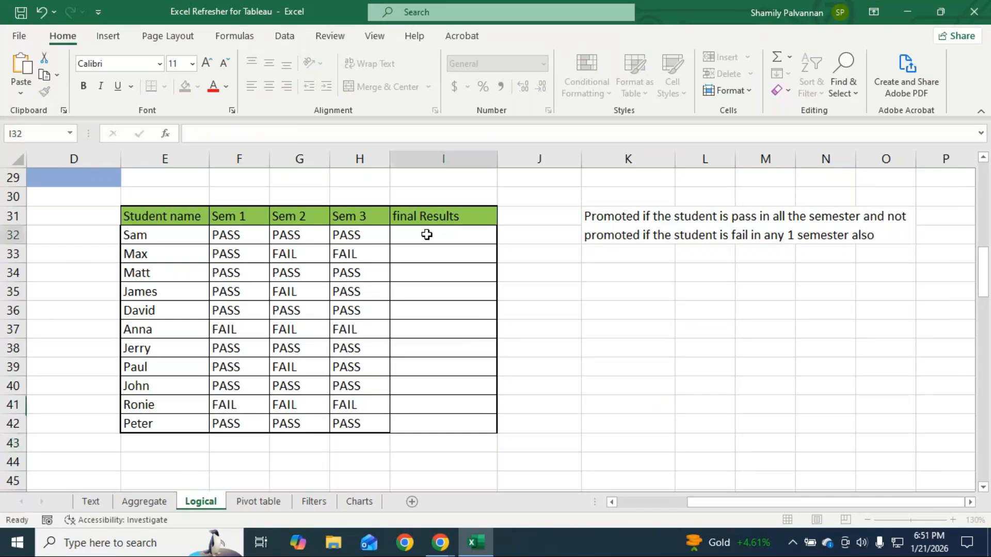
text(=and)
key(Tab)
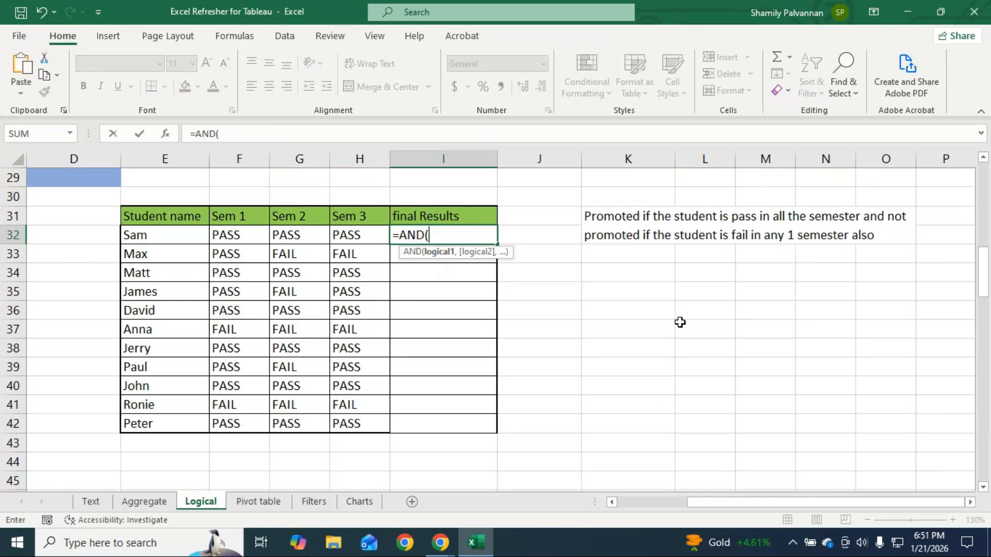
key(BackSpace)
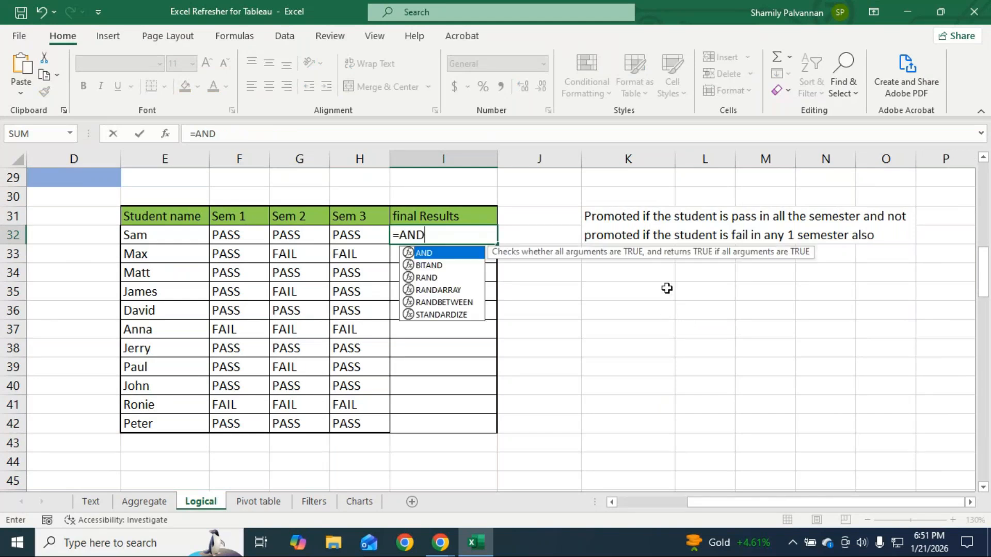
key(BackSpace)
key(BackSpace)
key(Escape)
Move the merged promotion rule note from K31:O32 up to K29:O30.
click(630, 210)
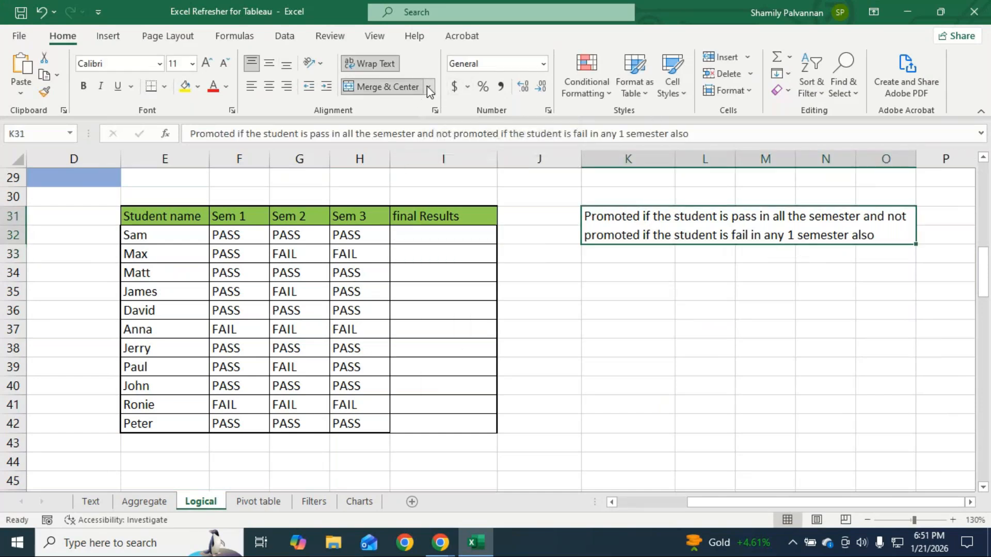
key(ctrl+c)
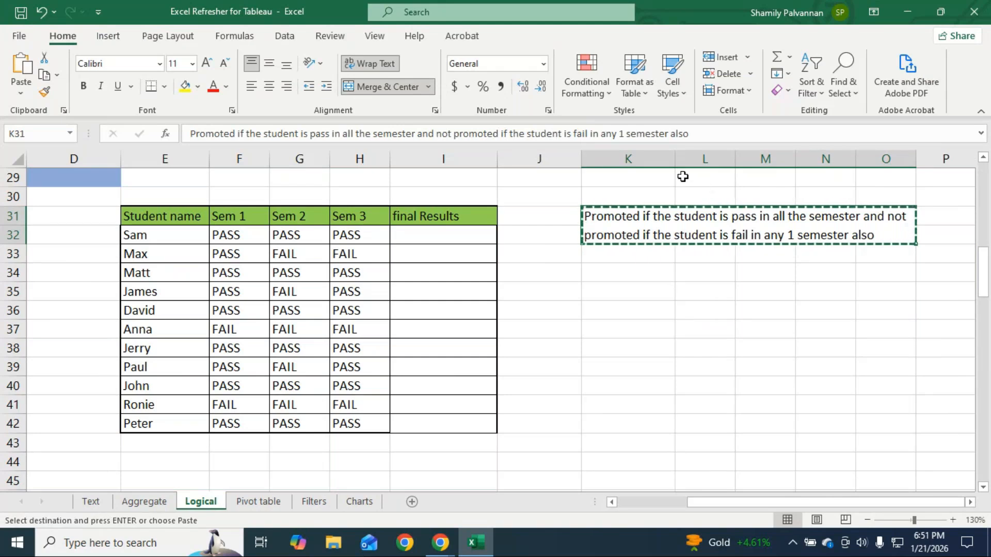
click(646, 176)
key(ctrl+v)
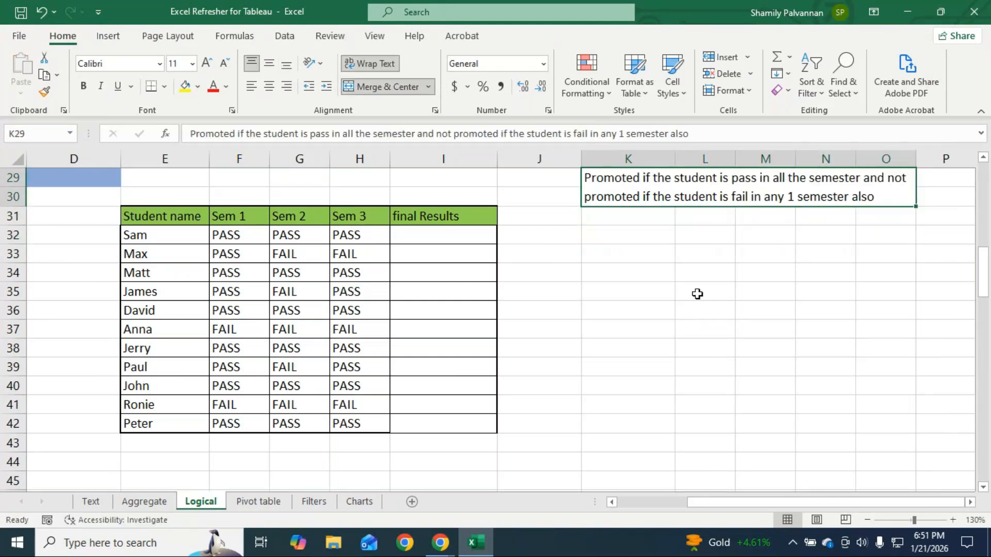
Start an AND formula in I32 of the final Results column with the first condition F32="PASS".
click(469, 232)
text(=and)
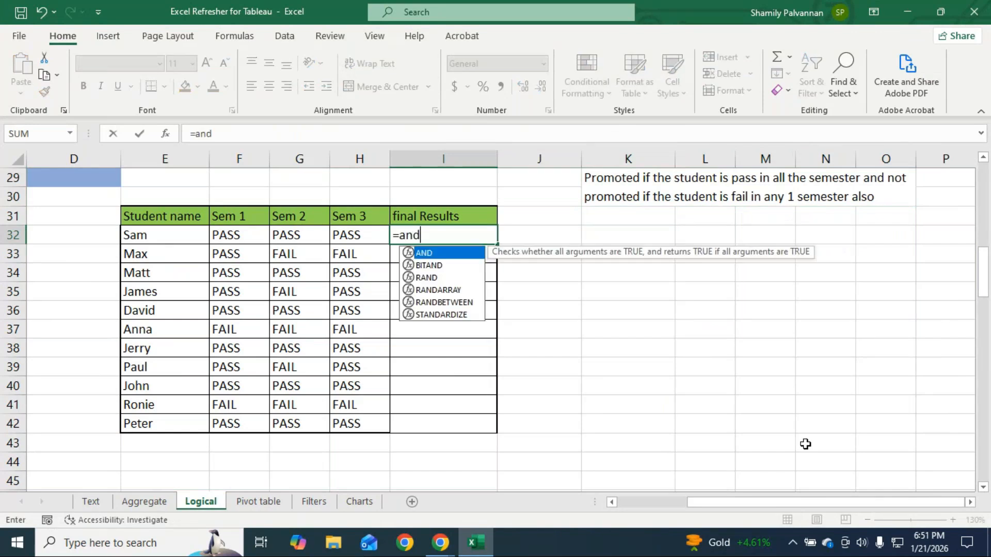
key(Tab)
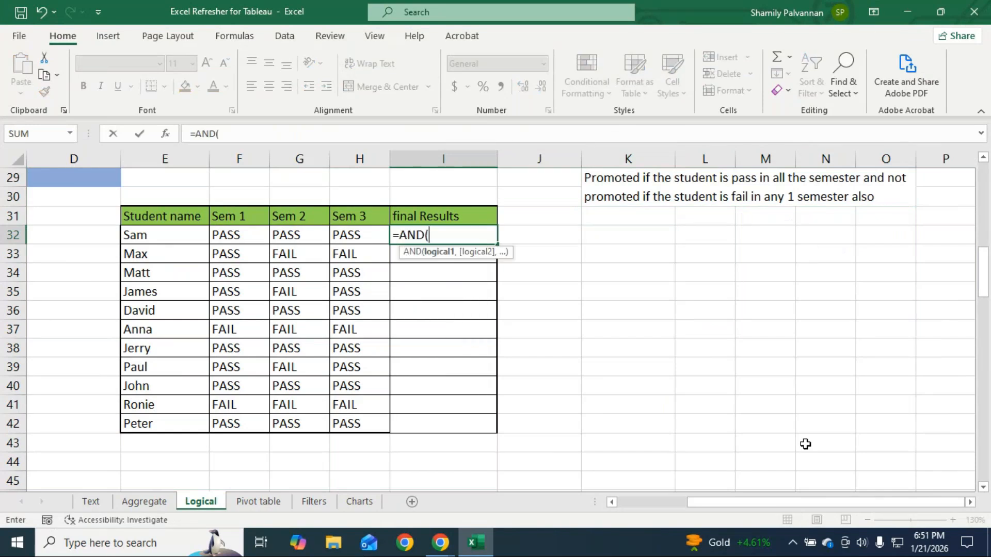
click(233, 243)
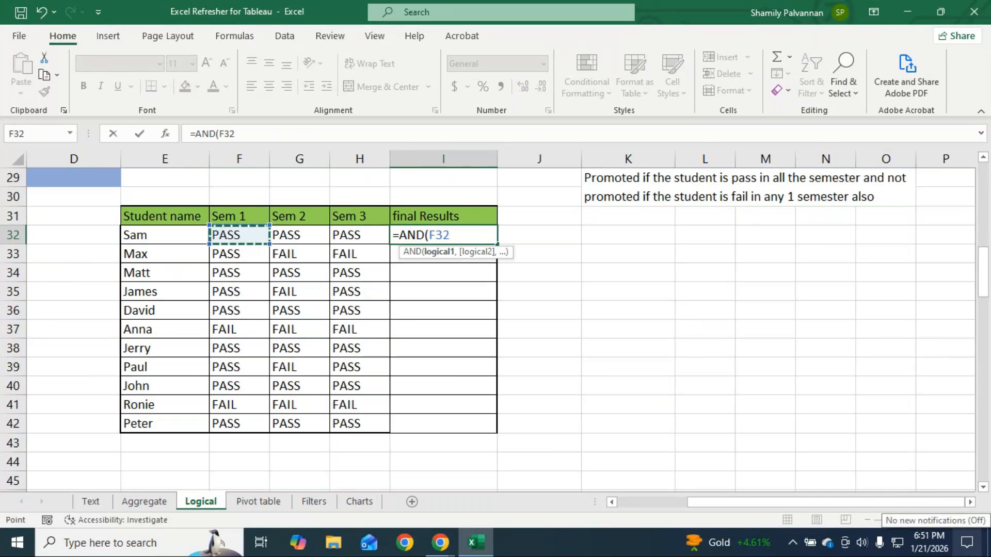
text(=")
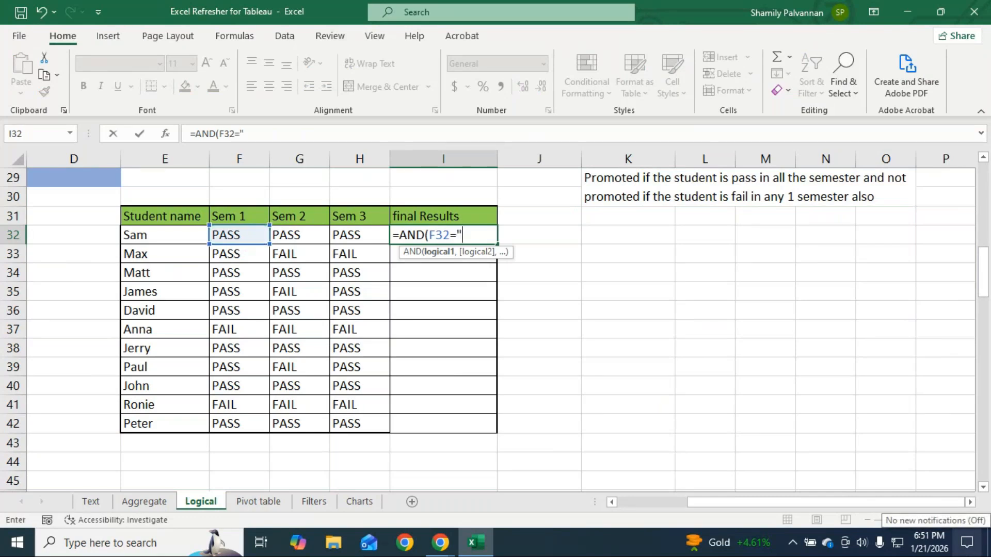
text(PASS",)
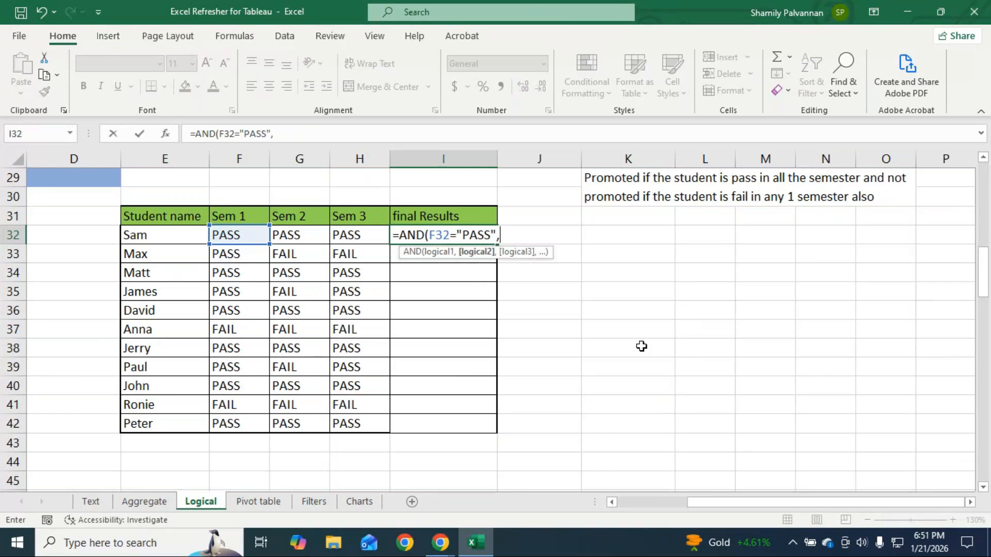
Complete the AND formula in I32 with the conditions G32="PASS" and H32="PASS".
click(291, 233)
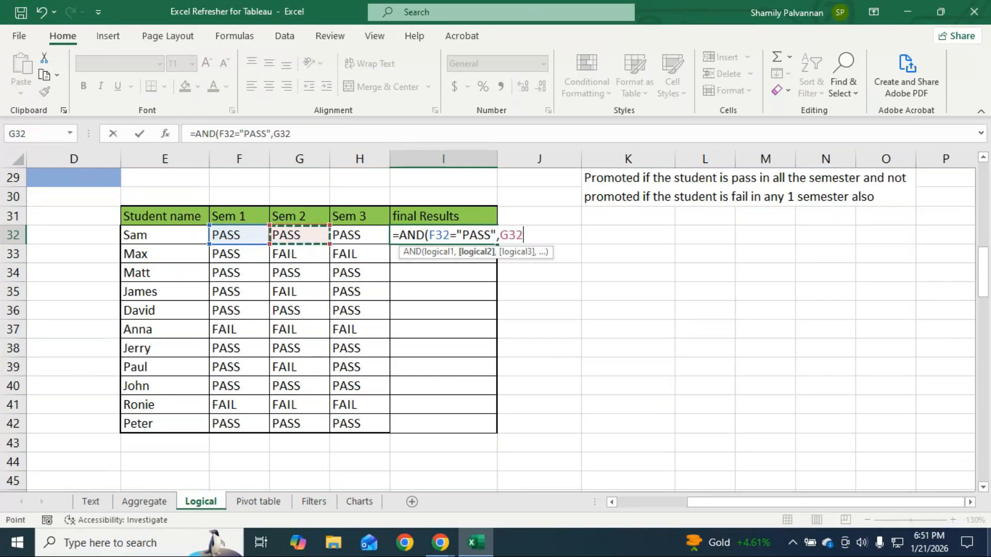
text(="PASS)
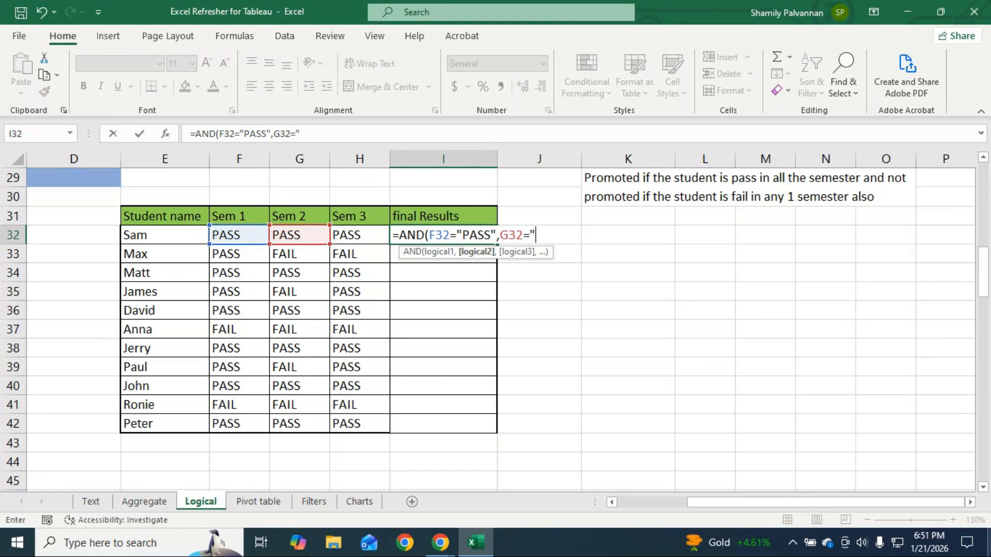
text(",)
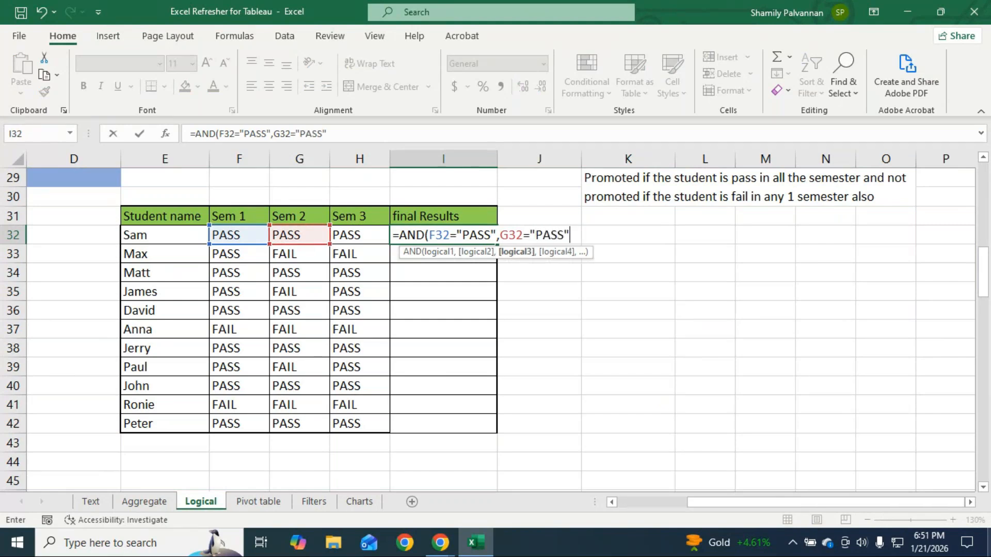
click(347, 237)
text(=")
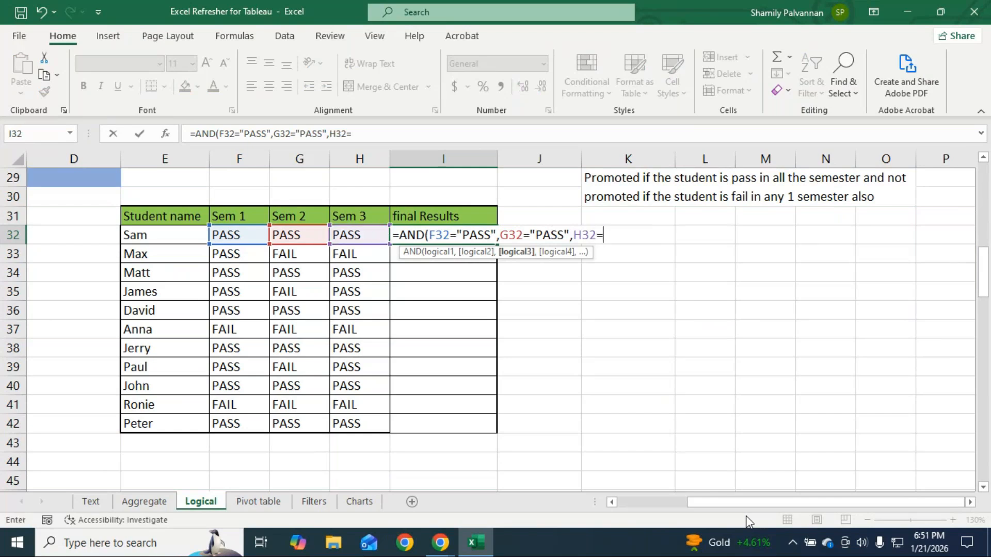
text(PASS"))
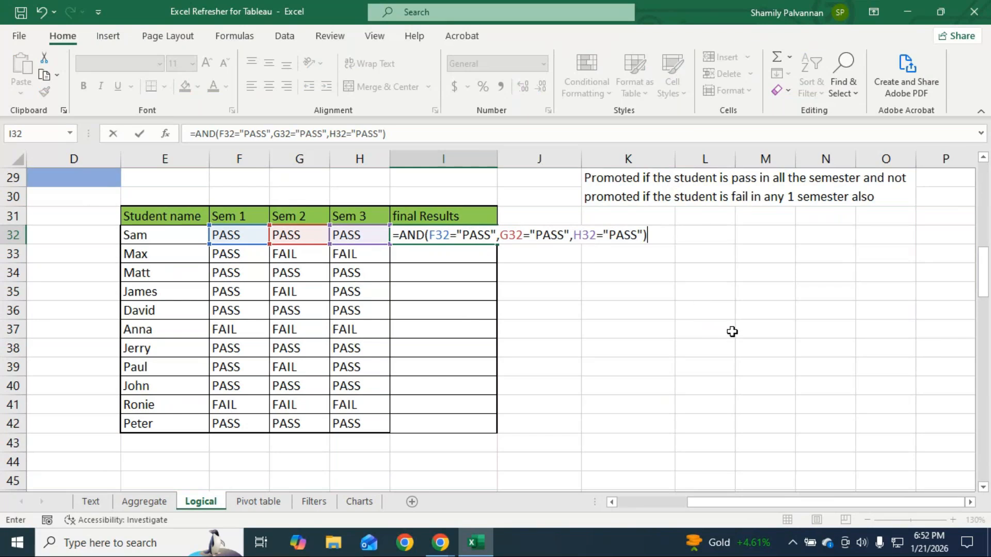
key(Return)
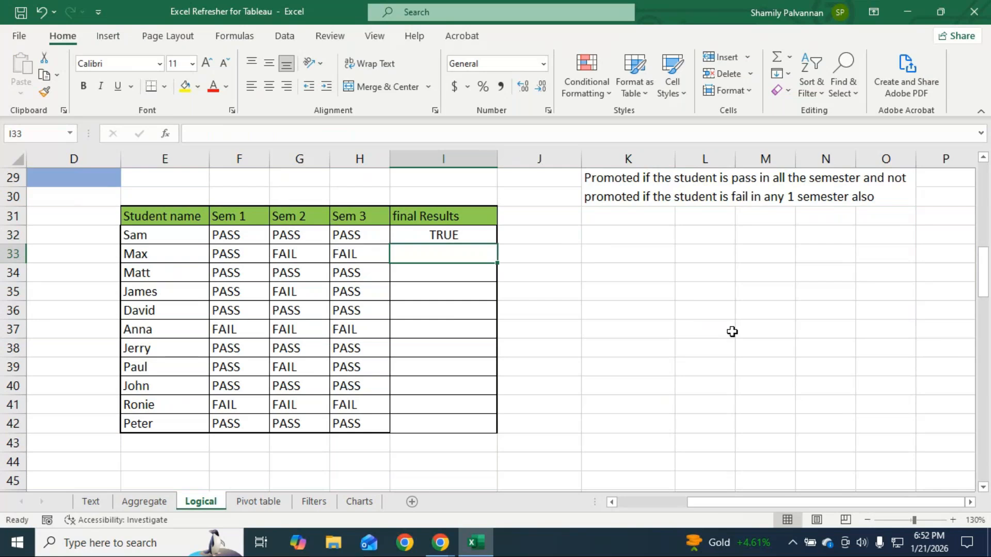
Wrap the AND formula in I32 in an IF function that returns "Promoted" when all conditions are true.
key(Up)
key(F2)
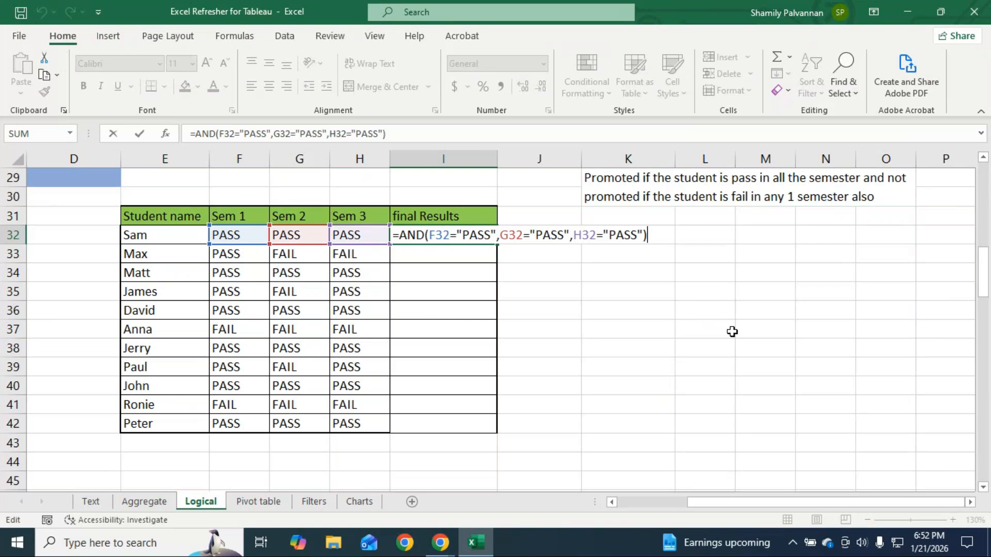
click(399, 235)
text(if)
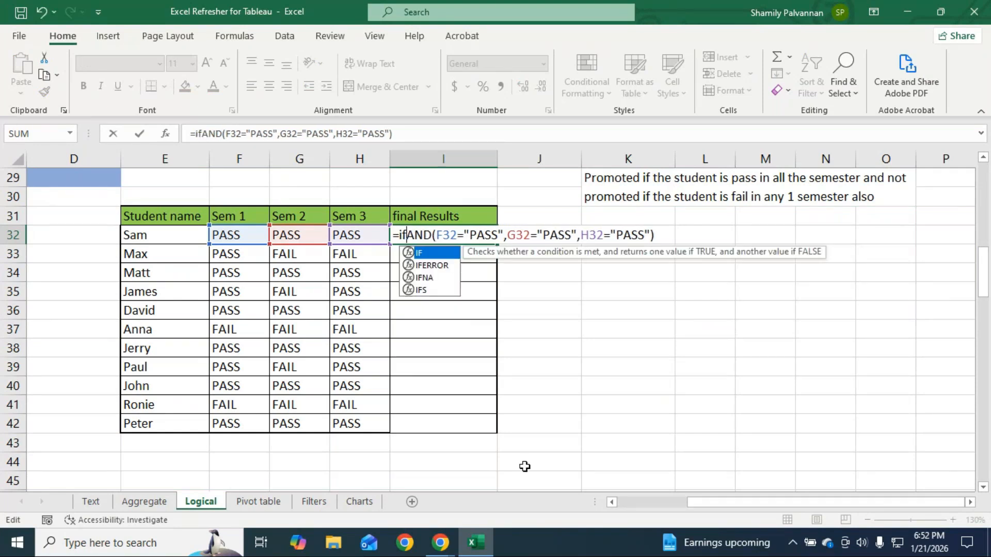
key(Tab)
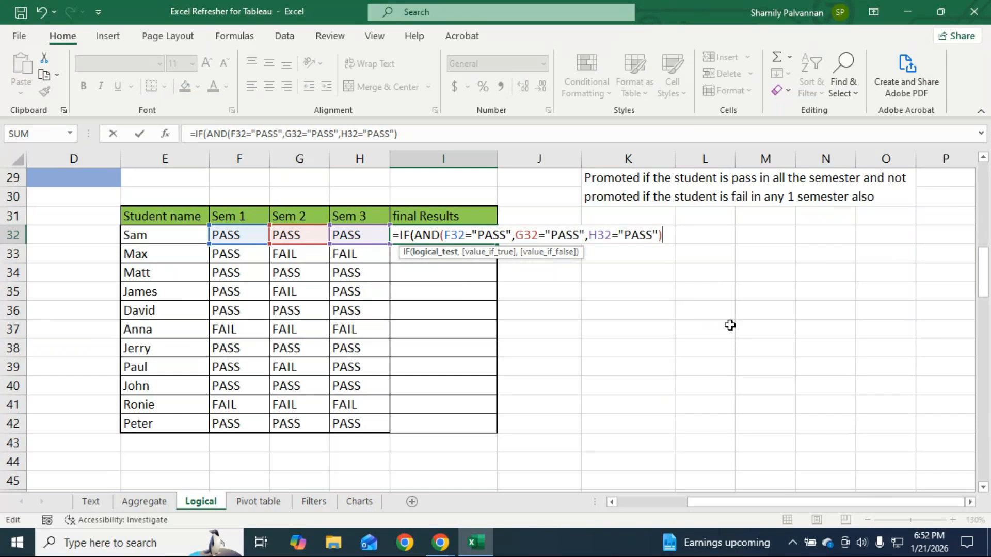
text(,)
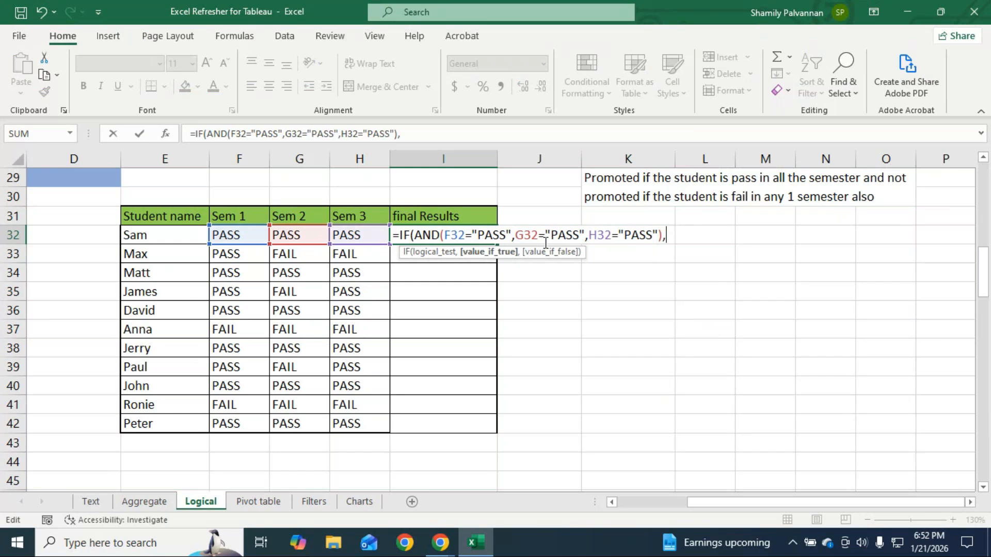
text("Promoted",)
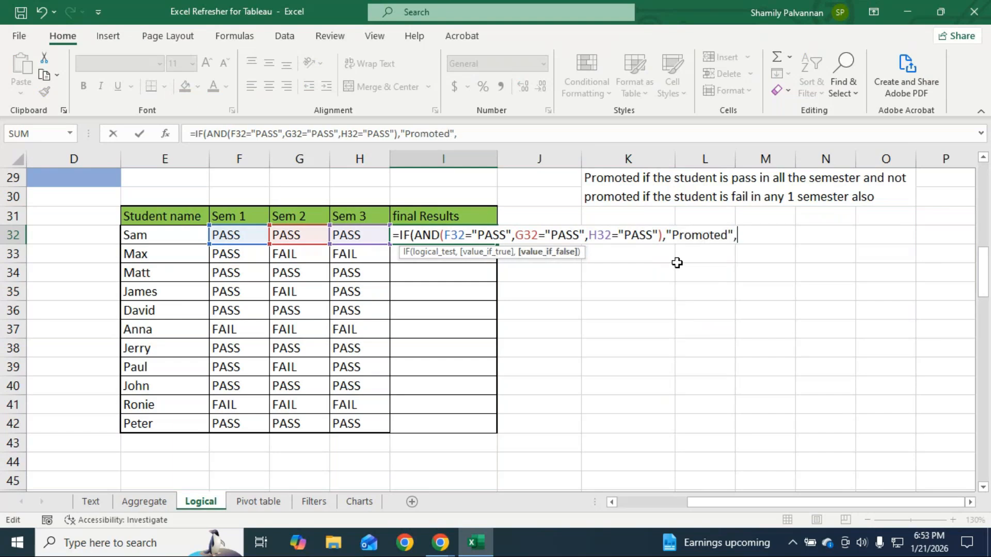
Finish the IF formula in I32 with "Not Promoted" as the value if false.
text(")
text(Not )
text(Pro)
text(oted)
key(BackSpace)
key(BackSpace)
key(BackSpace)
key(BackSpace)
text(mot)
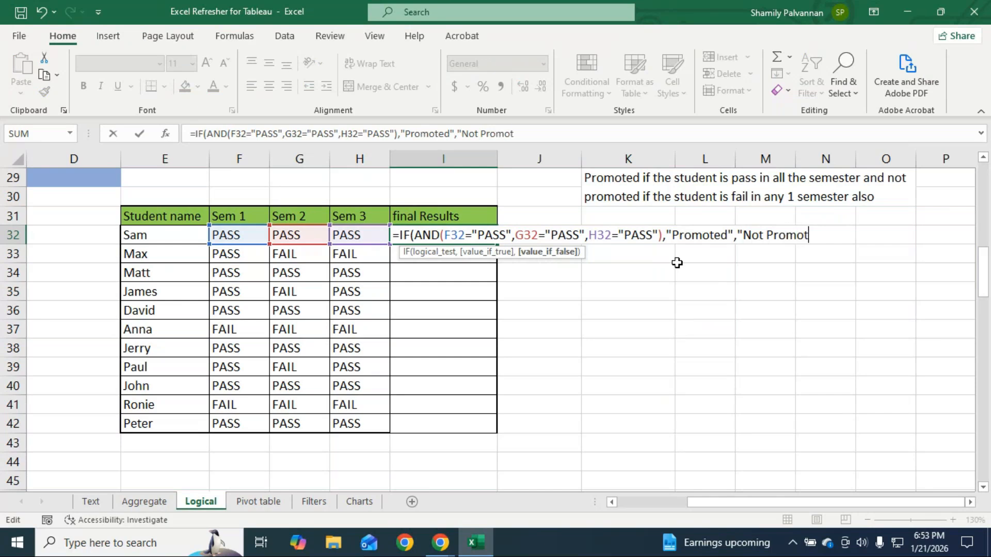
text(ed"))
key(Return)
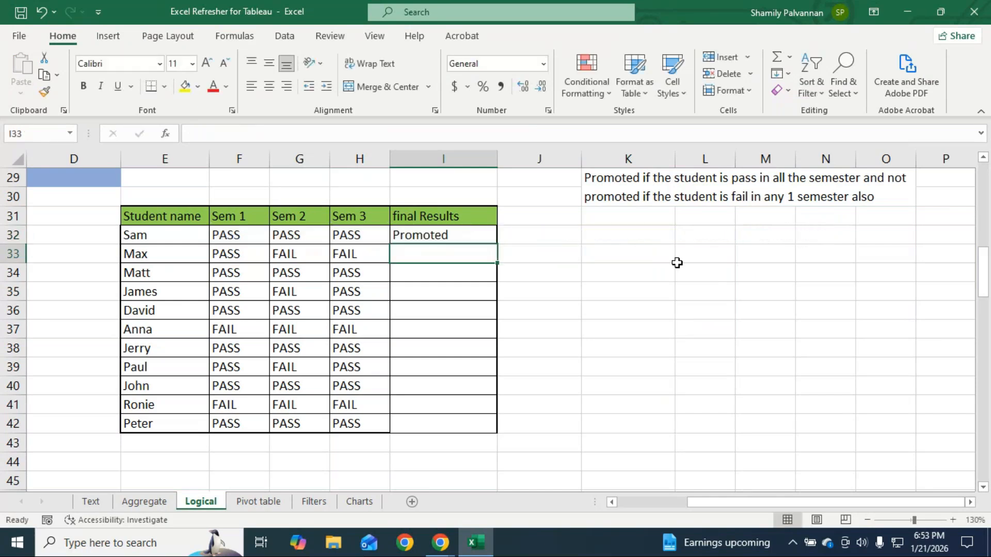
Fill the IF formula from I32 down to I42 and check the formula in I33.
click(448, 239)
drag(497, 245, 495, 423)
drag(465, 255, 465, 254)
key(F2)
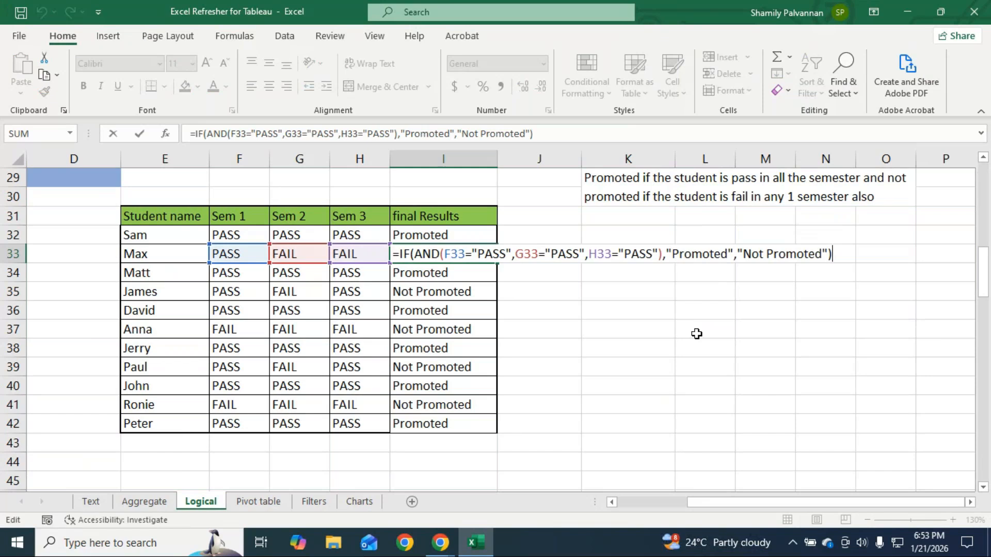
key(Return)
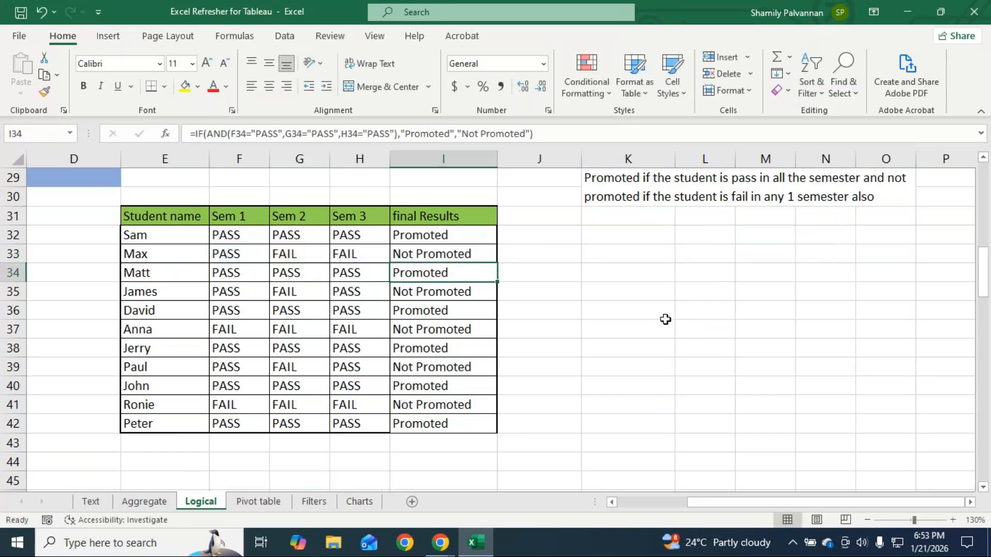
Copy the I32 IF formula into E44 below the student table as text with a leading space.
key(Up)
key(Up)
click(541, 135)
drag(540, 136, 176, 141)
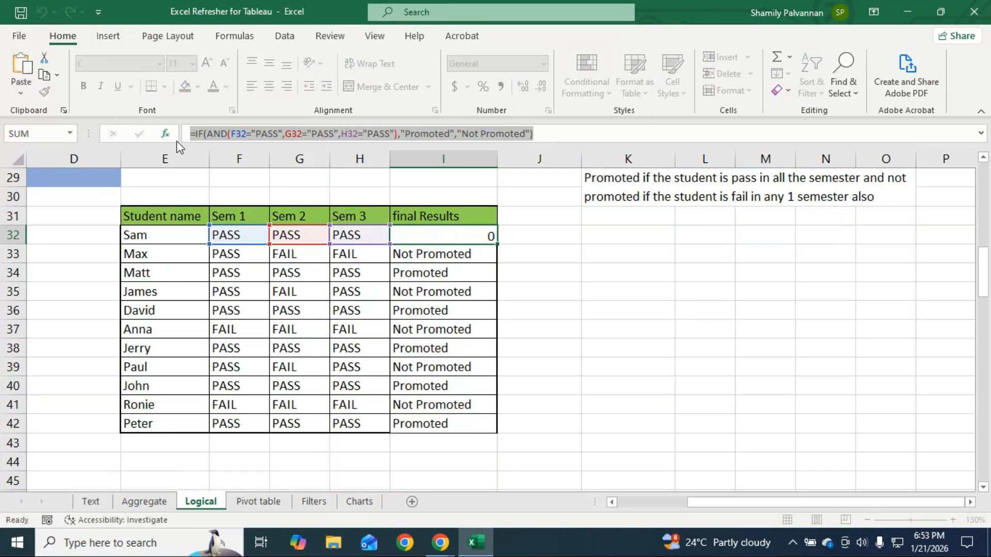
key(Return)
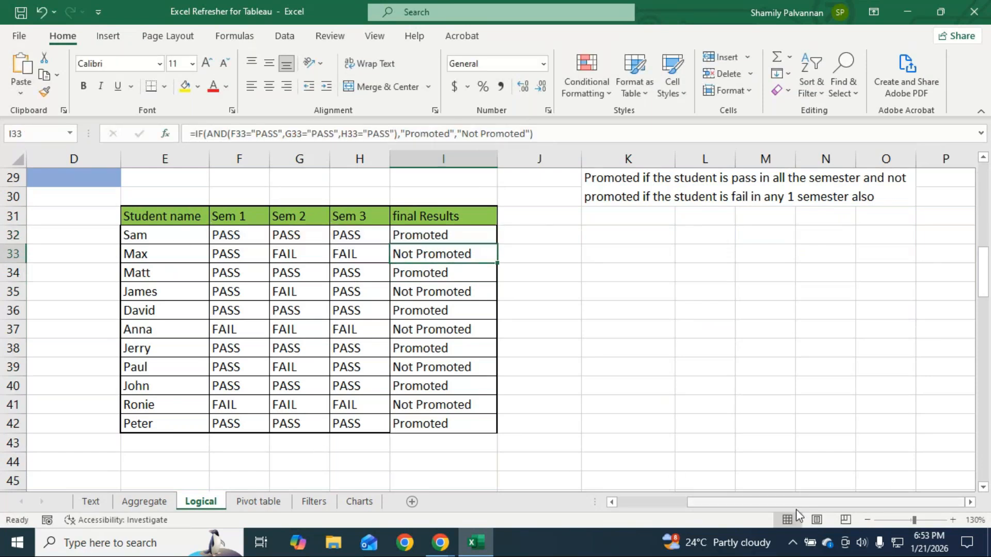
drag(793, 507, 637, 504)
click(558, 462)
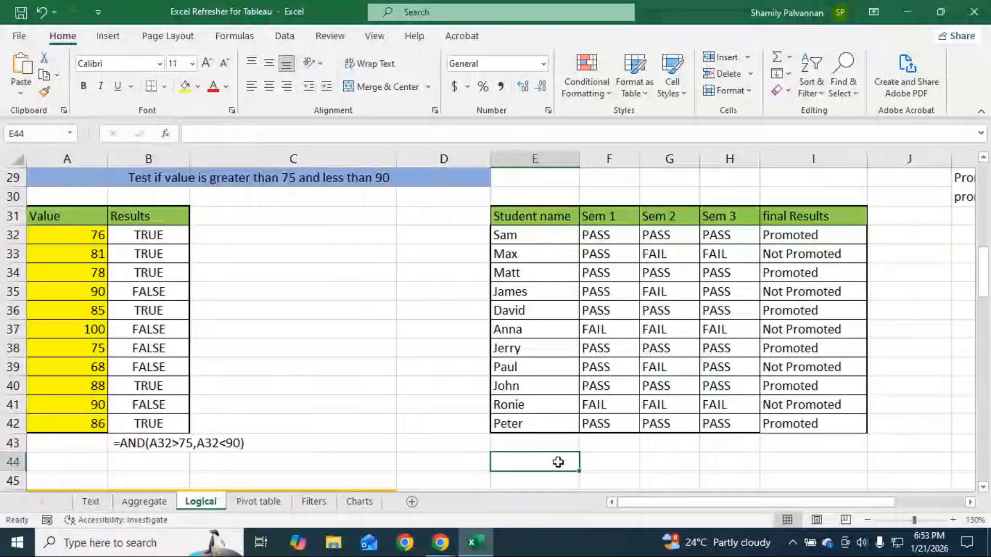
double_click(558, 461)
key(ctrl+v)
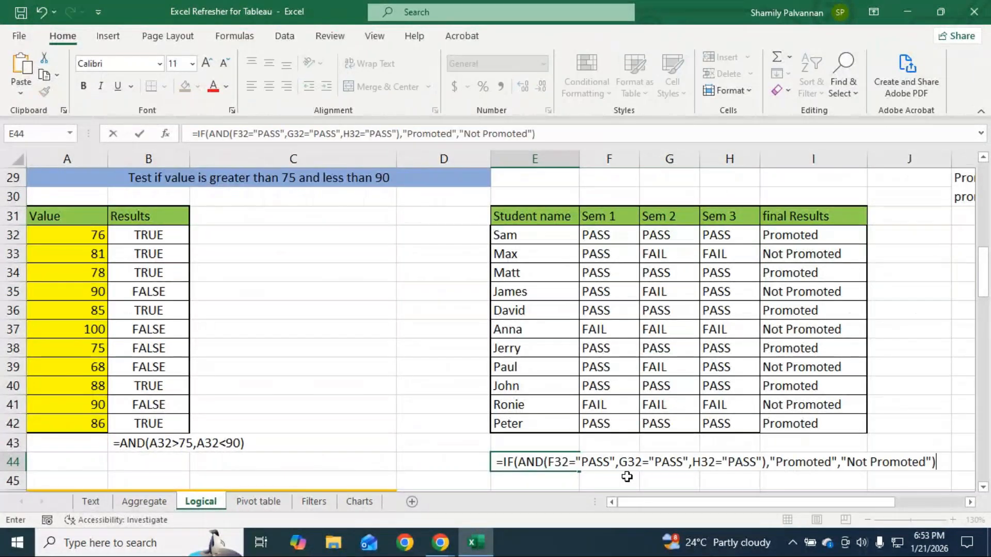
Narrow column C and widen column B to fit the AND formula text in B43.
double_click(157, 443)
key(Escape)
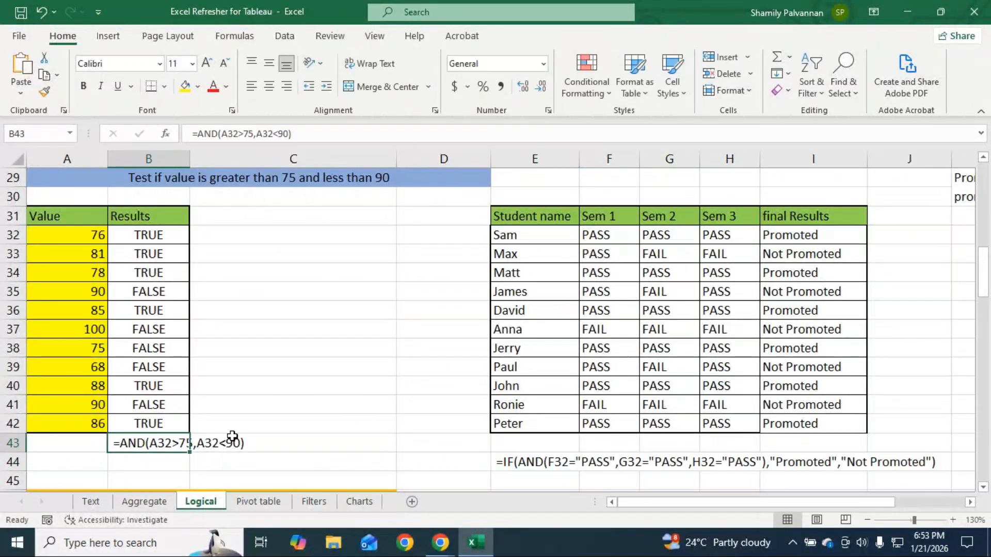
drag(395, 159, 294, 160)
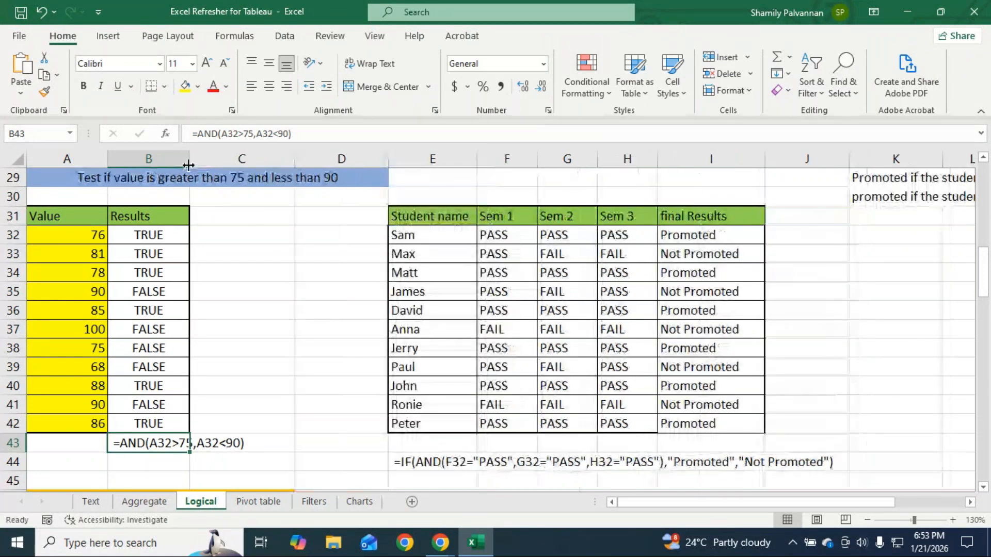
drag(189, 165, 259, 163)
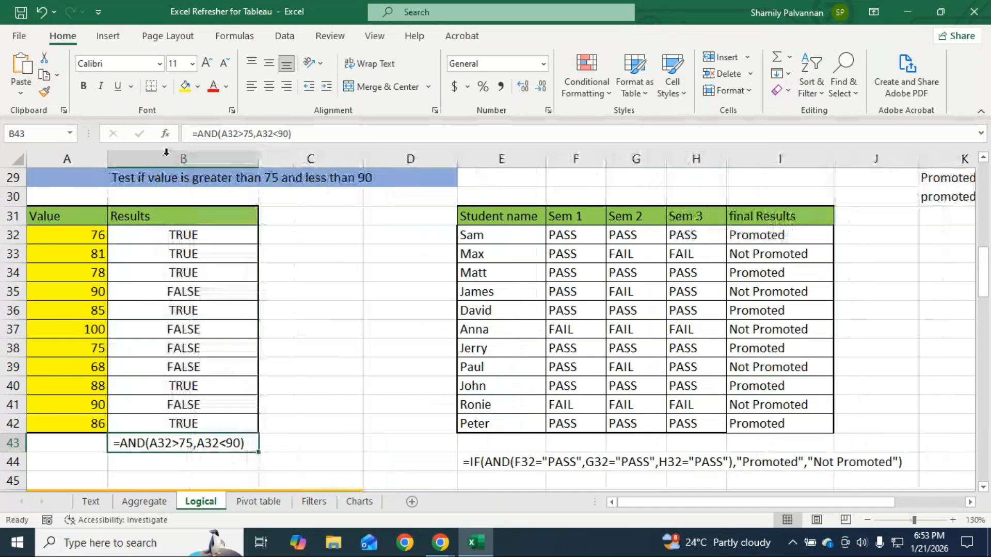
Format the formula text in B43 as red, bold, size 12 and copy that formatting to the formula text in E44.
click(218, 93)
click(207, 63)
click(83, 86)
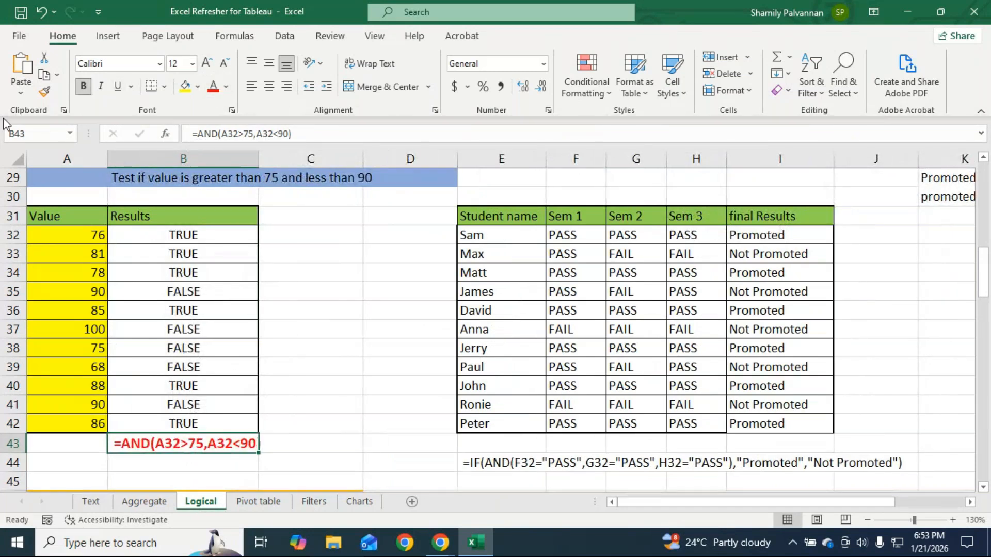
click(44, 92)
click(539, 466)
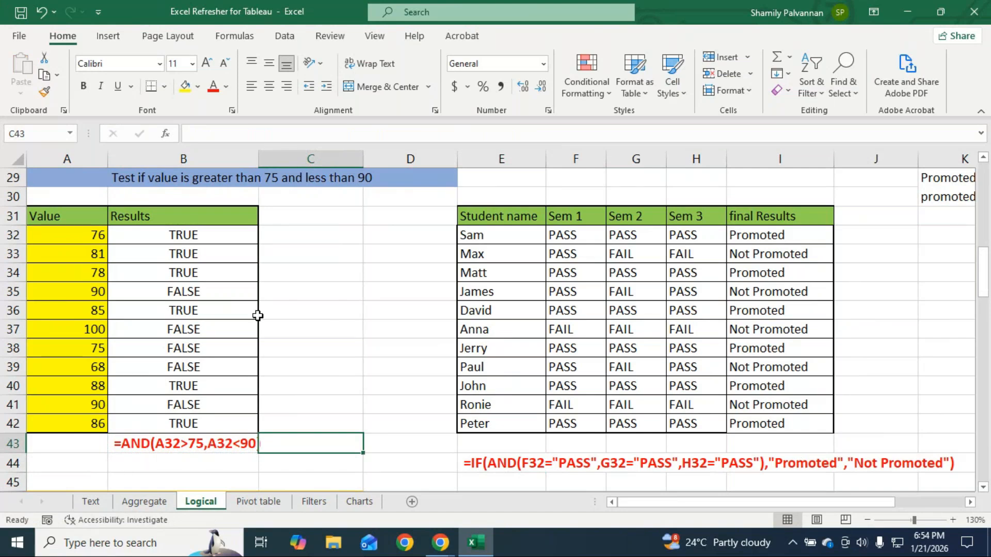
click(244, 215)
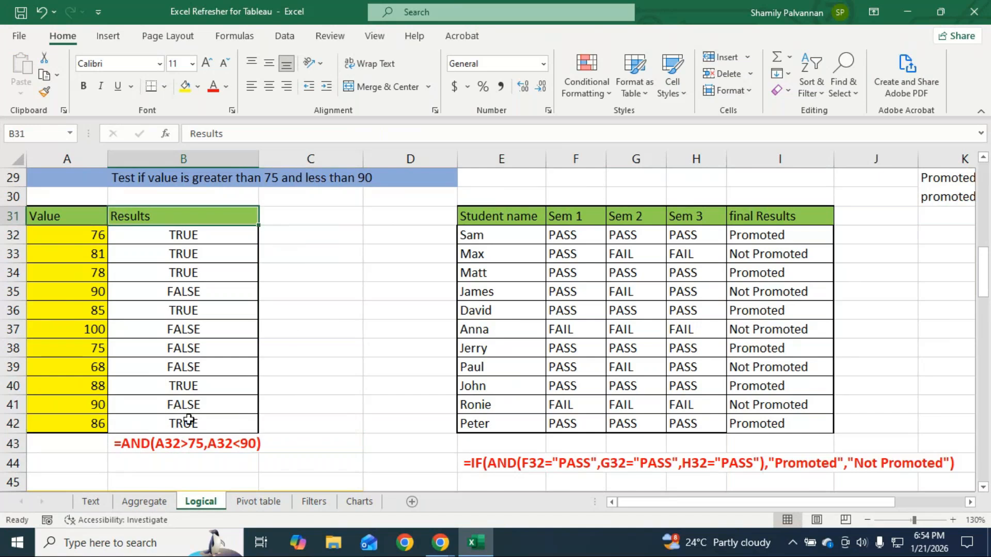
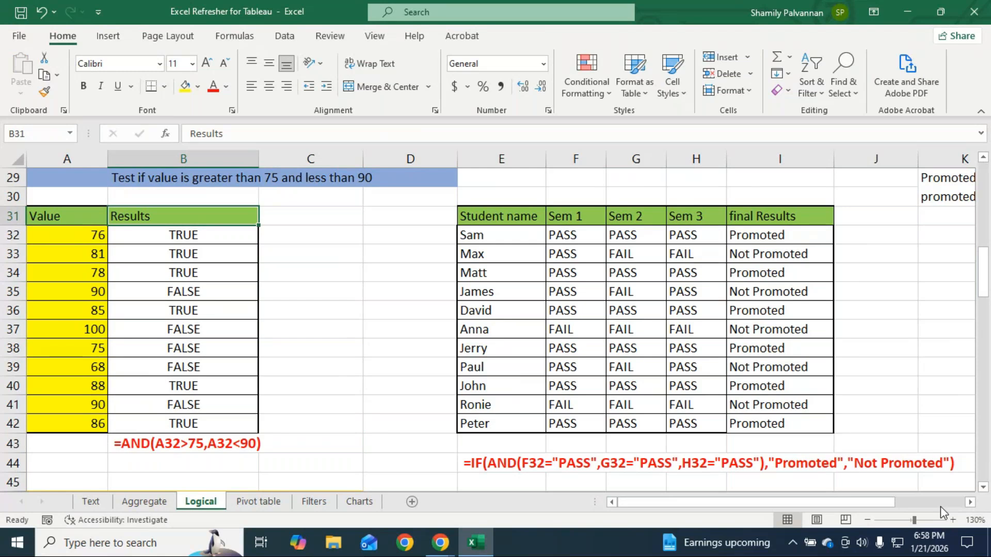
Check the GoTo Meeting window in Chrome and return to the Excel workbook at the OR section.
click(443, 544)
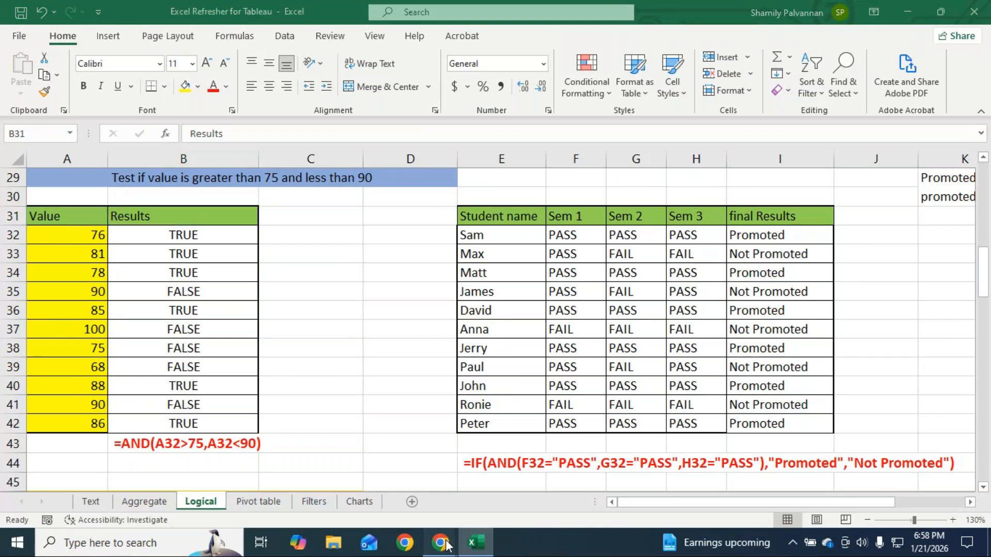
click(500, 504)
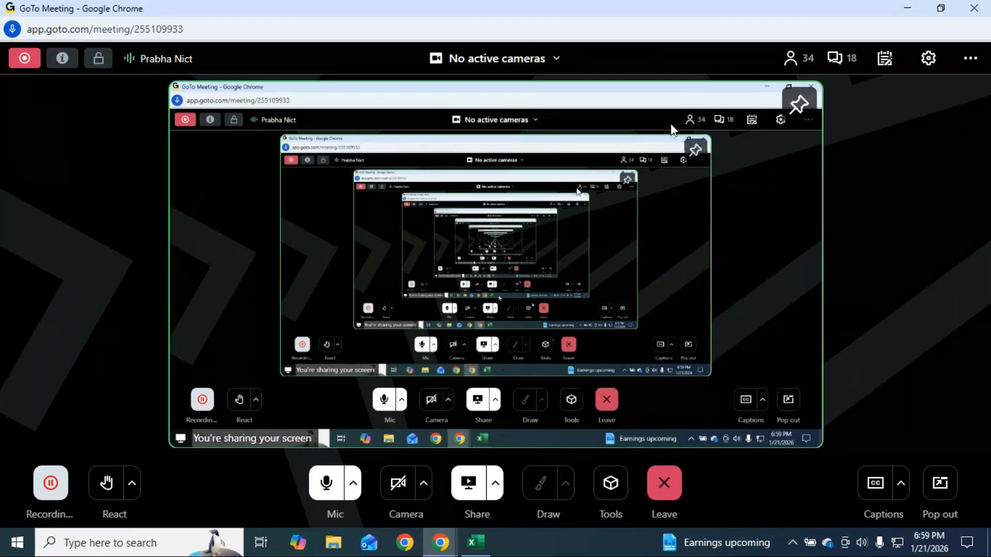
click(472, 543)
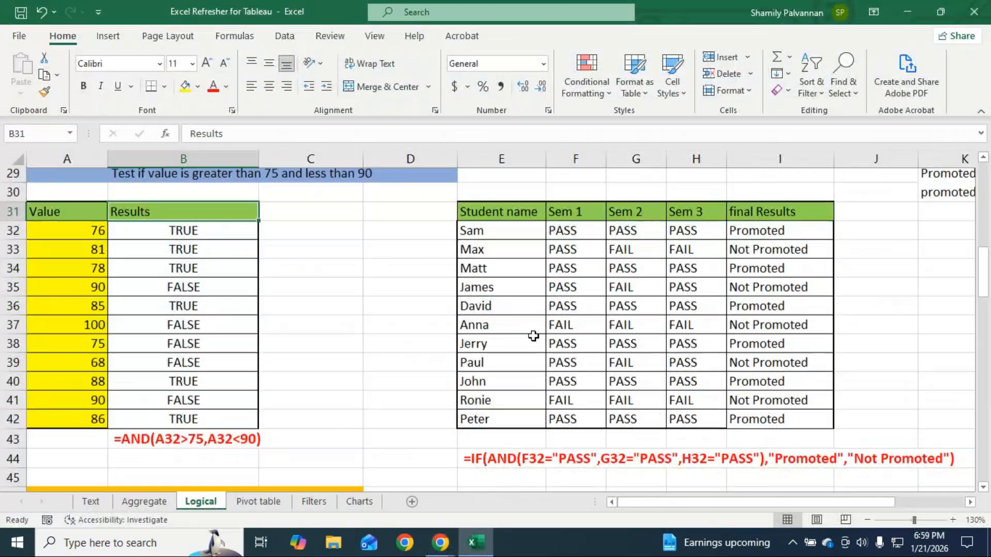
scroll(531, 335, down, 5)
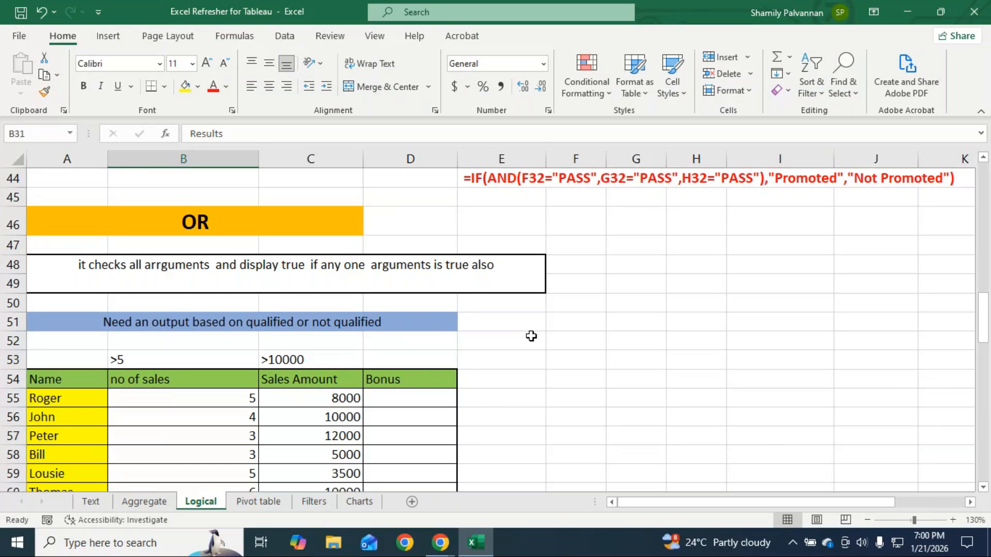
Enter the formula =OR(B55>5,C55>10000) in D55, the first Bonus cell of the sales table.
click(984, 487)
click(983, 489)
click(983, 489)
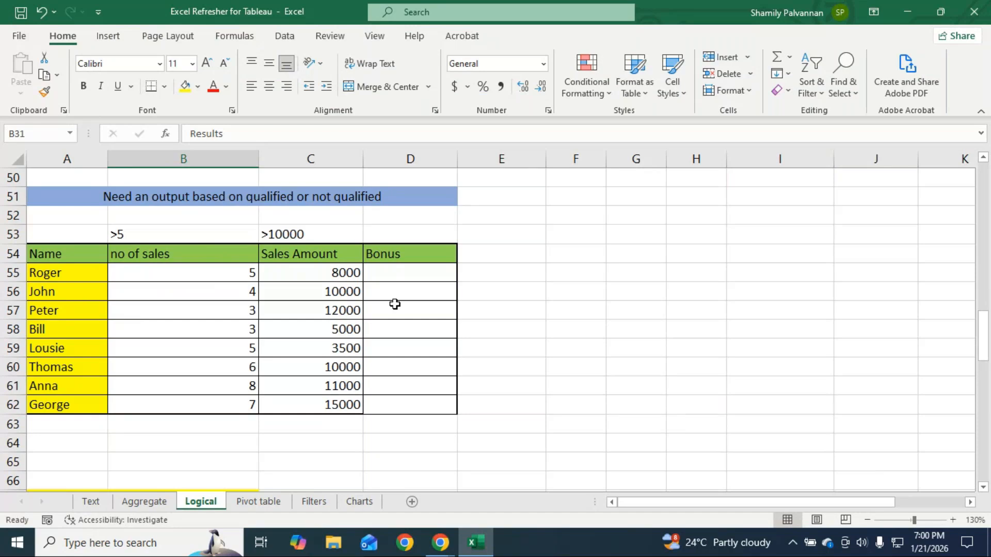
click(422, 279)
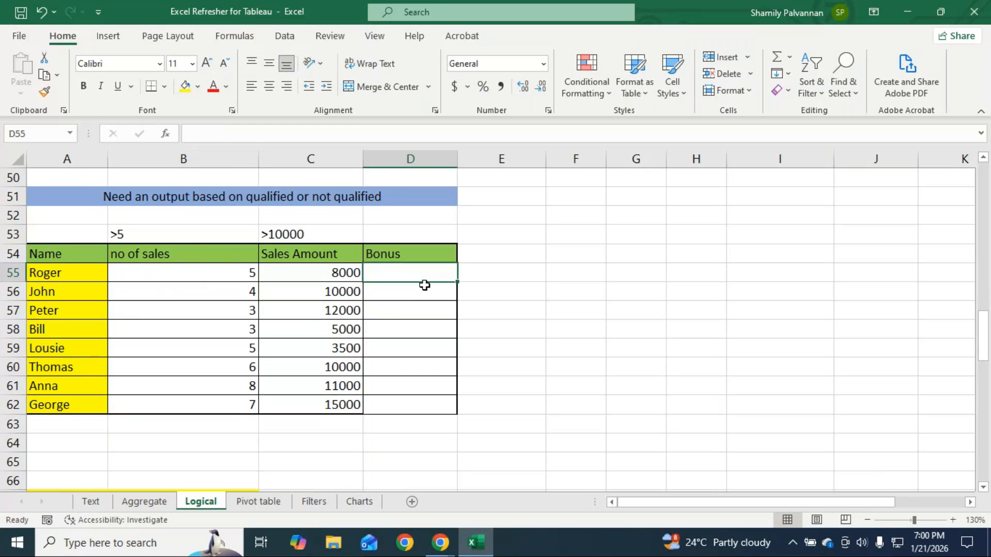
text(=OR()
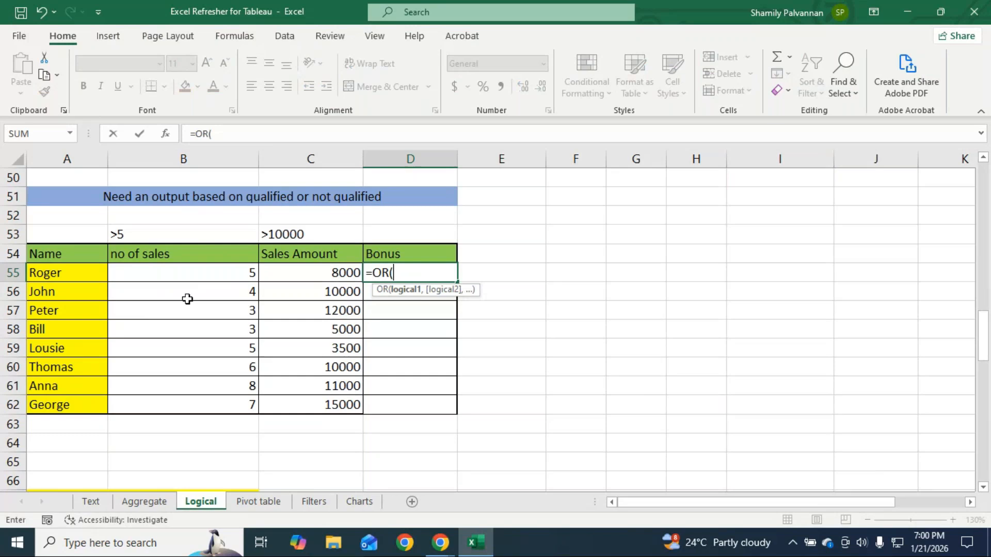
click(193, 273)
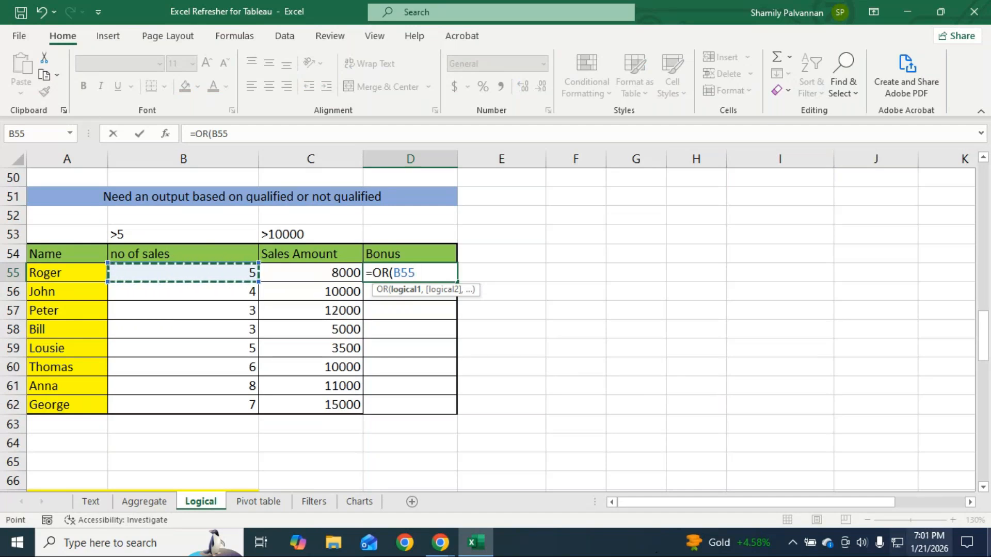
text(>5)
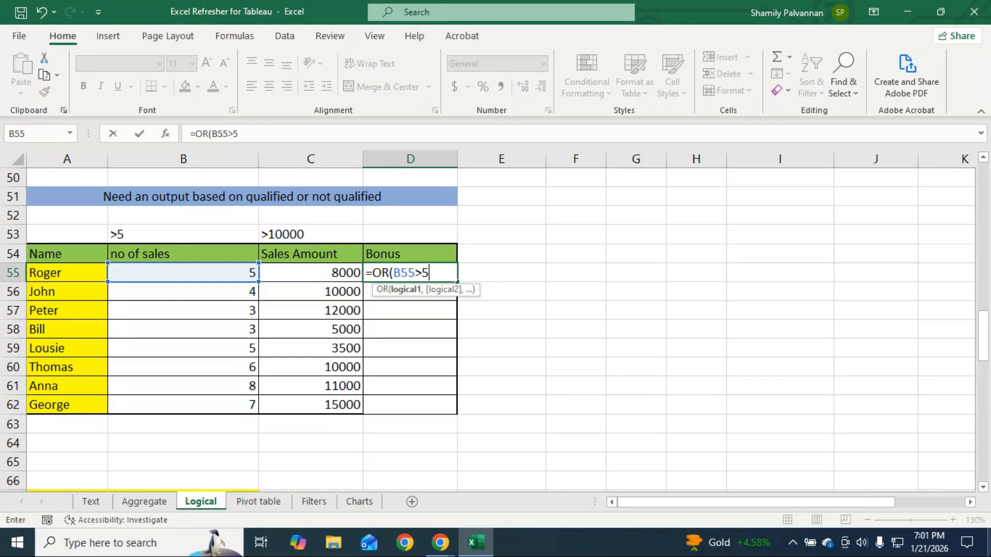
text(,)
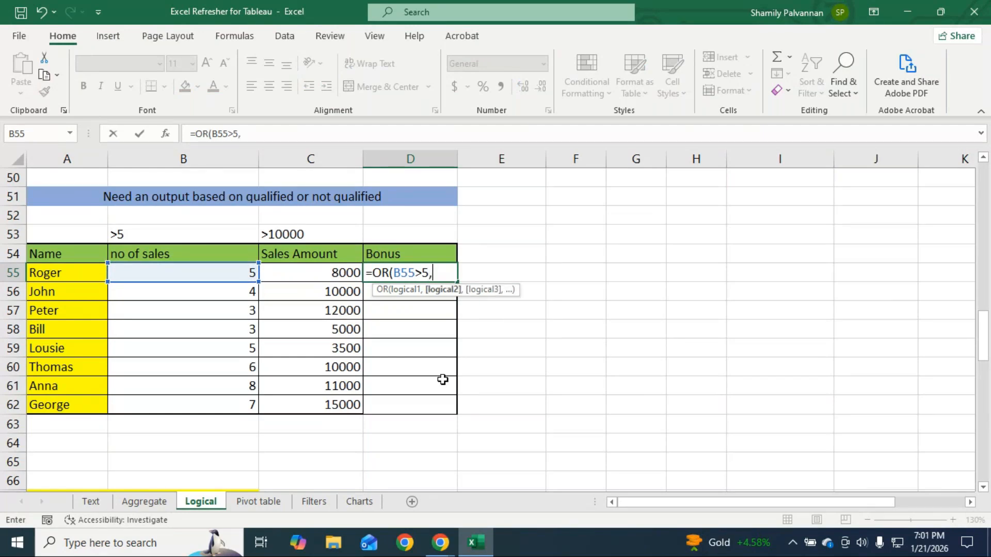
click(338, 271)
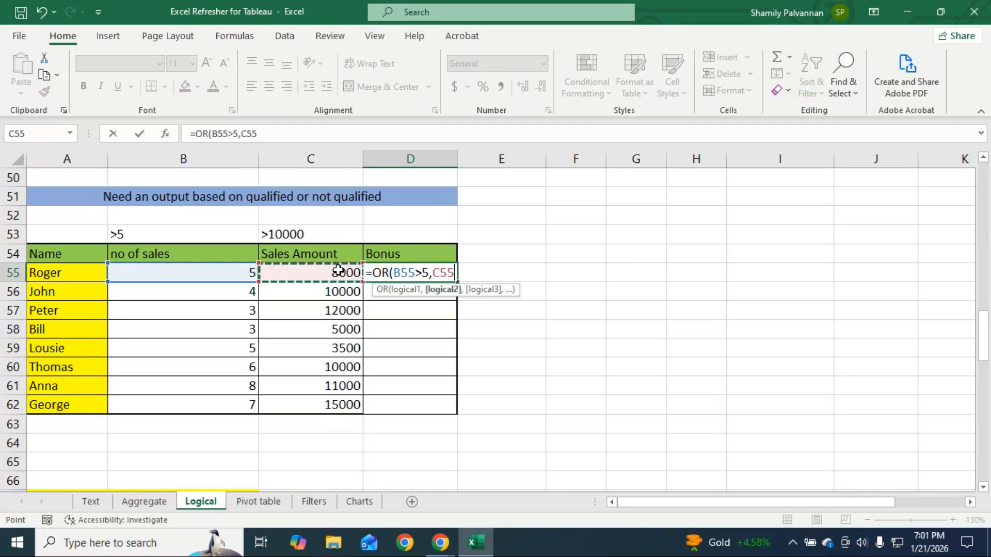
text(?)
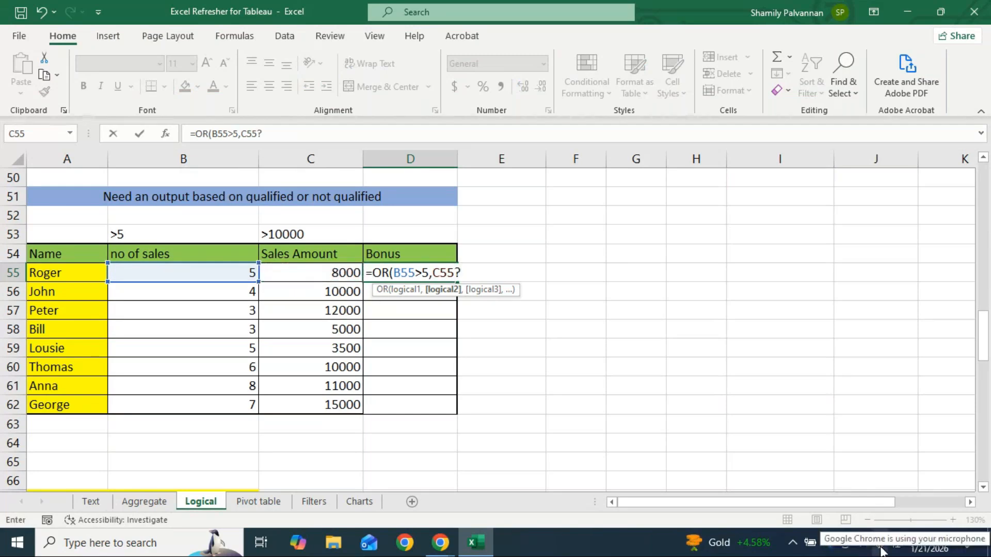
key(BackSpace)
text(>1)
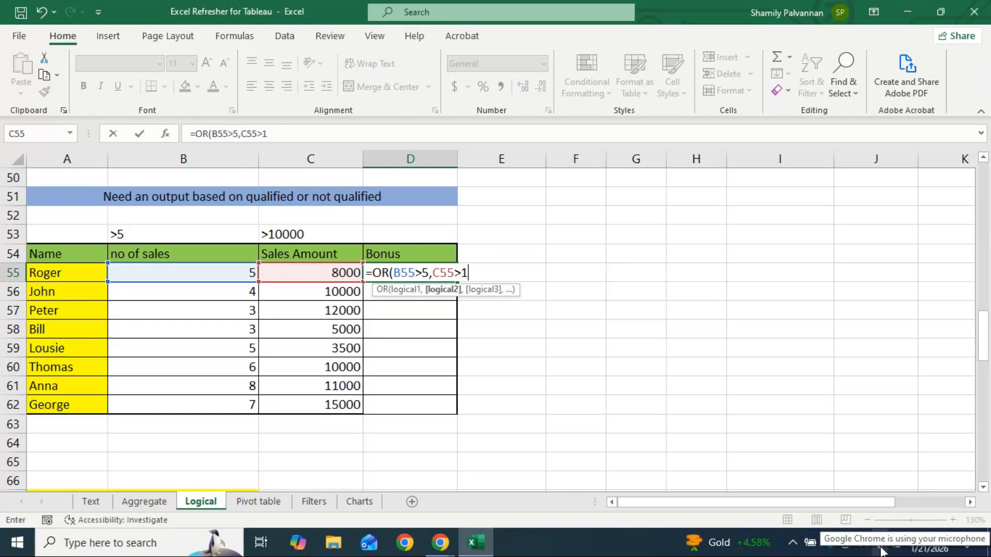
text(0000))
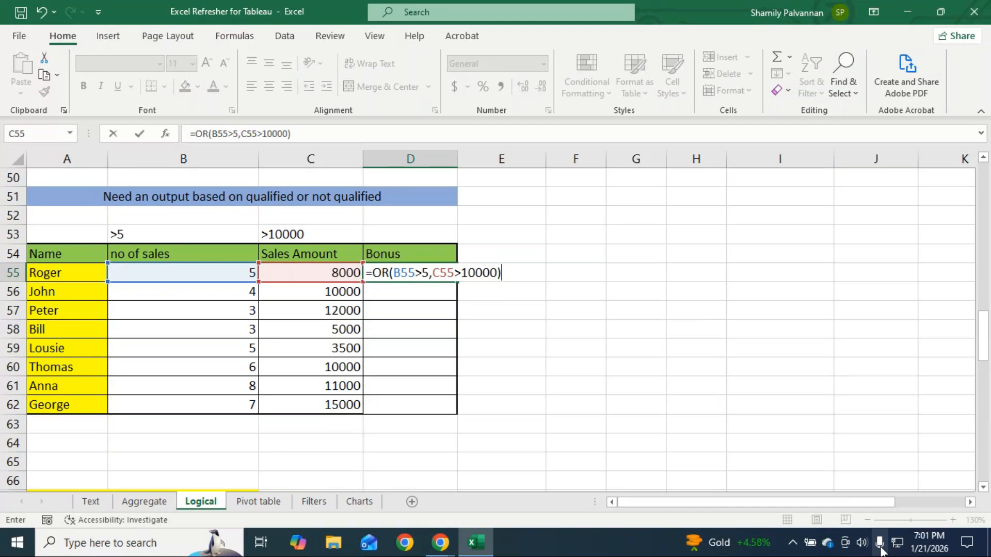
key(Return)
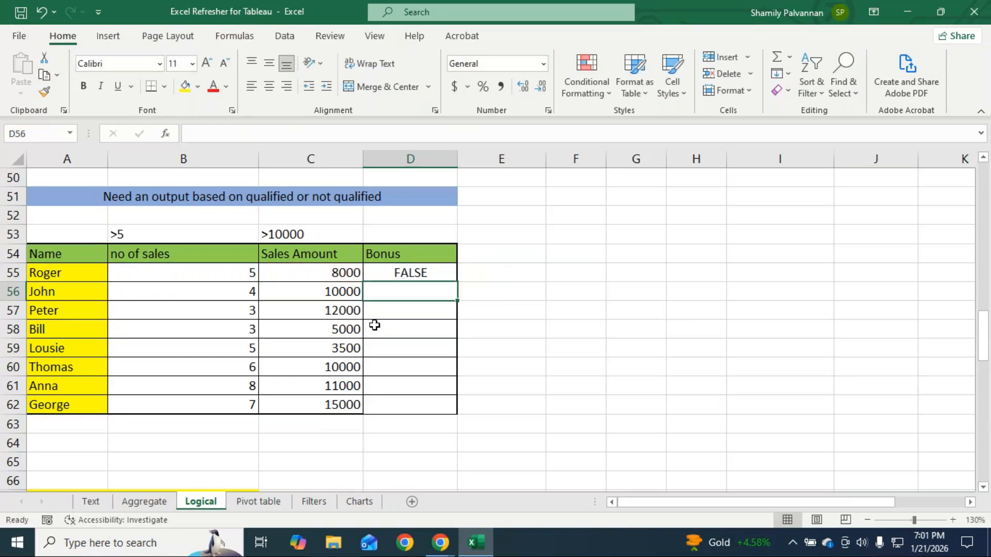
Fill the OR formula from D55 down through D62 and check the cell references in D57.
click(410, 271)
drag(458, 285, 451, 411)
drag(424, 309, 424, 310)
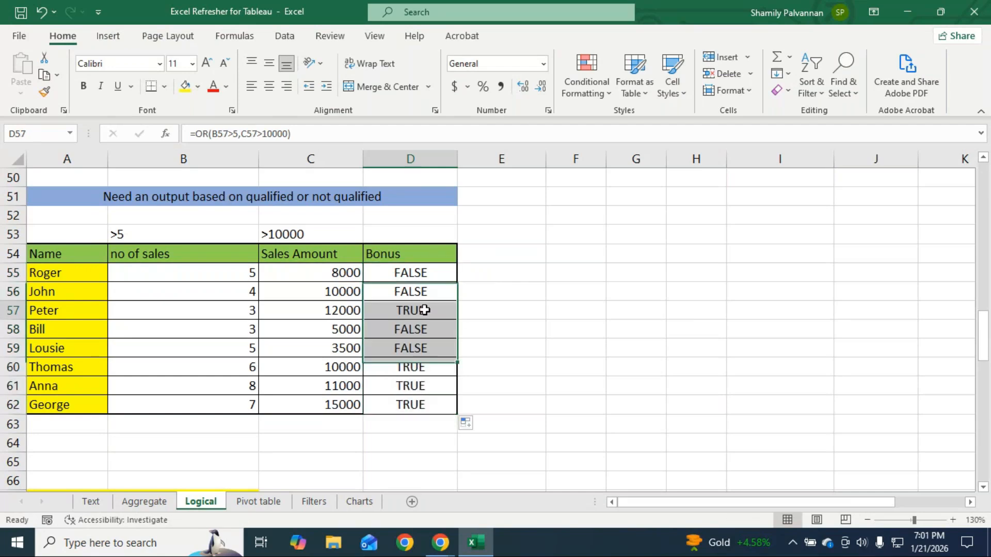
click(424, 310)
key(F2)
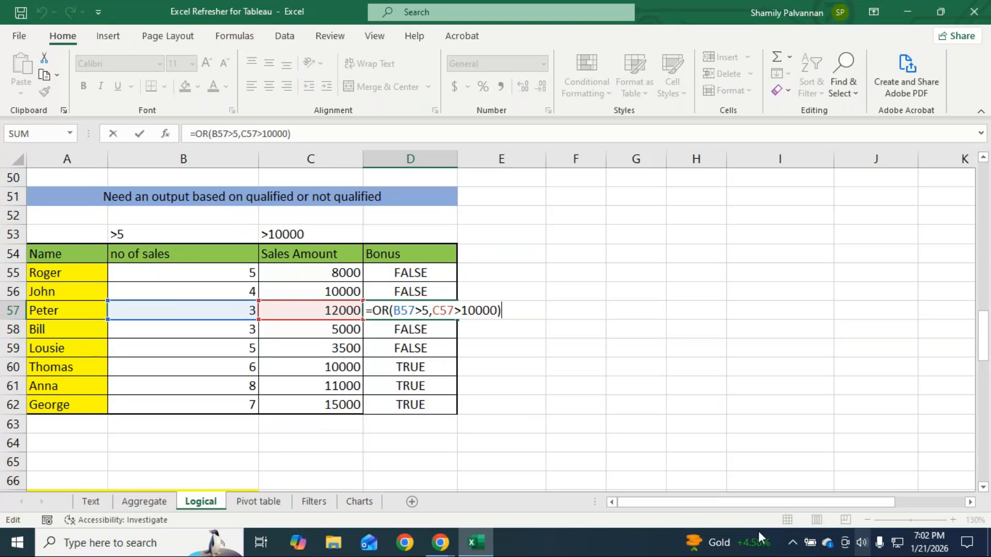
key(Return)
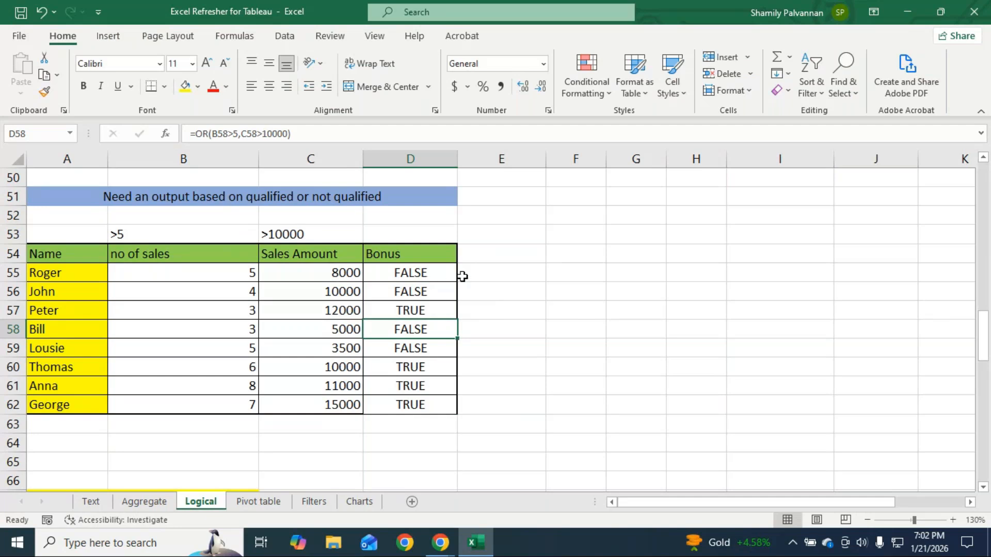
Enter the formula =OR(B55>5,C55>10000) in E55 beside the Bonus column.
click(533, 278)
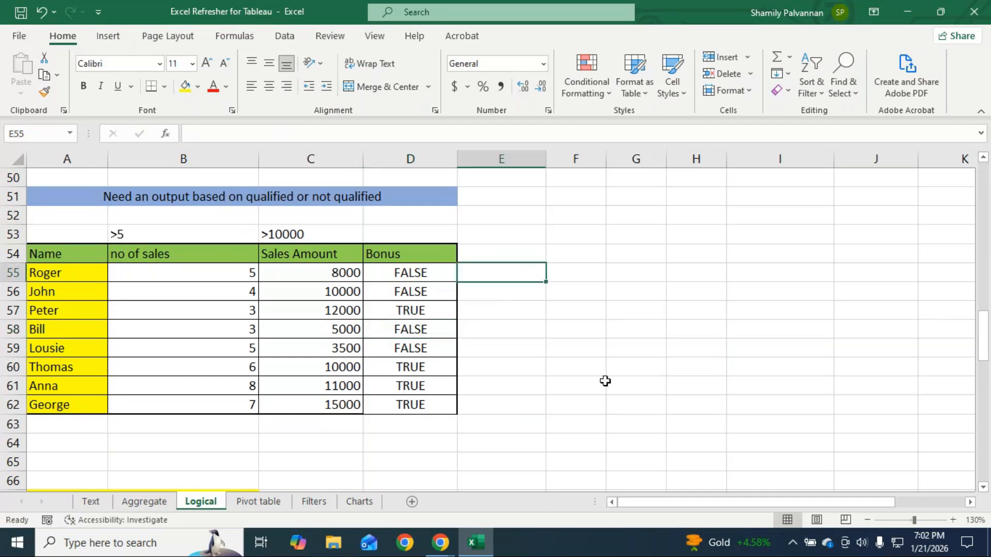
text(=or)
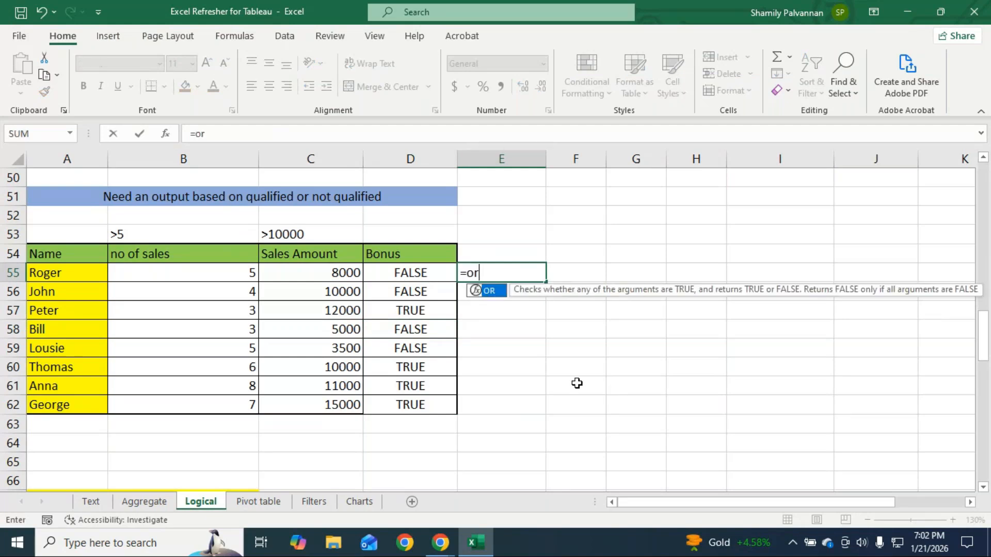
key(Tab)
click(202, 276)
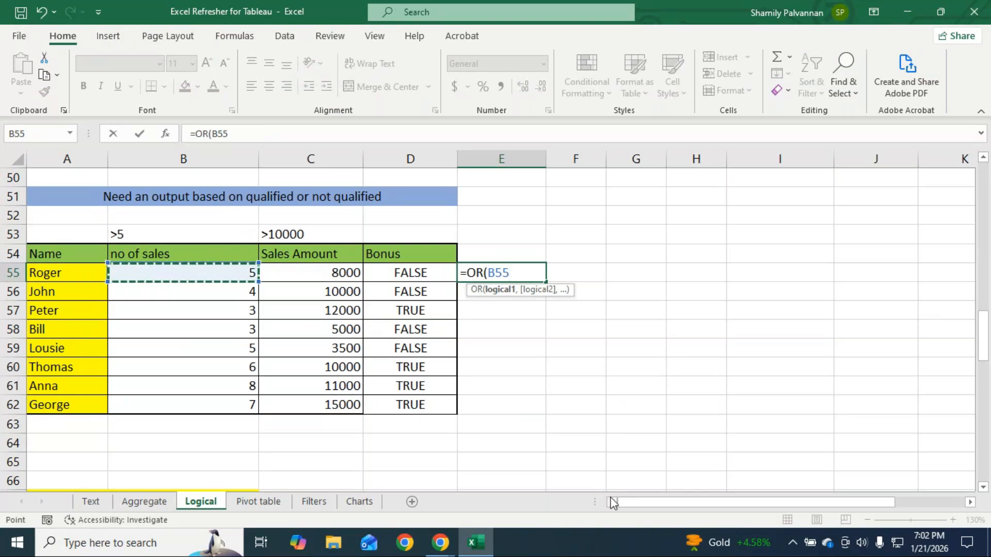
text(>5)
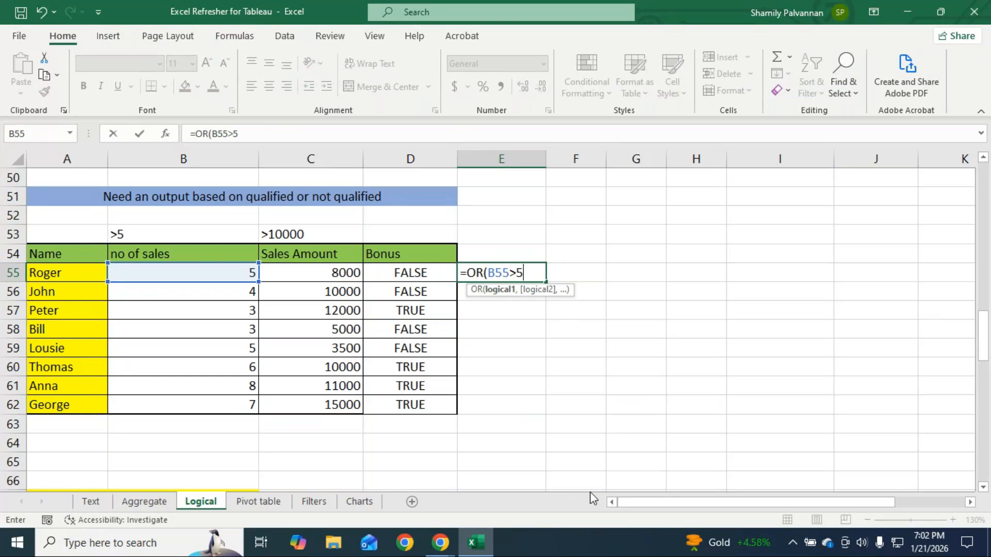
text(,)
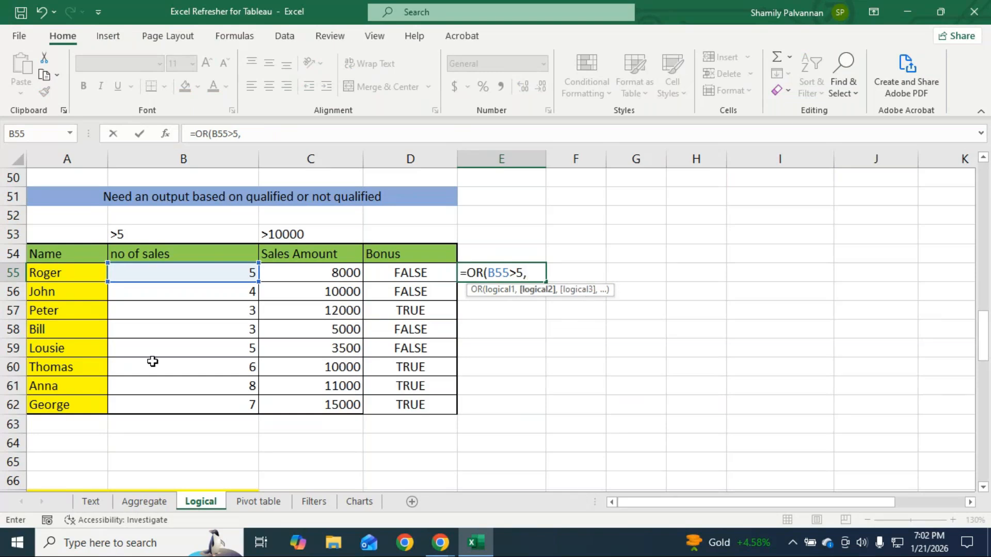
click(341, 281)
text(>1000)
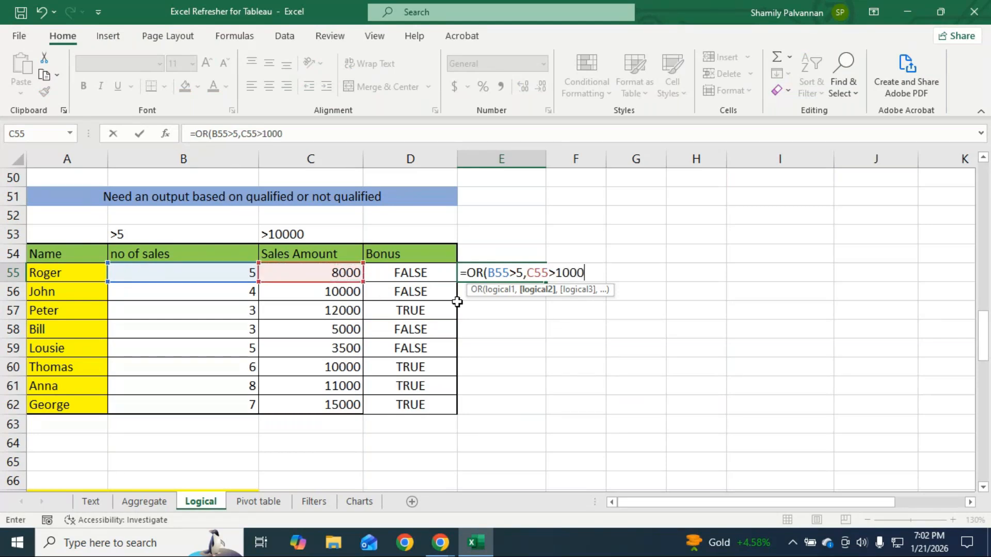
text(0))
key(Return)
key(Up)
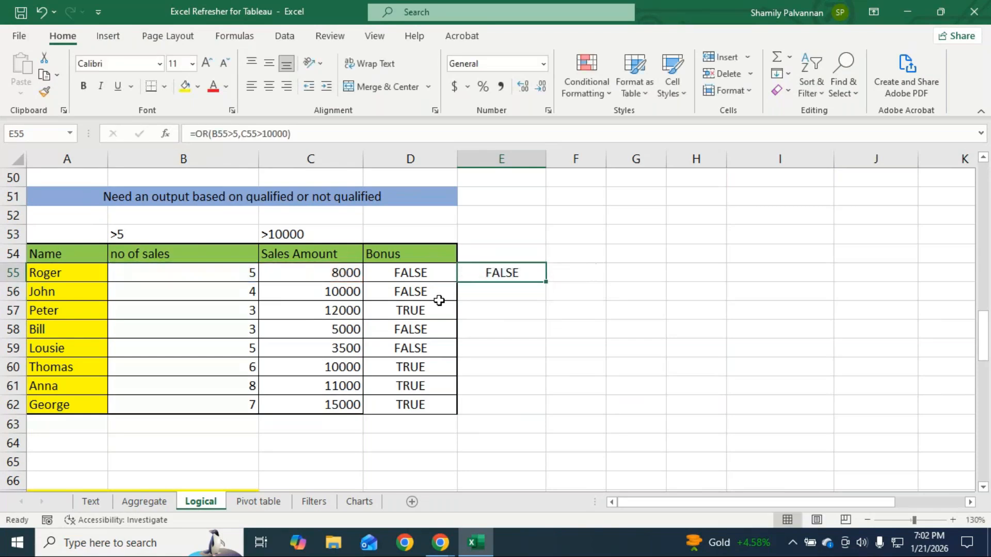
Wrap the OR test in E55 in an IF function that returns "Qualified" if true and "Not Qualified" if false.
key(F2)
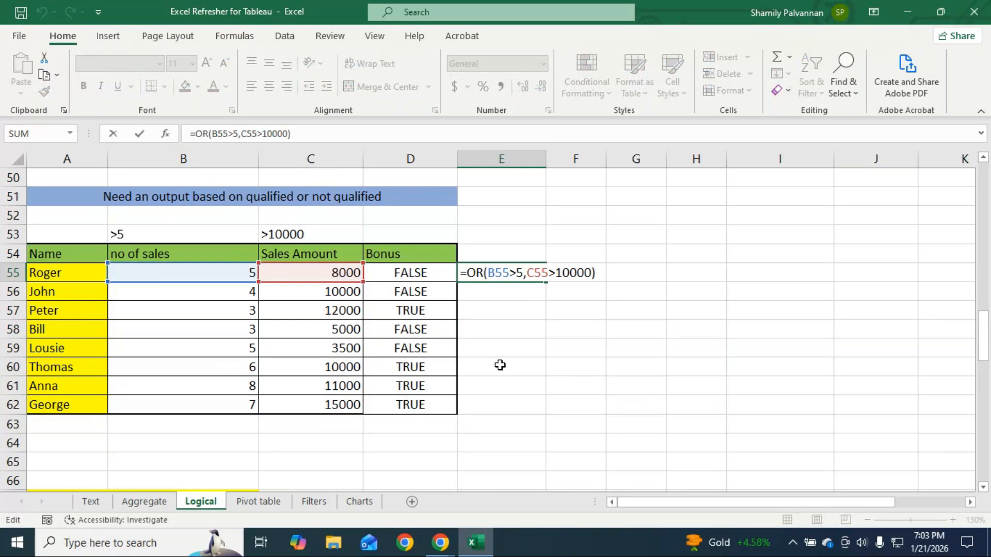
text(if)
key(Tab)
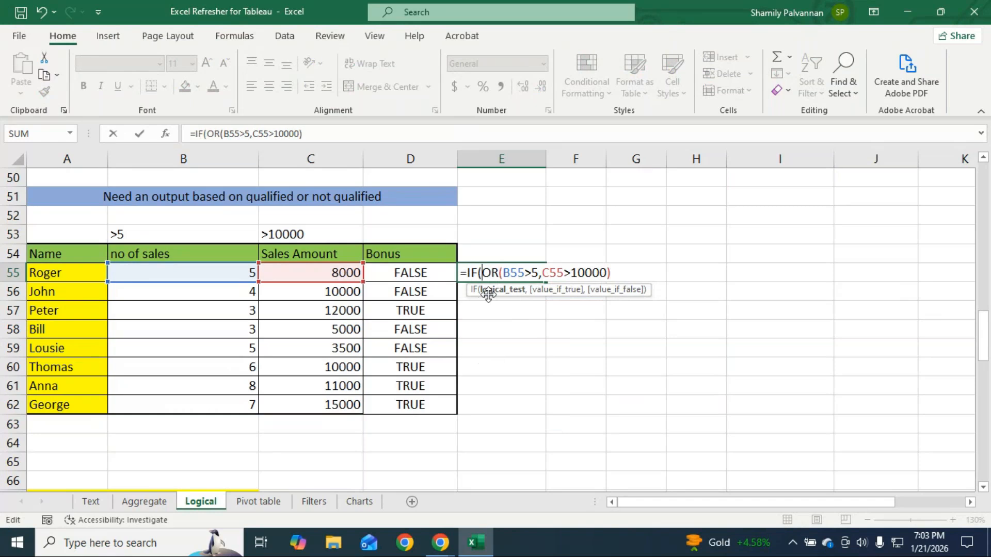
click(613, 273)
text(,)
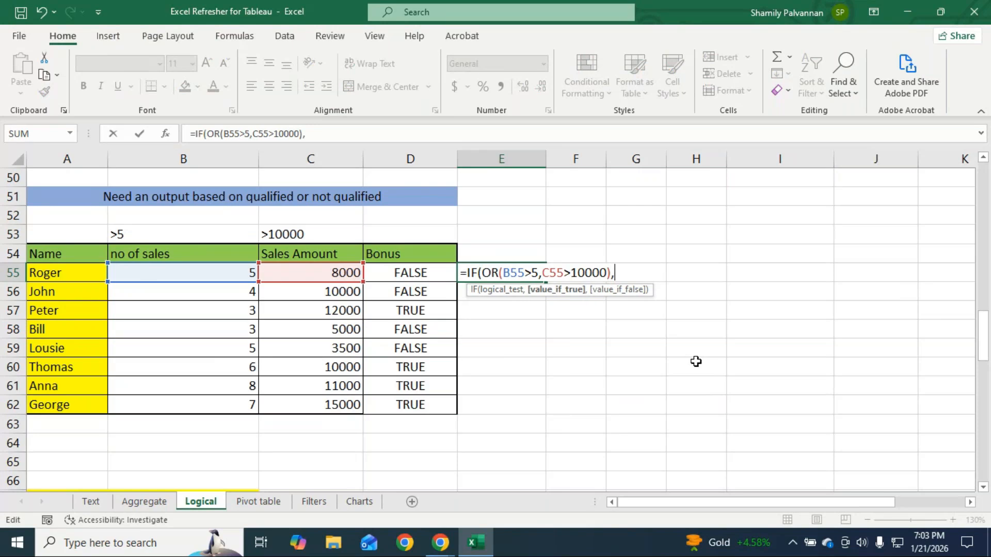
text("Qualifi)
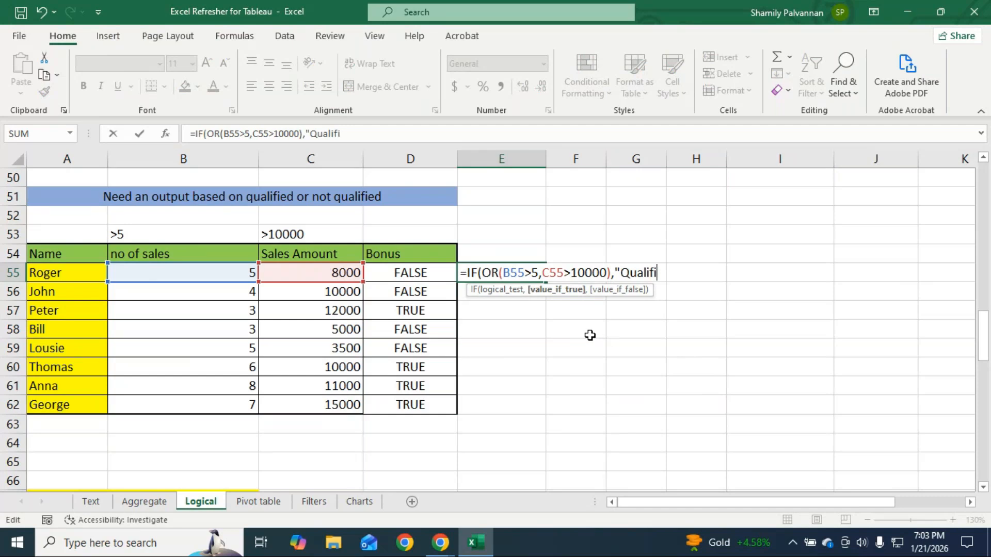
text(ed",)
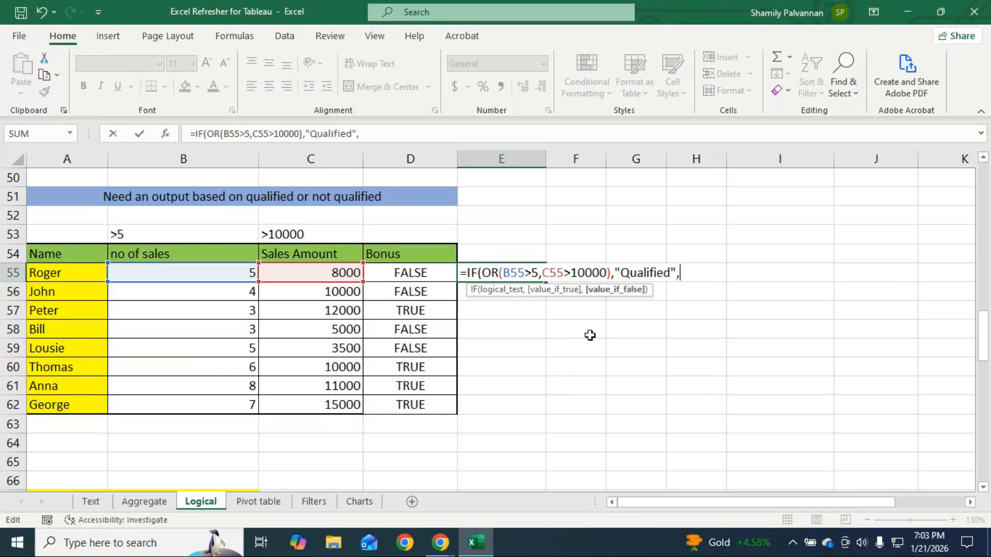
text("Not Qualified)
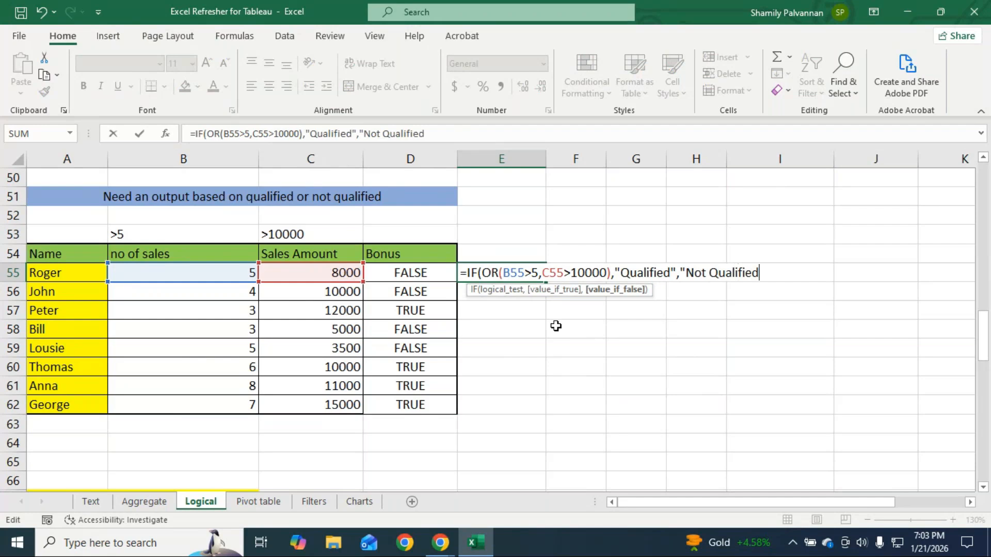
text("))
key(Return)
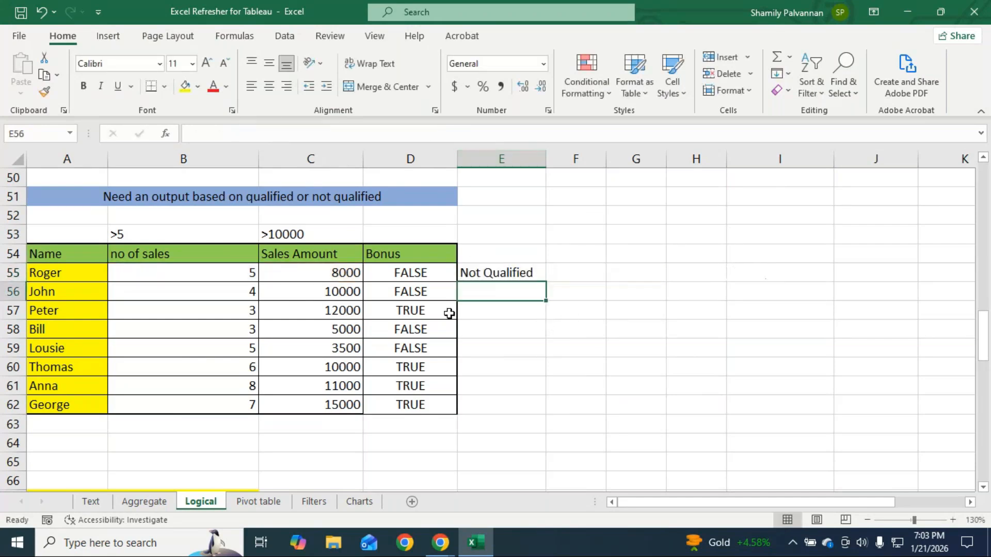
Copy the D55 OR formula into D63 as text with a leading space and widen column D to fit it.
click(438, 278)
drag(298, 134, 152, 133)
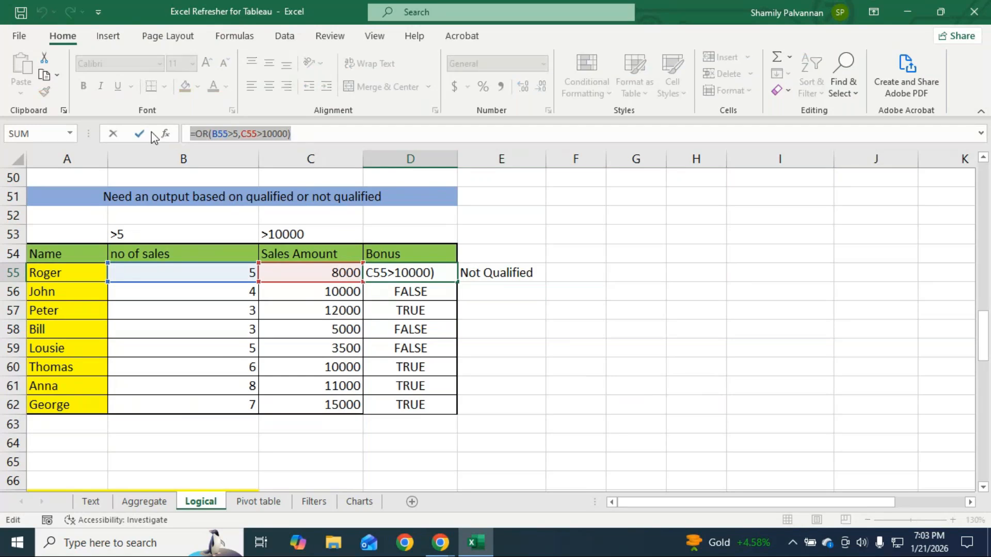
key(ctrl+c)
key(Return)
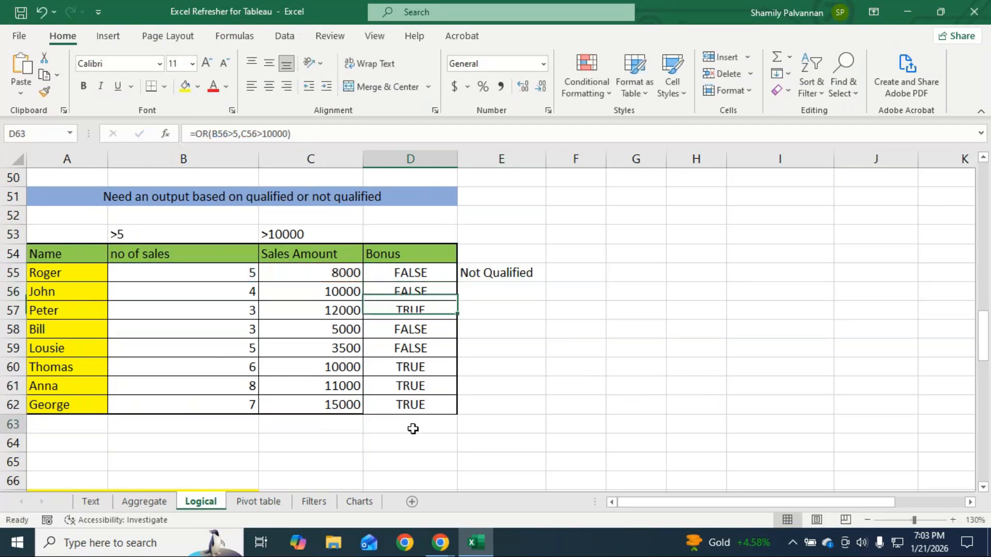
click(414, 428)
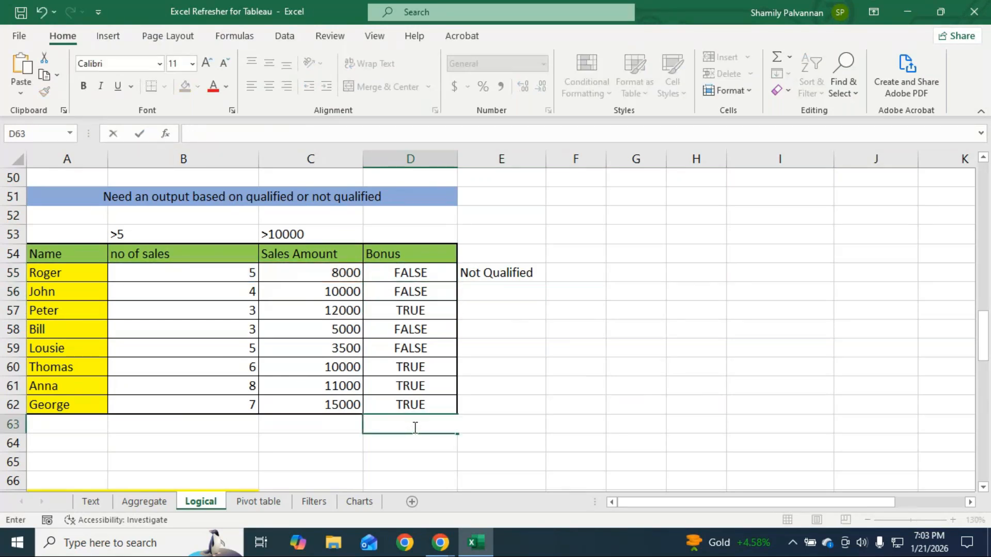
key(ctrl+v)
click(501, 462)
drag(456, 161, 557, 161)
Copy the E55 IF formula into E63 below the sales table as text with a leading space.
click(595, 275)
drag(462, 134, 163, 131)
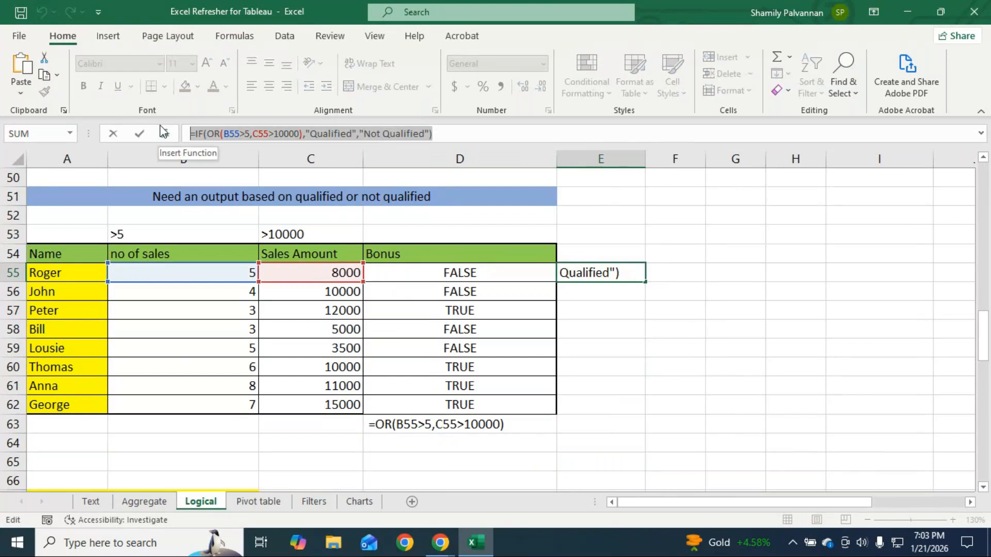
key(Return)
click(595, 422)
key(ctrl+v)
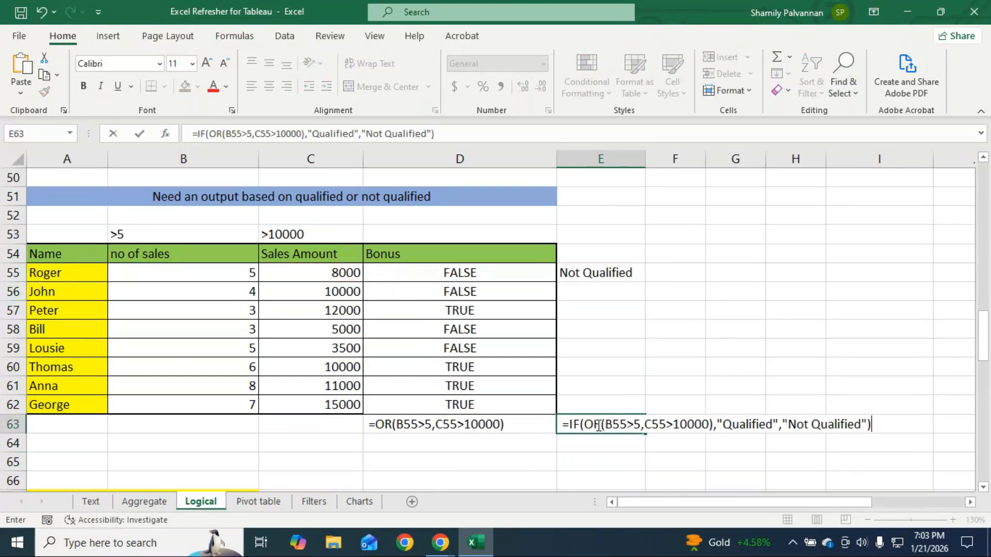
click(637, 471)
Format the formula text in D63 as red, bold, size 12 and copy that formatting to the formula text in E63.
click(469, 407)
click(466, 423)
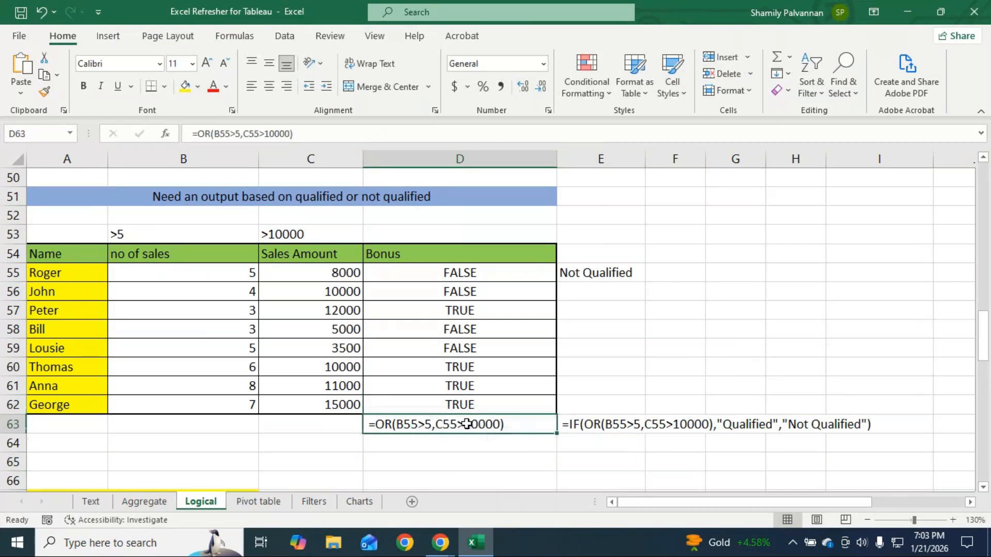
click(213, 86)
click(207, 63)
click(83, 86)
click(45, 92)
click(594, 425)
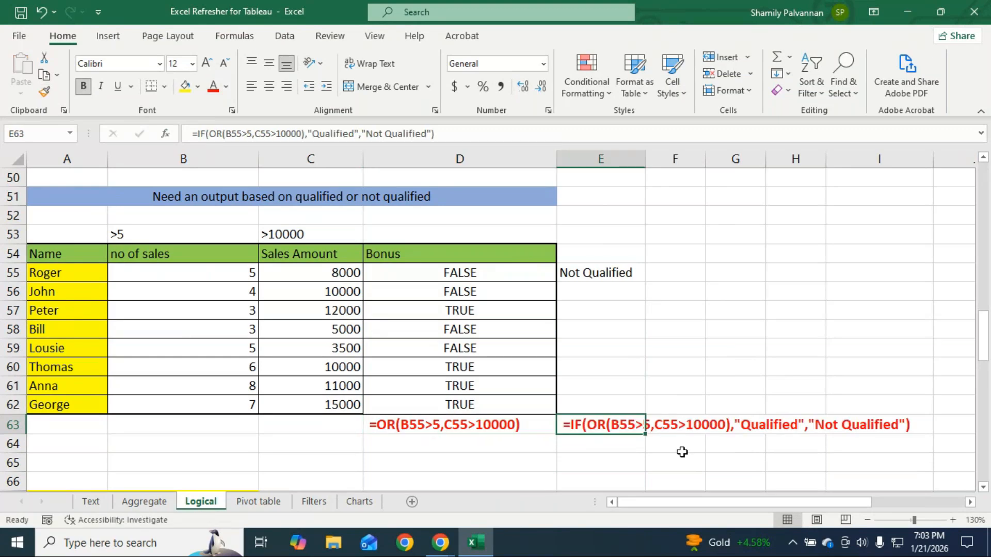
Fill the IF formula in E55 down through E62 for the remaining people in the sales table.
click(675, 462)
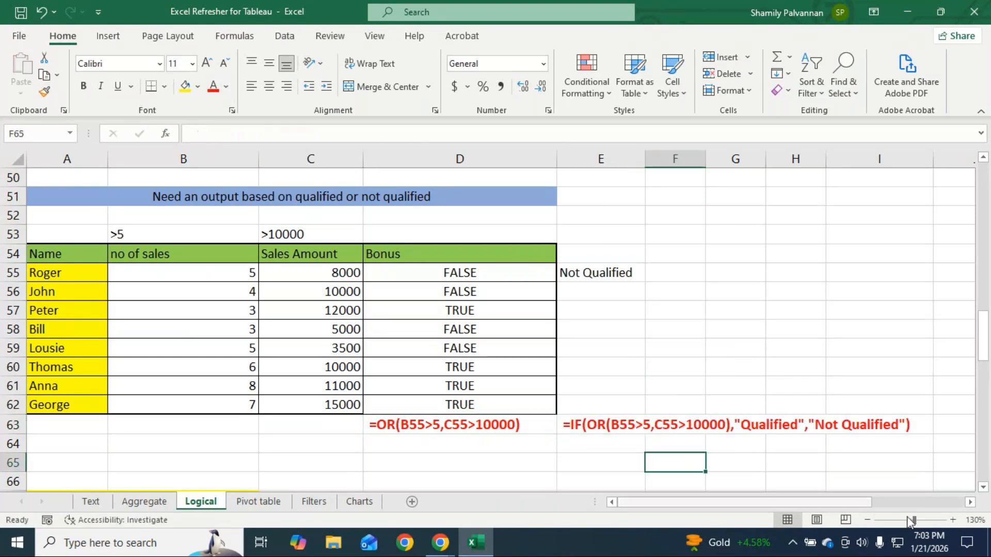
click(591, 274)
drag(645, 282, 646, 410)
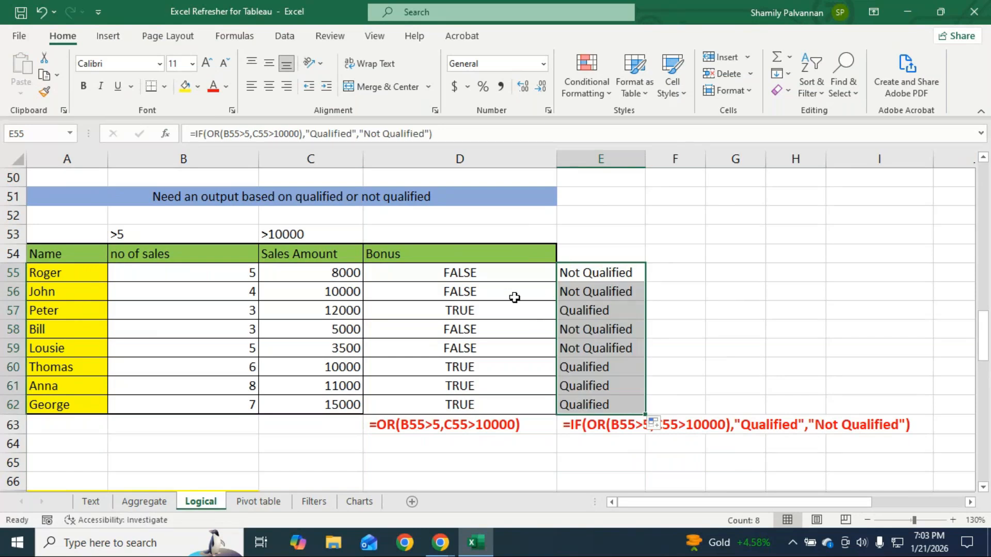
click(720, 290)
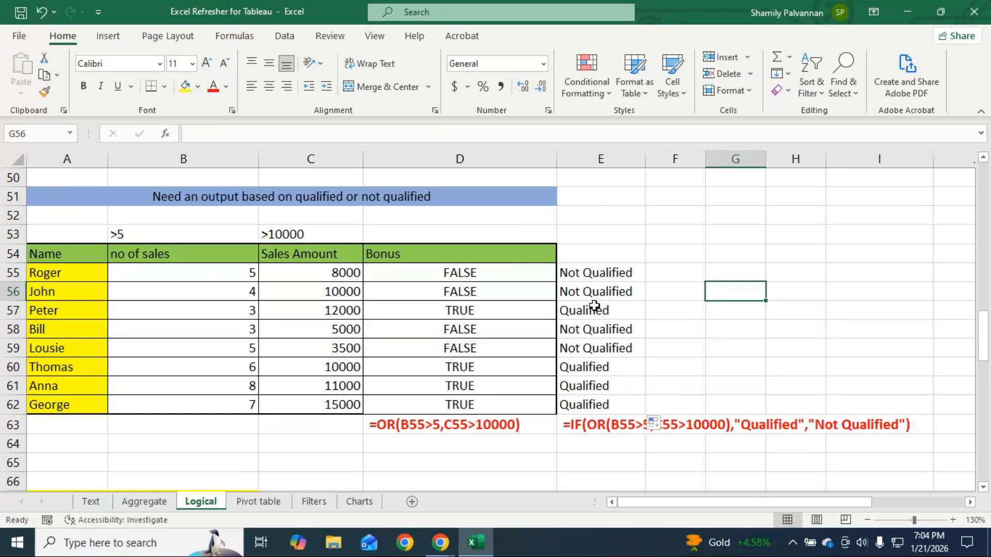
Open the E55 formula for review, switch to the GoTo Meeting window and return to the Excel workbook.
click(603, 274)
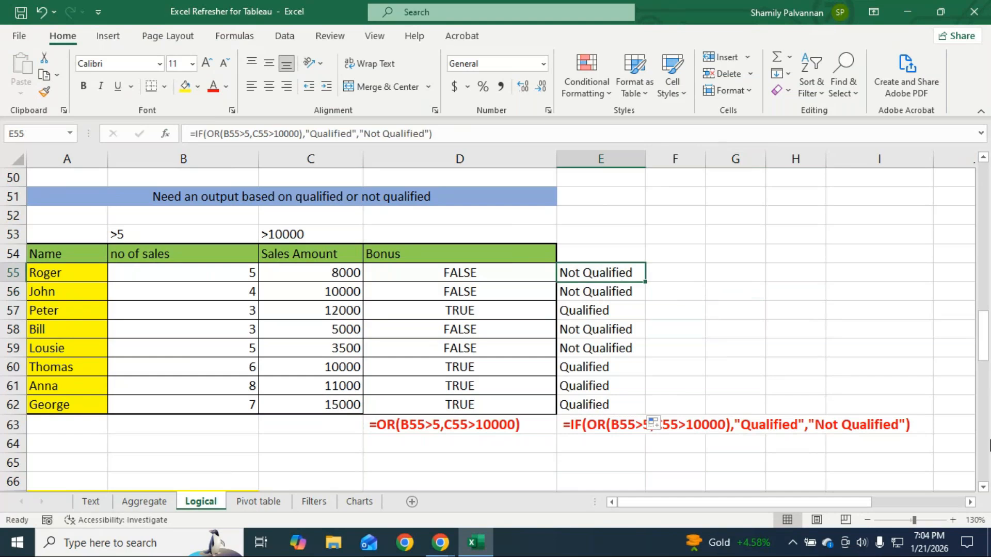
key(F2)
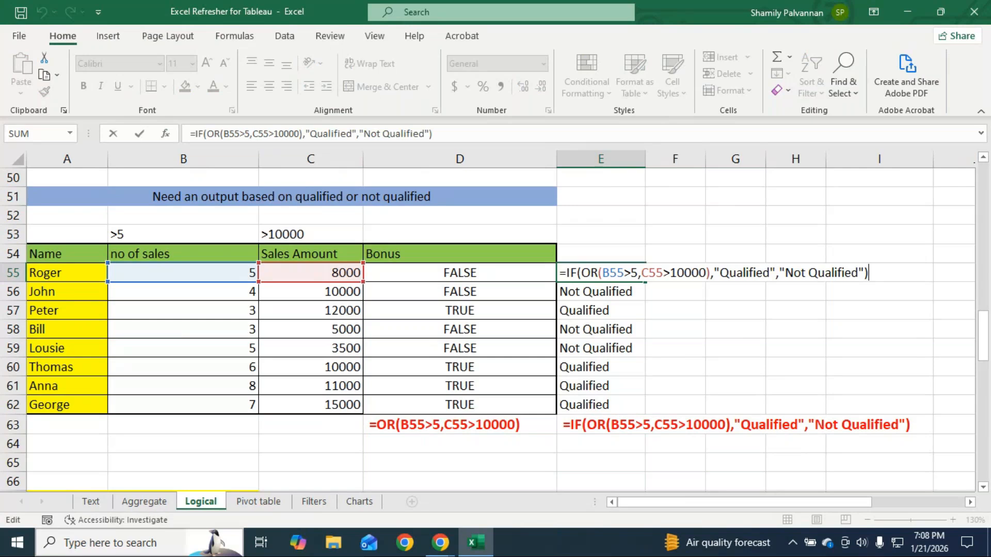
mouse_move(440, 542)
click(495, 501)
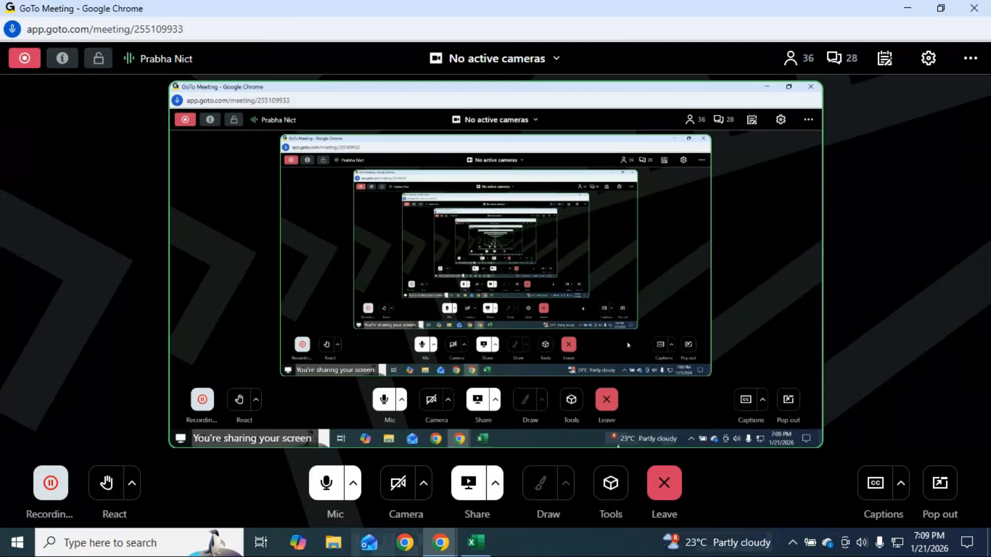
click(473, 545)
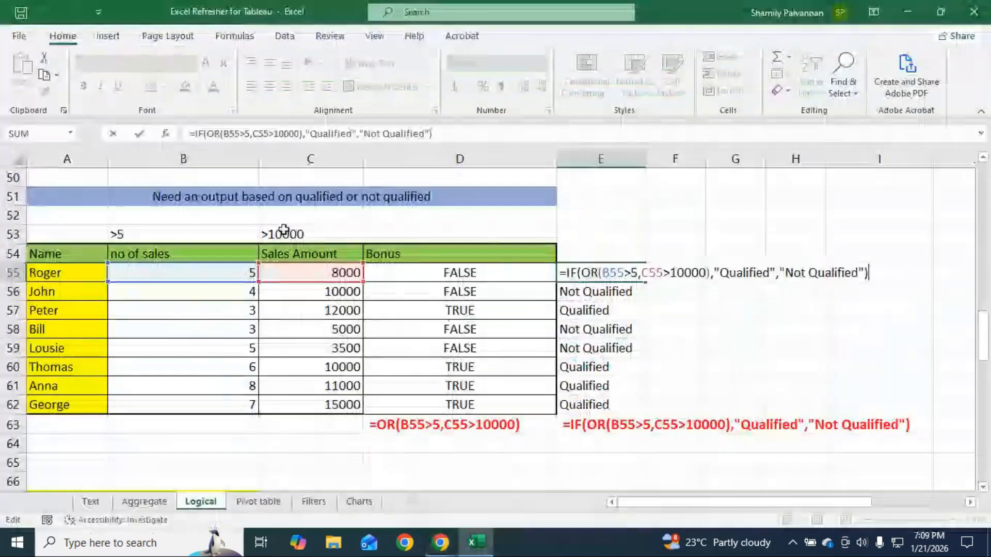
Narrow columns B and D in the Sumif section to make the product sales table more compact.
drag(983, 341, 985, 393)
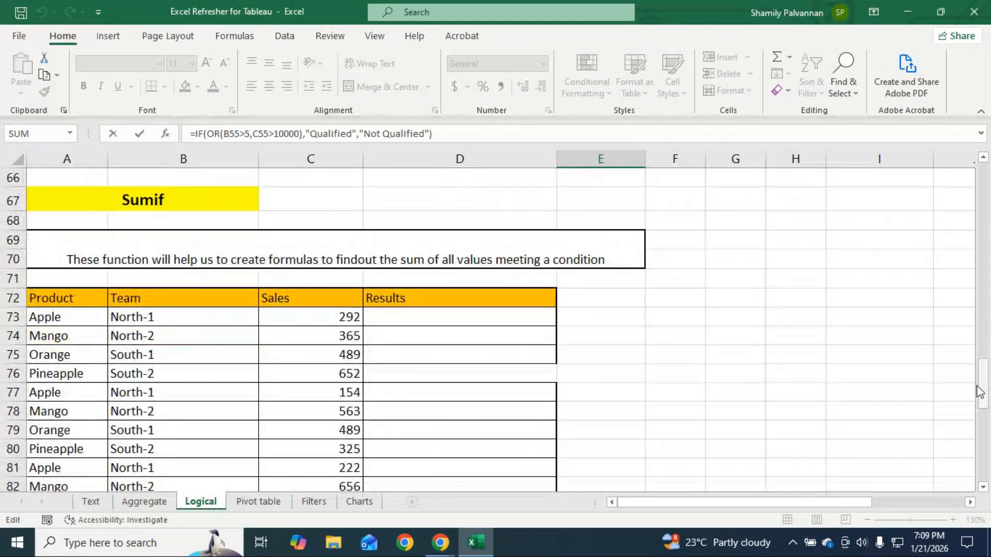
click(983, 488)
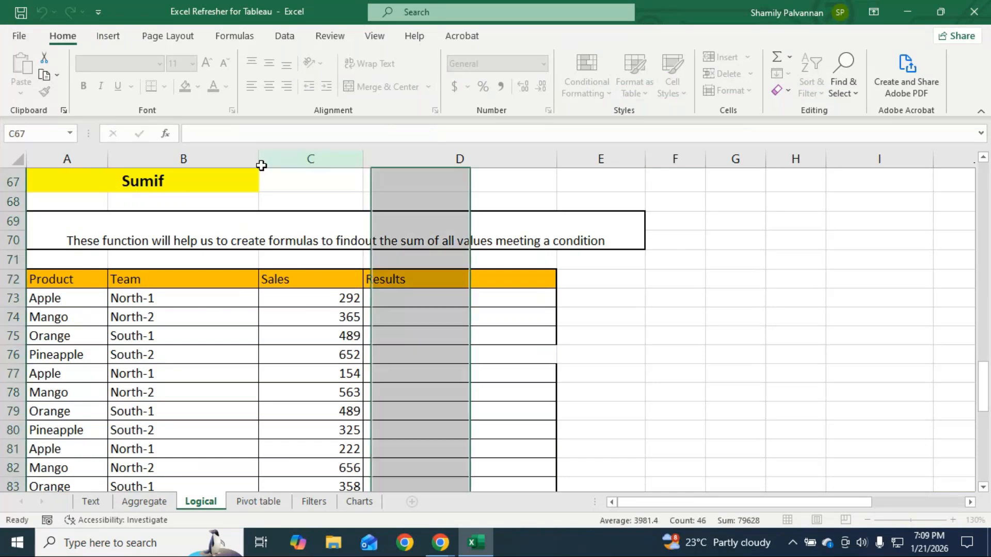
click(262, 164)
drag(261, 163, 226, 162)
drag(524, 164, 427, 164)
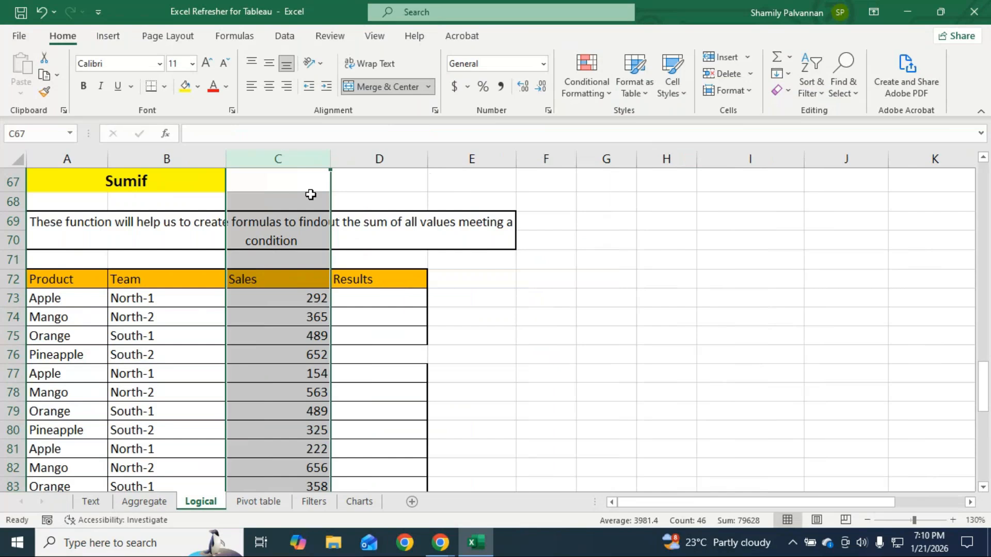
click(983, 488)
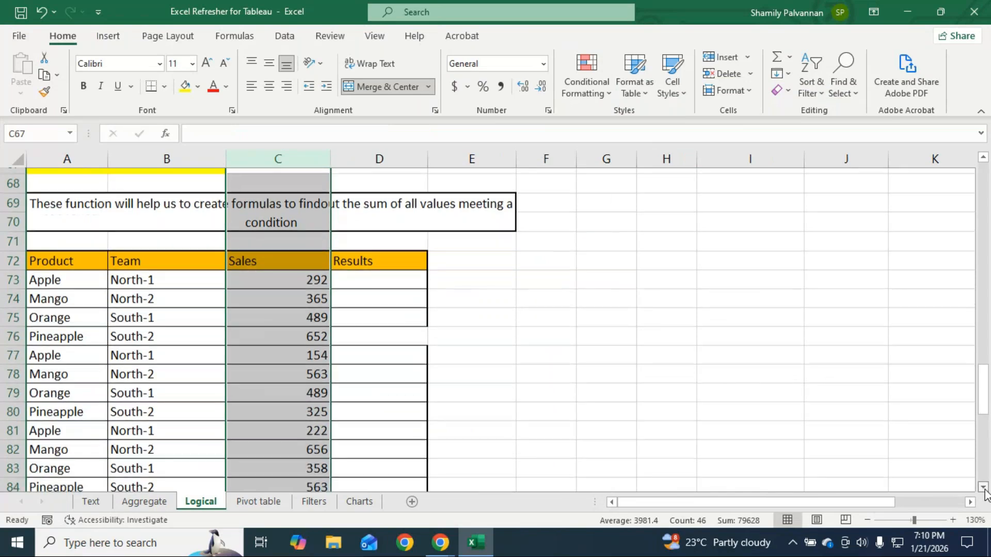
click(984, 488)
click(984, 488)
click(872, 445)
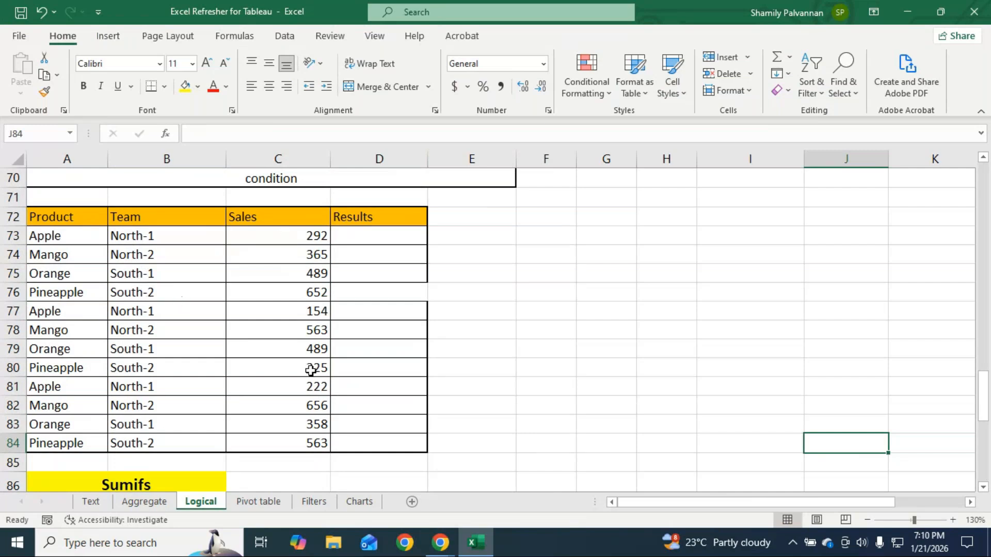
drag(428, 161, 431, 161)
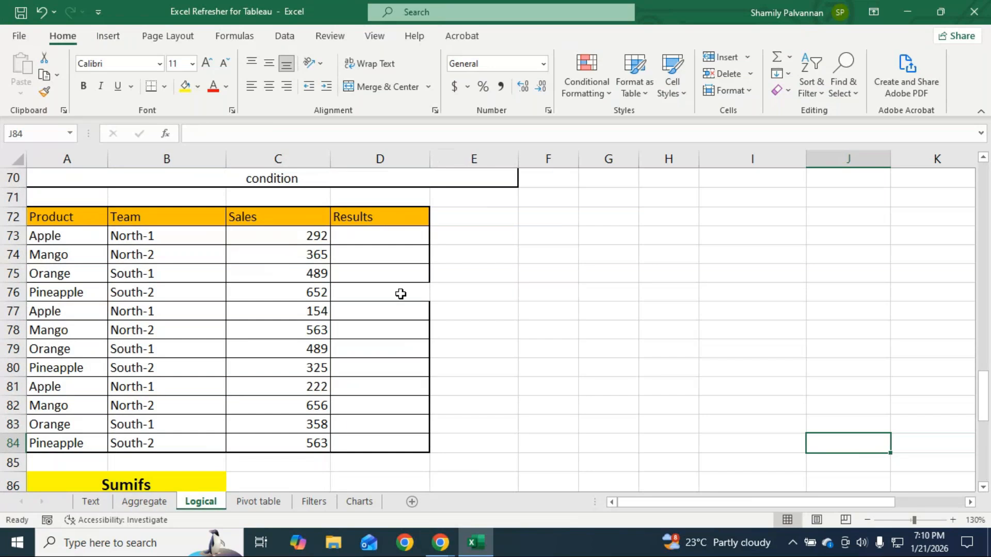
Enter a SUMIF formula in D73 that totals the sales in C73:C84 where the product in A73:A84 is "Apple".
click(369, 239)
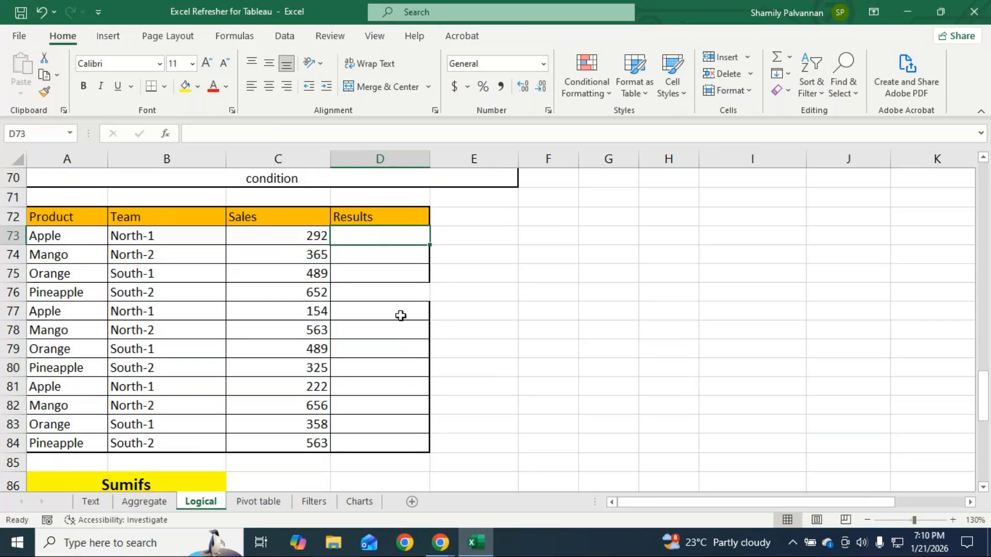
text(=su)
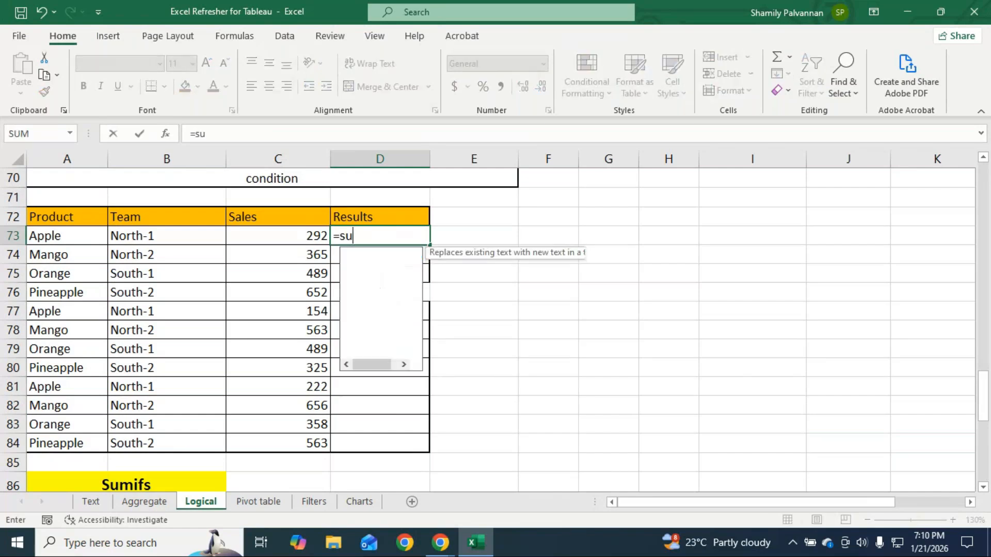
text(mif)
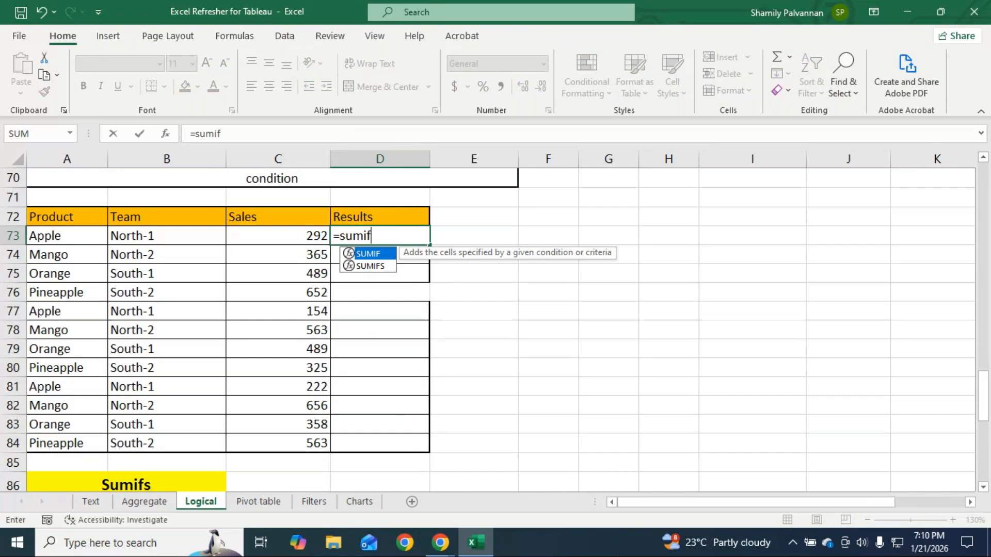
key(Tab)
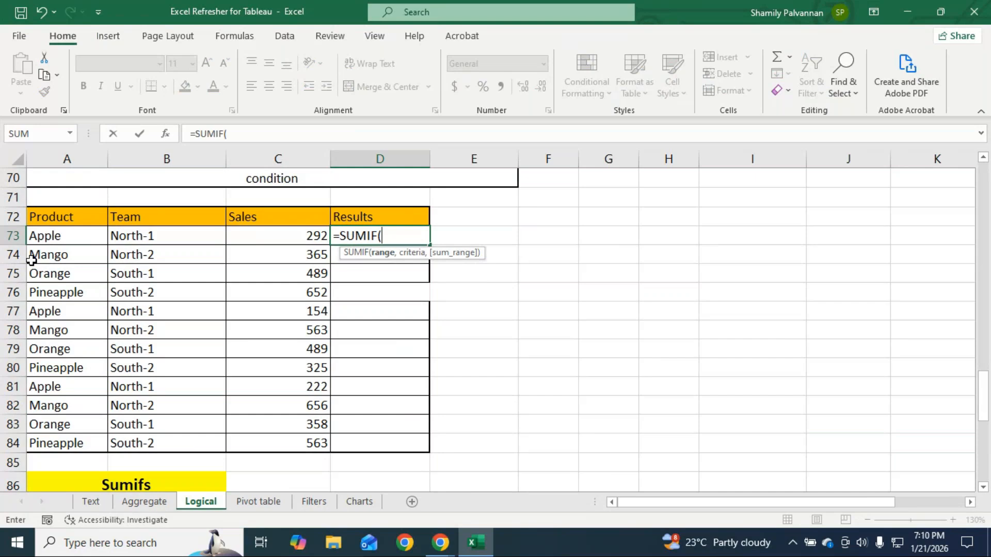
drag(57, 236, 53, 447)
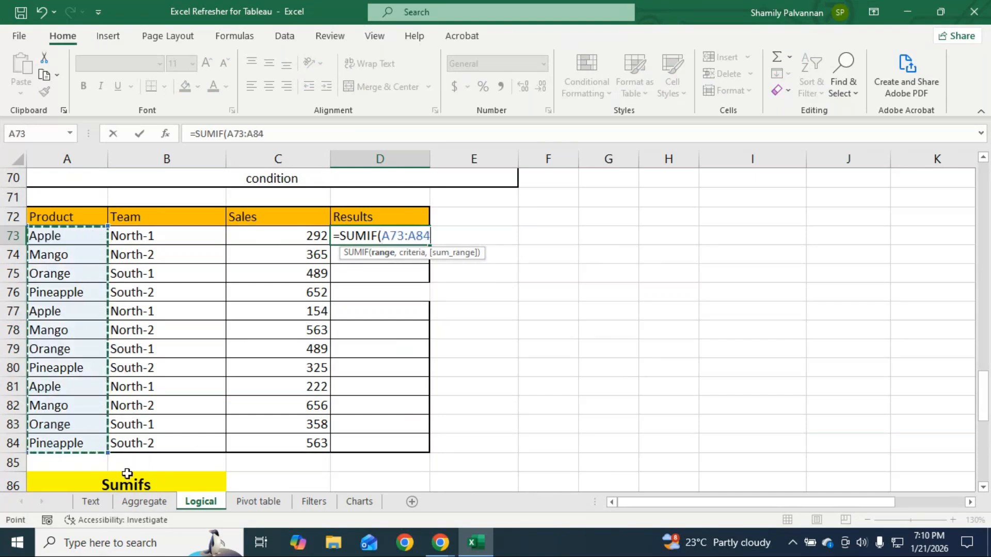
text(,)
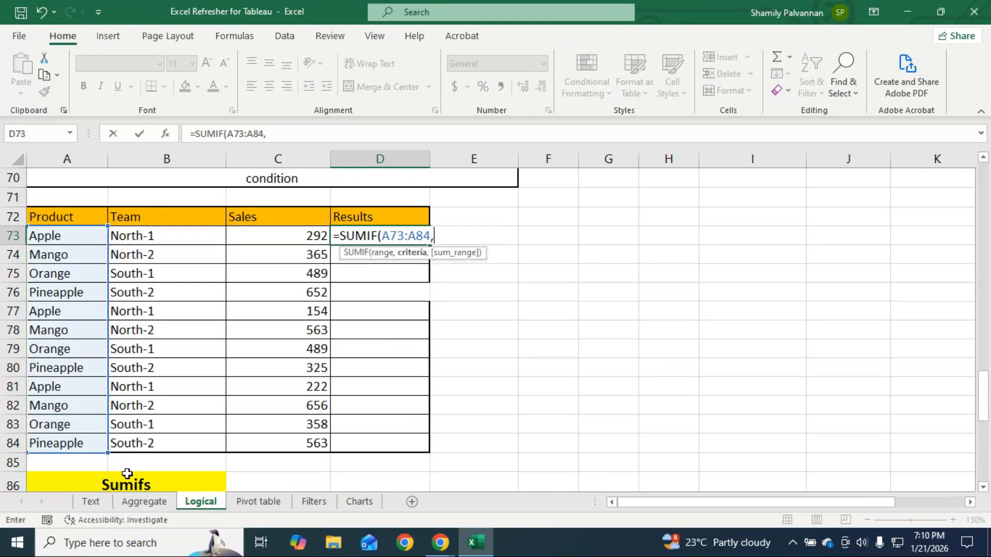
text("Apple")
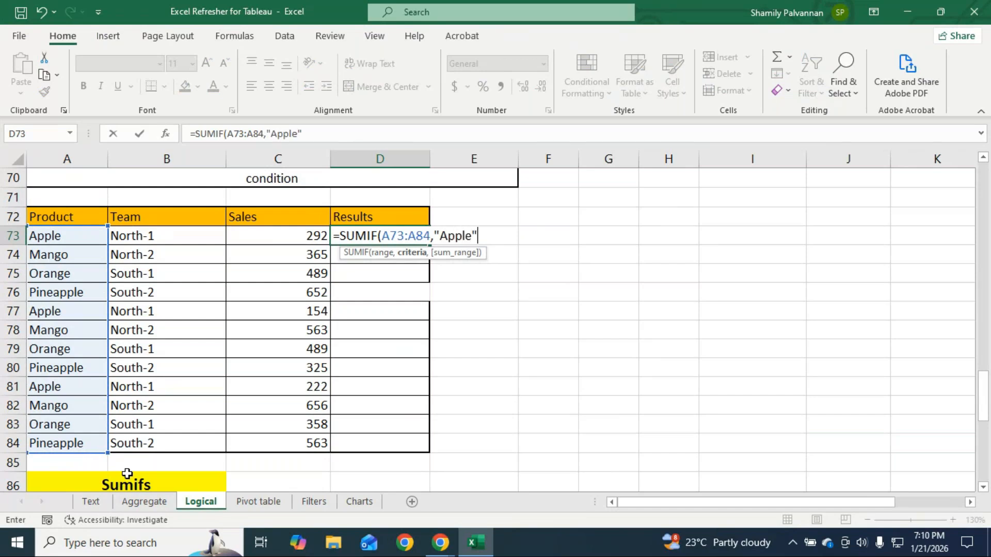
text(,)
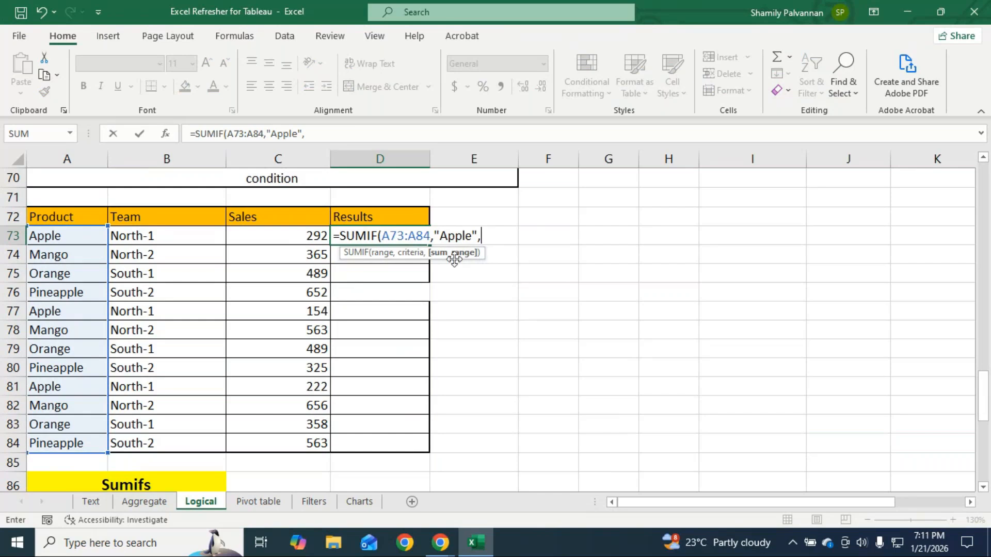
drag(268, 237, 261, 443)
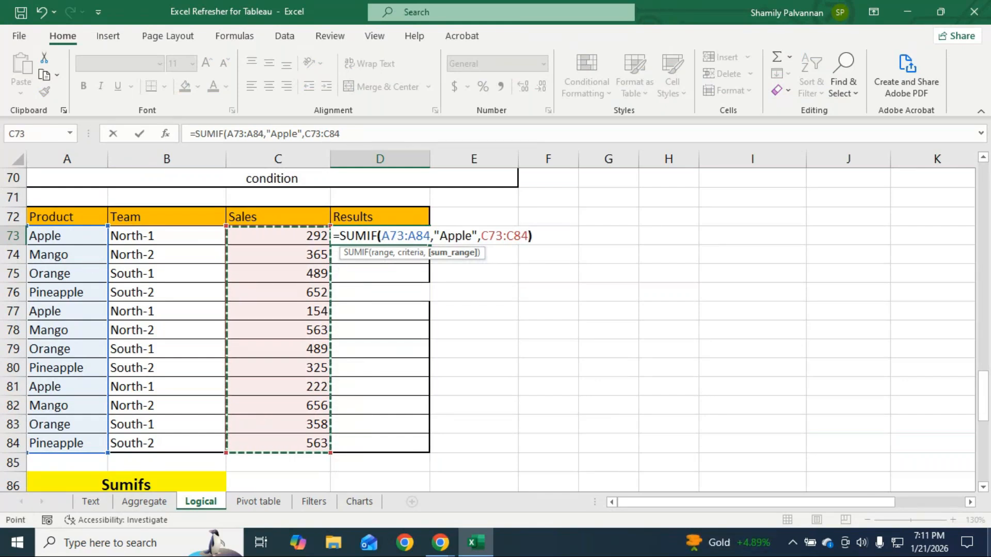
text())
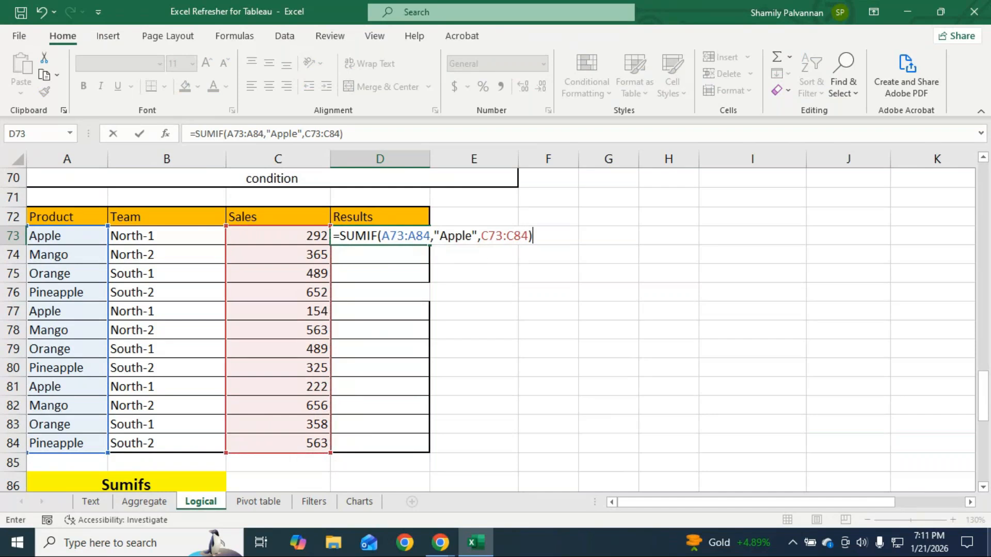
key(Return)
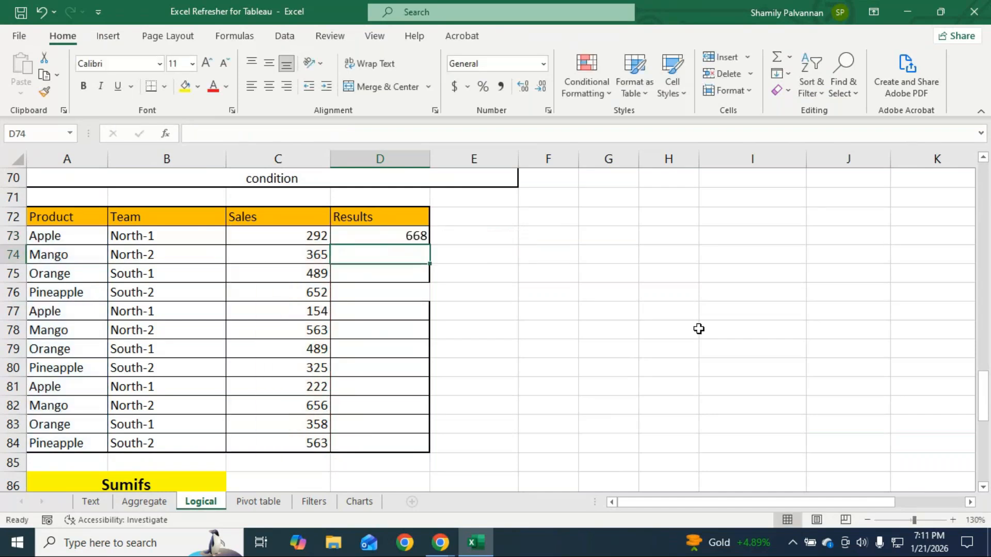
Check the Apple total by adding its individual sales in I73 with =292+154+222, then review the D73 formula.
click(710, 236)
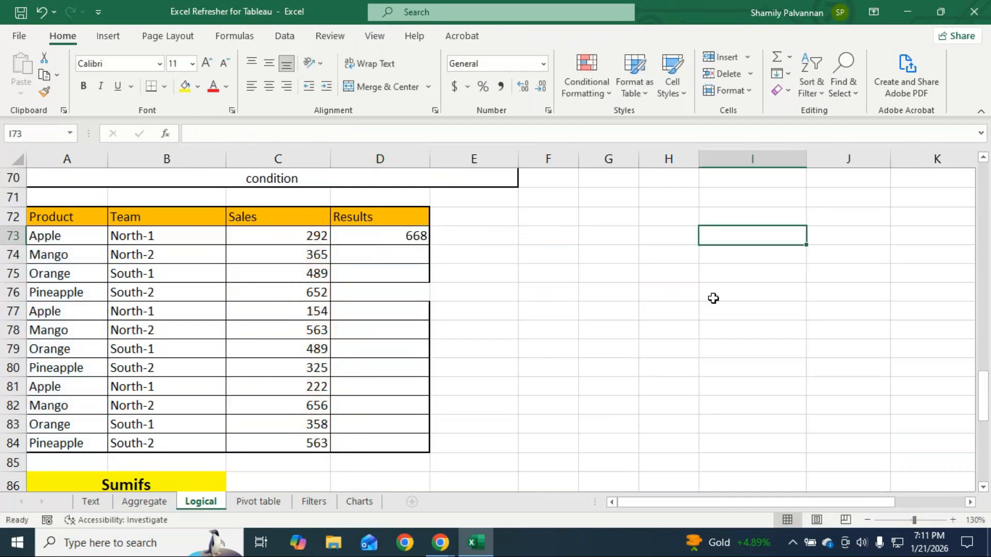
text(=)
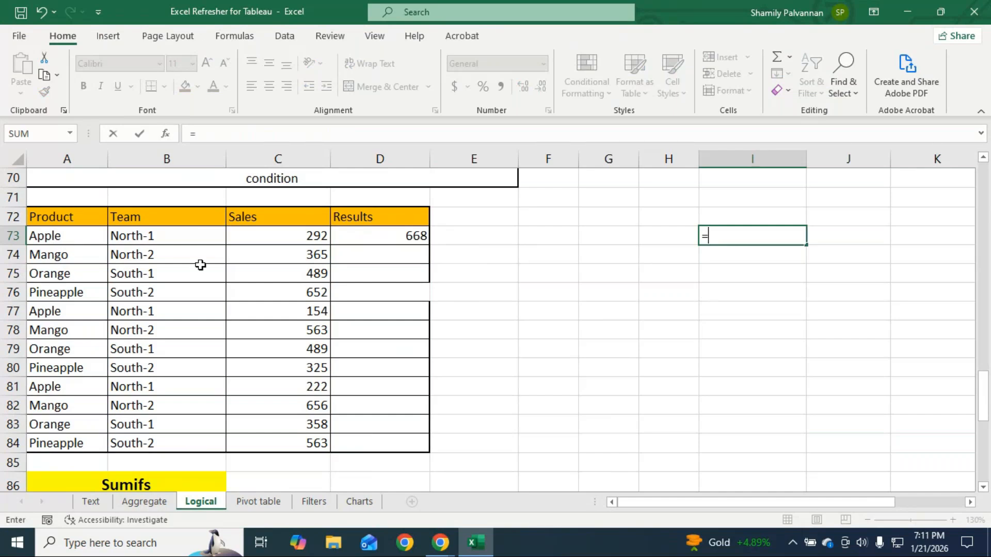
text(292+)
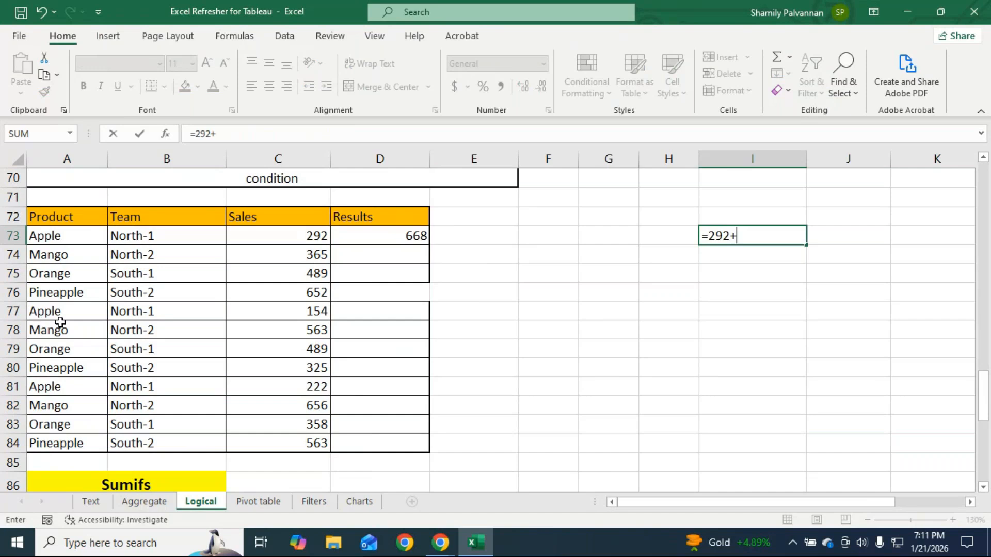
text(154+)
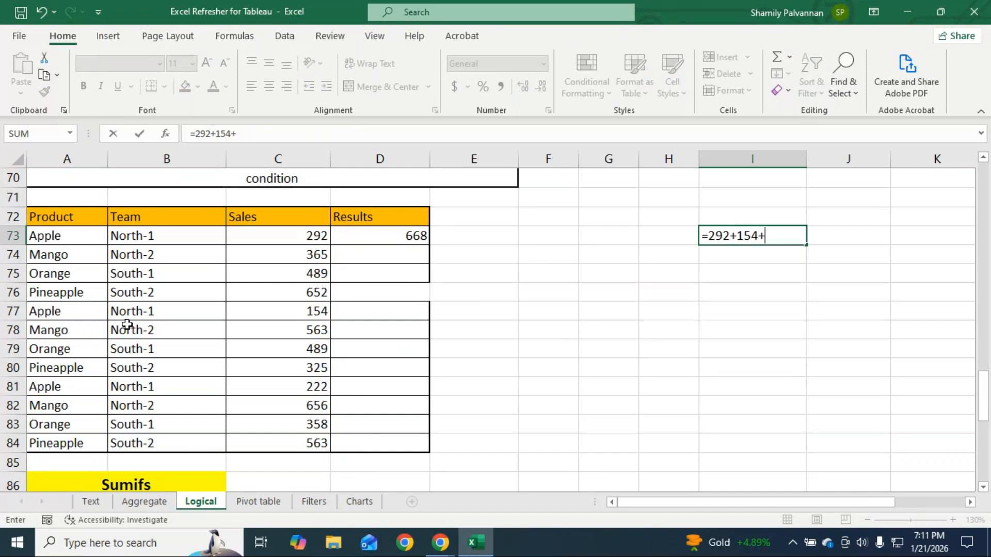
text(222)
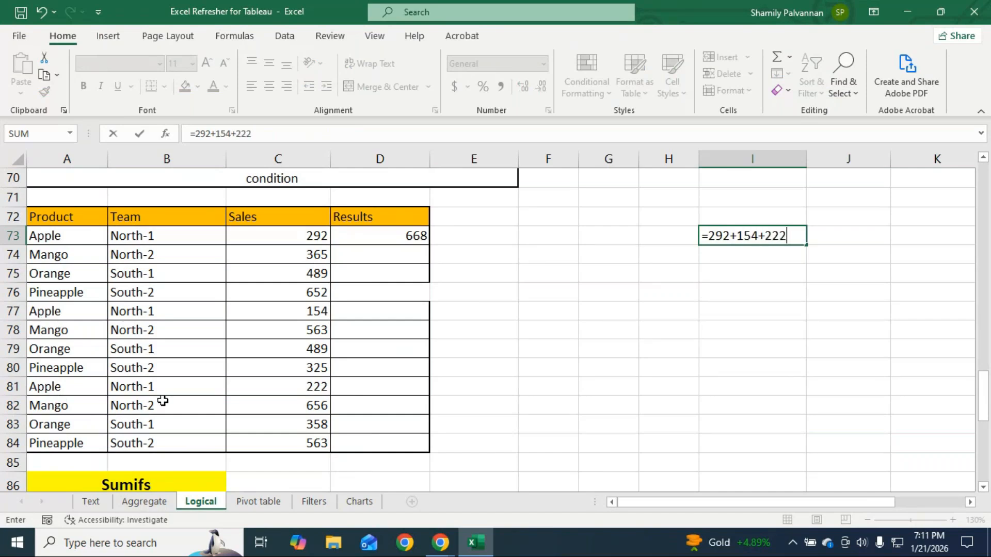
key(Return)
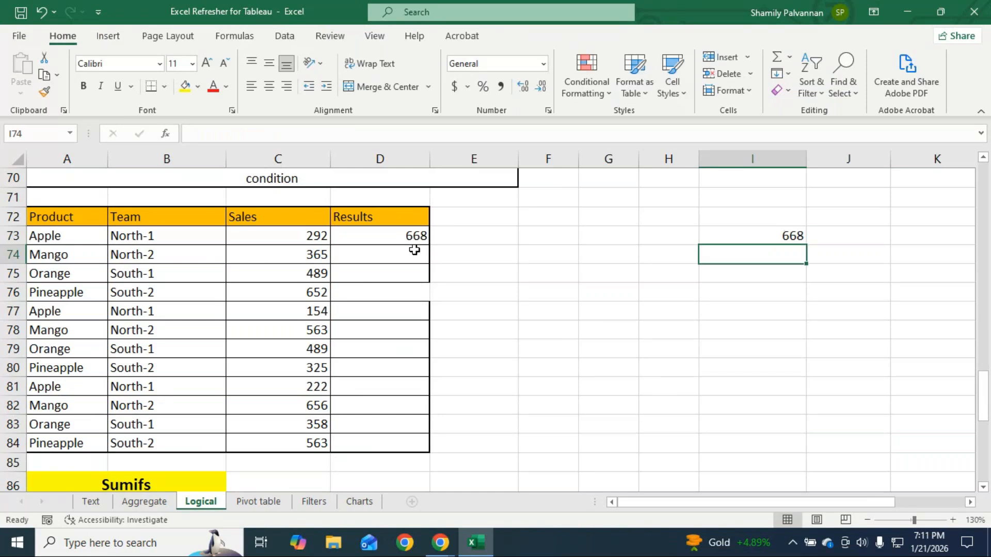
click(394, 241)
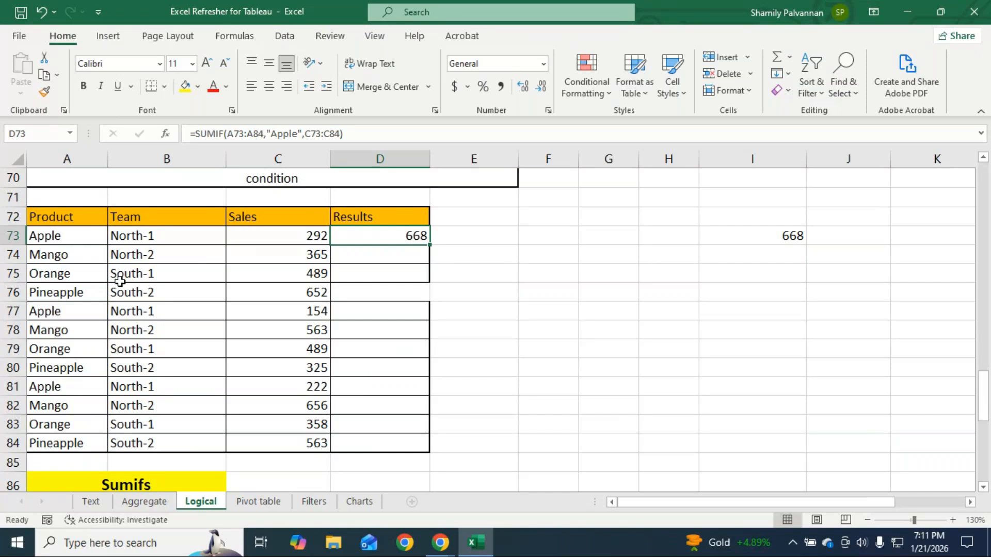
Enter a SUMIF formula in D74 that totals the sales in C73:C84 where the team in B73:B84 is "South-1".
click(365, 252)
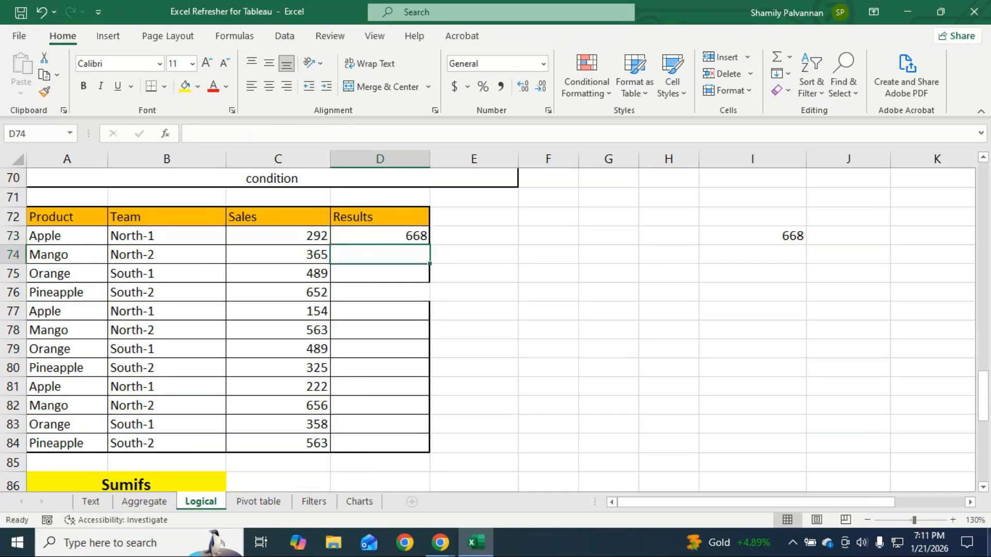
text(=su)
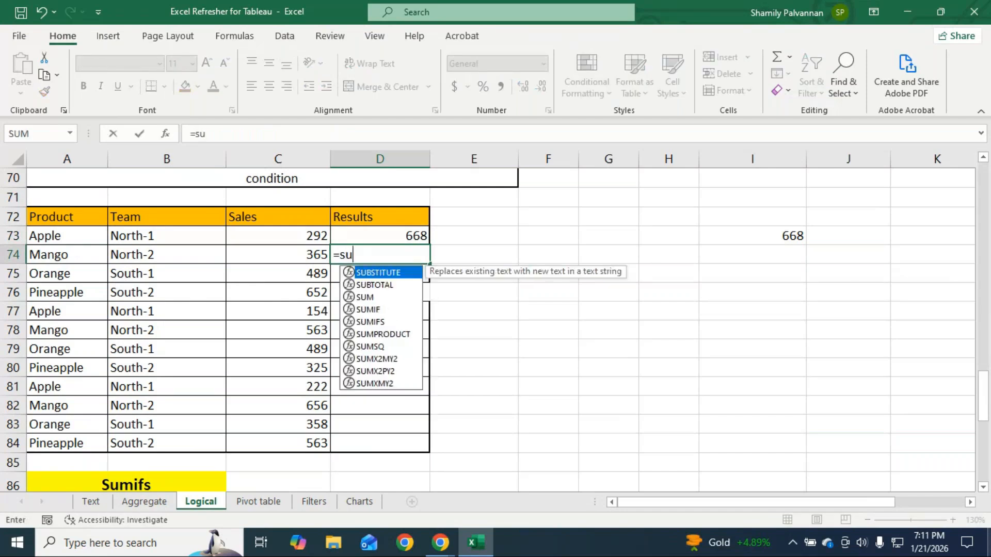
text(mif)
key(Tab)
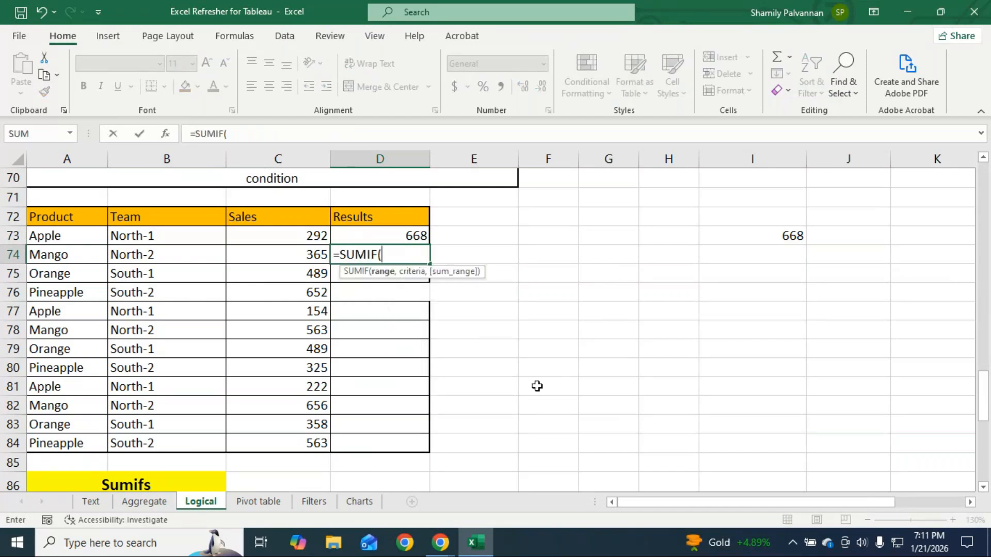
click(156, 239)
drag(156, 238, 132, 416)
drag(132, 429, 133, 445)
text(,)
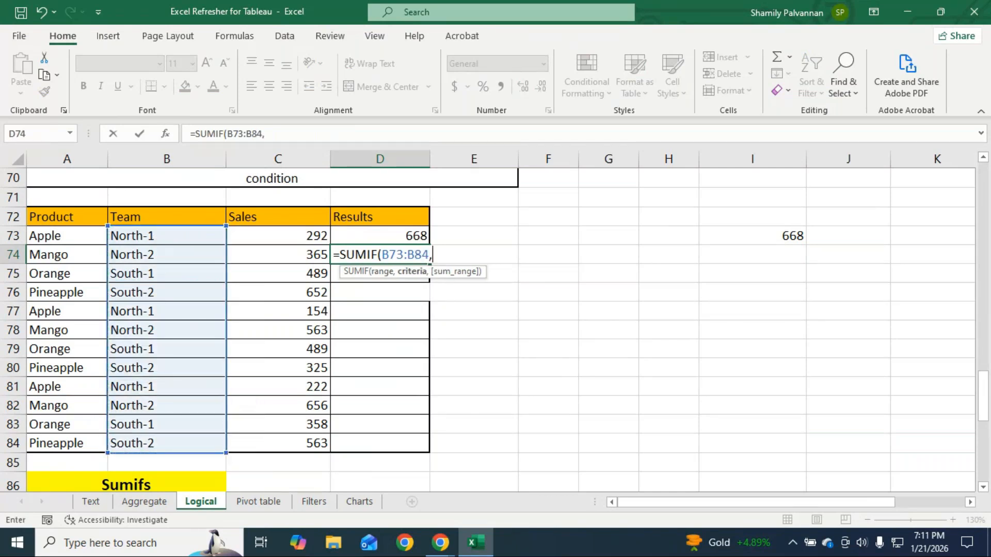
text("S outh)
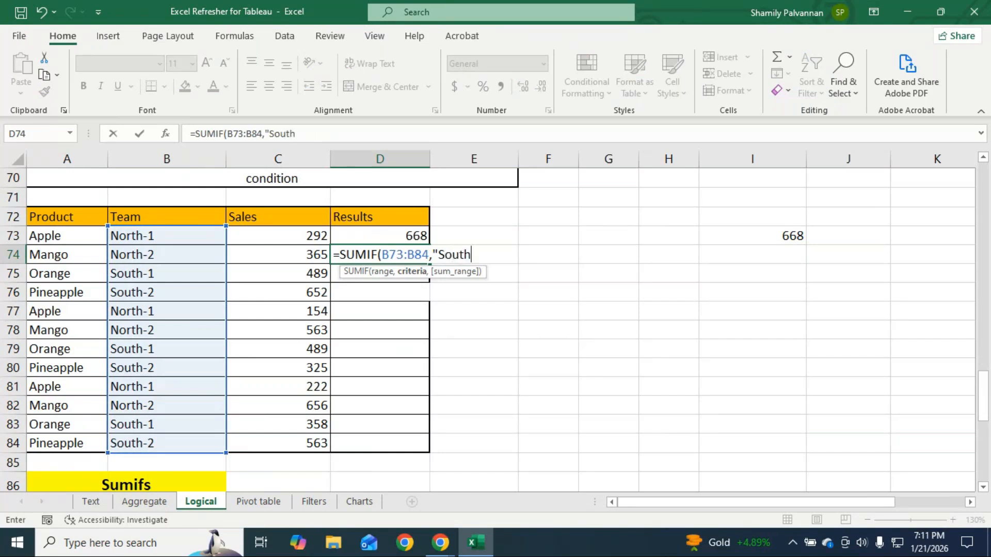
text(-1)
text( ,)
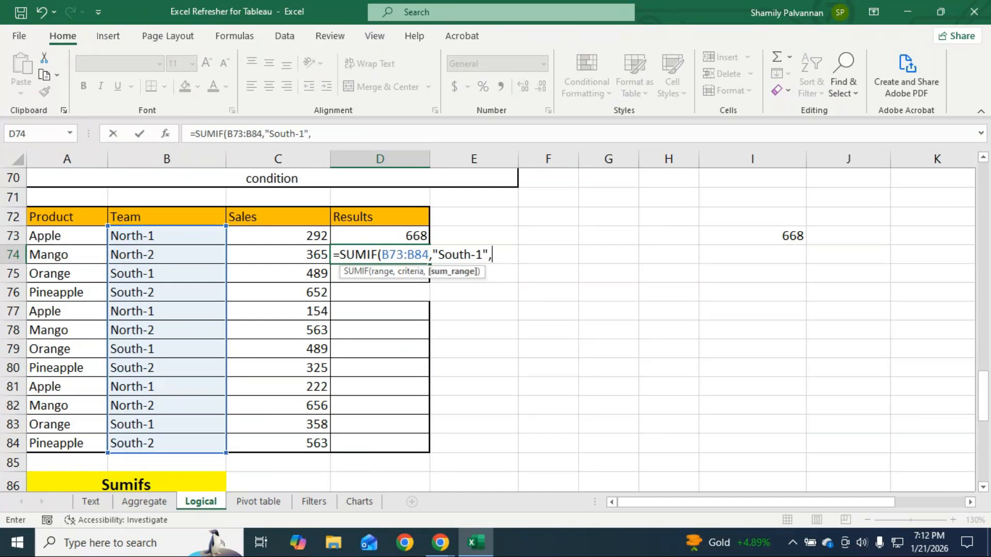
drag(277, 235, 281, 436)
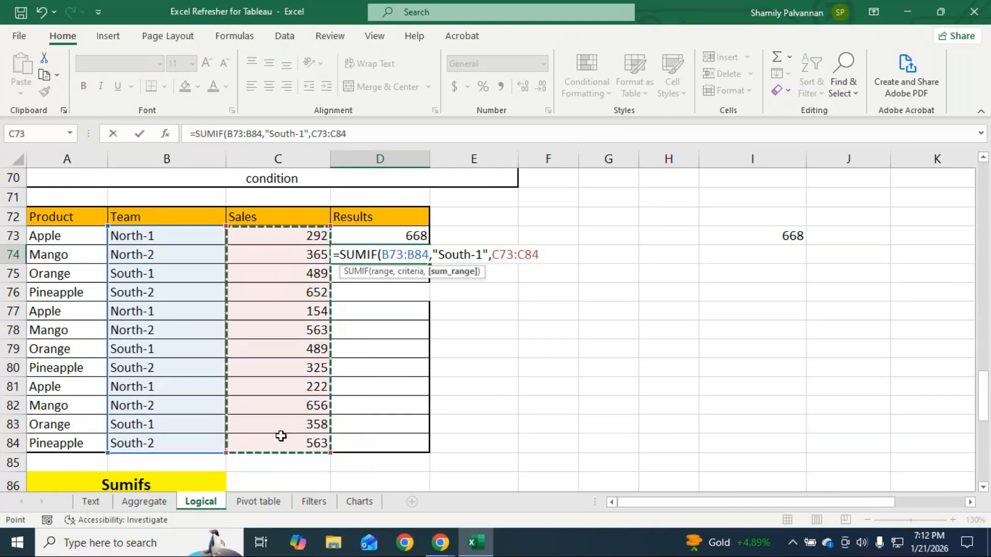
text())
key(Return)
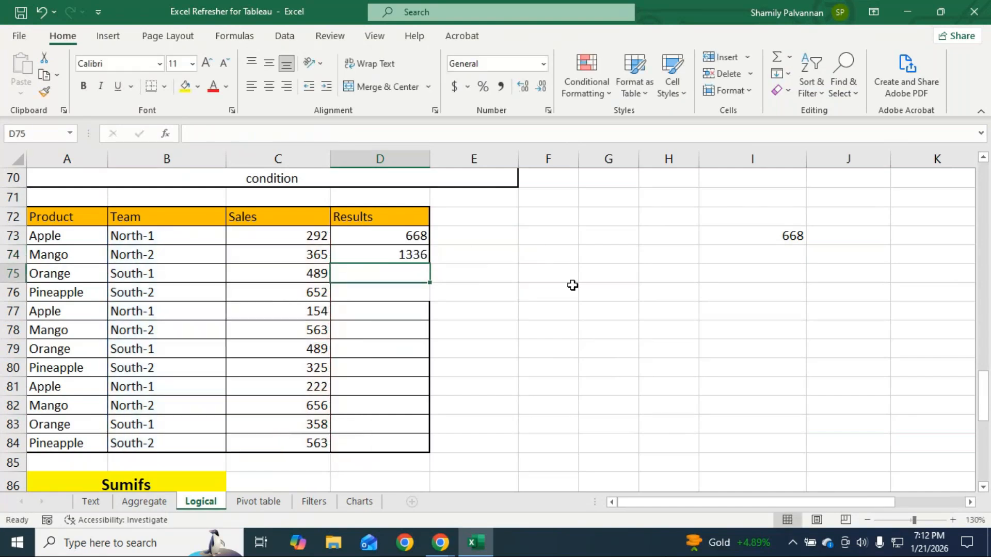
Check the South-1 total by adding its individual sales in I74 with =489+489+358.
click(708, 255)
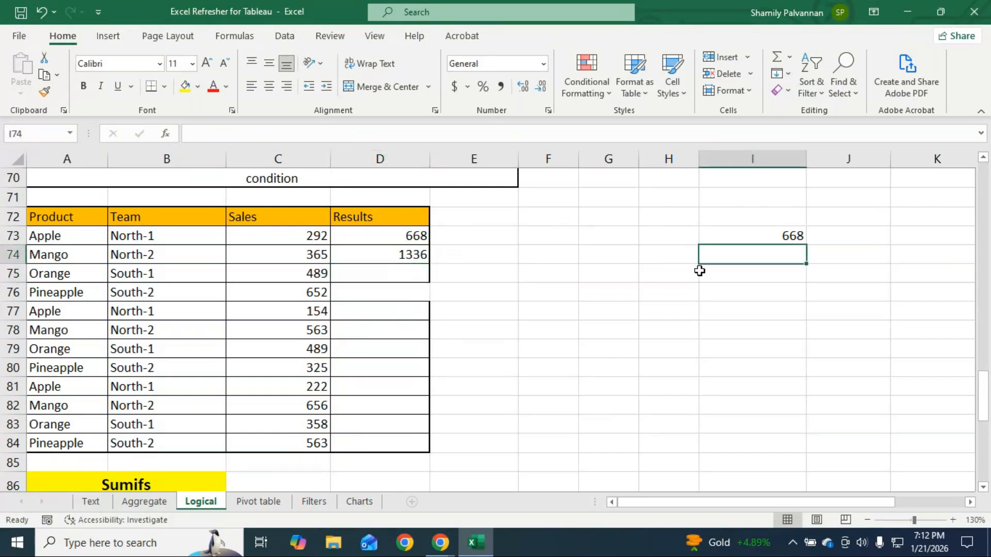
text(=)
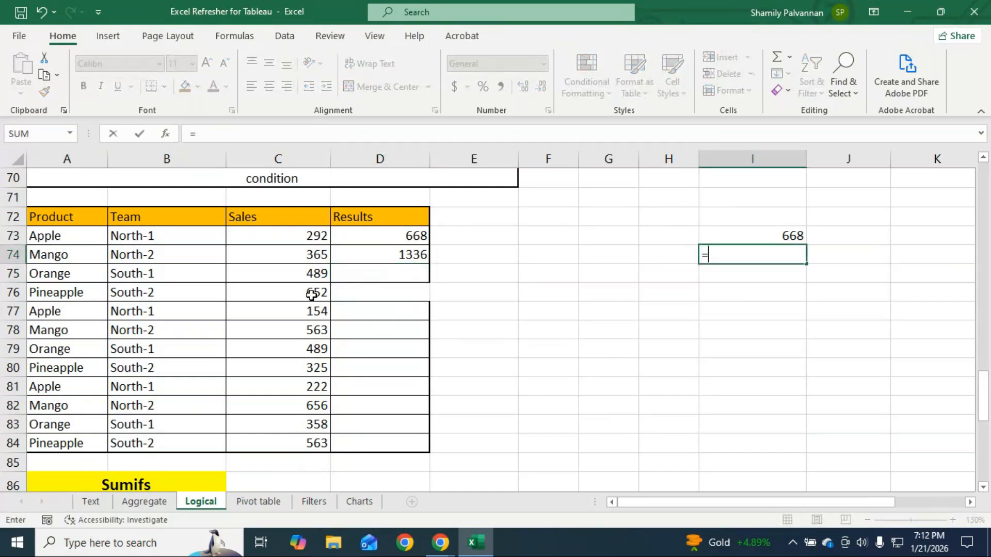
text(489+)
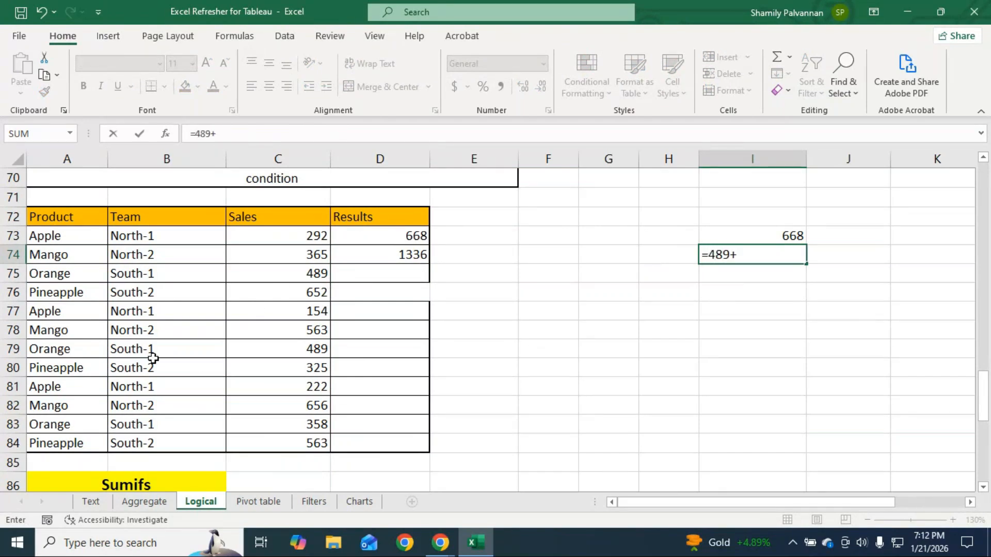
text(489+358)
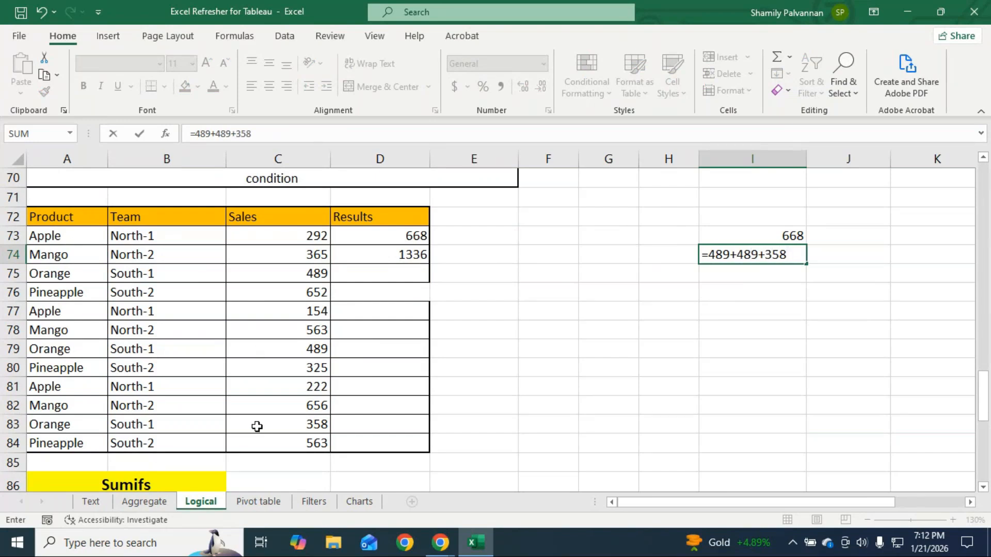
key(Return)
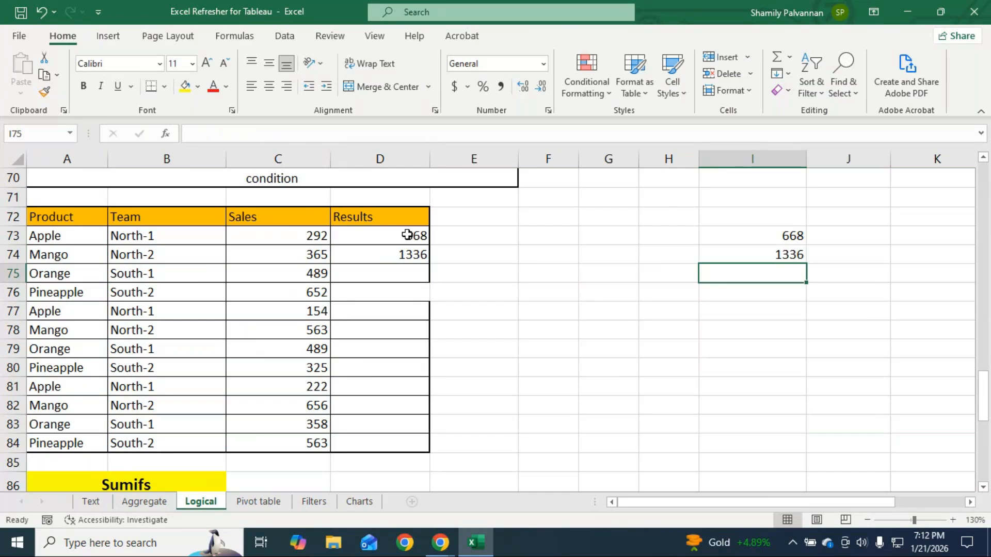
Clear the check totals in I73:I74 and copy the Apple SUMIF formula from D73 into E73 as visible text.
drag(740, 236, 741, 248)
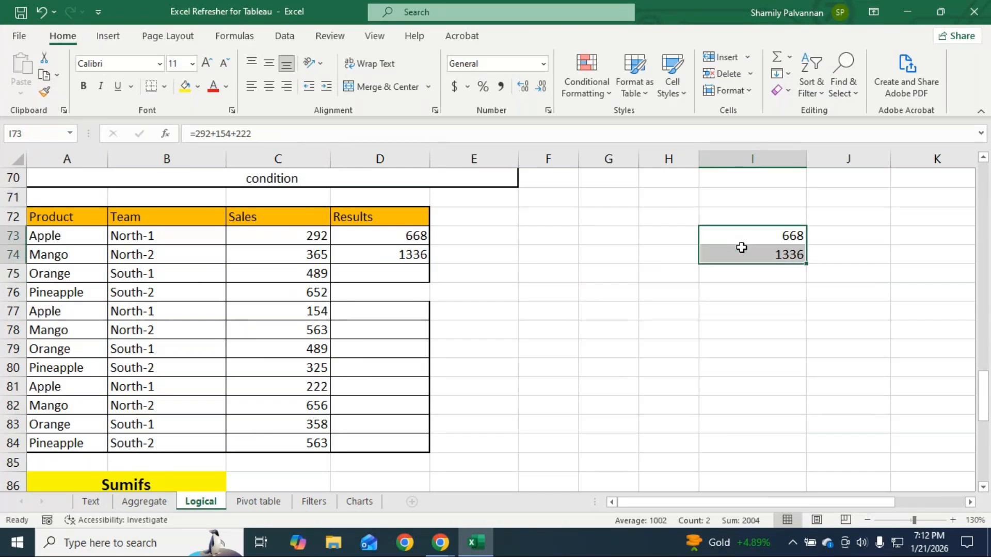
key(Delete)
click(409, 239)
drag(364, 135, 190, 135)
drag(388, 134, 135, 122)
key(ctrl+c)
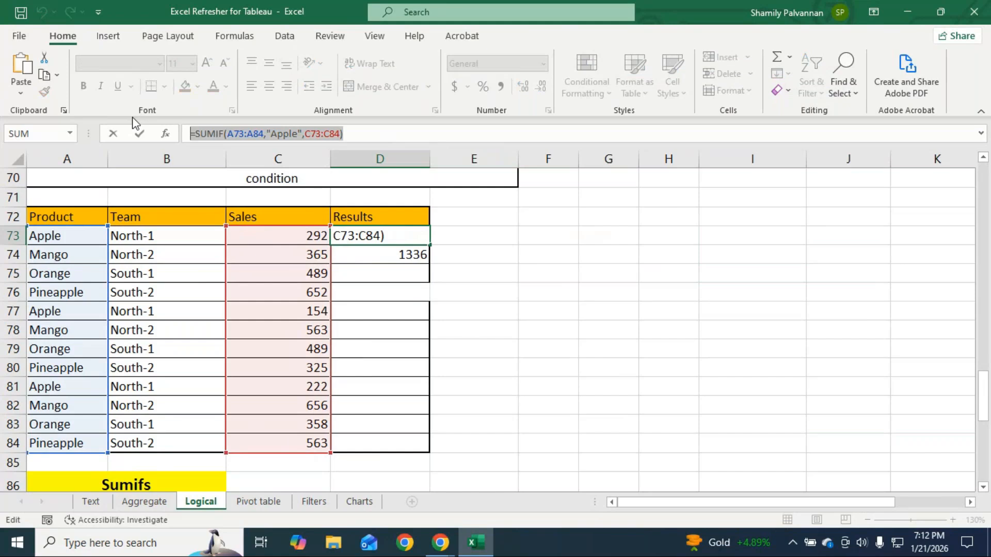
key(Return)
click(491, 240)
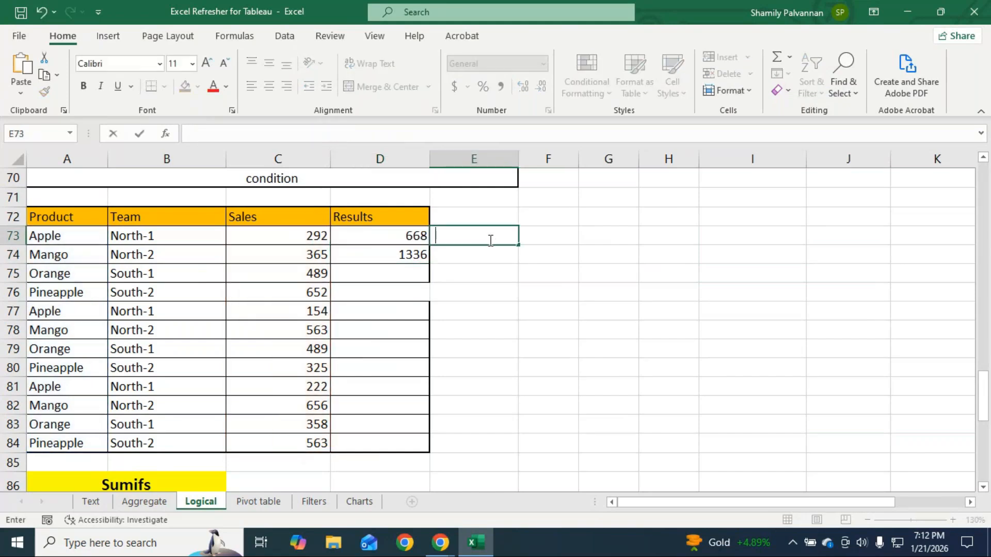
key(ctrl+v)
click(543, 366)
Copy the South-1 SUMIF formula from D74 into E74 as visible text.
click(402, 248)
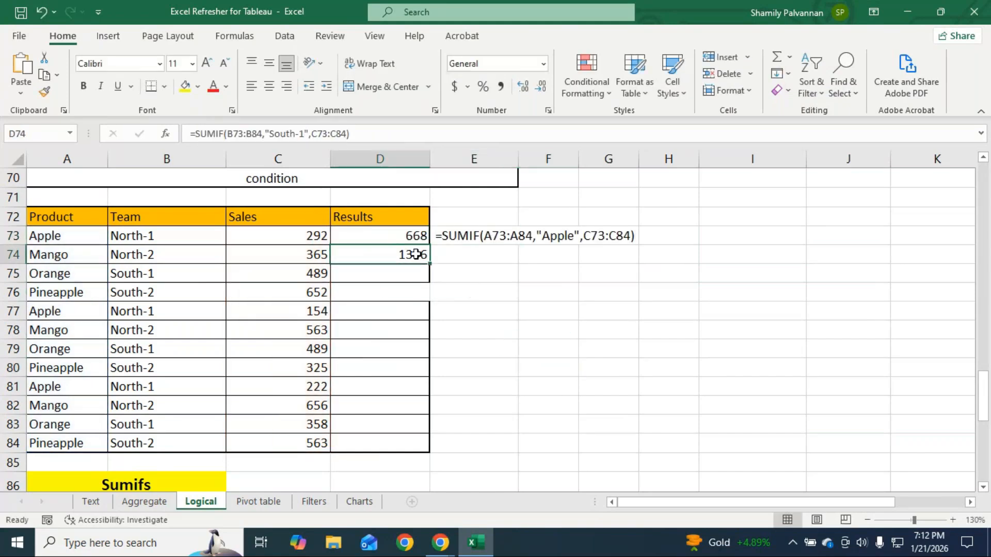
drag(380, 134, 123, 117)
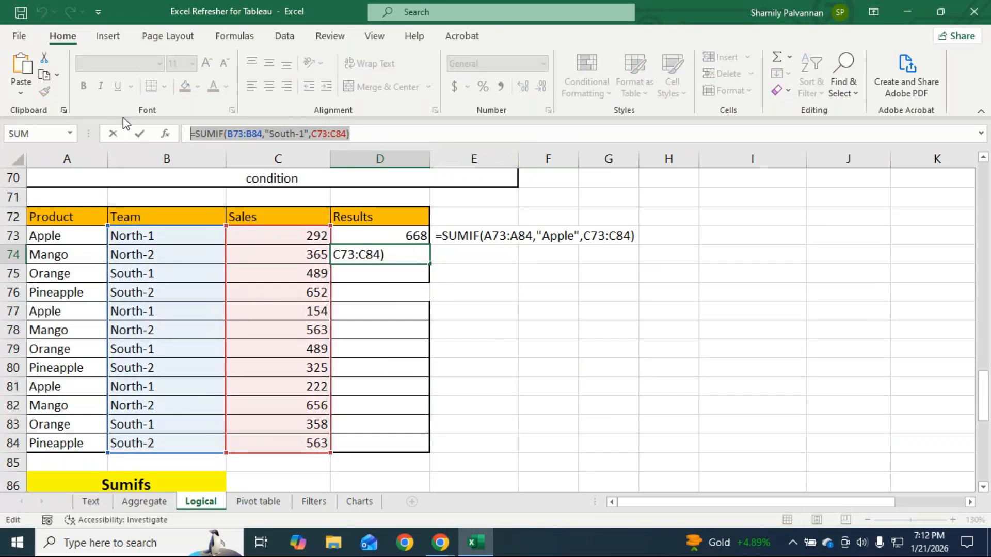
key(Return)
click(487, 257)
double_click(487, 256)
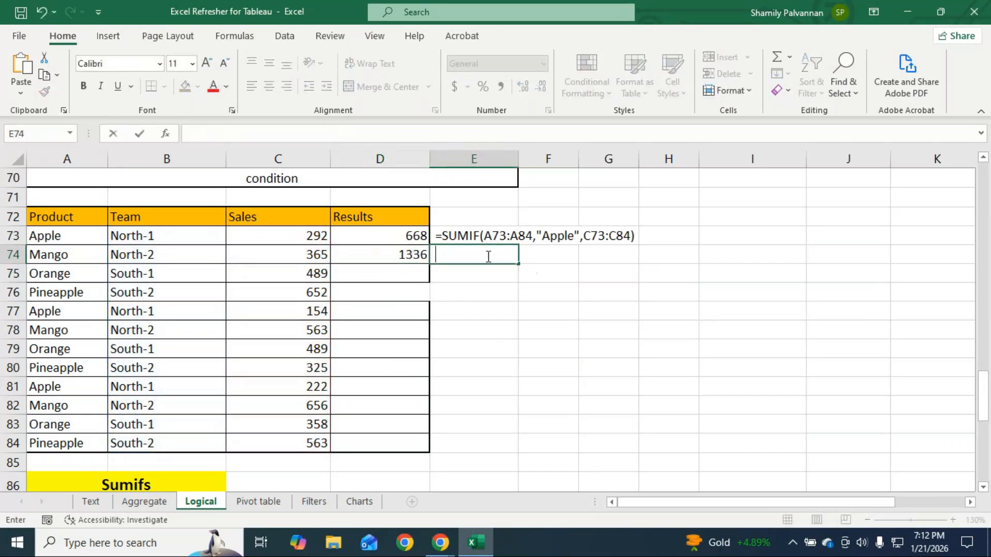
key(ctrl+v)
click(664, 348)
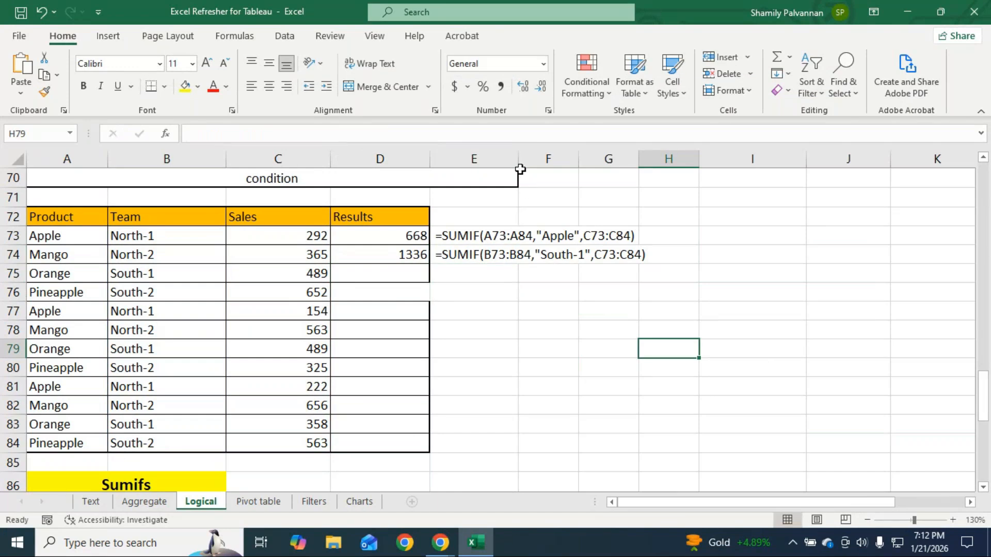
Widen column E, format the formula text in E73 as red, bold and size 12, and copy that formatting to E74.
drag(520, 170, 754, 162)
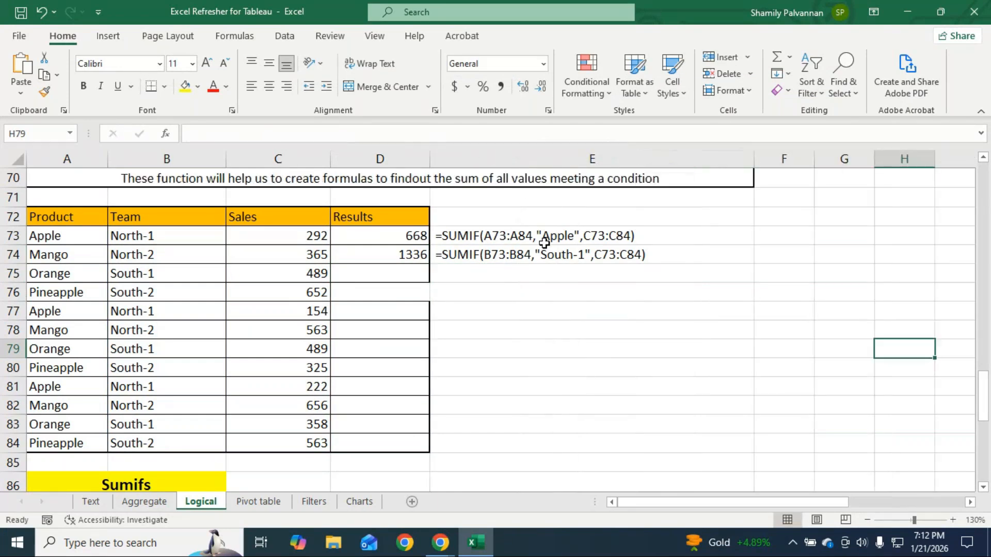
click(517, 243)
click(213, 86)
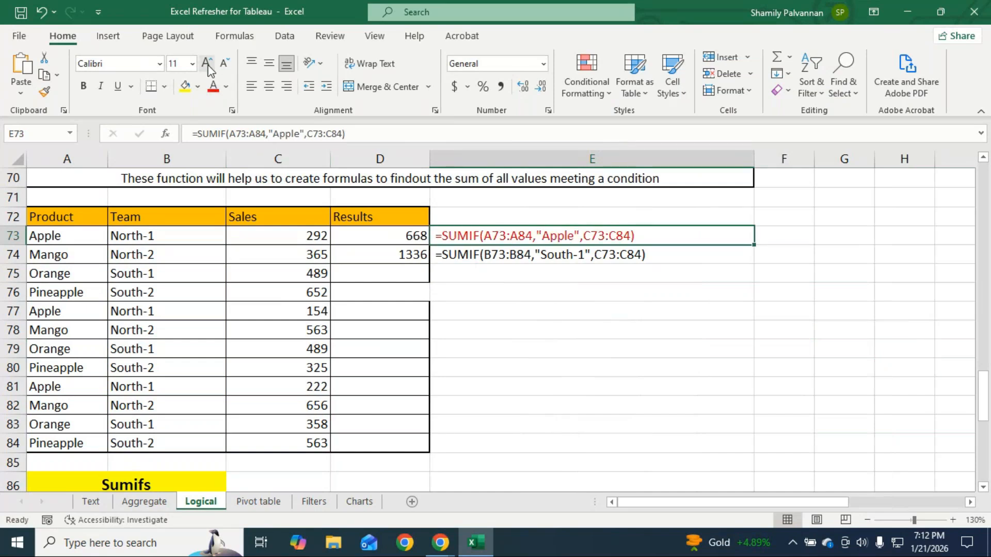
click(207, 63)
click(84, 88)
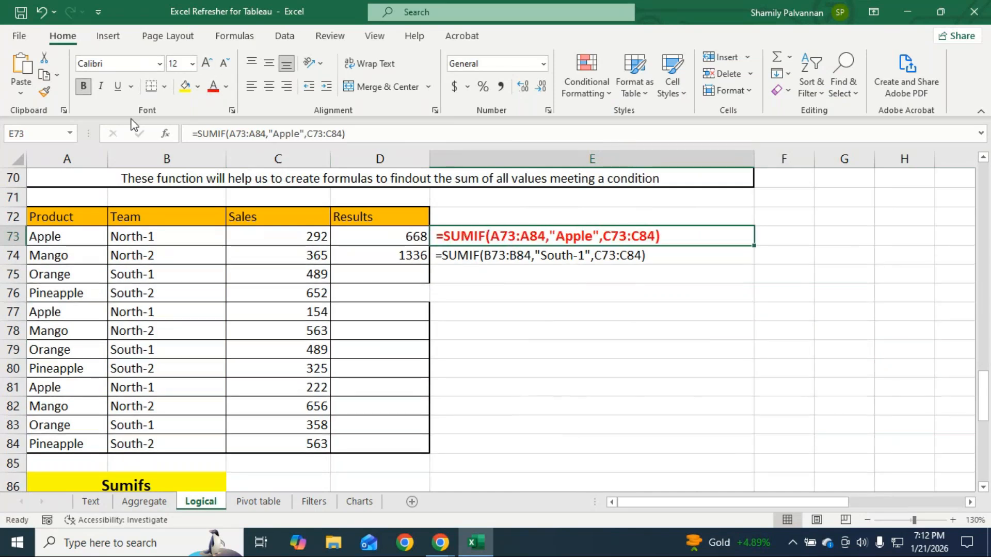
click(46, 91)
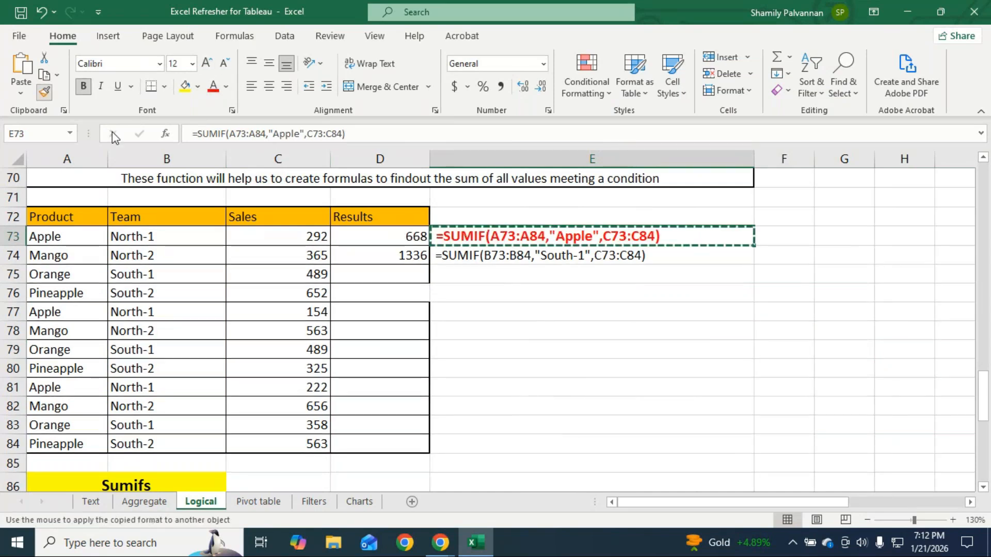
click(581, 253)
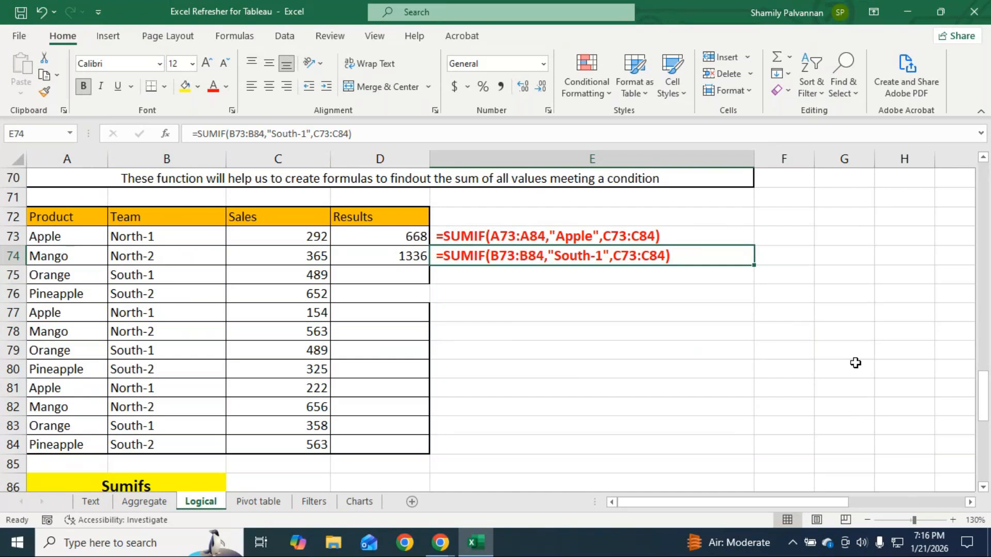
Switch to the GoTo Meeting window to check the session, and return to the Excel workbook.
click(440, 542)
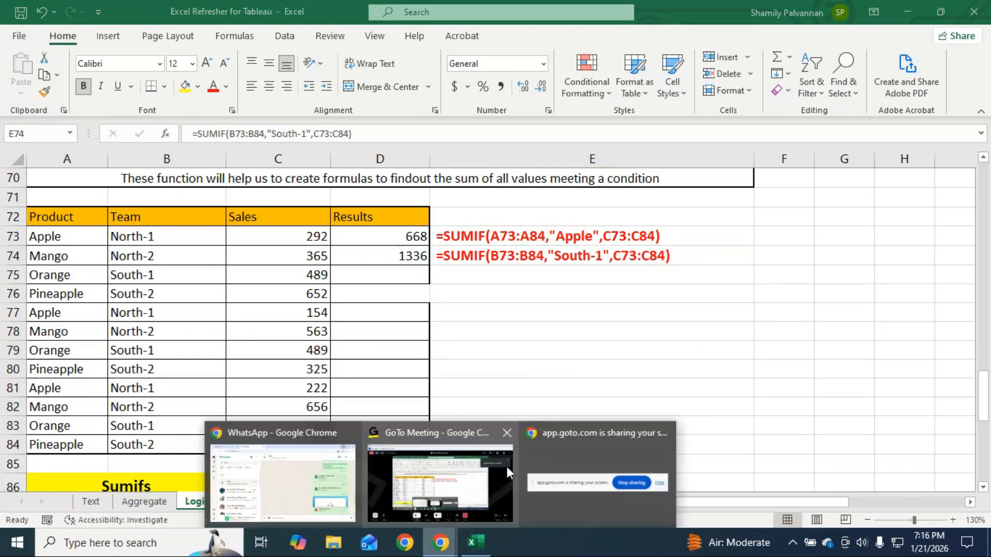
click(506, 467)
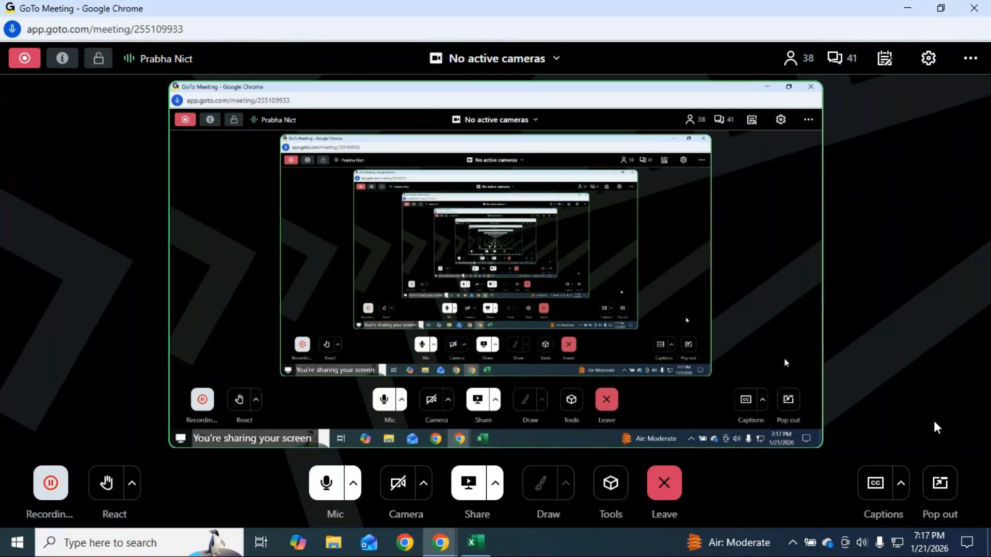
click(479, 545)
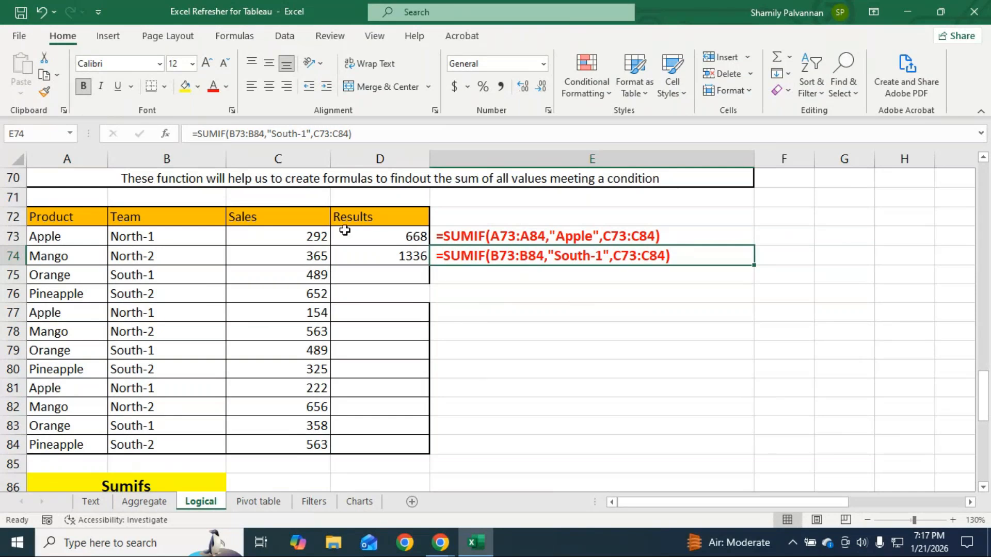
click(393, 281)
mouse_move(728, 543)
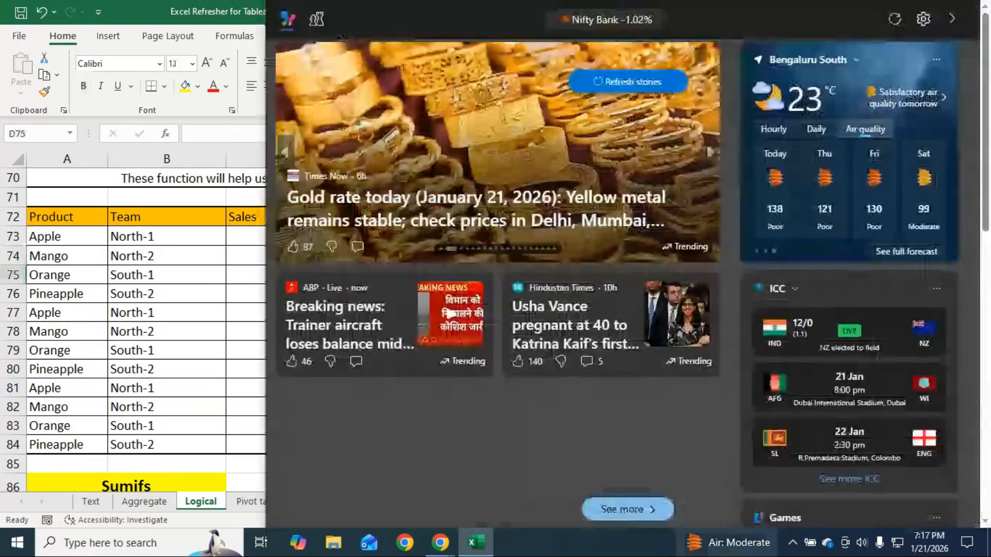
text(-)
key(BackSpace)
text(=sumif)
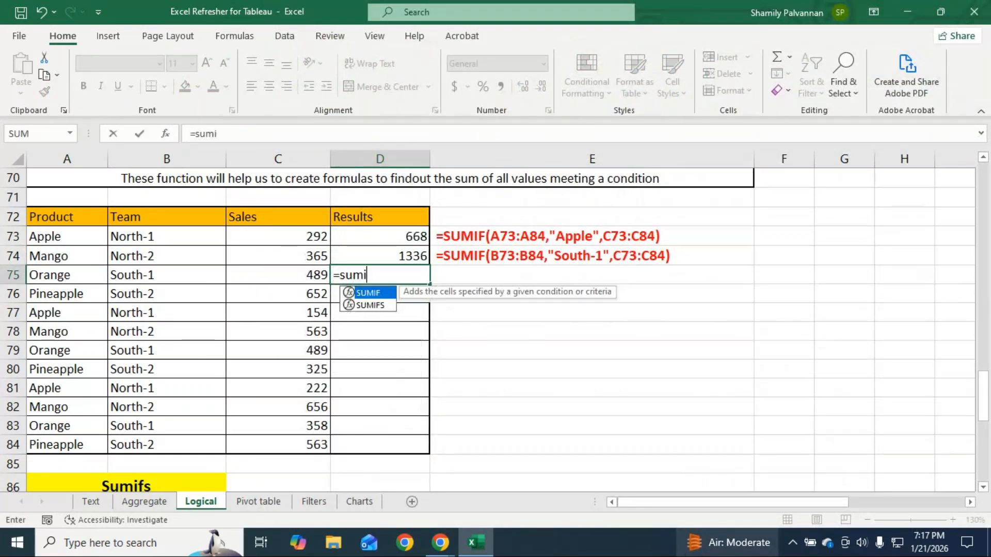
key(Tab)
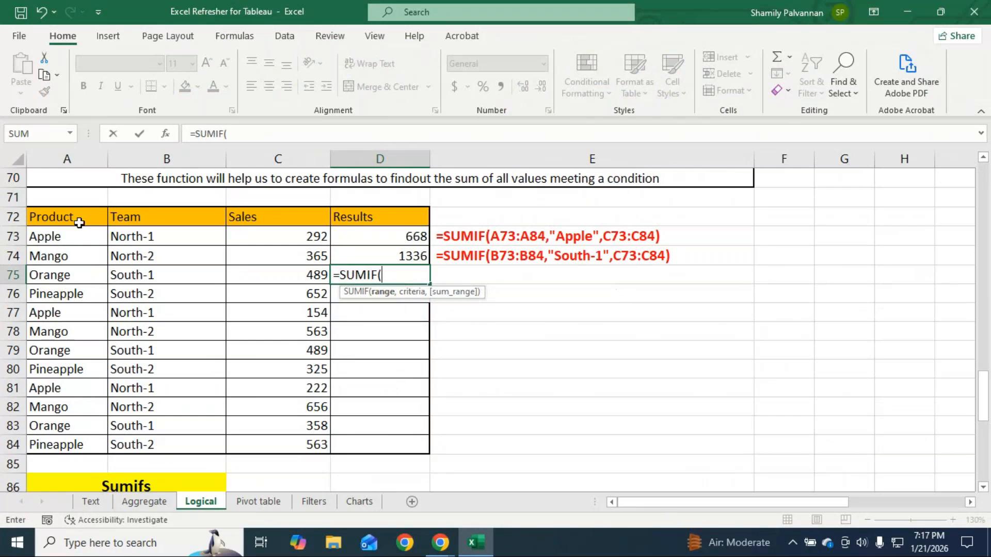
drag(172, 237, 169, 441)
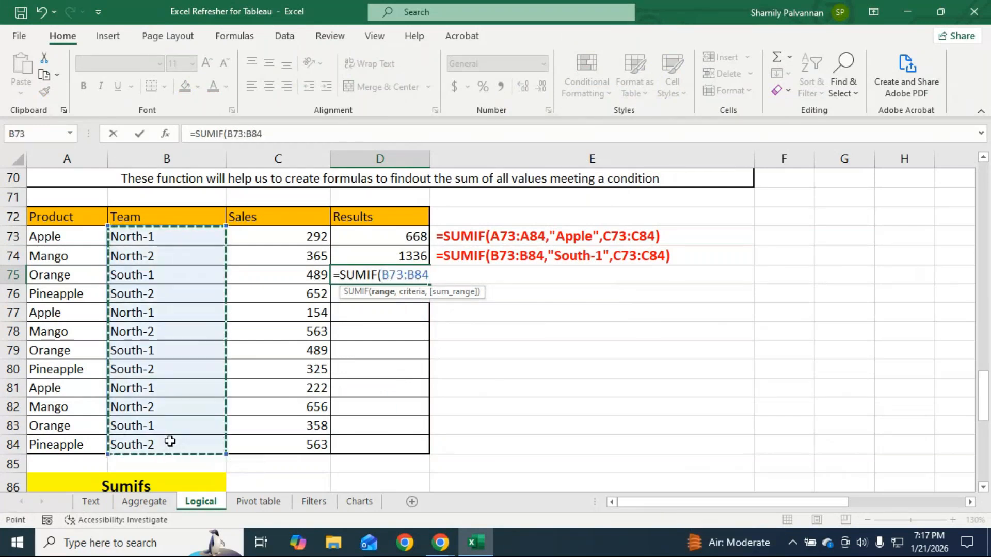
text(,")
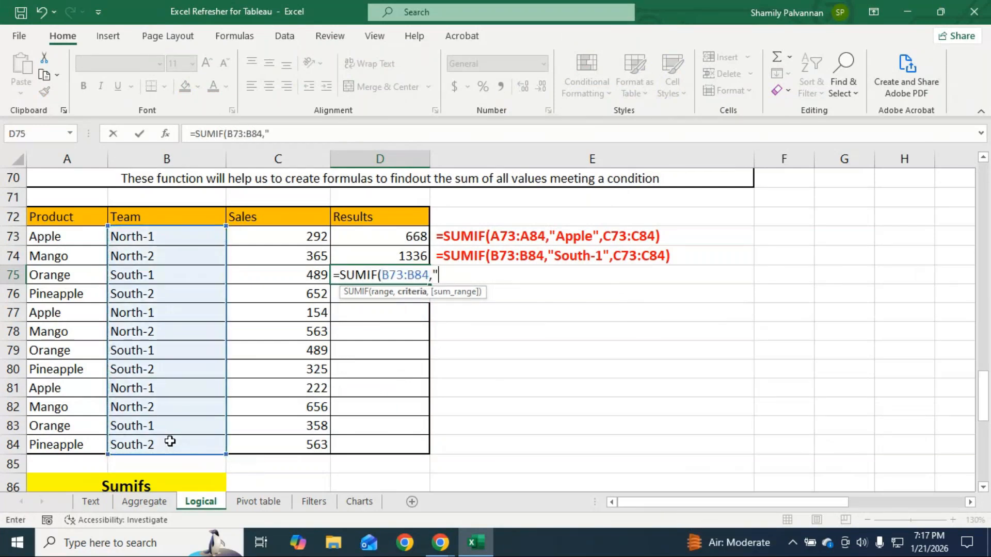
text(South)
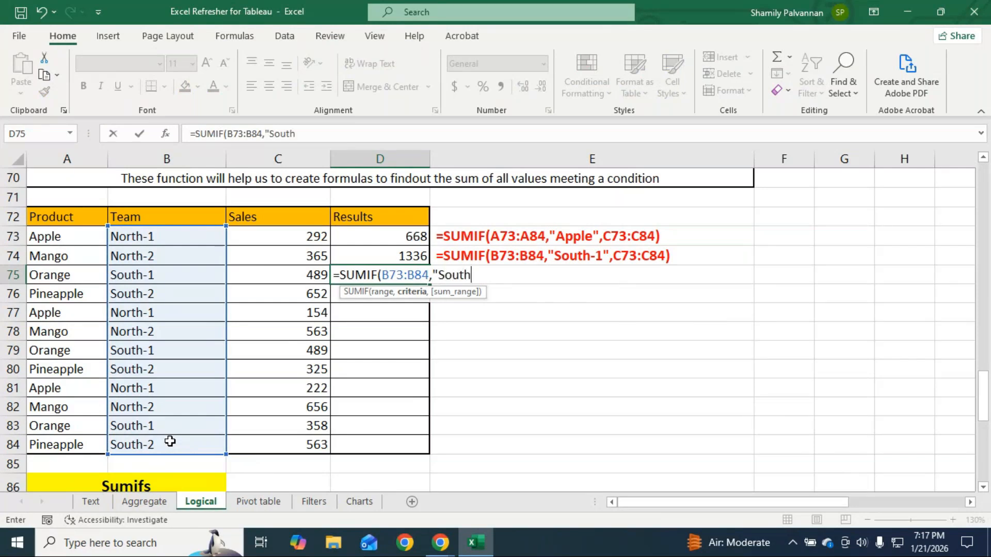
text(-)
key(BackSpace)
key(BackSpace)
key(BackSpace)
key(BackSpace)
key(BackSpace)
key(BackSpace)
key(BackSpace)
key(BackSpace)
key(BackSpace)
key(BackSpace)
key(BackSpace)
key(BackSpace)
key(BackSpace)
key(BackSpace)
key(BackSpace)
key(BackSpace)
key(BackSpace)
key(BackSpace)
key(BackSpace)
key(BackSpace)
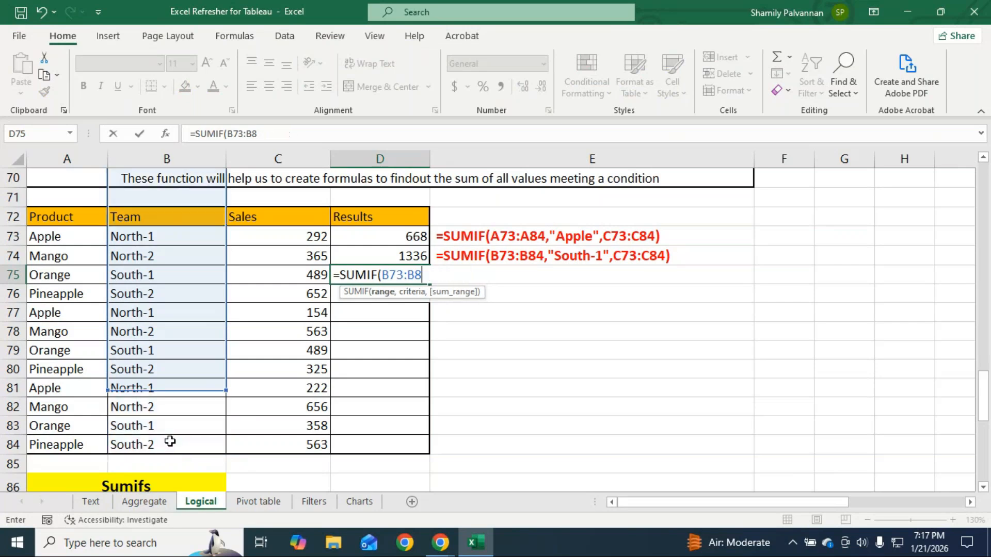
key(Return)
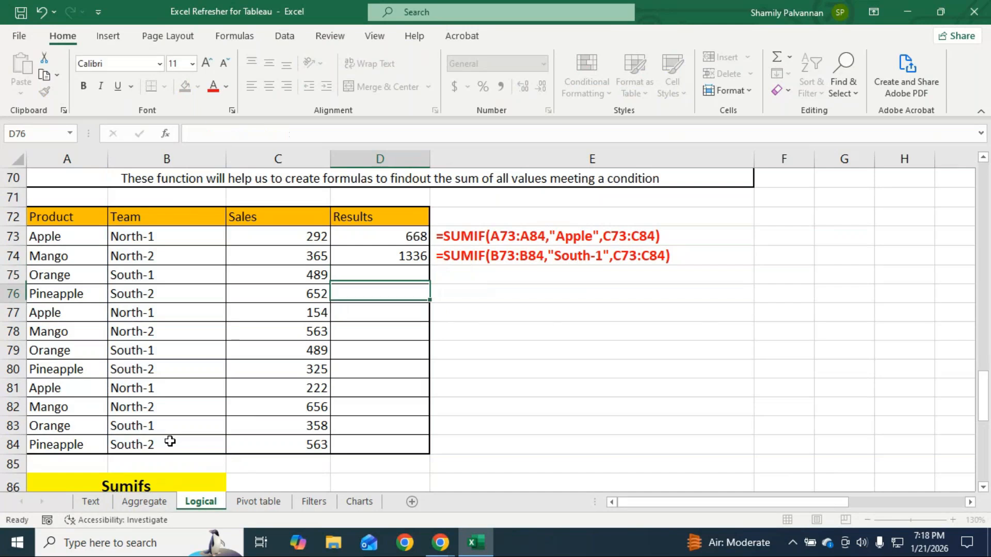
Enter the note heading "wildcard" in E81, with the symbols * in E82 and ? in E83.
click(481, 384)
text(wildcard)
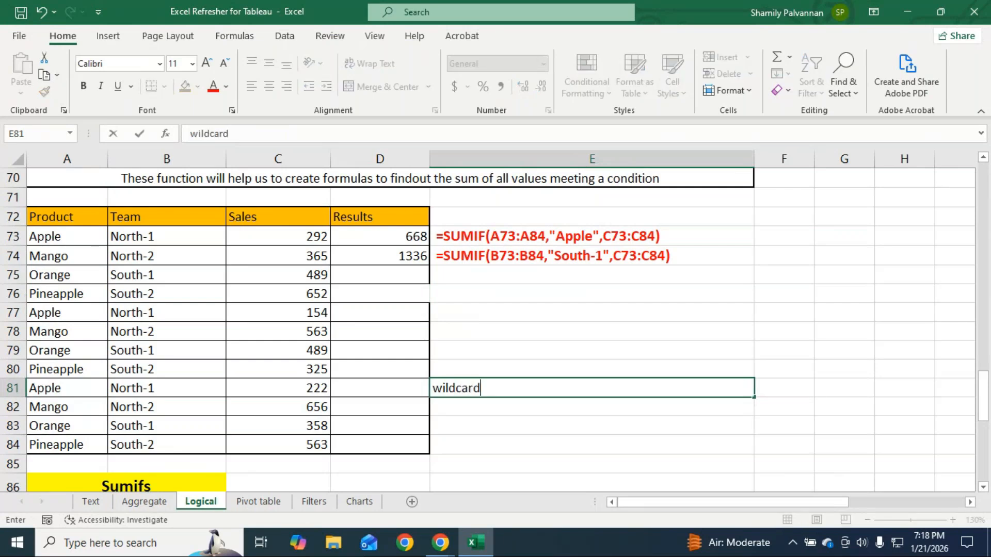
key(Return)
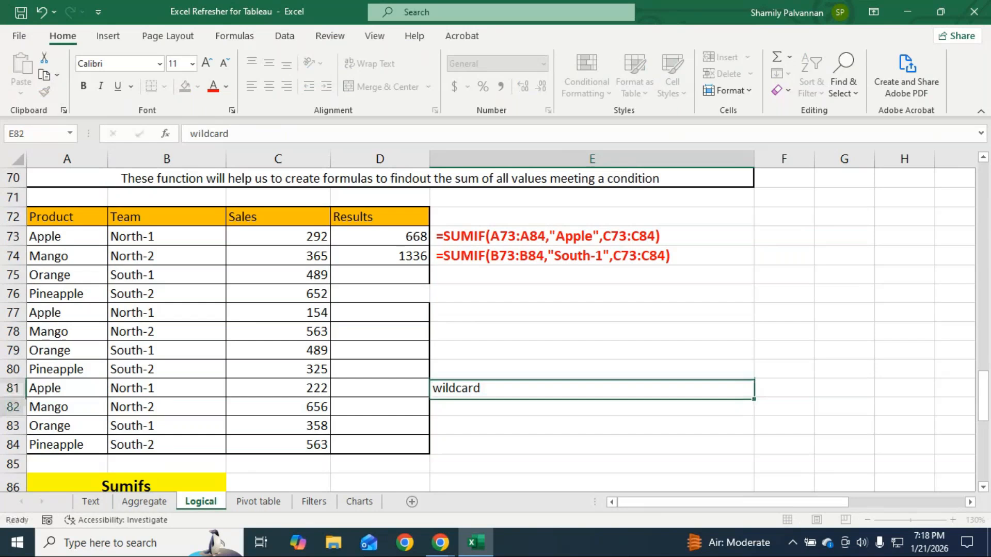
text(*)
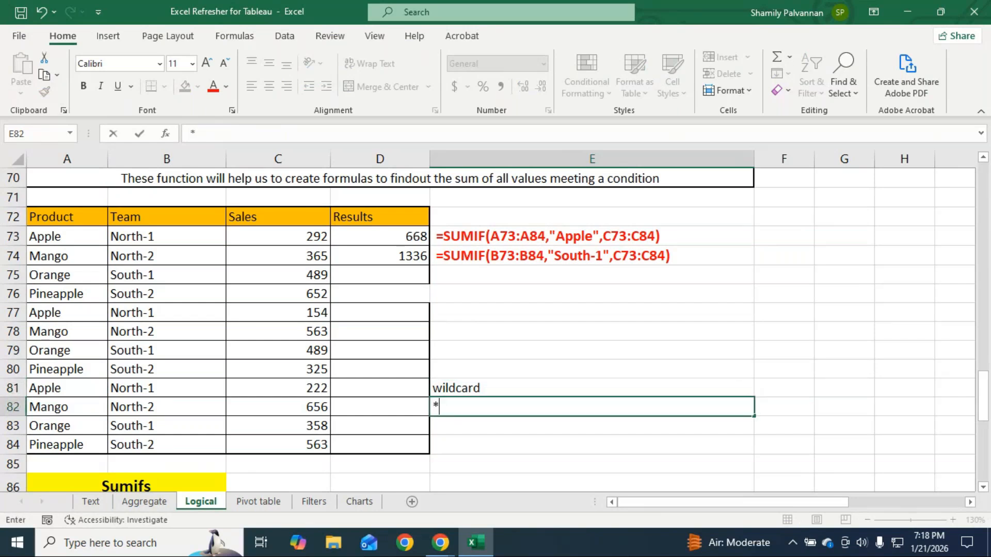
key(Return)
text(?)
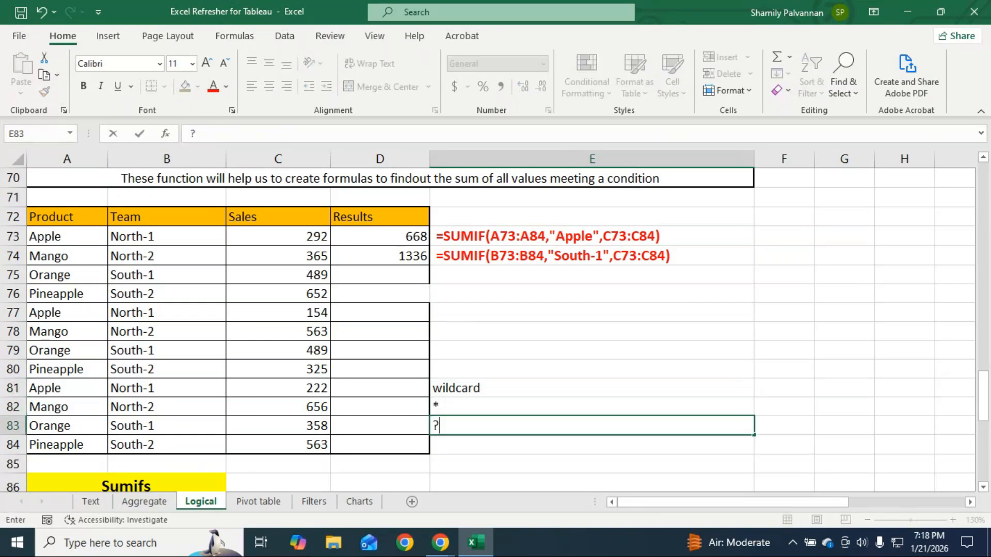
key(Return)
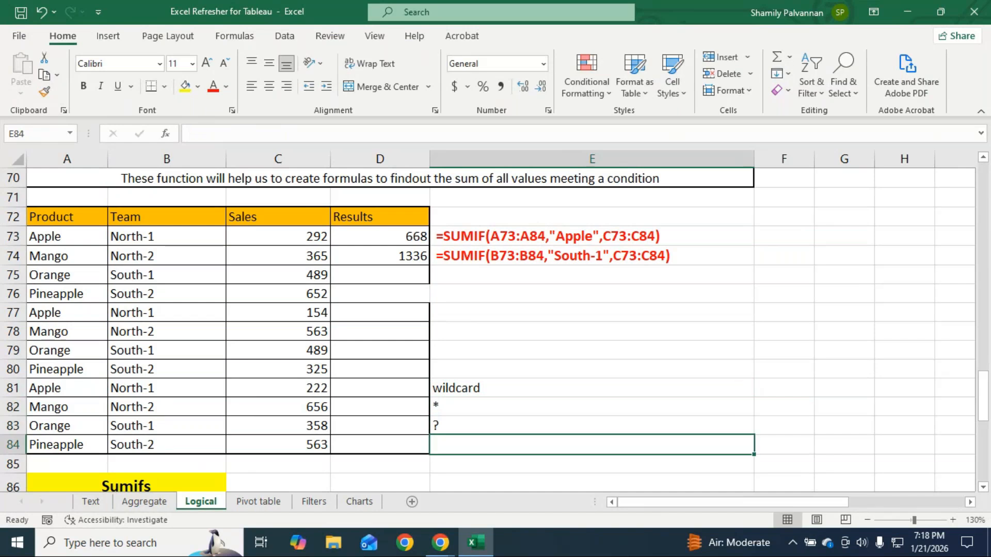
Narrow column E, and describe * as "any sequence of char" in F82 and ? as "1 single char" in F83.
drag(754, 166, 511, 171)
click(537, 408)
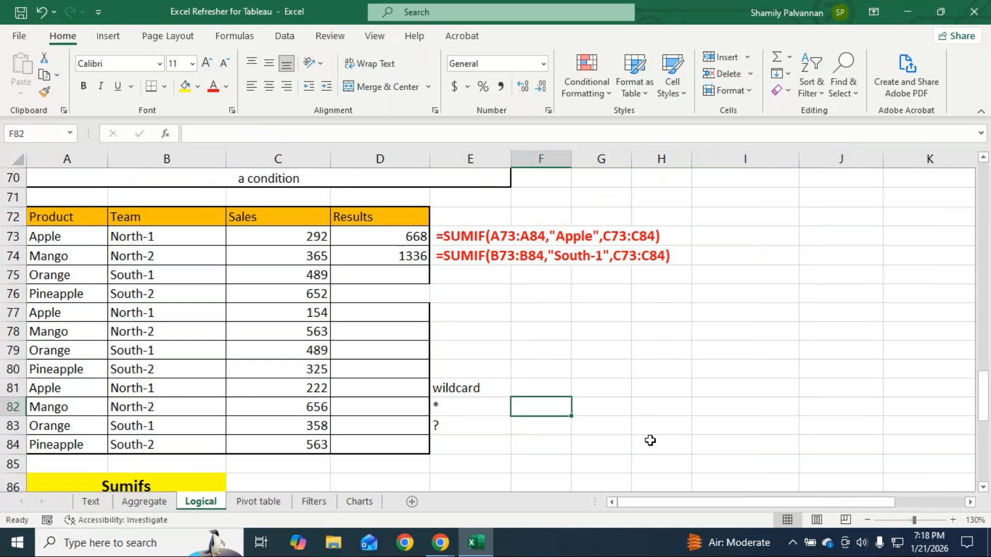
text(any)
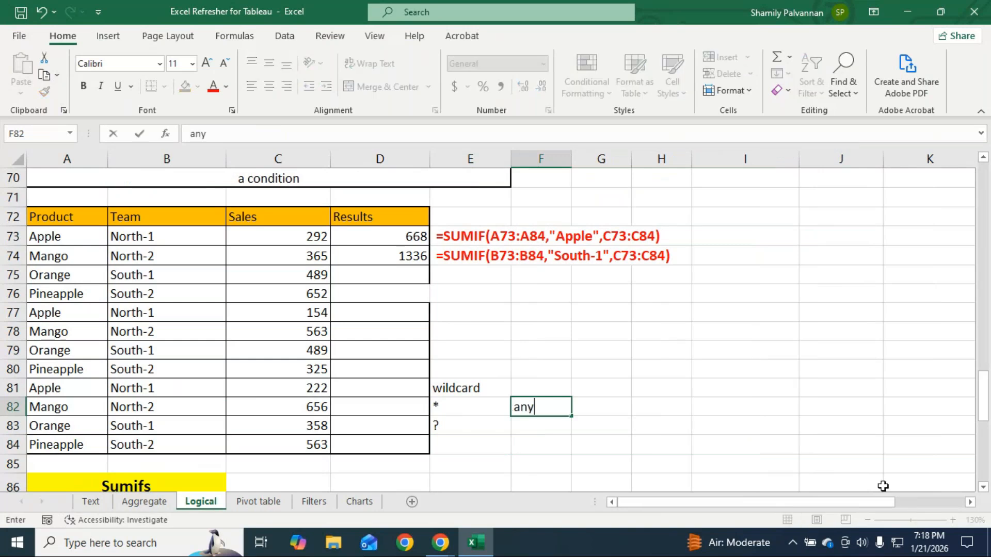
text( sequence of cha)
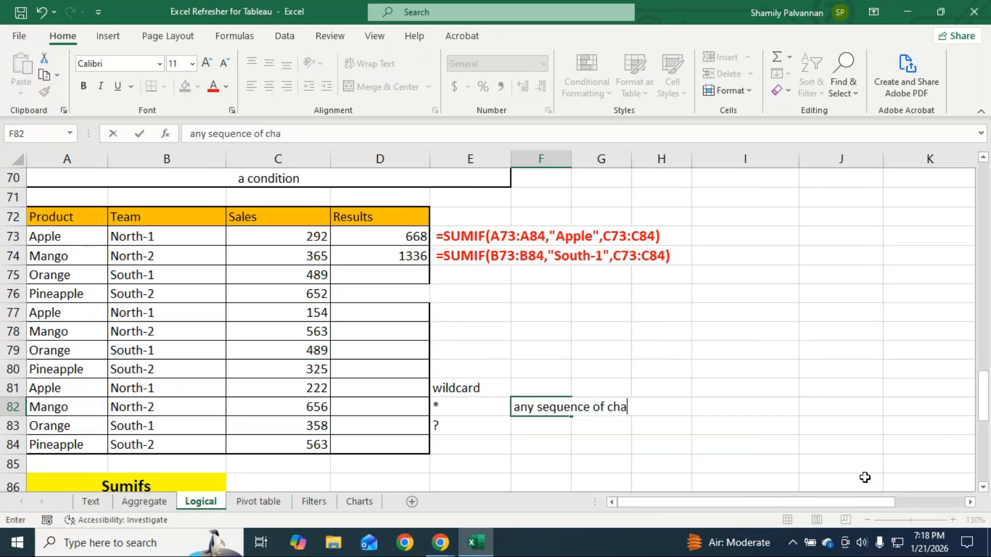
text(r)
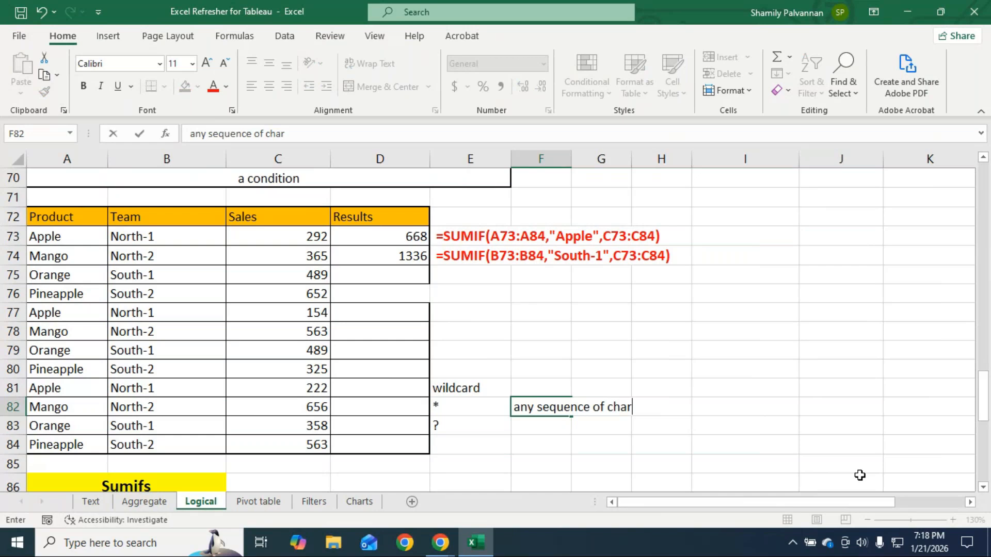
key(Return)
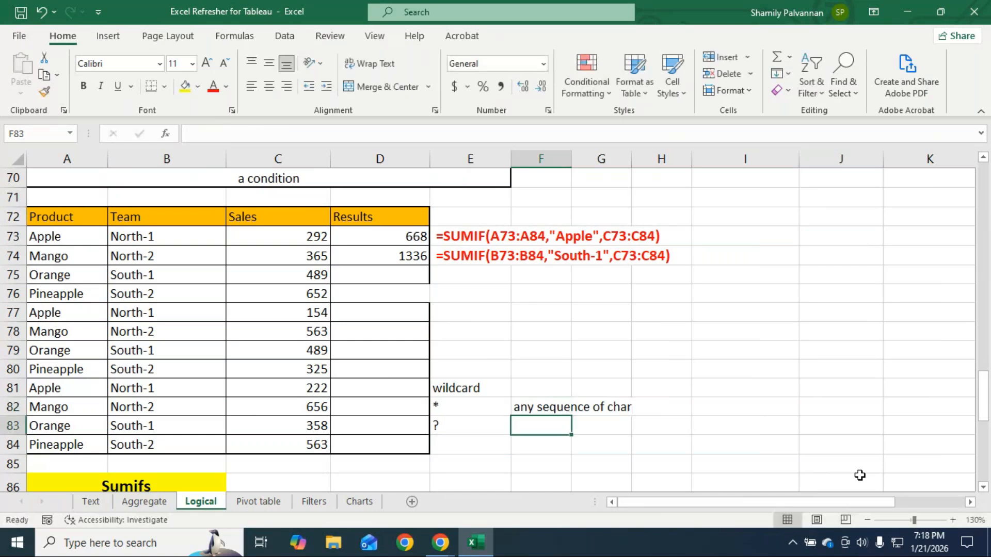
text(1 singl)
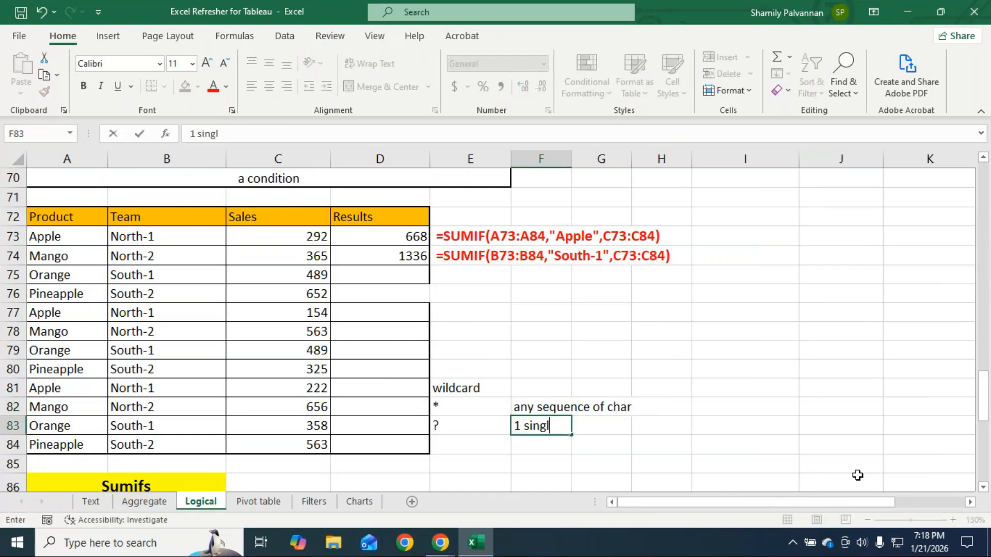
text(e char)
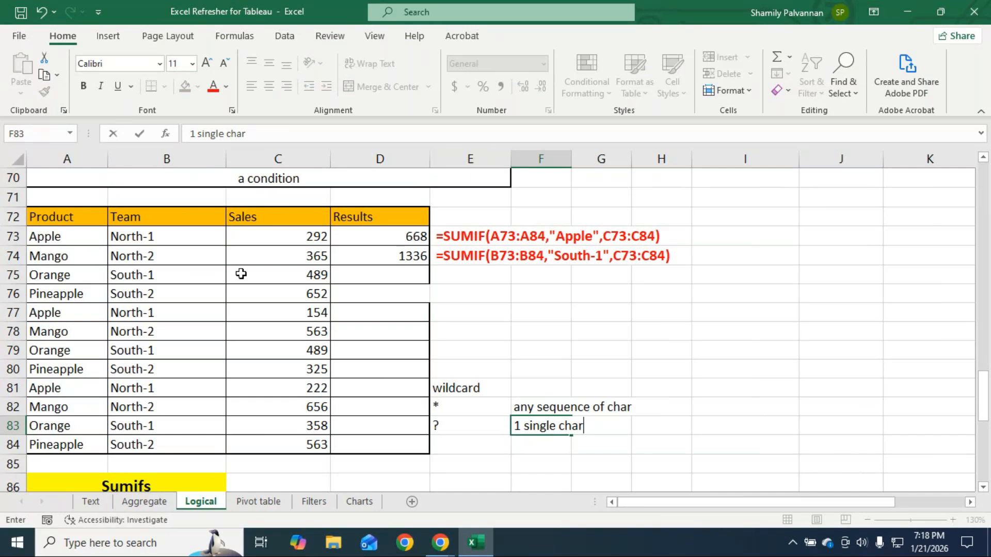
Enter a SUMIF formula in D75 totalling sales C73:C84 for teams in B73:B84 that match "South*".
click(374, 279)
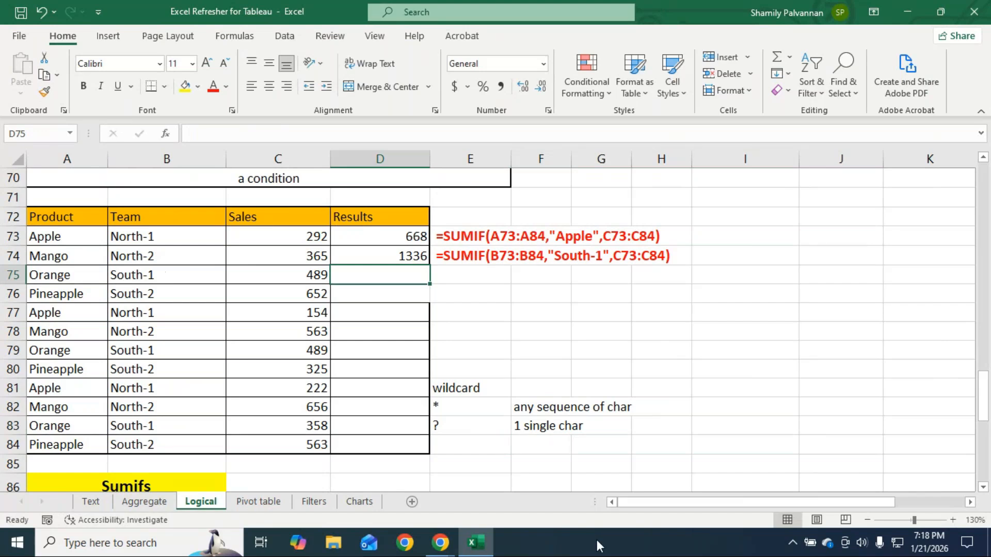
text(=sumif)
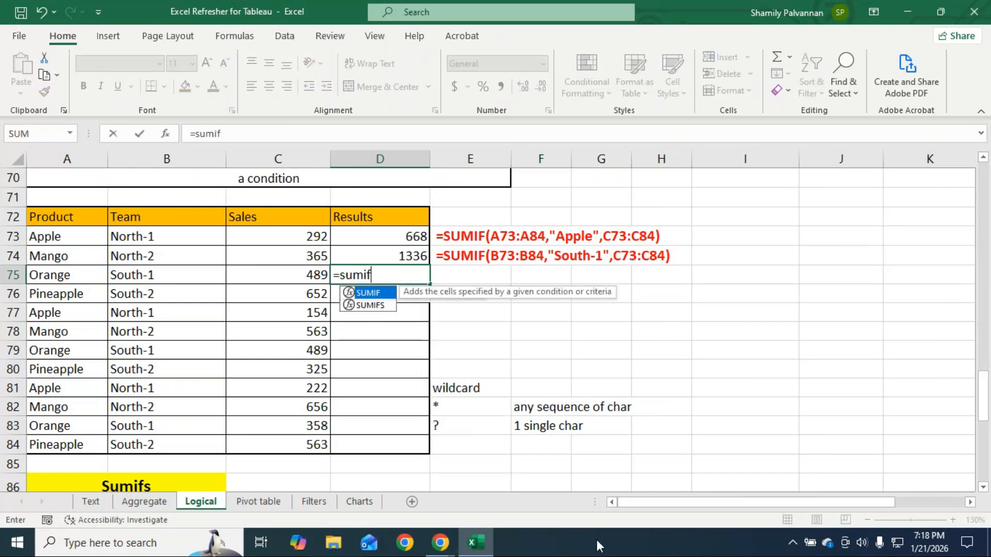
key(Tab)
click(143, 243)
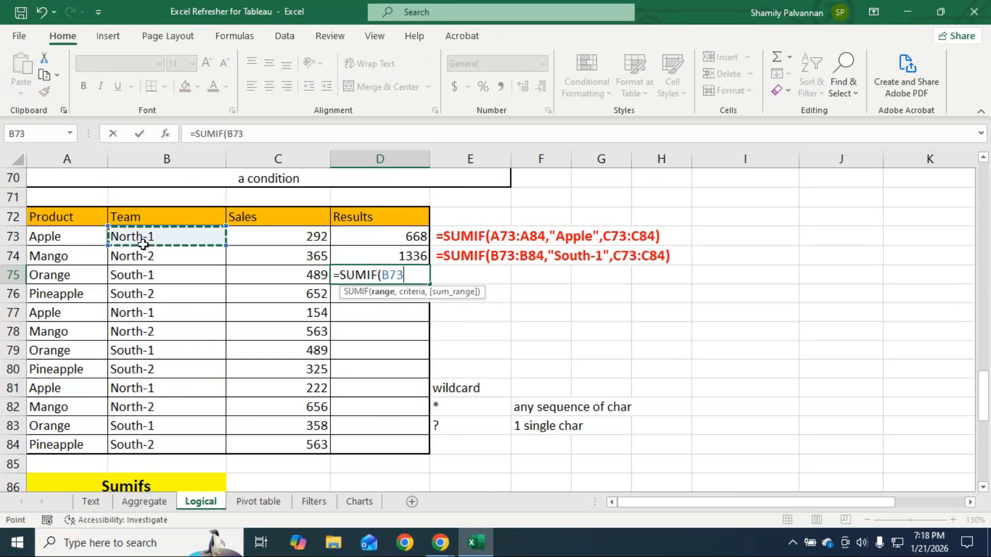
drag(143, 242, 141, 438)
text(,"South)
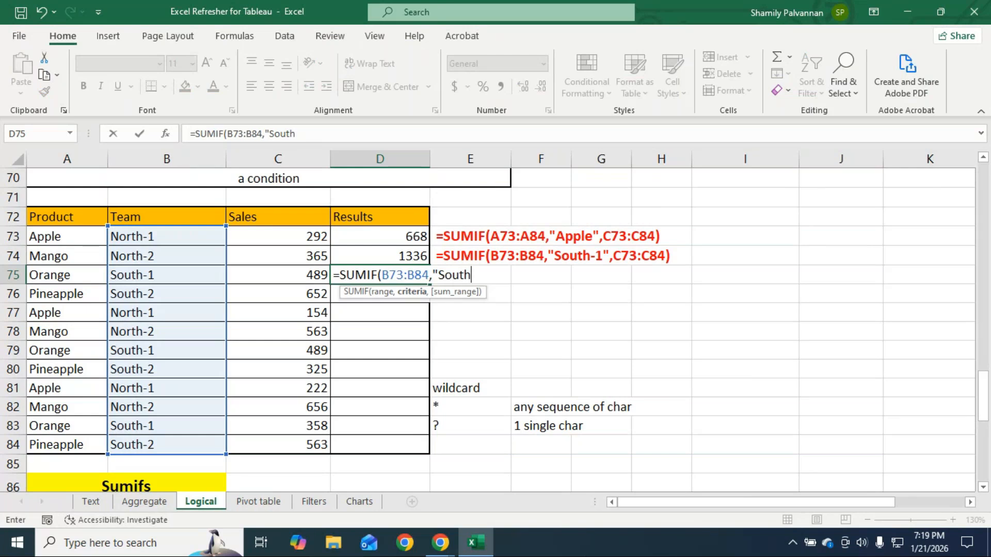
text(*)
text(",)
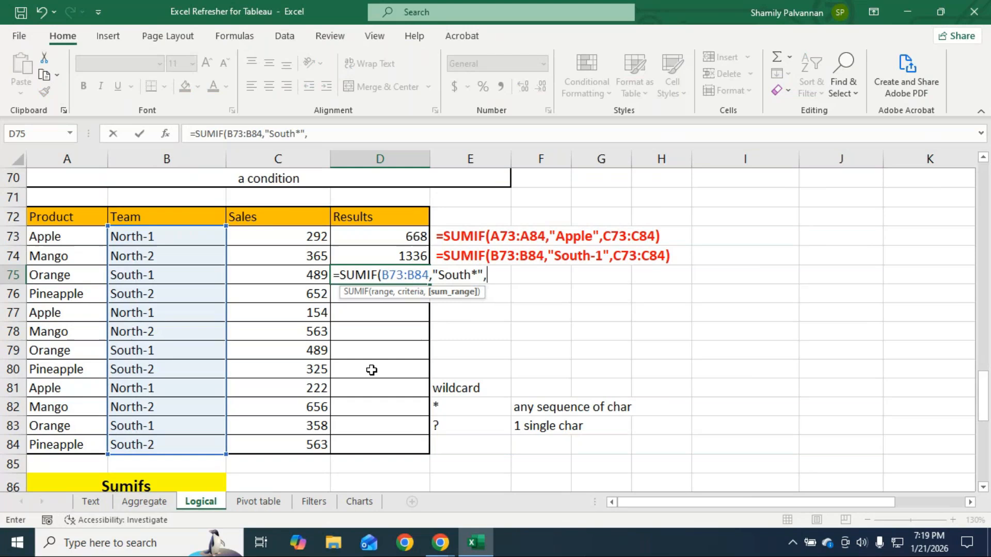
drag(287, 238, 282, 444)
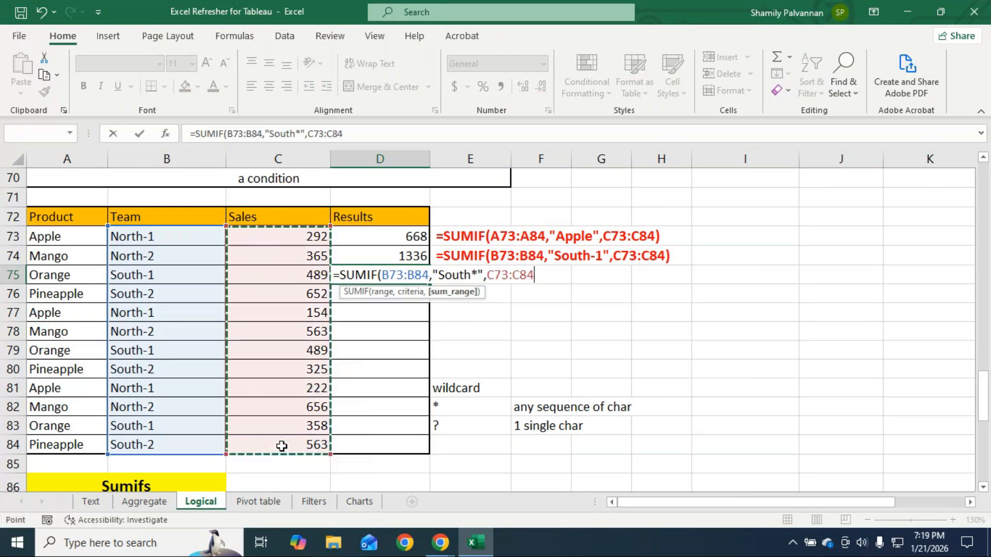
key(Return)
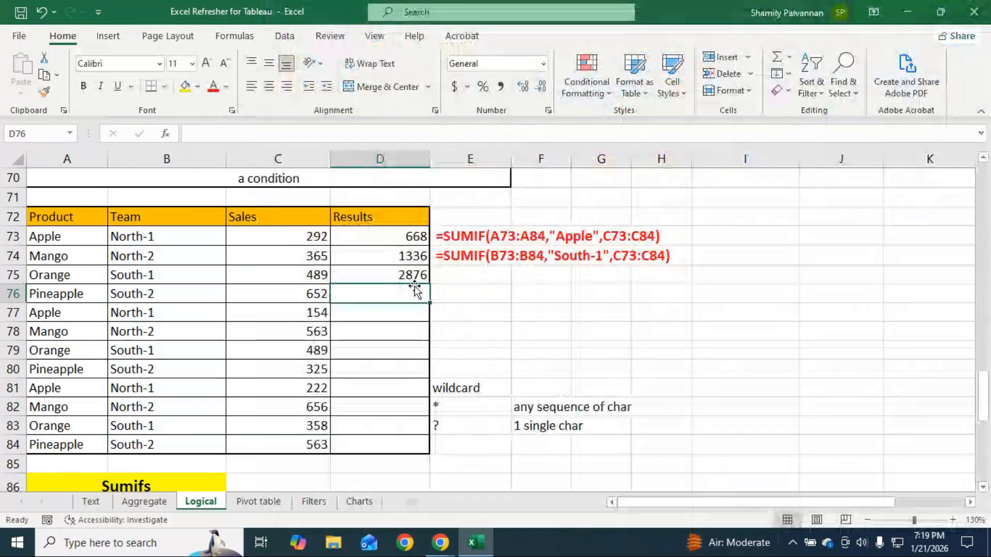
Copy the South* SUMIF formula from D75 into E75 as visible text.
click(413, 279)
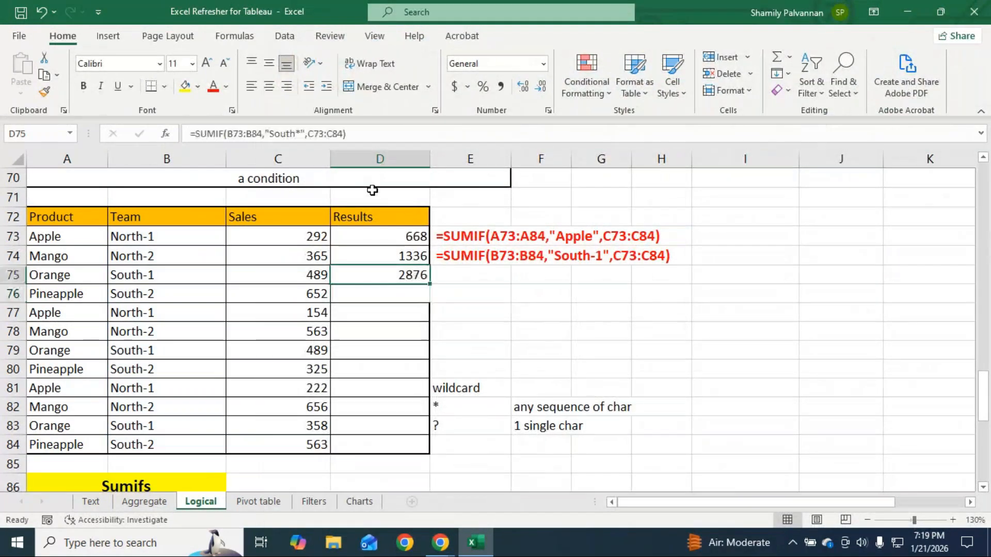
drag(345, 134, 150, 139)
key(ctrl+c)
key(Return)
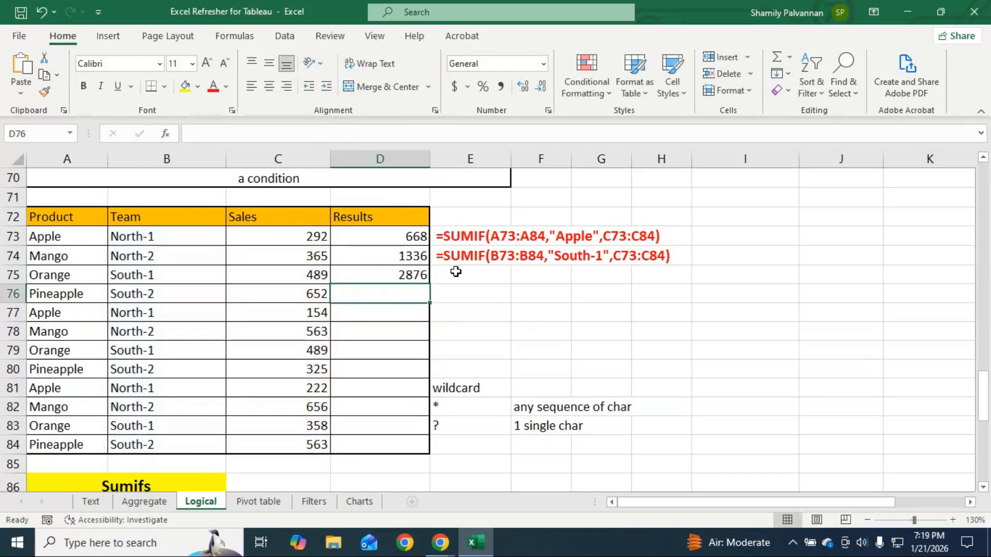
double_click(456, 272)
key(ctrl+v)
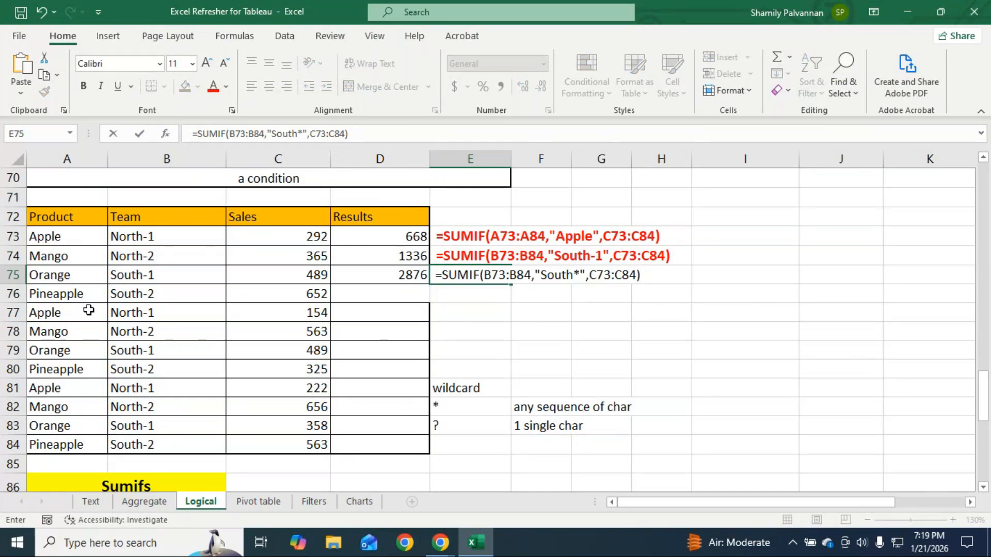
Enter a SUMIF formula in D76 totalling sales C73:C84 for products in A73:A84 that match the nine-character wildcard "?????????".
click(420, 299)
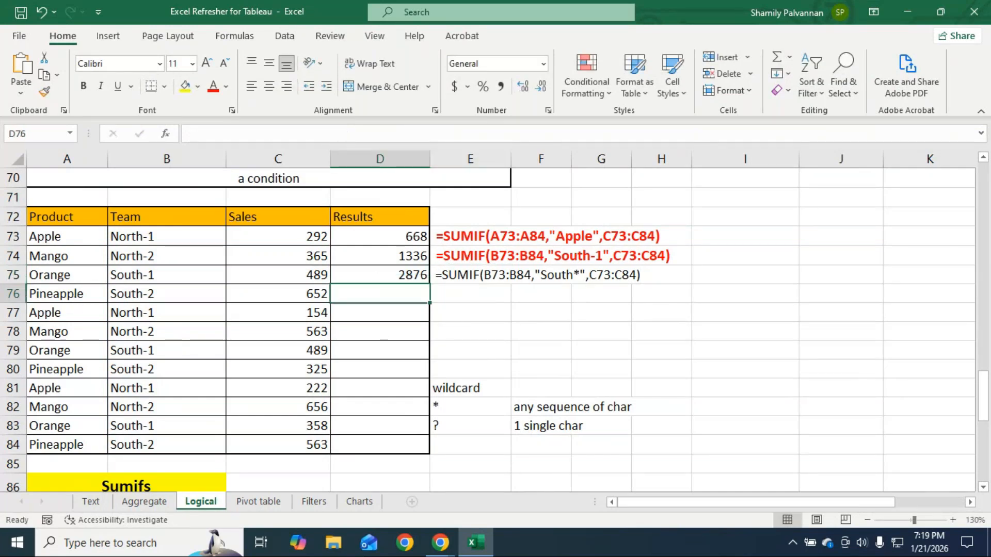
text(=sumf)
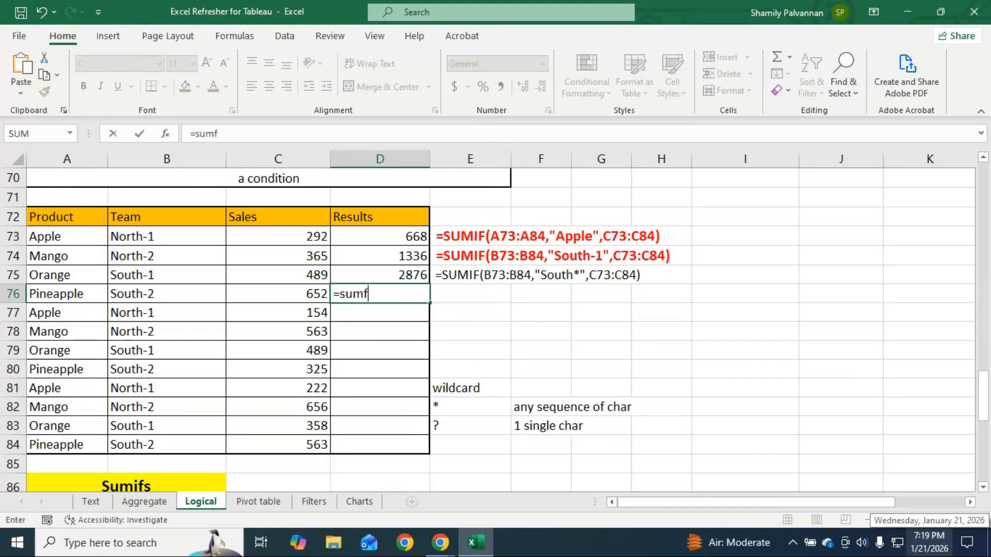
key(BackSpace)
text(i)
key(Tab)
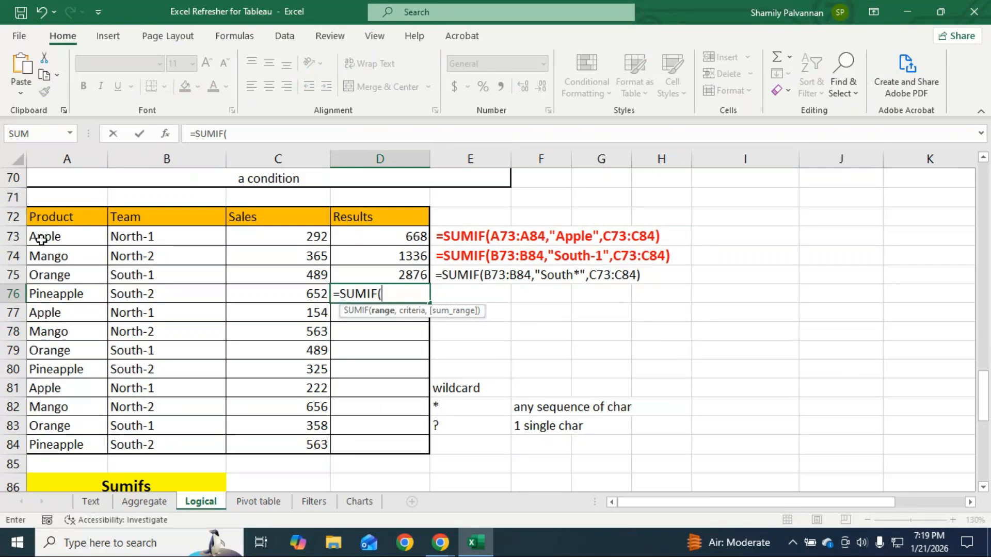
drag(61, 238, 60, 445)
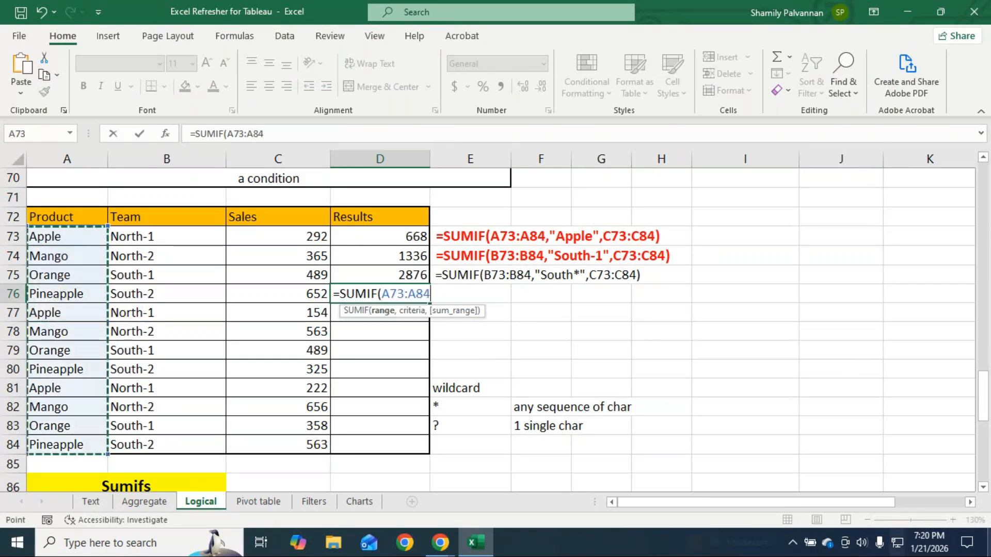
text(,)
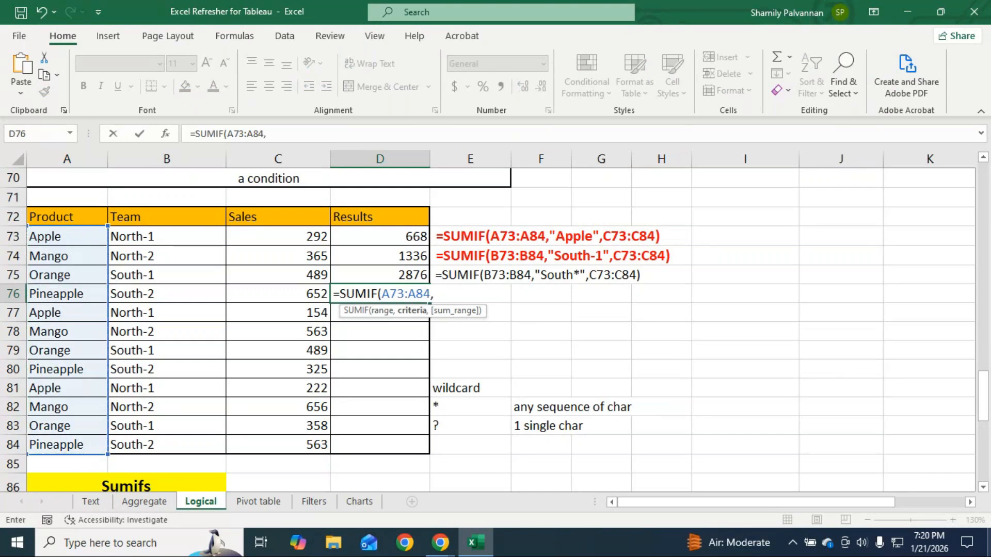
text(")
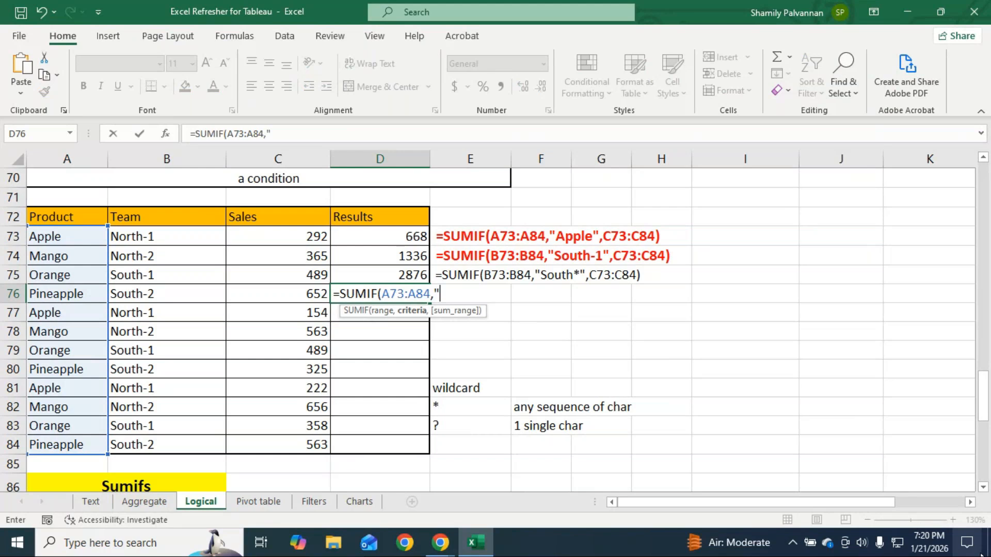
text(?????????)
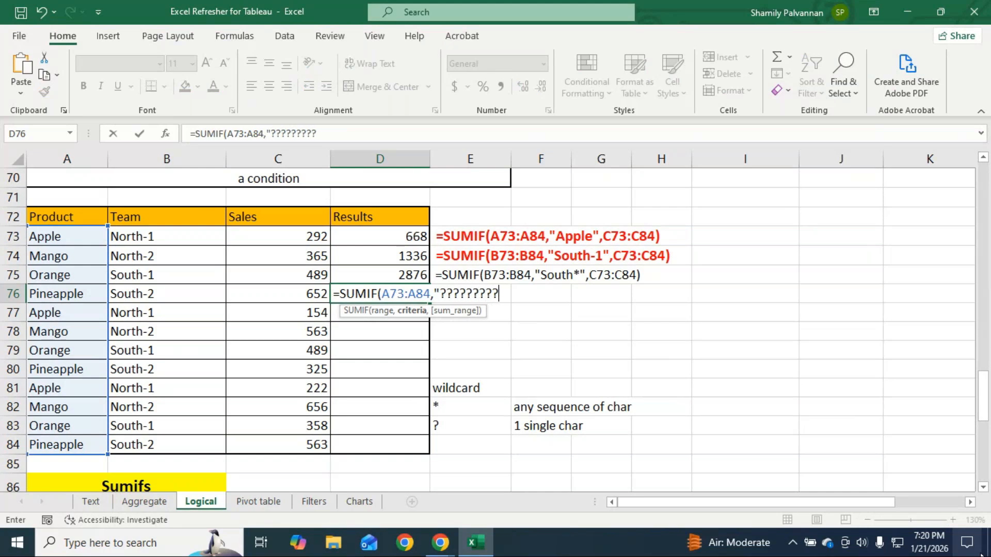
text(",)
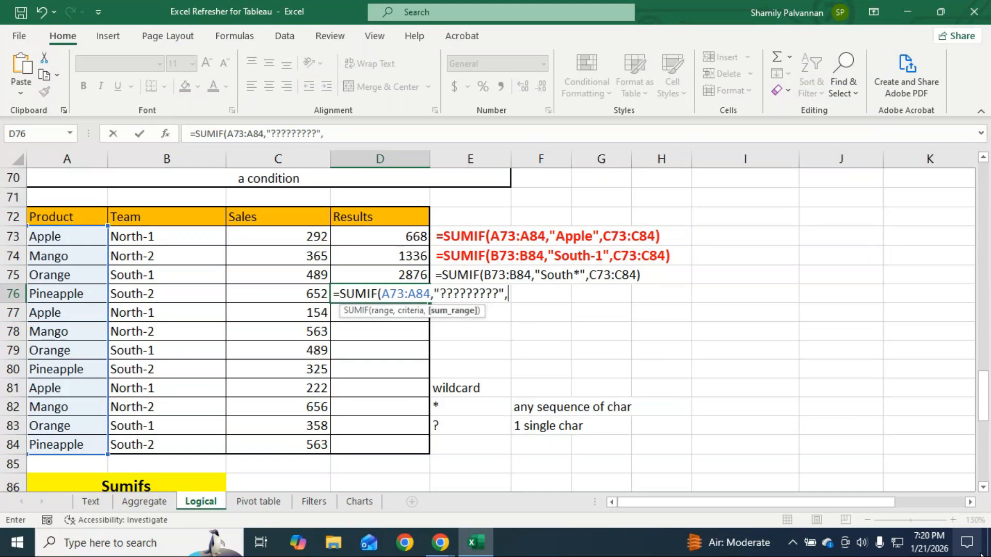
drag(273, 235, 294, 440)
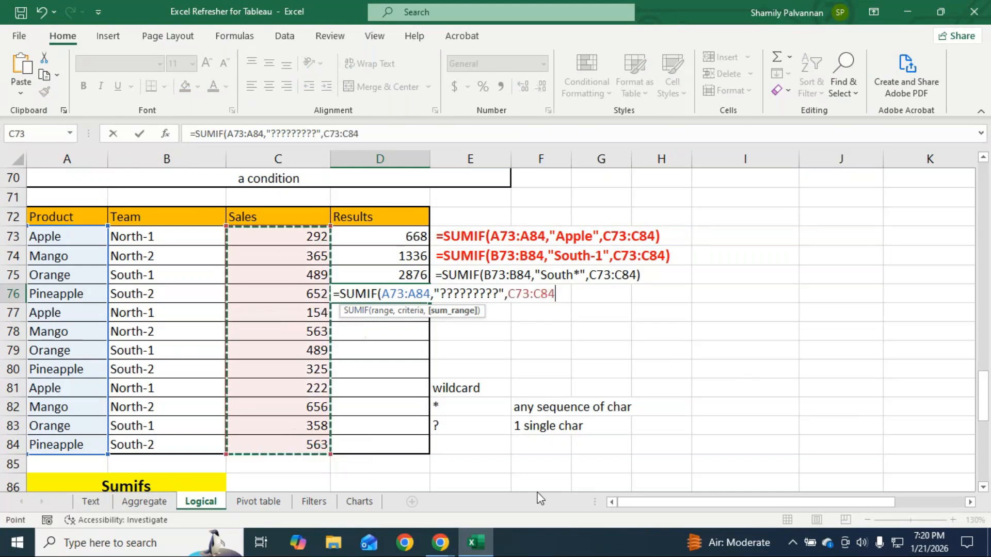
text())
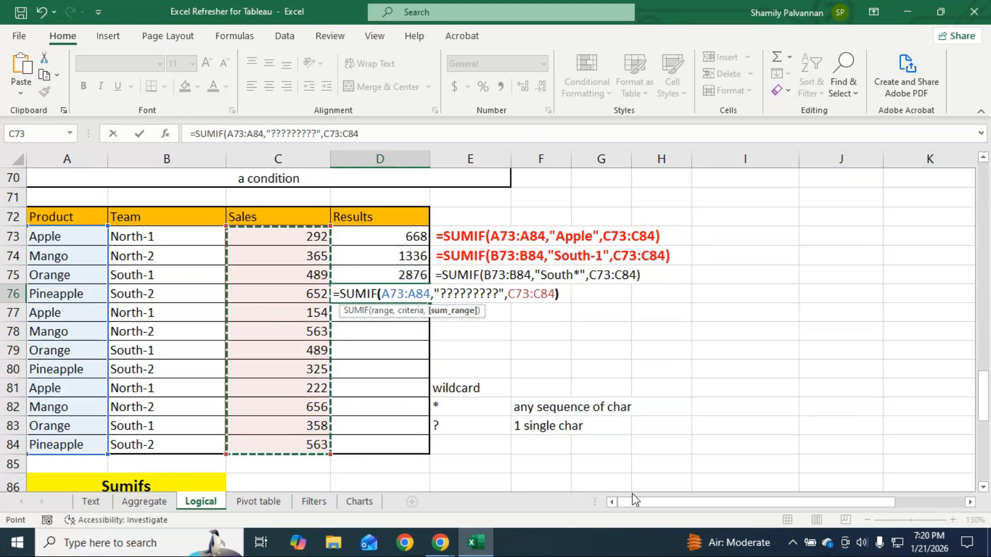
key(Return)
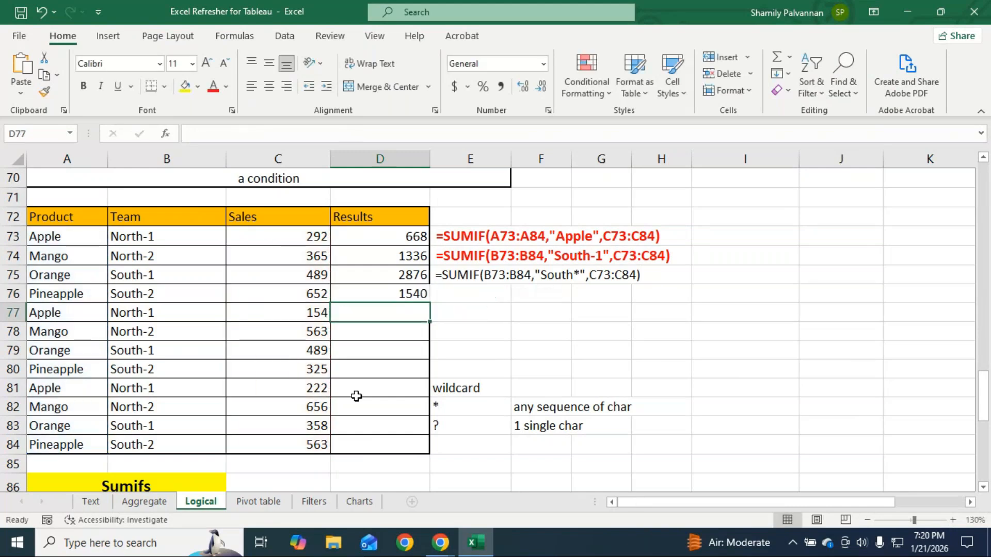
Check the Pineapple sales total with the scratch formula =652+325+563 in J76, and clear that cell.
click(810, 299)
text(=)
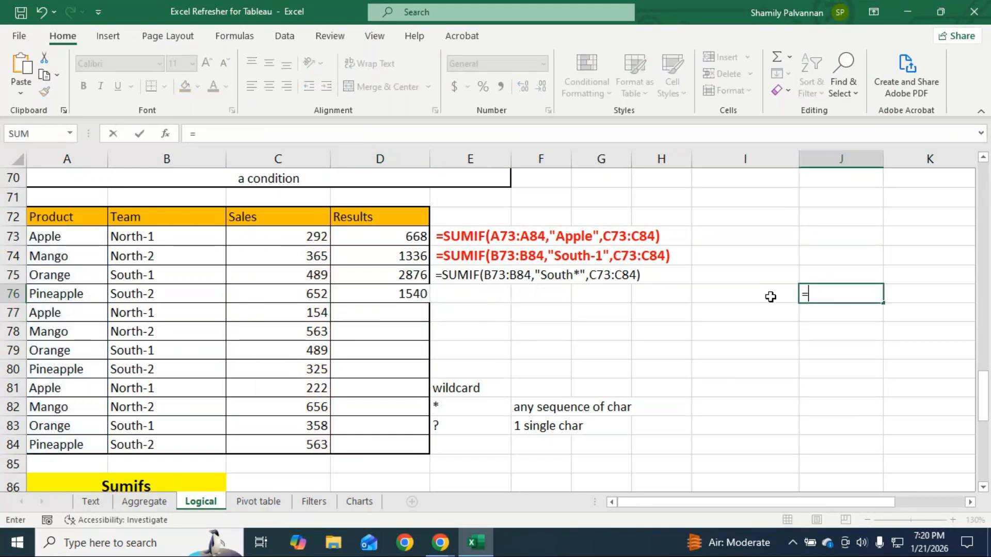
text(652+3)
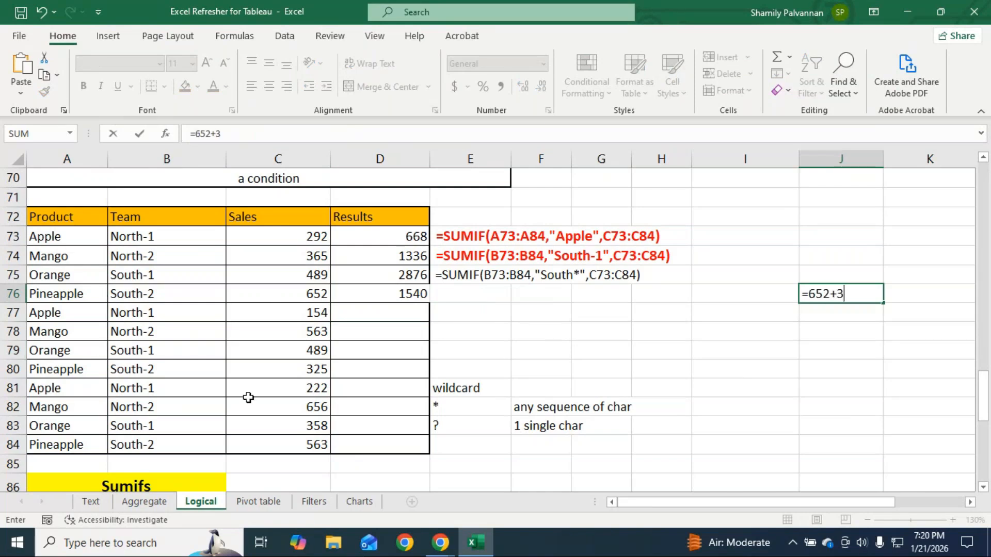
text(25+563)
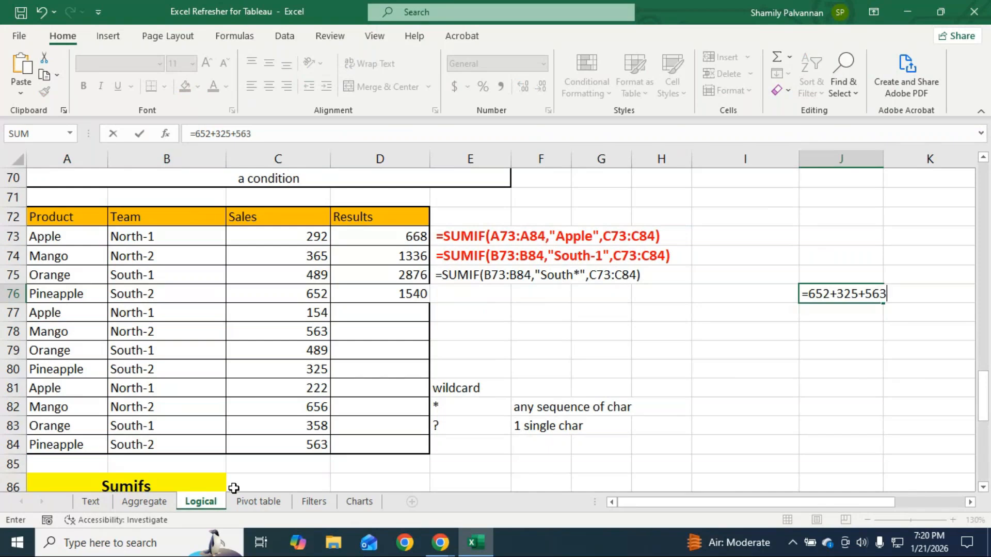
key(Return)
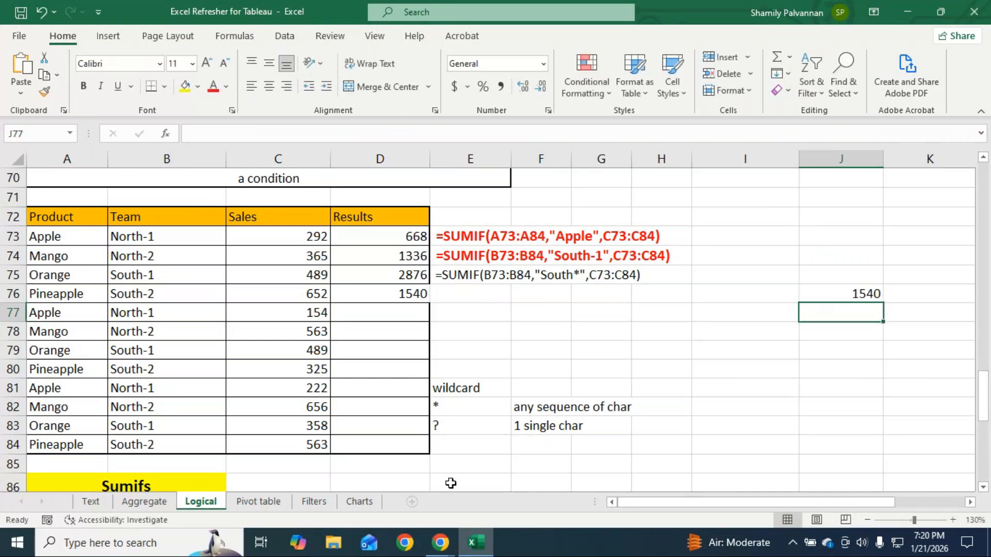
click(829, 292)
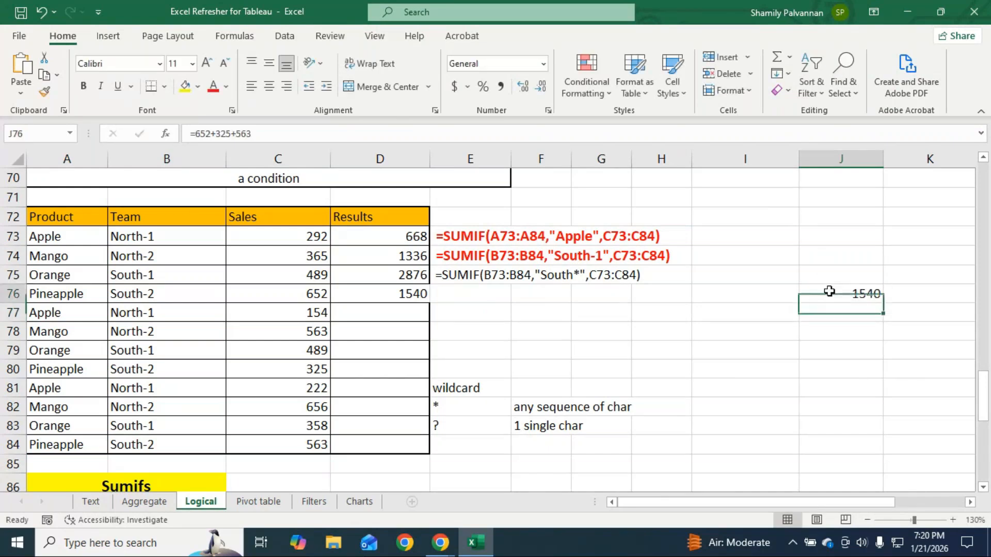
key(Delete)
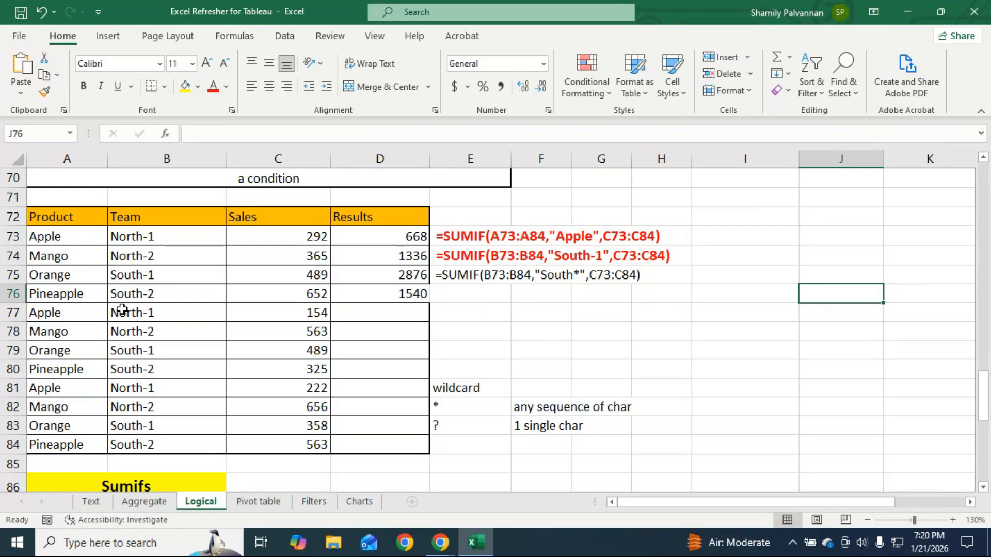
Enter a SUMIF formula in D77 totalling sales C73:C84 for products in A73:A84 that match "*o".
click(394, 315)
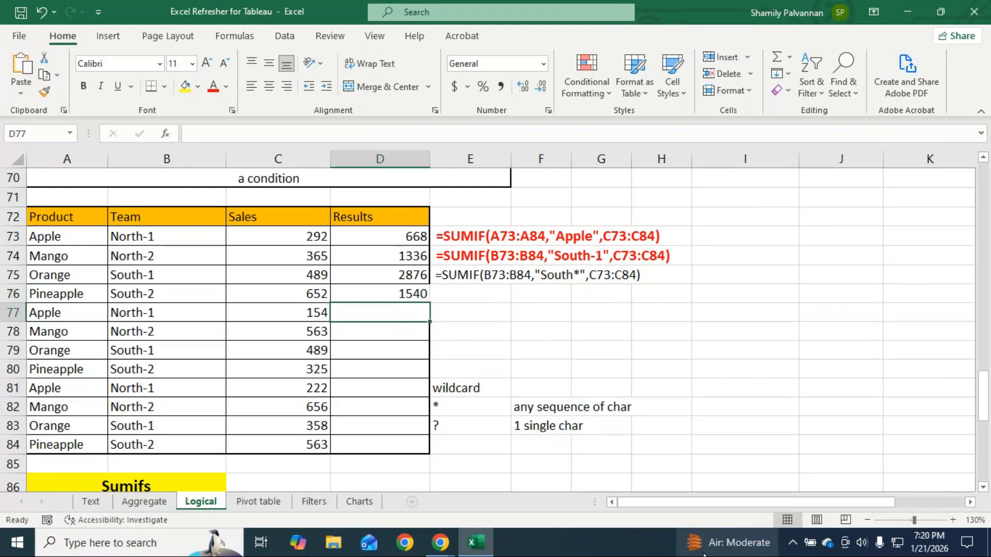
mouse_move(704, 555)
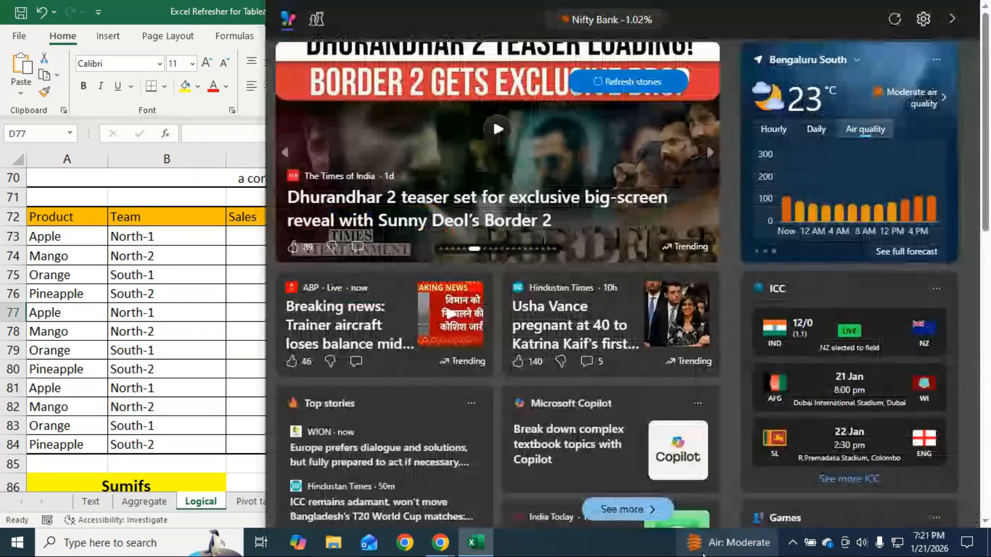
click(704, 555)
text(=sumif)
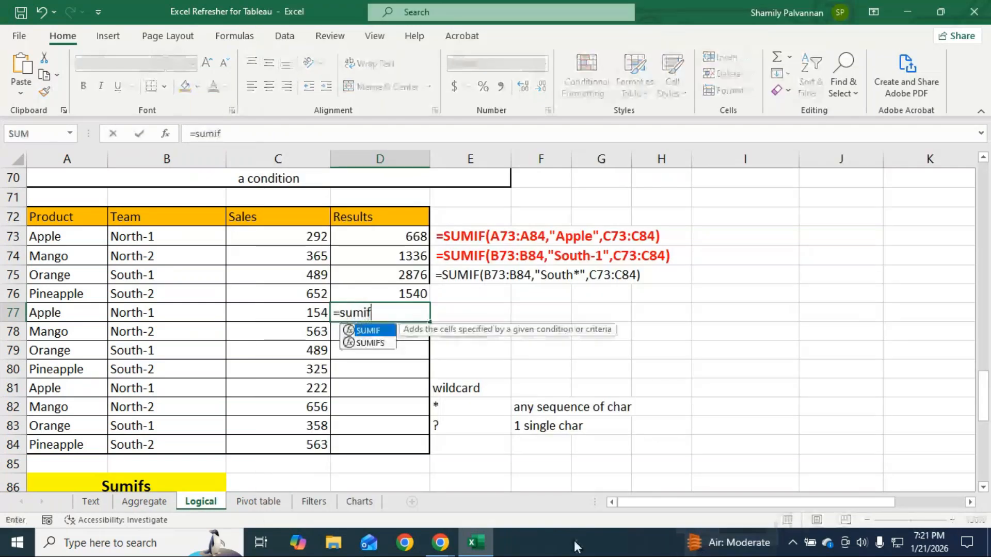
key(Tab)
drag(95, 235, 66, 438)
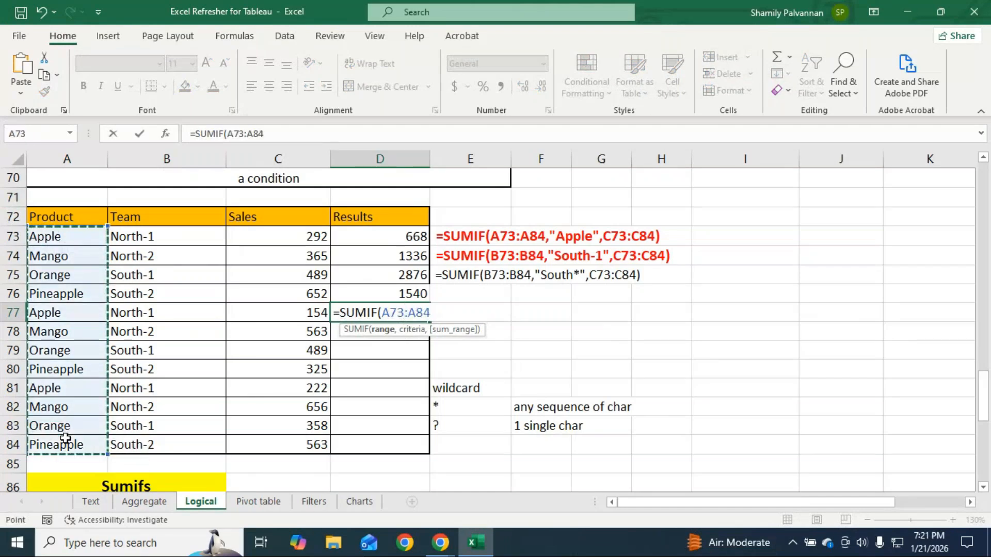
text(,)
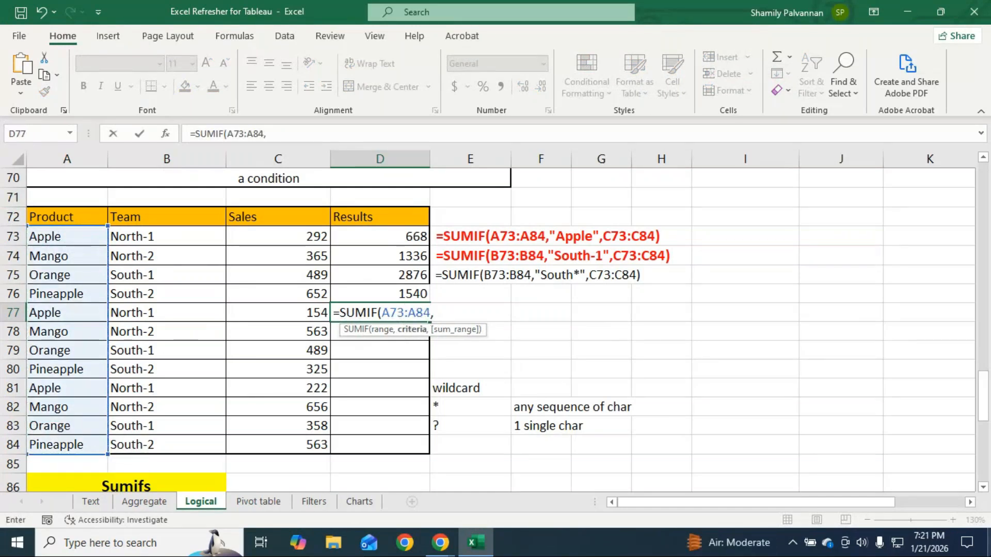
text("*)
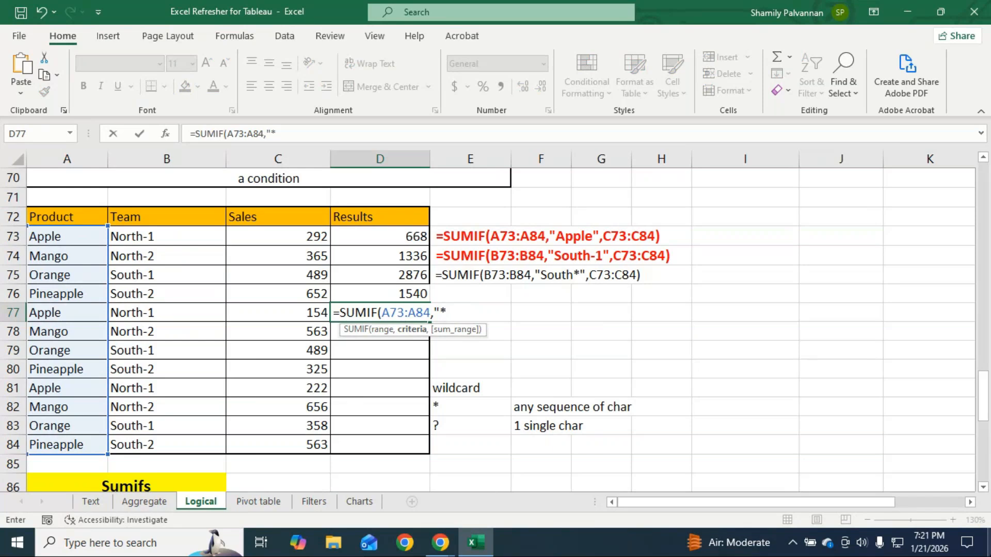
text(o")
text(,)
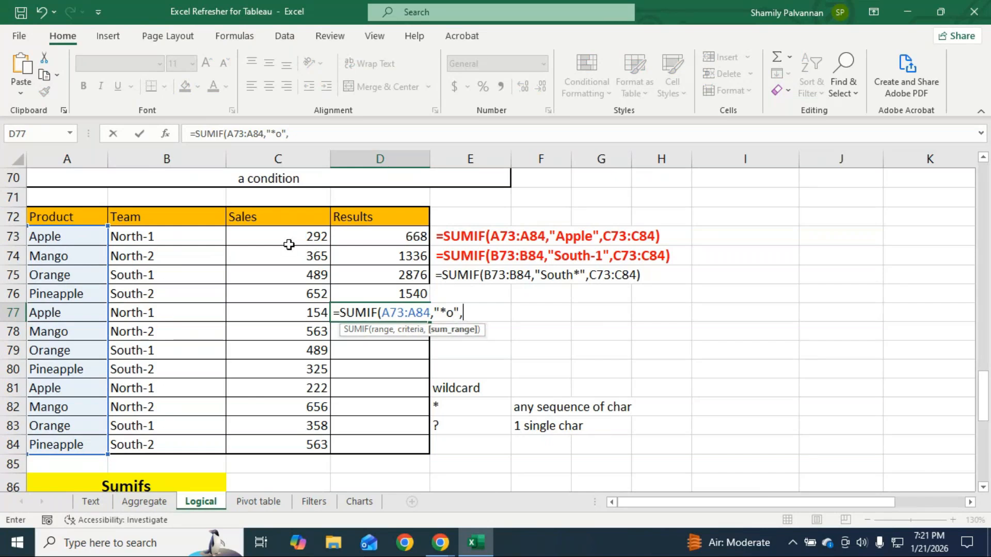
drag(289, 244, 309, 442)
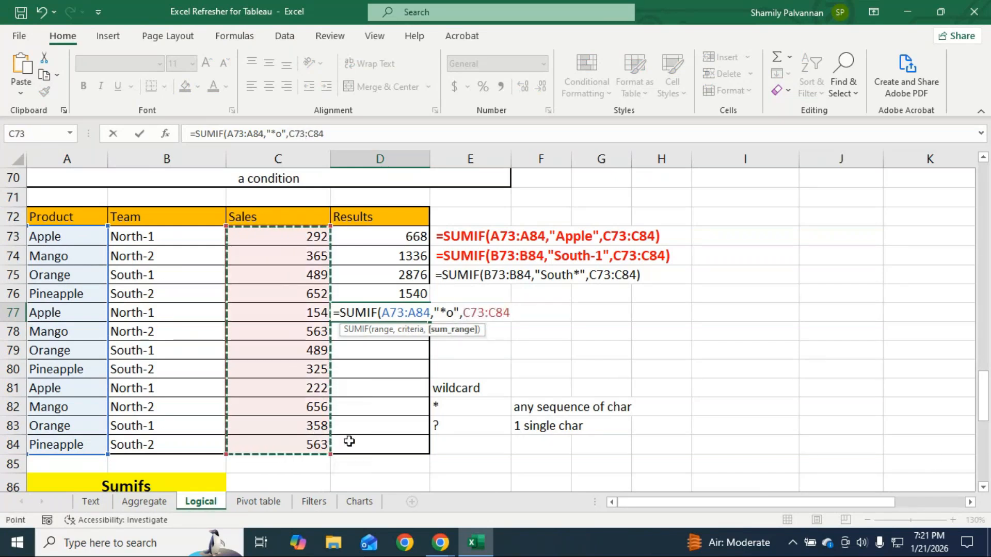
key(Return)
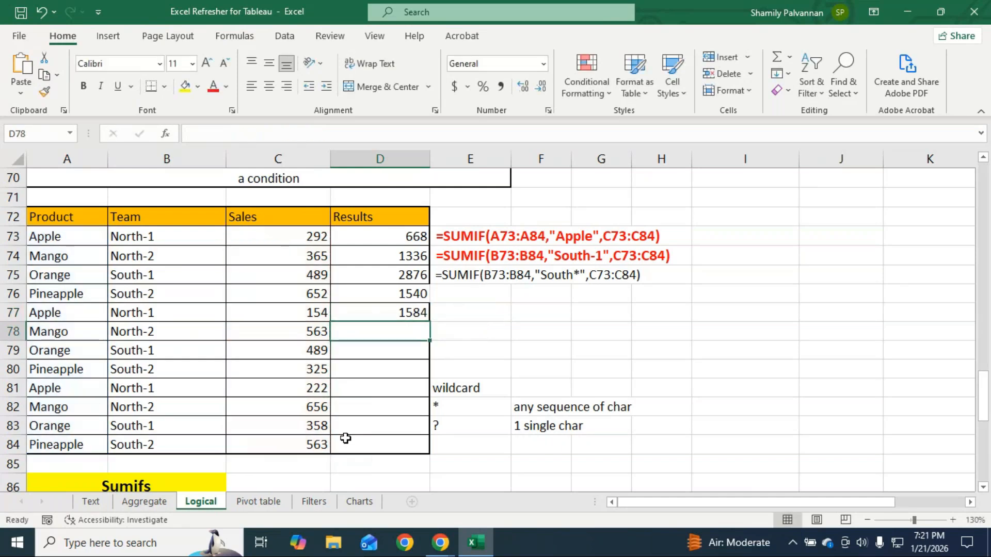
Check the Mango sales total with the scratch formula =365+563+656 in J77, and clear that cell.
click(836, 312)
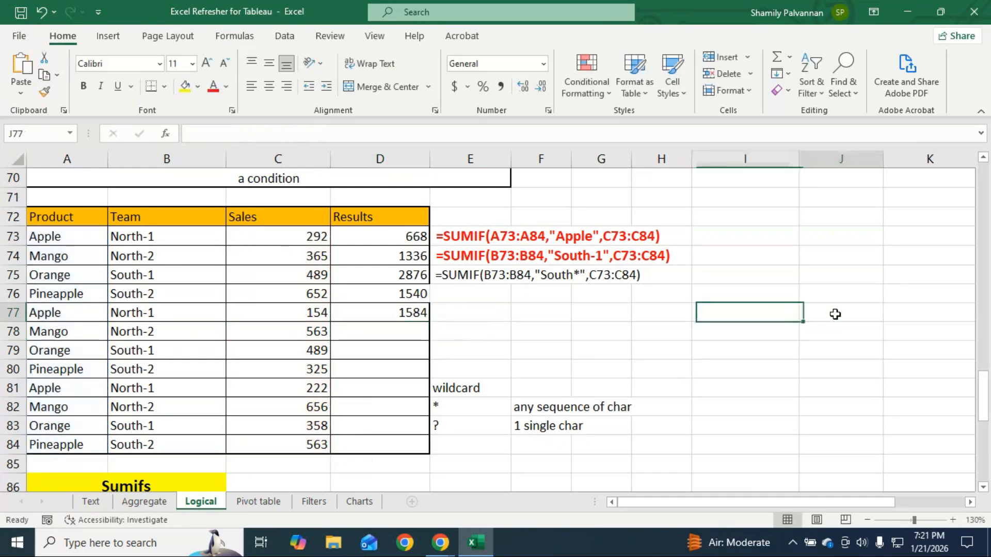
text(=)
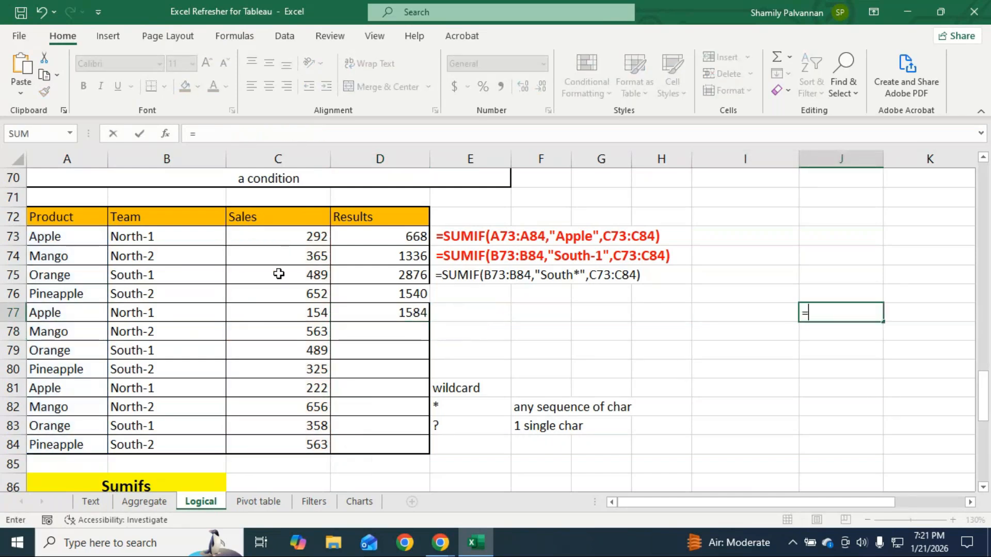
text(365+)
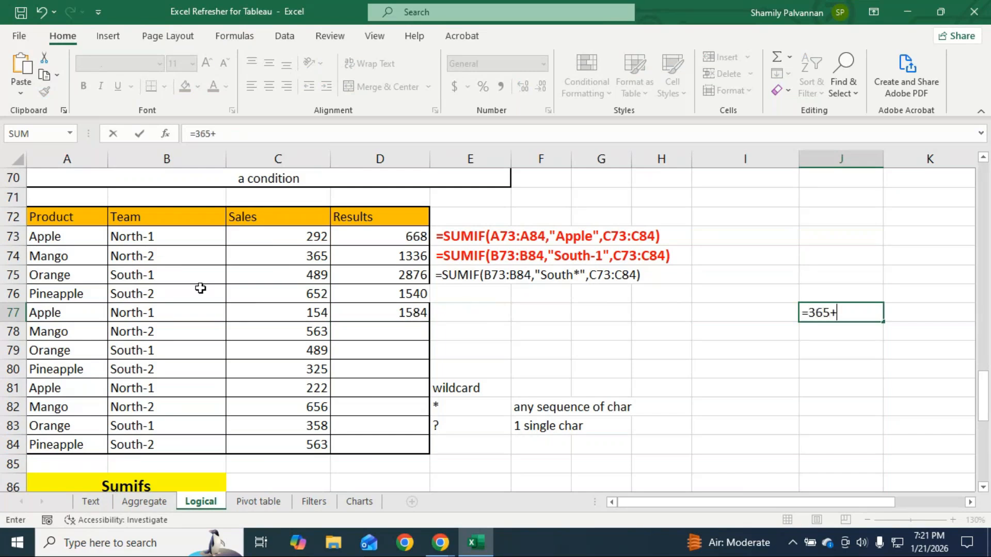
text(563+6)
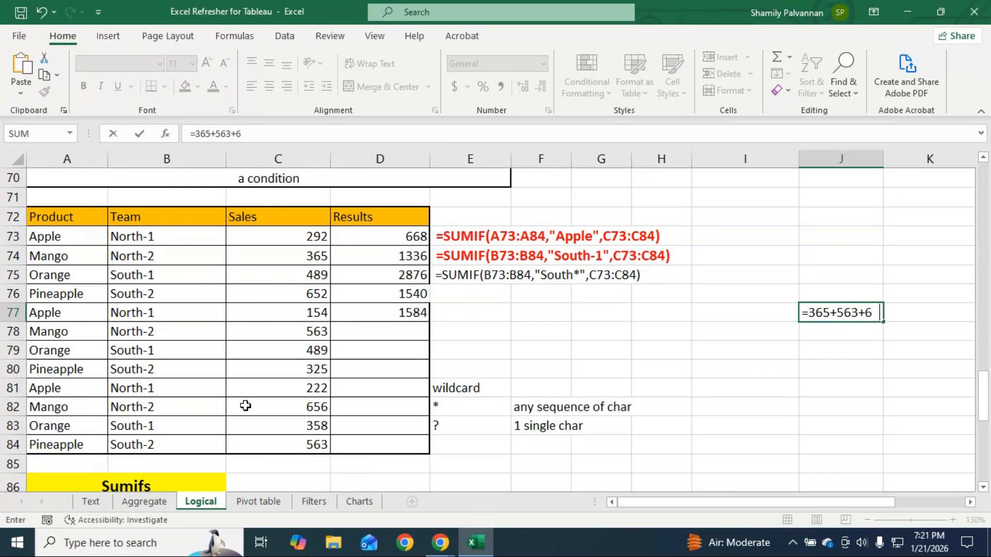
text(56)
key(Return)
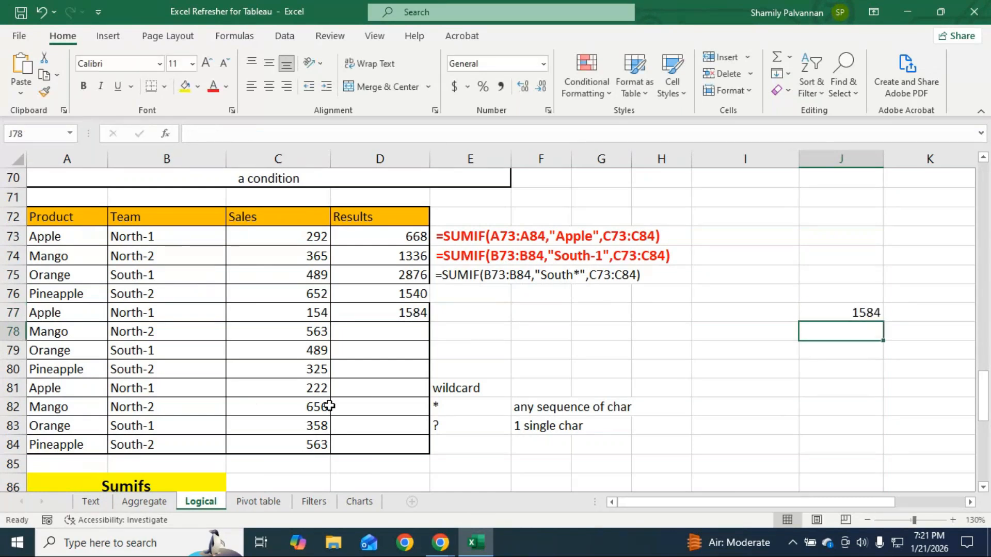
click(842, 313)
key(Delete)
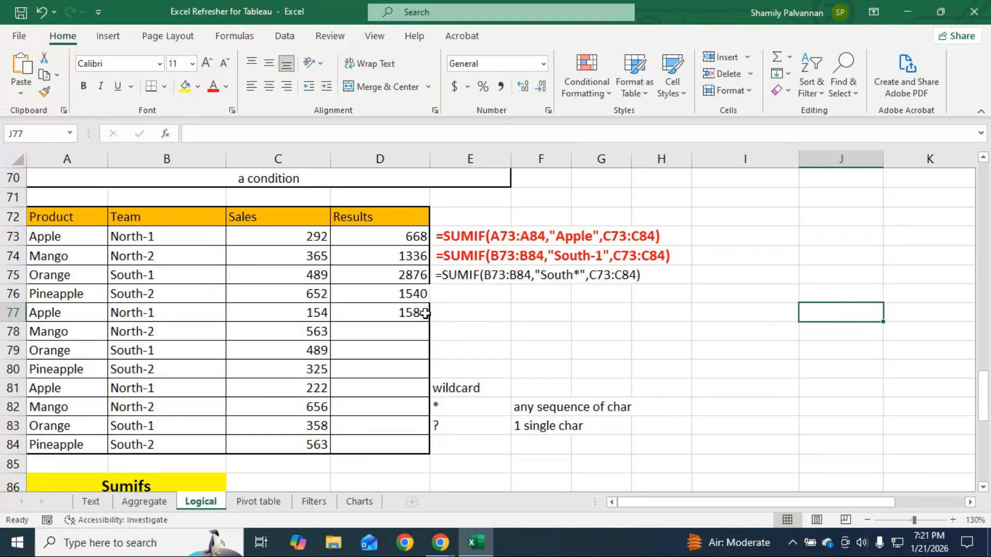
click(415, 297)
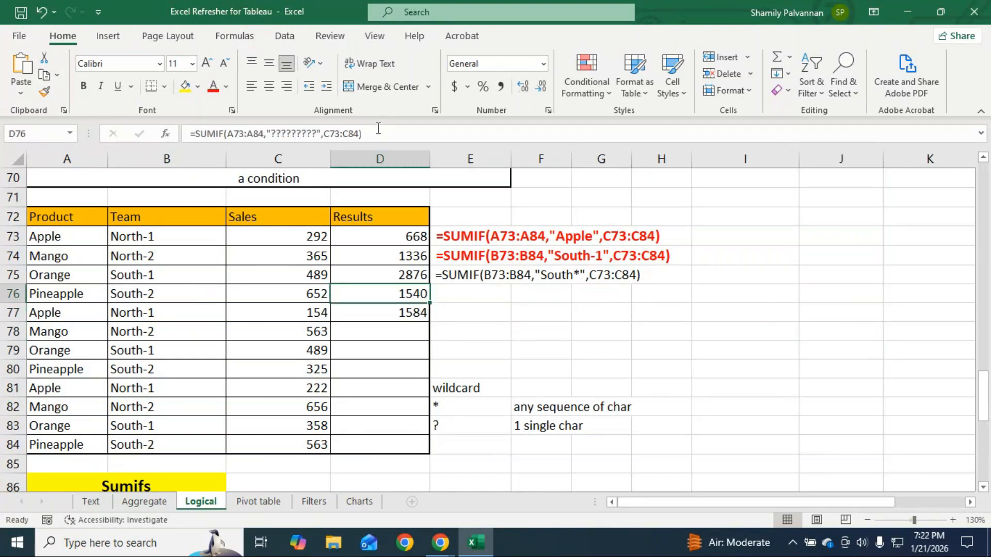
double_click(416, 297)
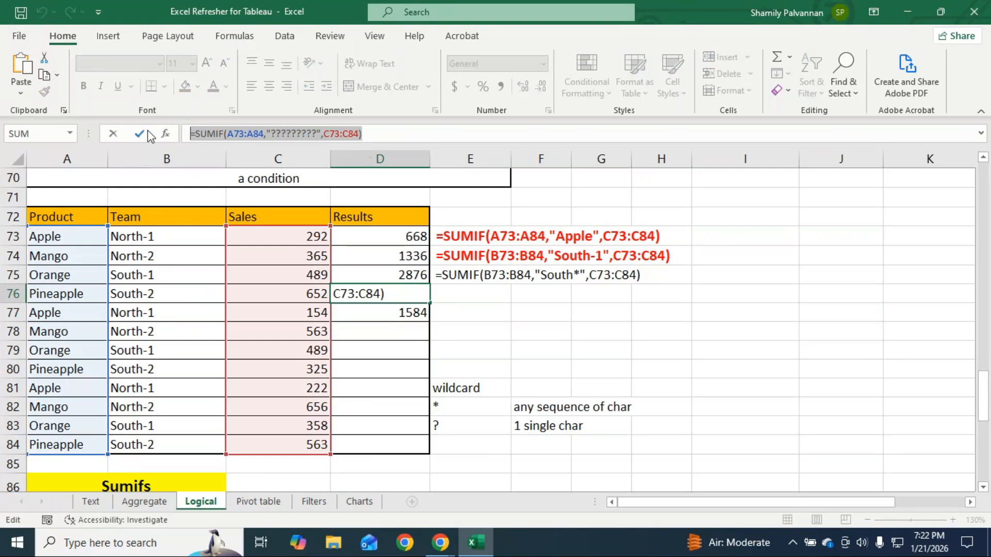
key(ctrl+x)
key(Return)
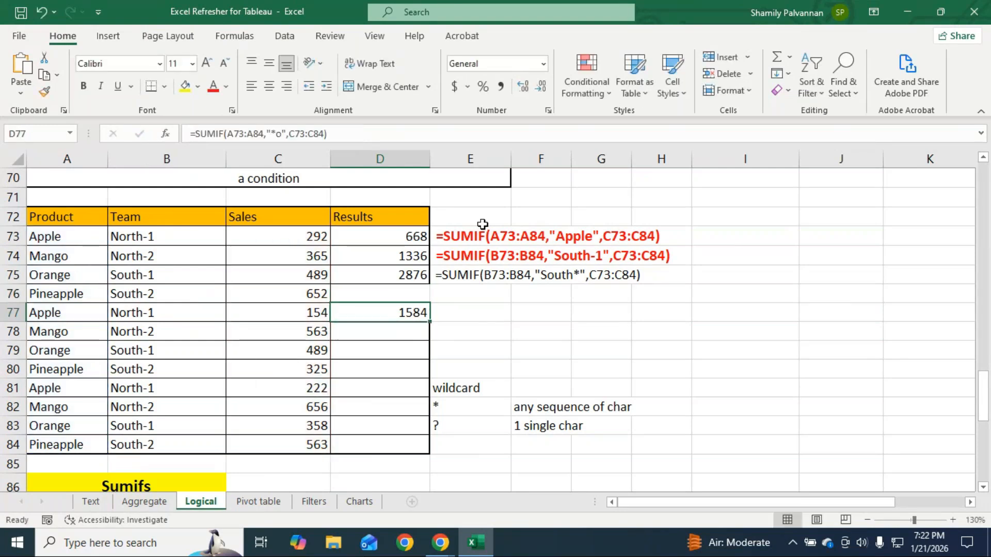
click(467, 298)
click(395, 295)
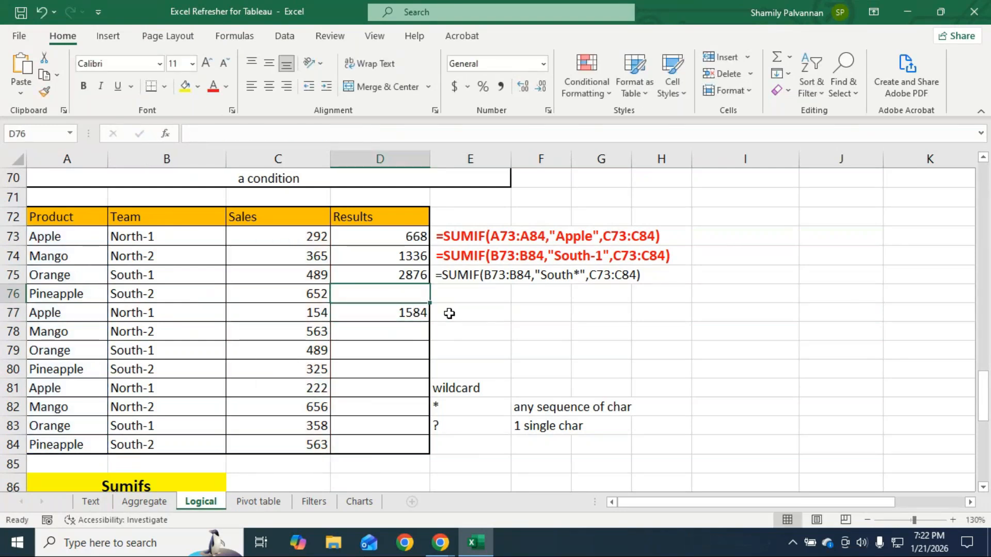
key(ctrl+v)
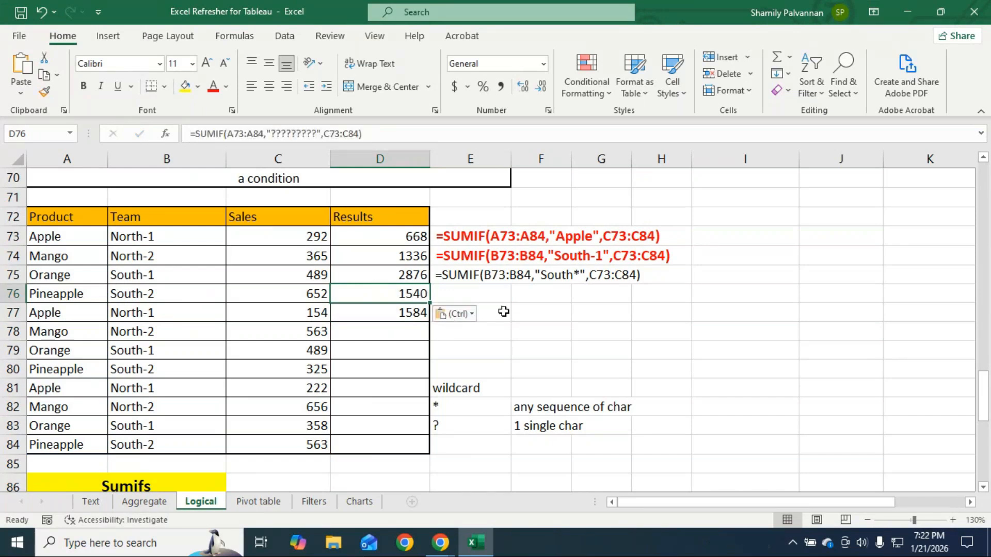
Copy the nine-character wildcard SUMIF formula from D76 into E76 as visible text.
drag(362, 134, 152, 135)
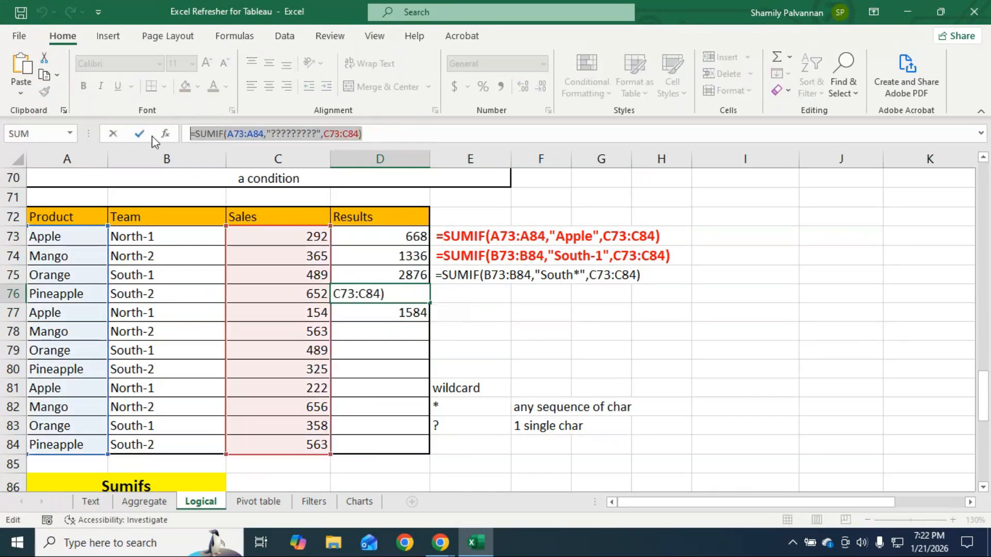
key(Return)
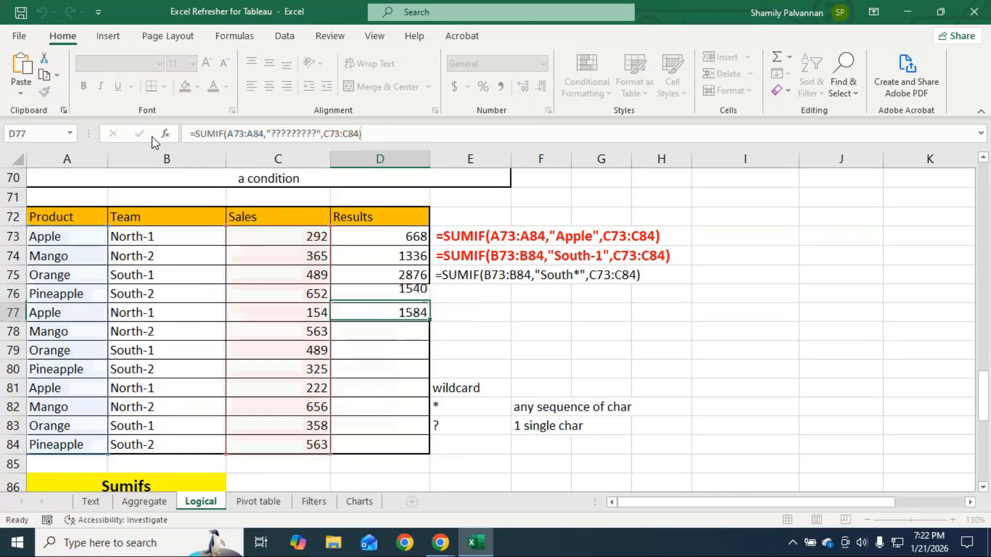
double_click(458, 298)
key(ctrl+v)
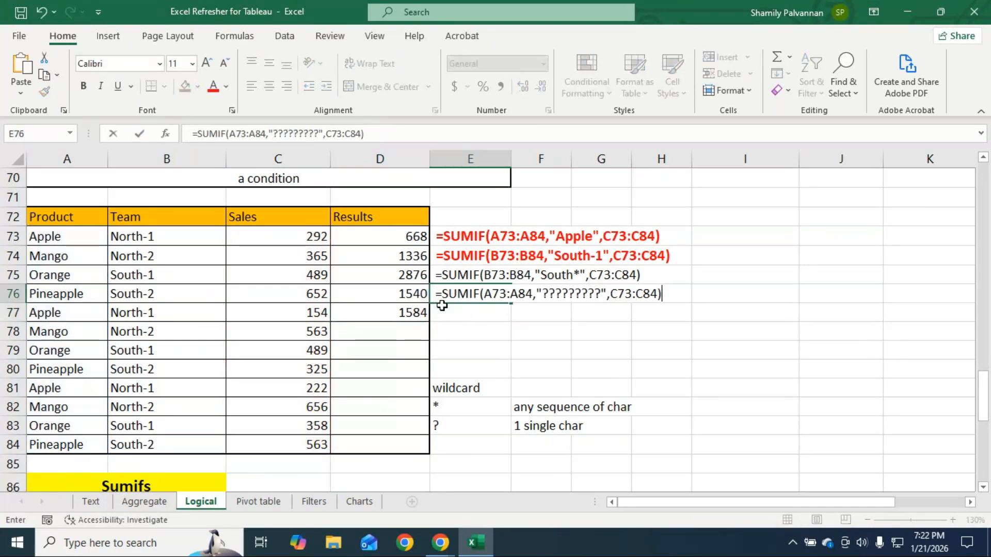
Copy the "*o" SUMIF formula from D77 into E77 as visible text.
click(420, 313)
drag(351, 135, 226, 137)
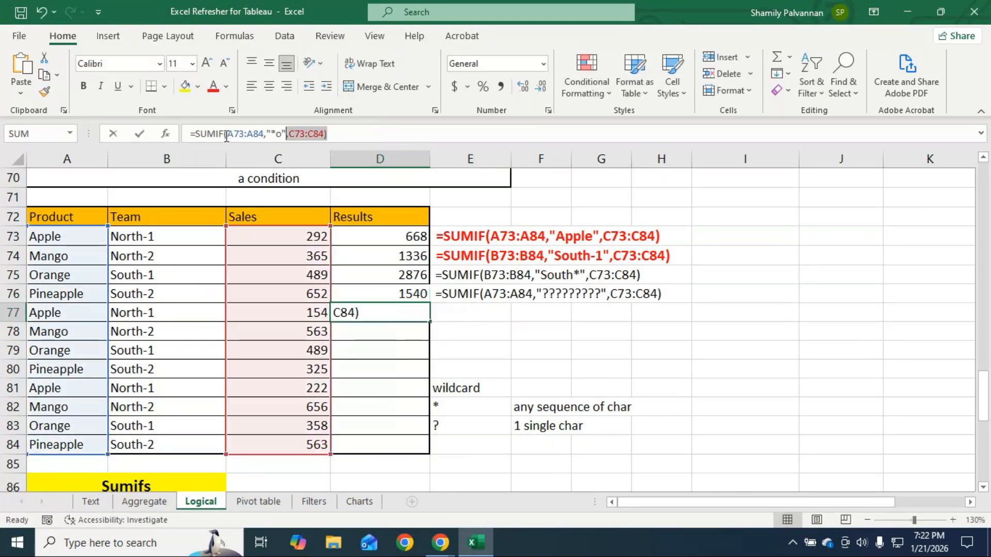
key(Return)
click(477, 318)
double_click(478, 318)
key(ctrl+v)
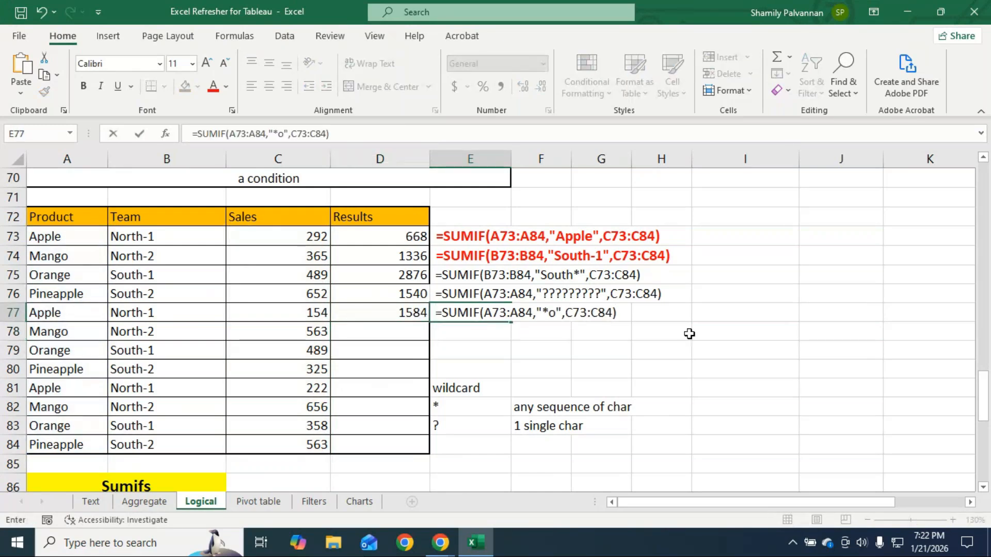
Format the documented wildcard formulas in E75:E77 in light blue, bold, 12-point text.
drag(503, 276, 509, 316)
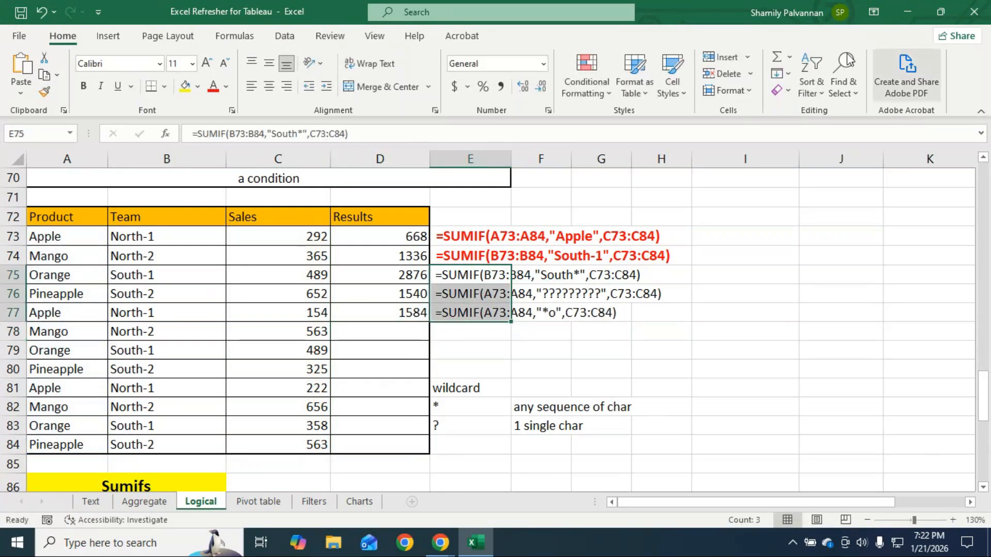
click(226, 90)
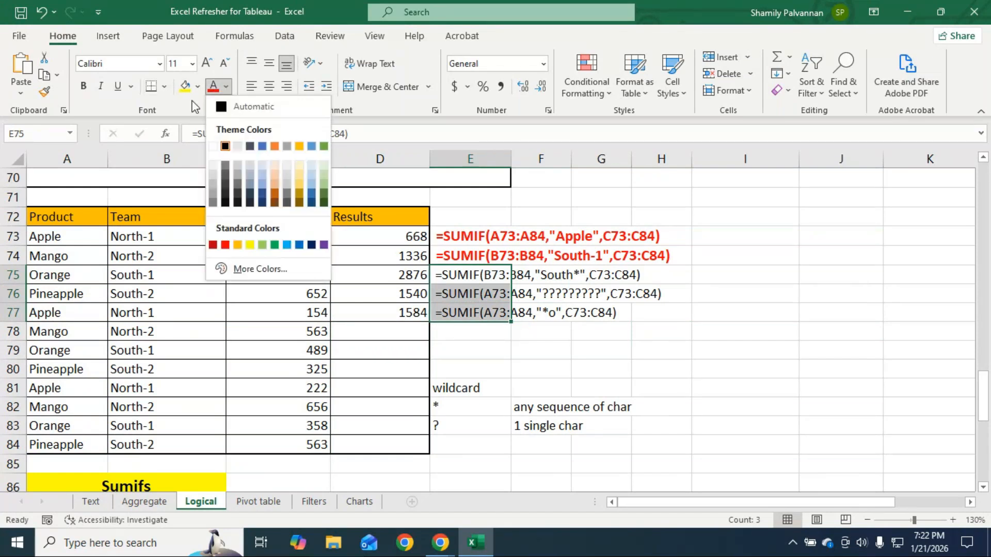
click(241, 246)
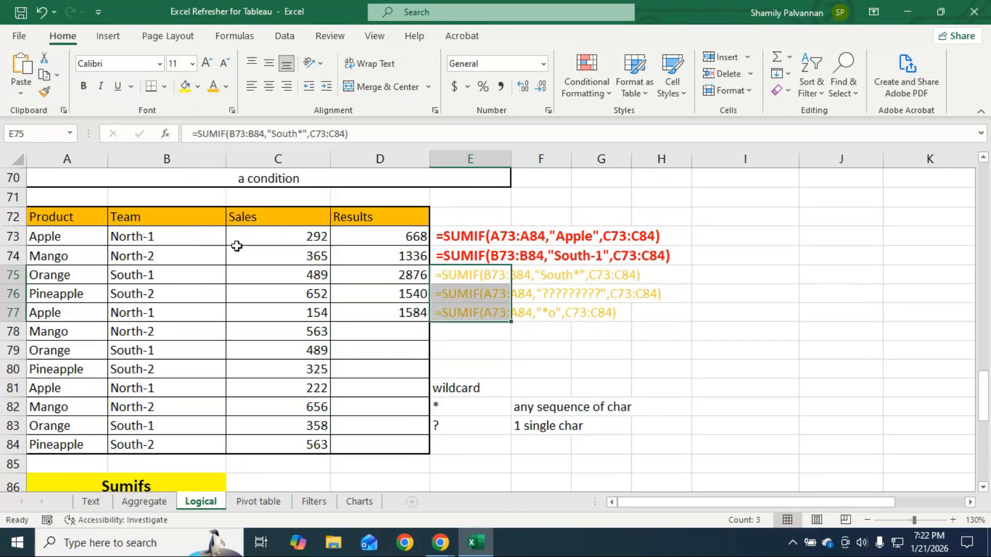
click(227, 89)
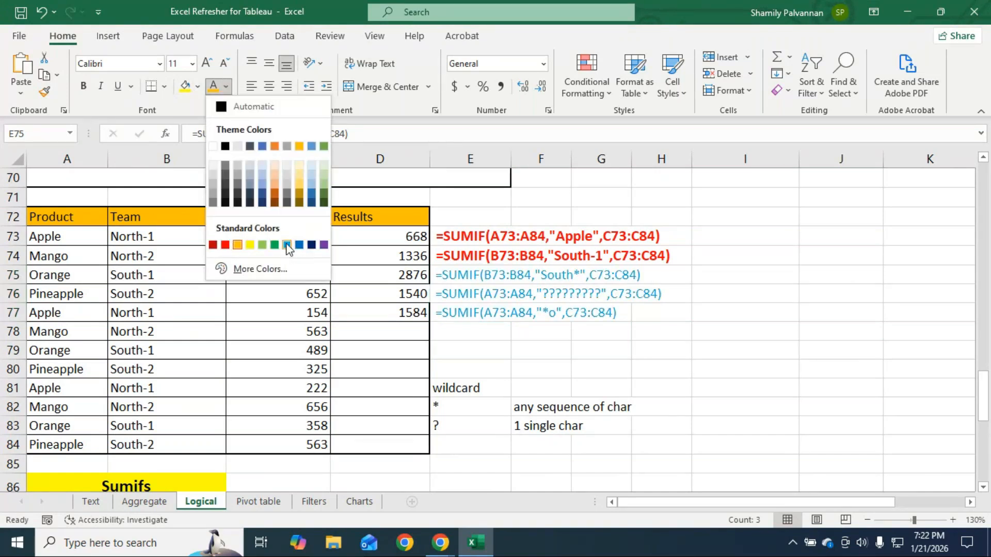
click(298, 244)
click(207, 62)
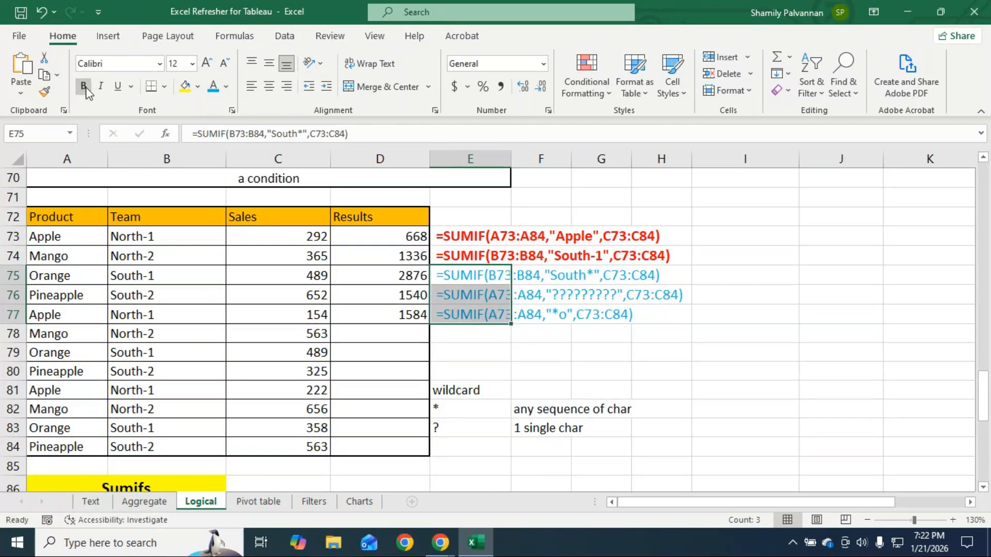
click(84, 85)
click(717, 296)
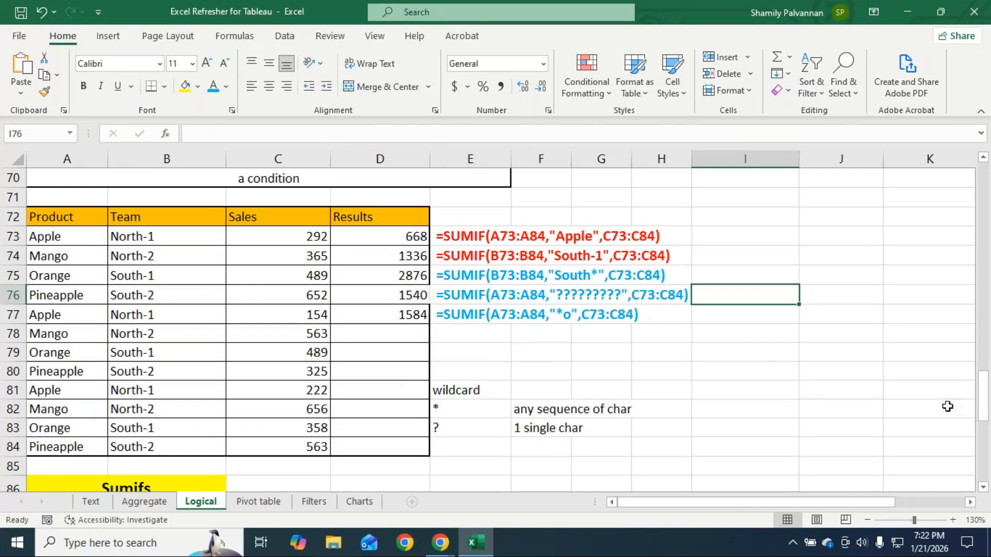
click(784, 347)
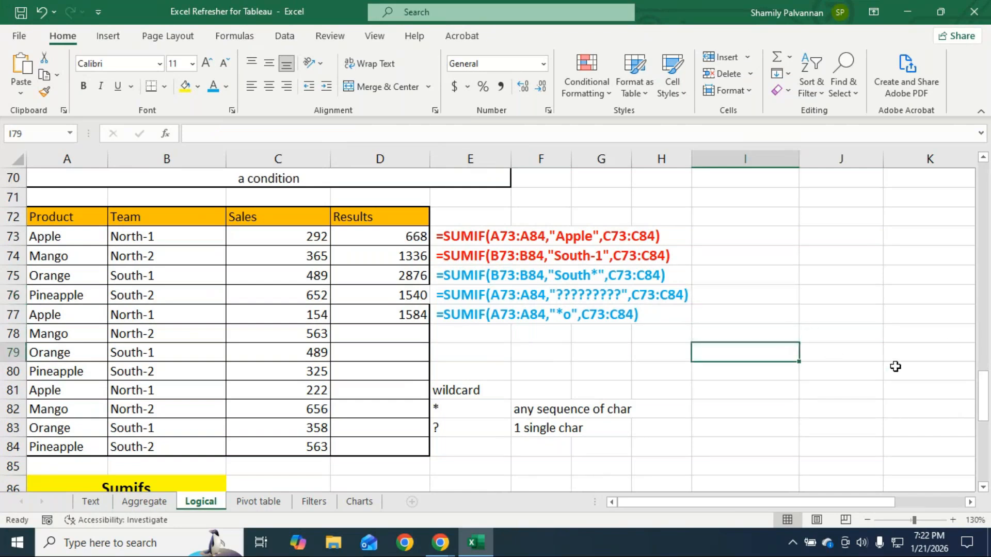
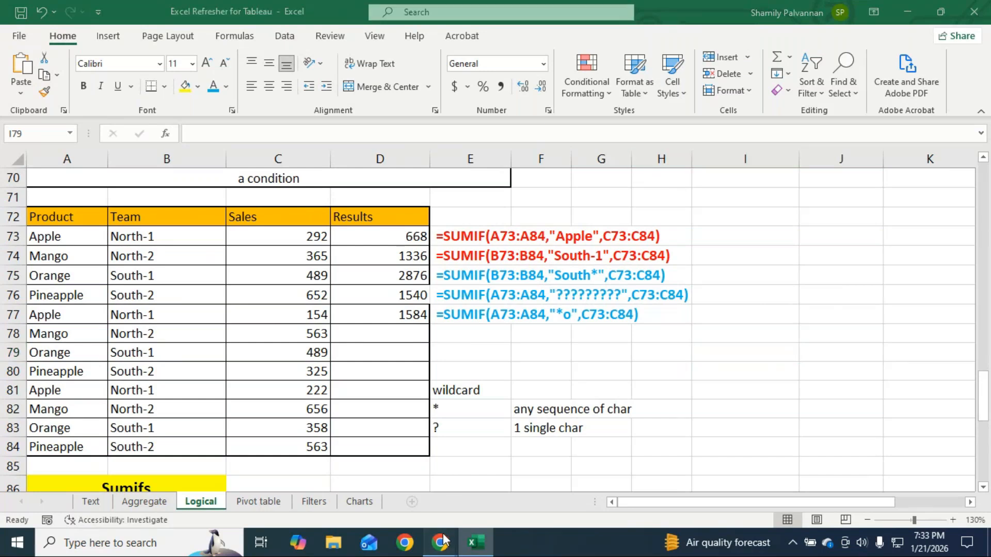
Switch to the GoTo Meeting window in Chrome to check the session, and return to the Excel workbook.
mouse_move(440, 542)
click(454, 480)
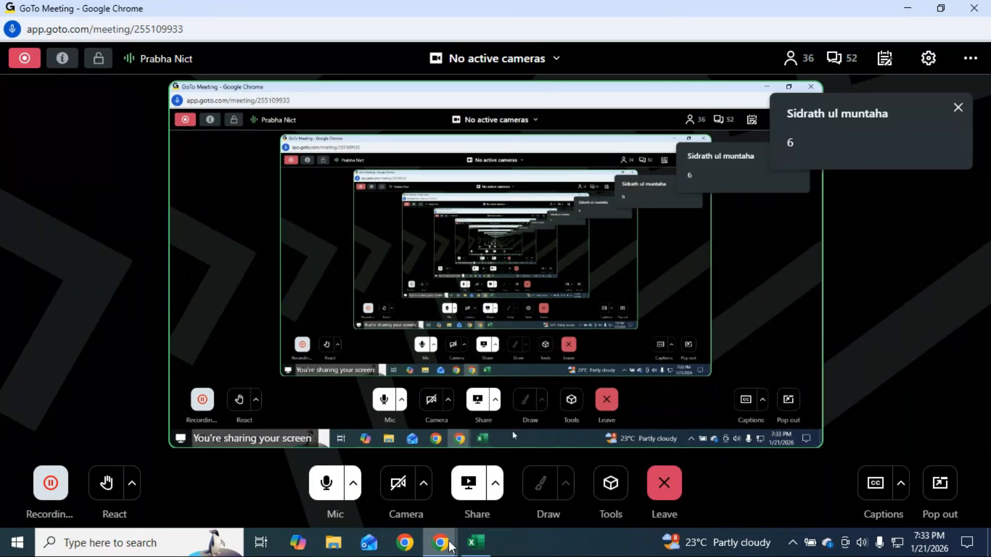
click(474, 543)
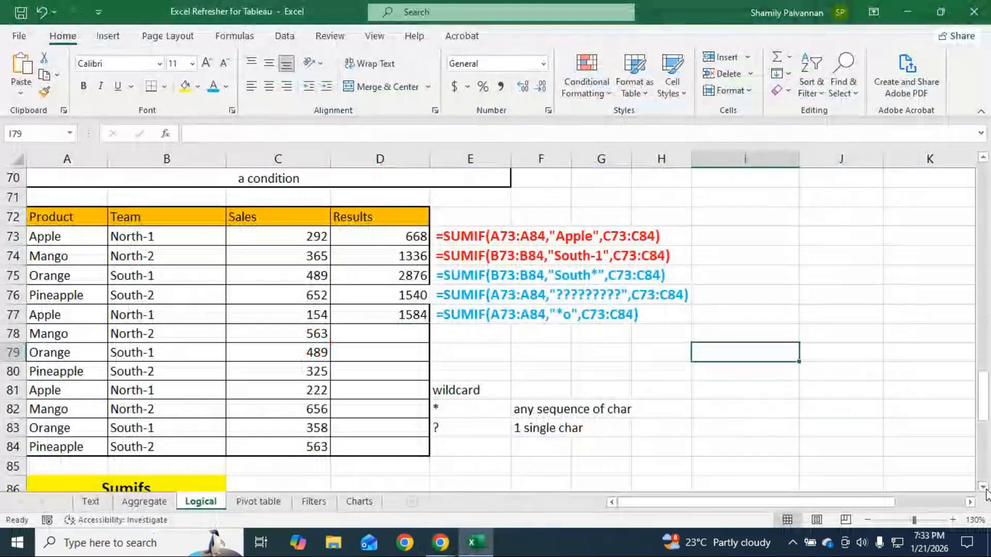
Narrow columns B, C and D at the Sumifs practice table.
scroll(986, 493, down, 2)
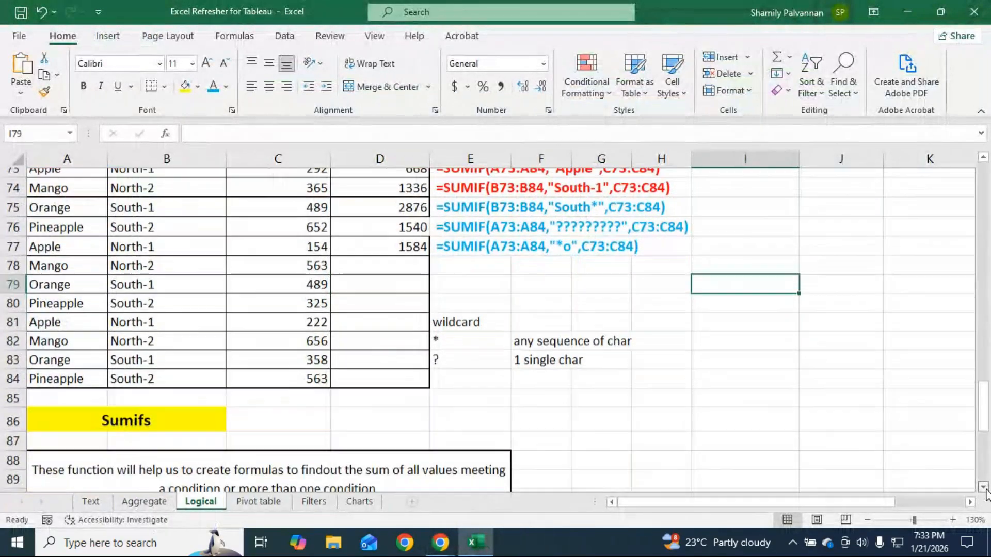
click(986, 493)
scroll(985, 493, down, 4)
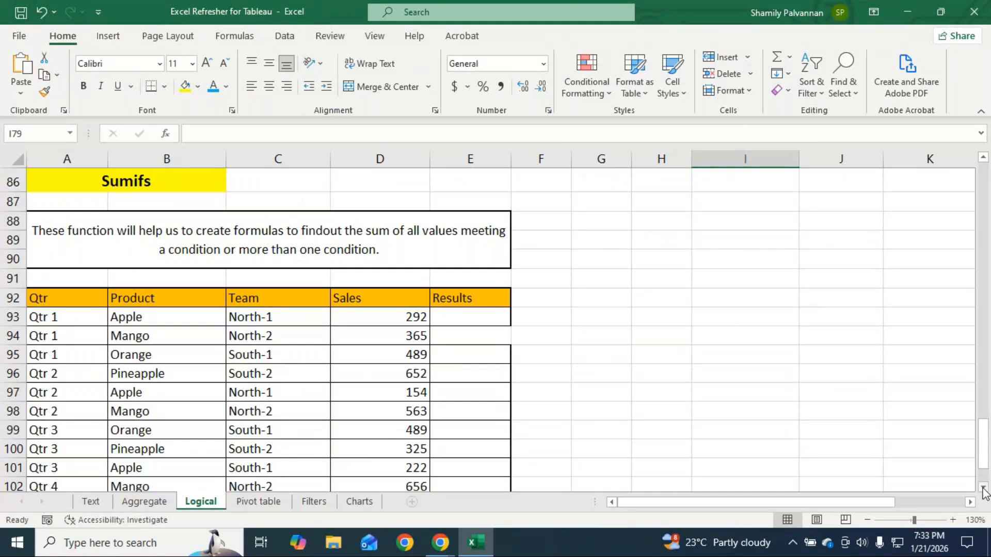
scroll(983, 490, down, 1)
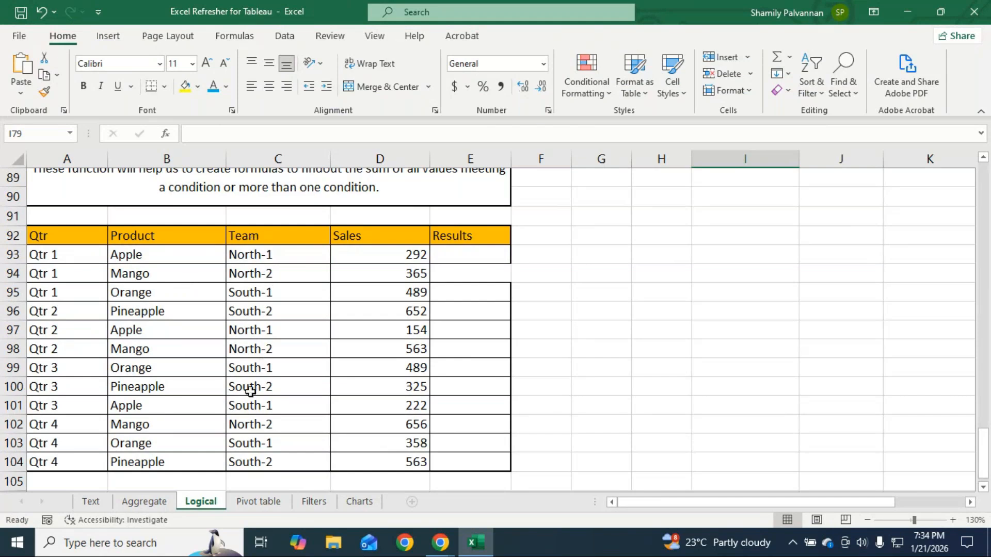
drag(226, 160, 204, 160)
drag(307, 161, 289, 161)
drag(388, 158, 364, 155)
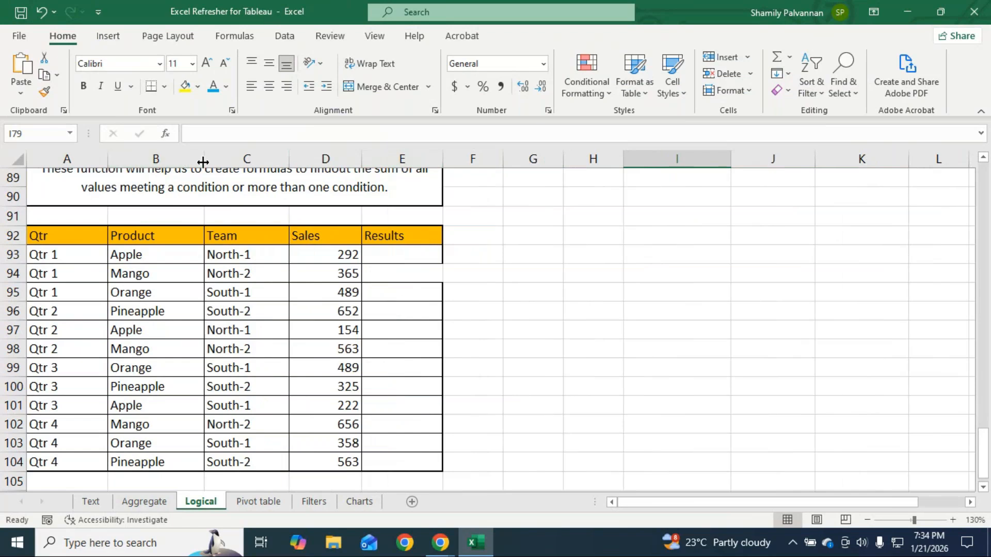
drag(203, 162, 197, 163)
Start a SUMIFS formula in E93 with sum range D93:D104 and the criterion "Qtr 1" on A93:A104.
click(394, 255)
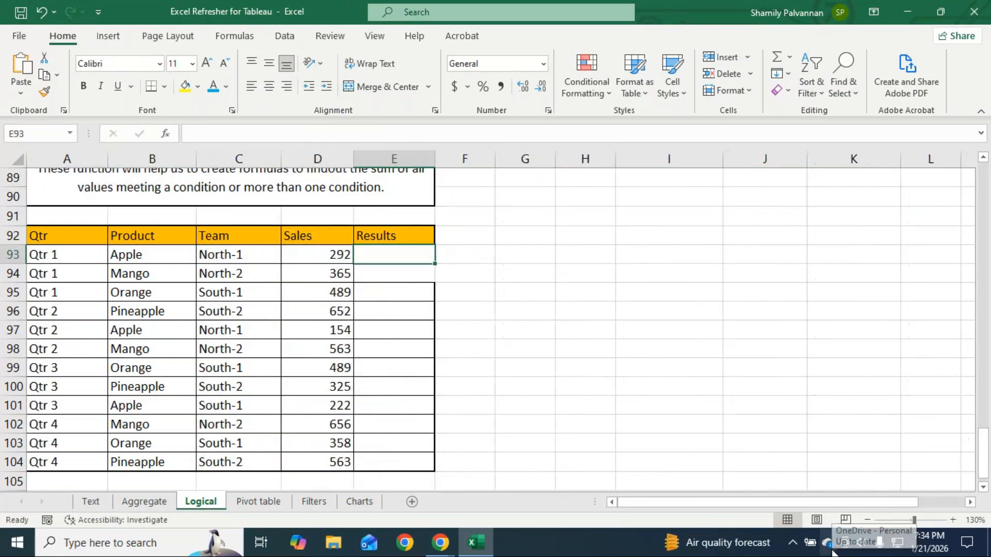
text(=sumif)
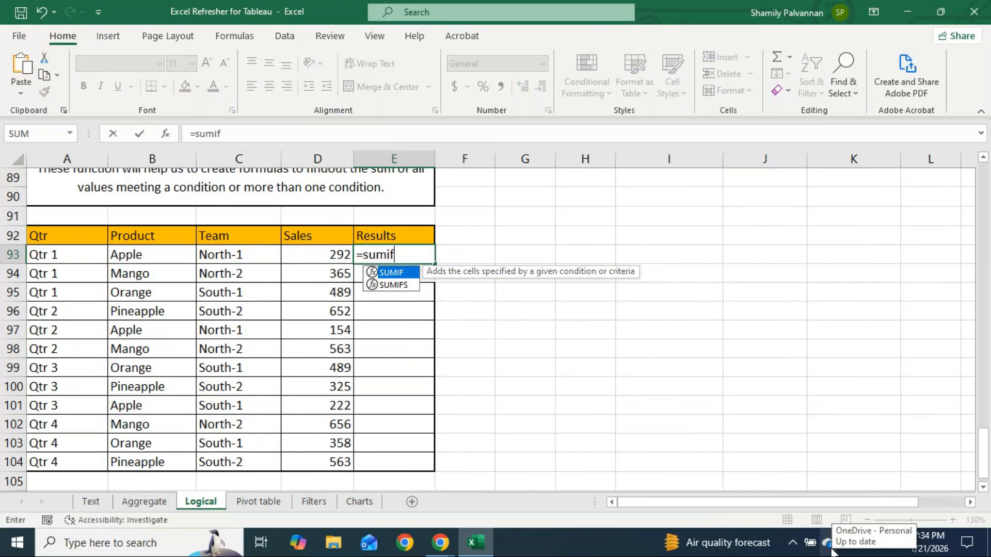
text(s)
key(Tab)
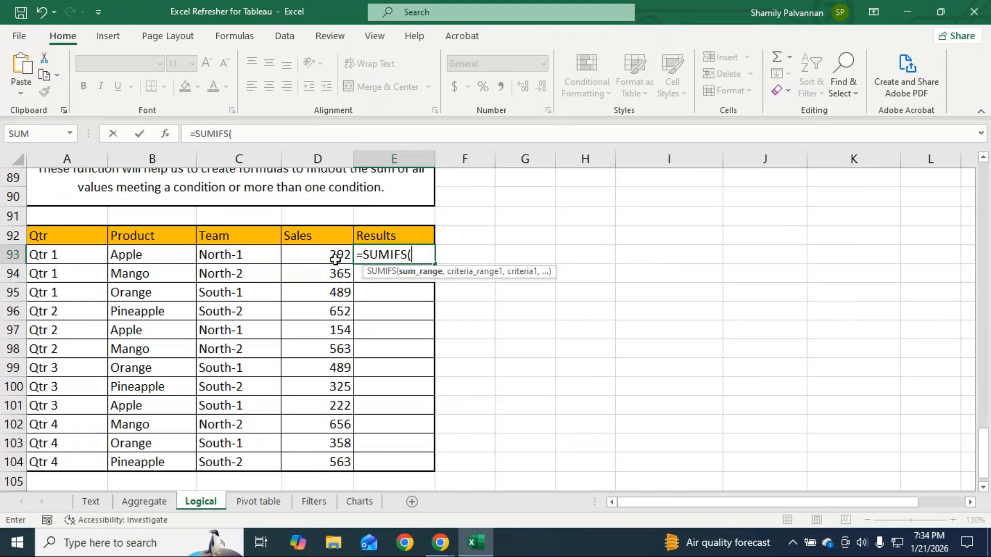
drag(335, 259, 331, 458)
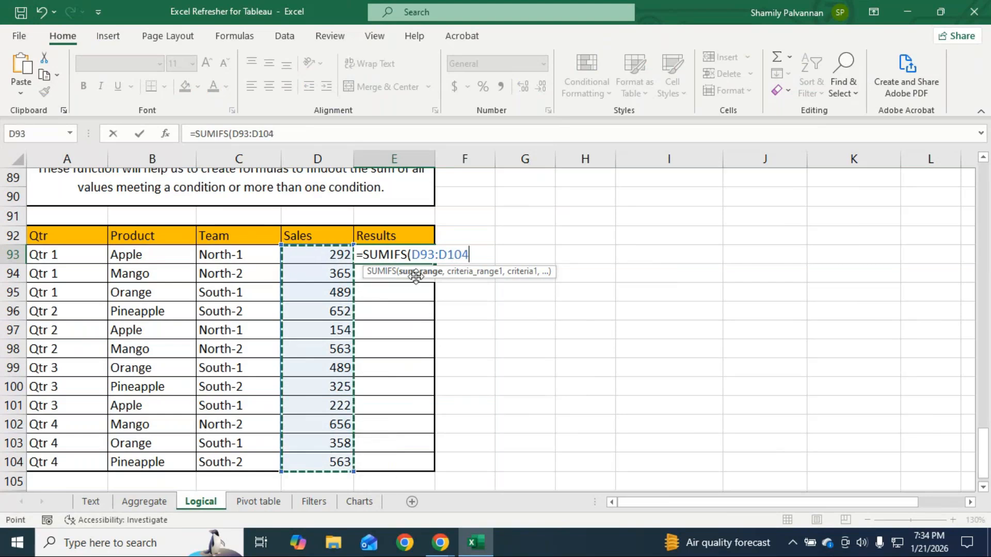
text(,)
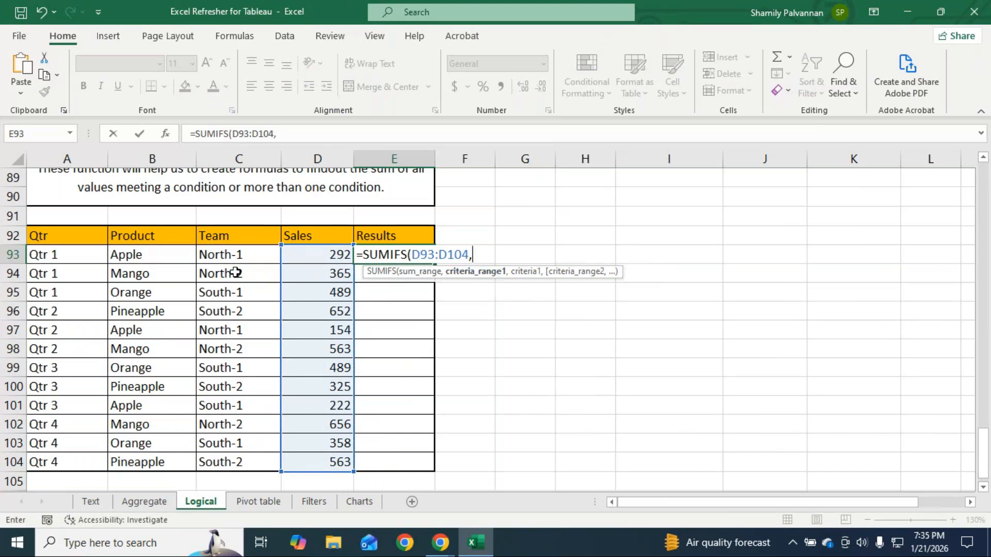
drag(76, 256, 67, 458)
text(,")
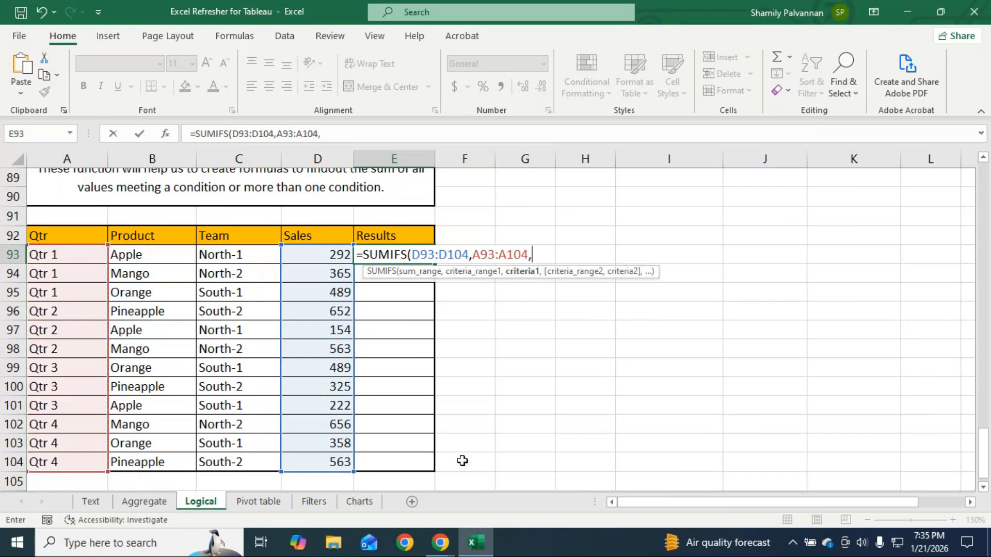
text(Qtr 1)
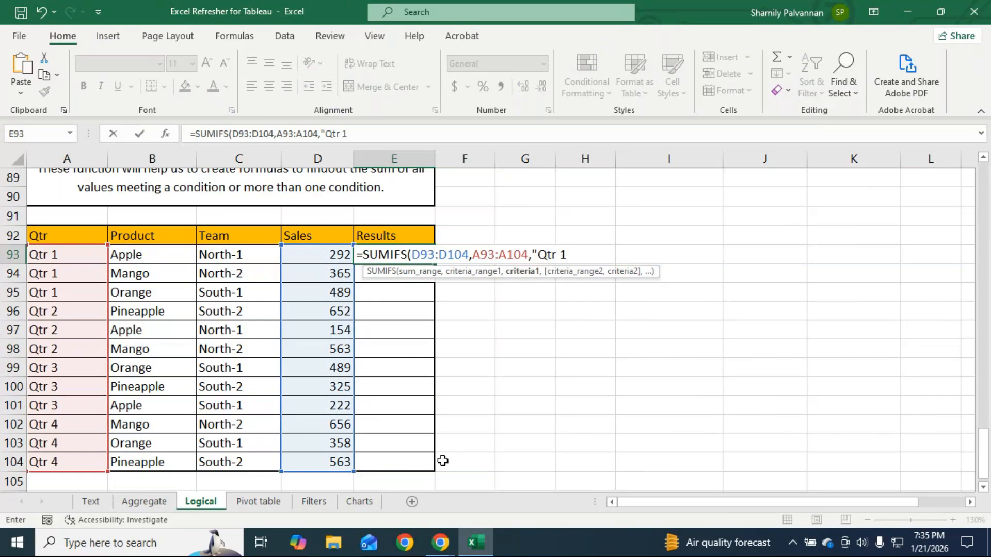
text(",)
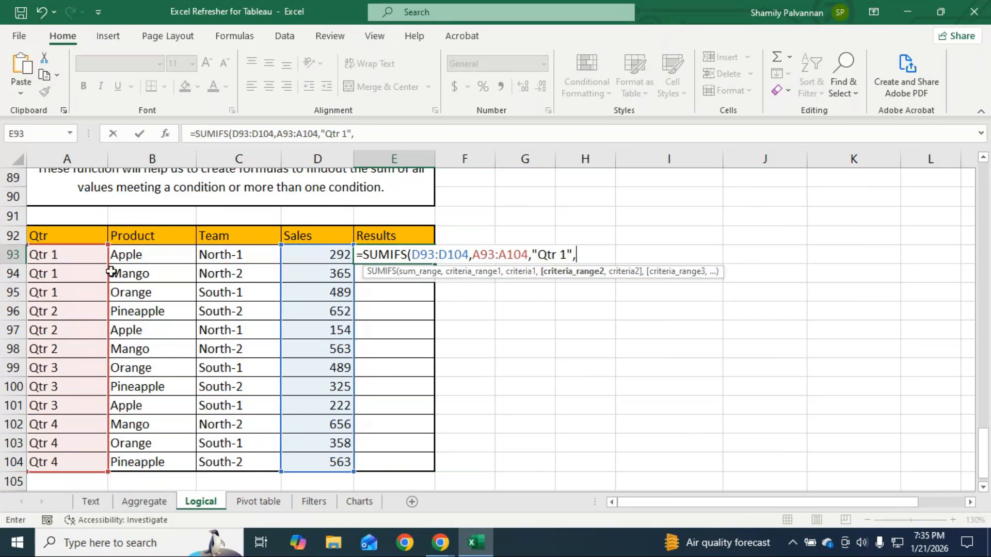
Complete the SUMIFS formula in E93 with the second criterion "North*" on the Team range C93:C104.
drag(221, 256, 236, 462)
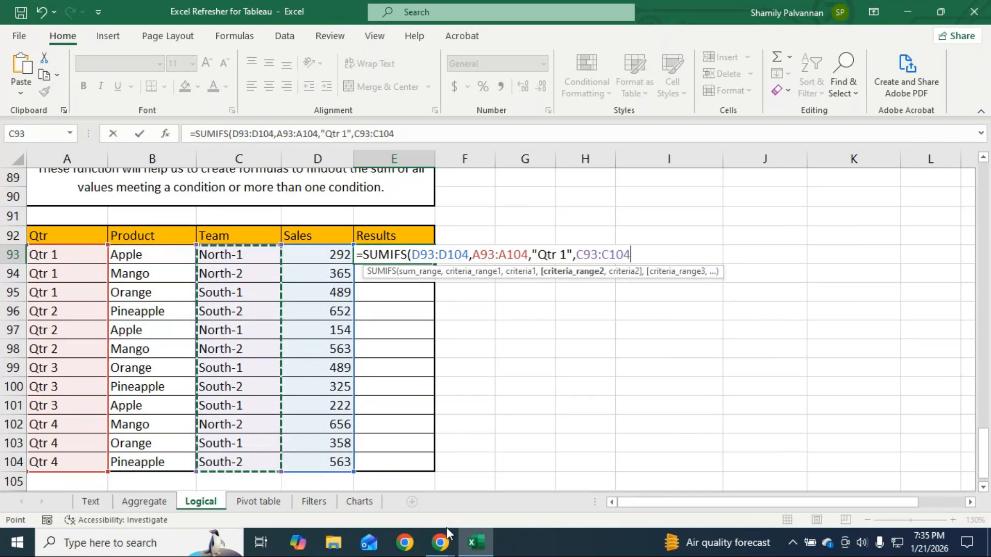
text(,)
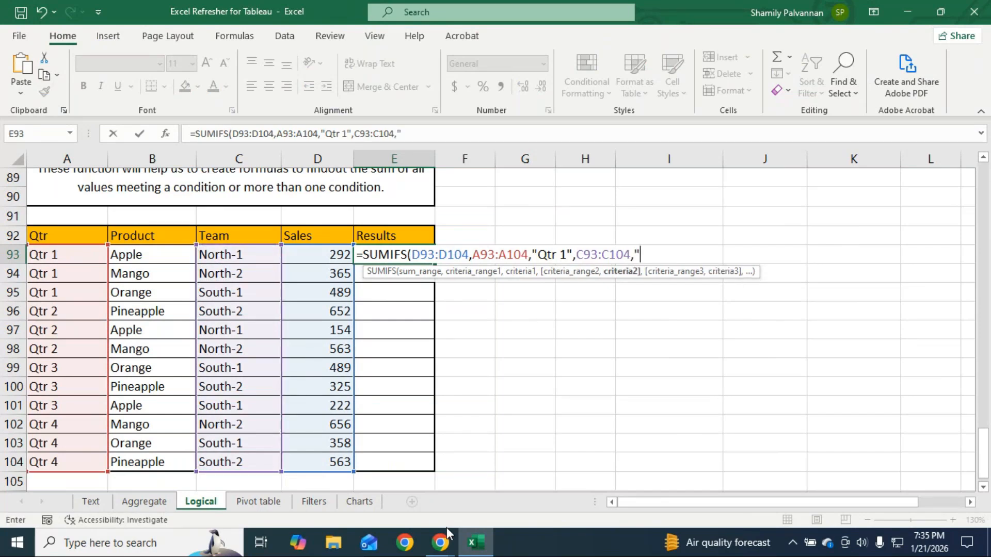
text( North-)
key(BackSpace)
text(*")
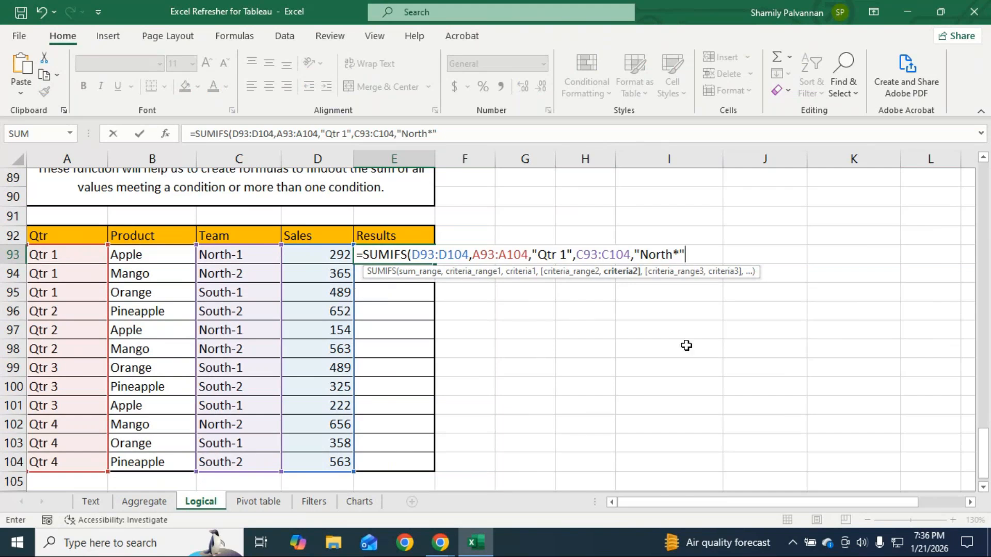
text())
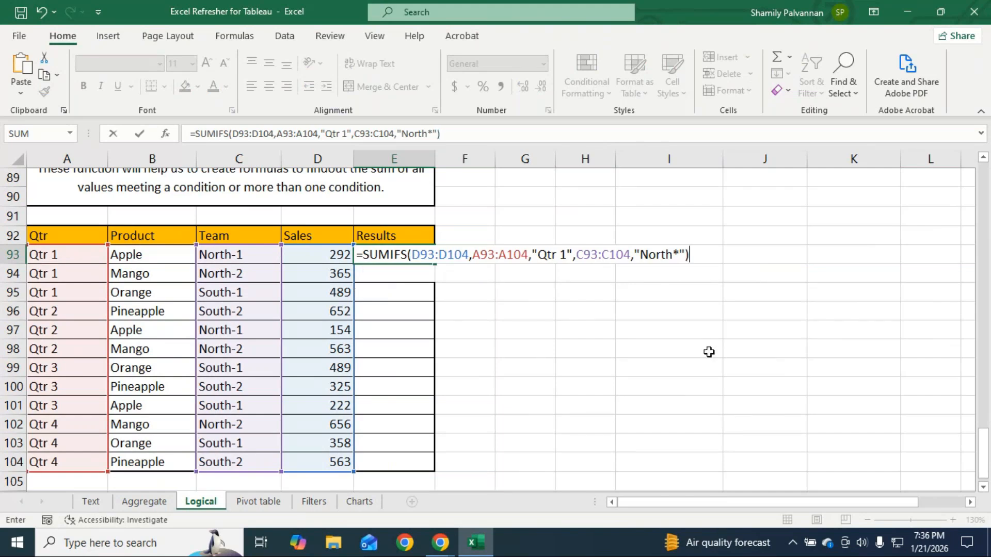
key(Return)
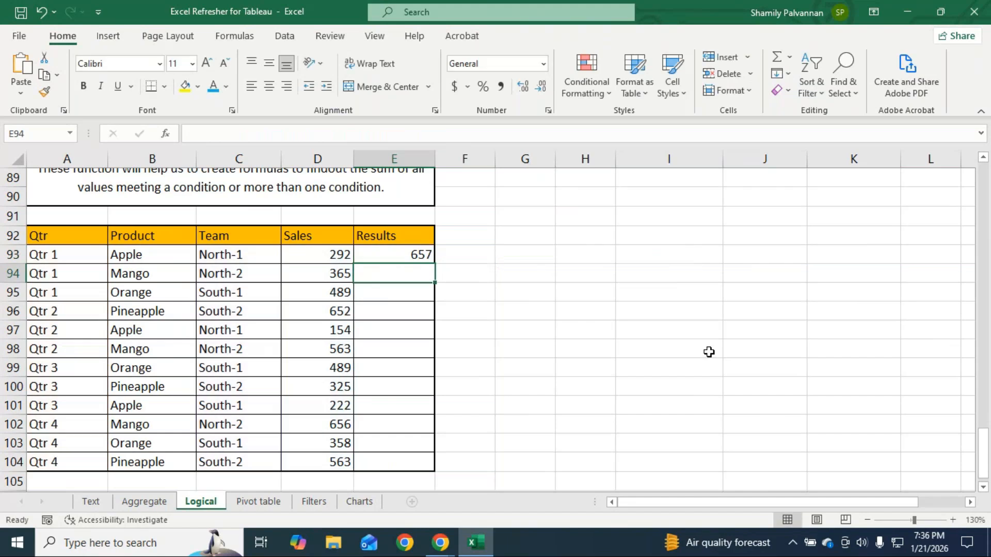
Start a SUMIFS formula in E94 with sum range D93:D104 and the criterion "Qtr*" on A93:A104.
text(=su)
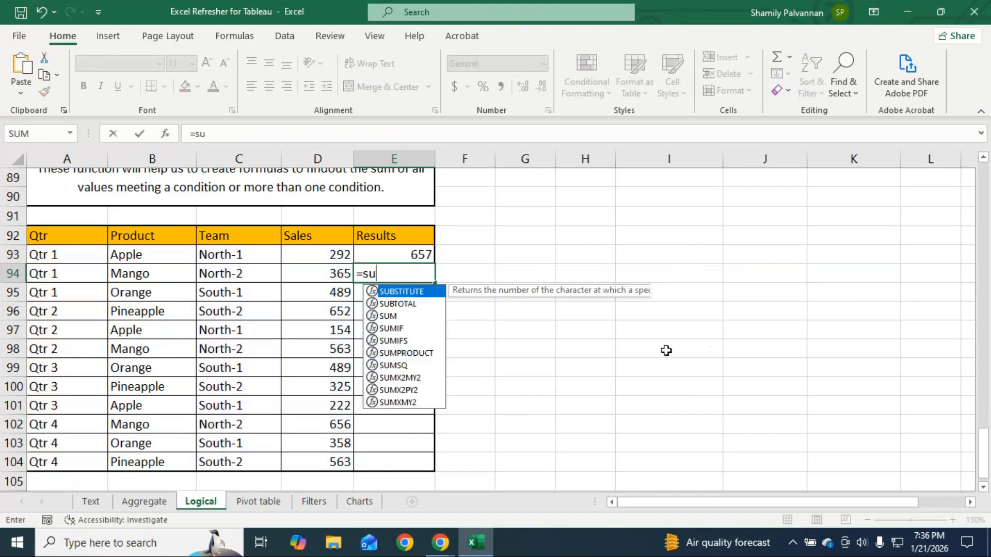
text(mifs)
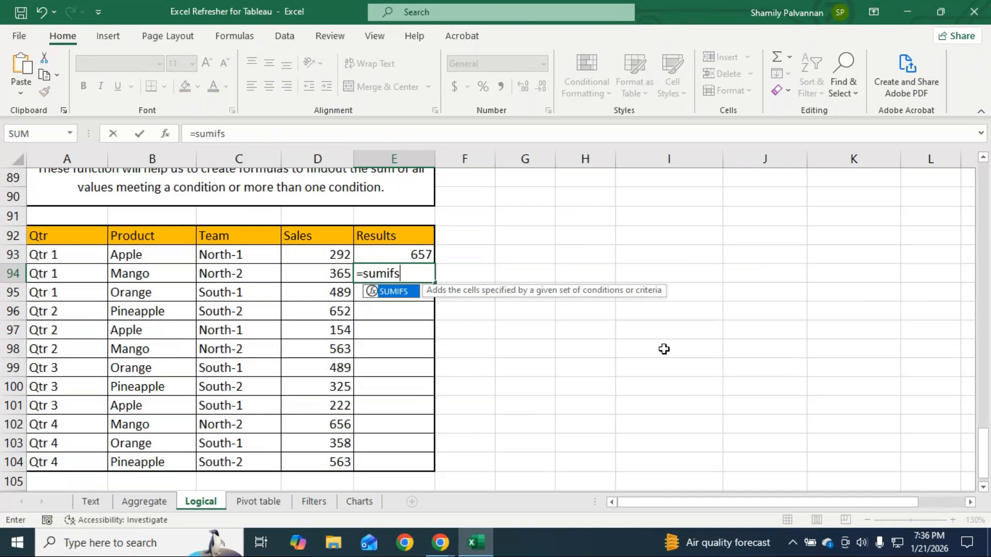
key(Tab)
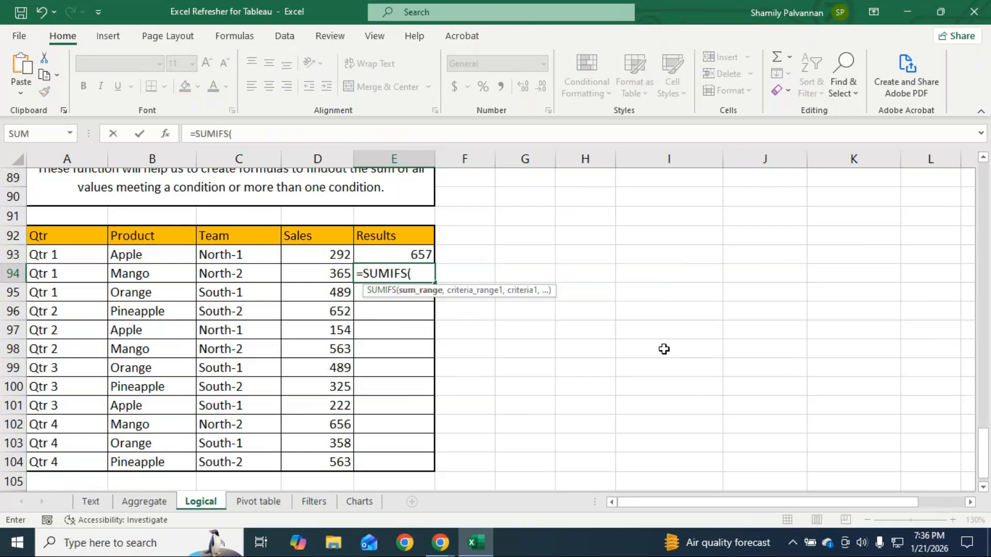
drag(316, 253, 321, 460)
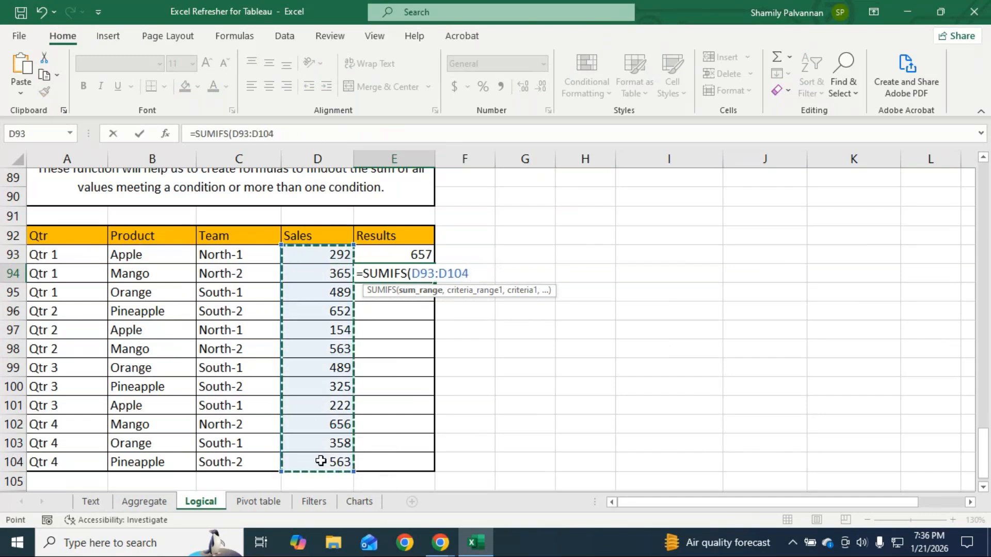
text(,)
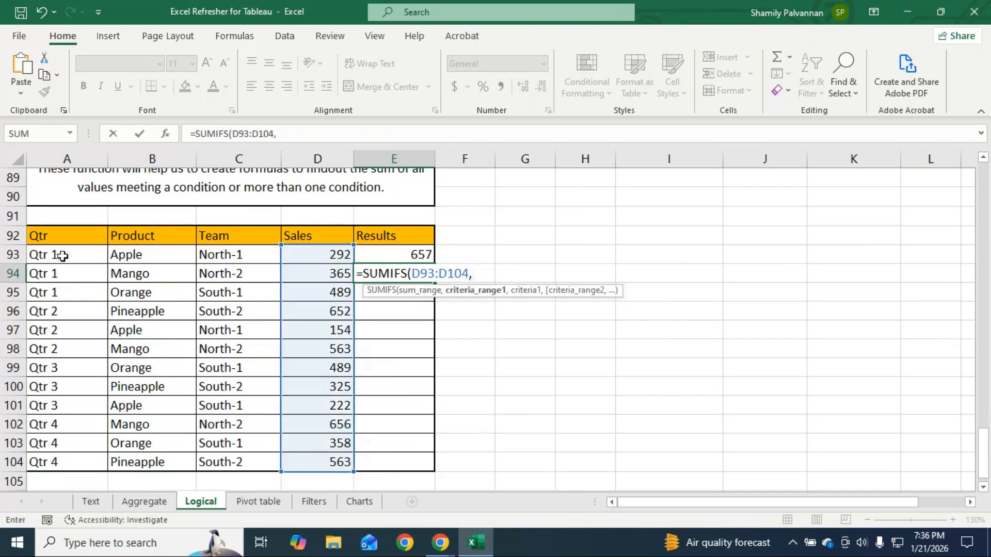
drag(62, 255, 55, 459)
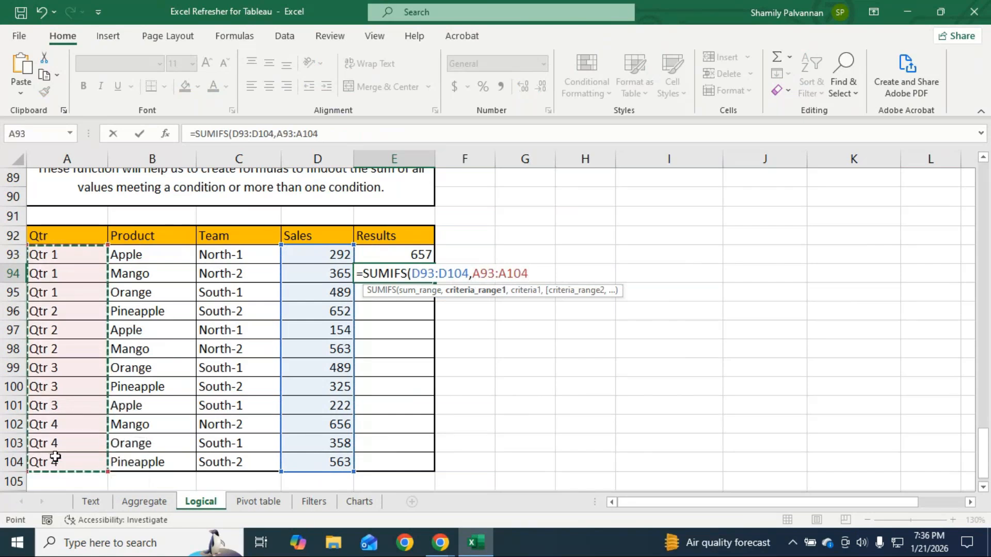
text(,)
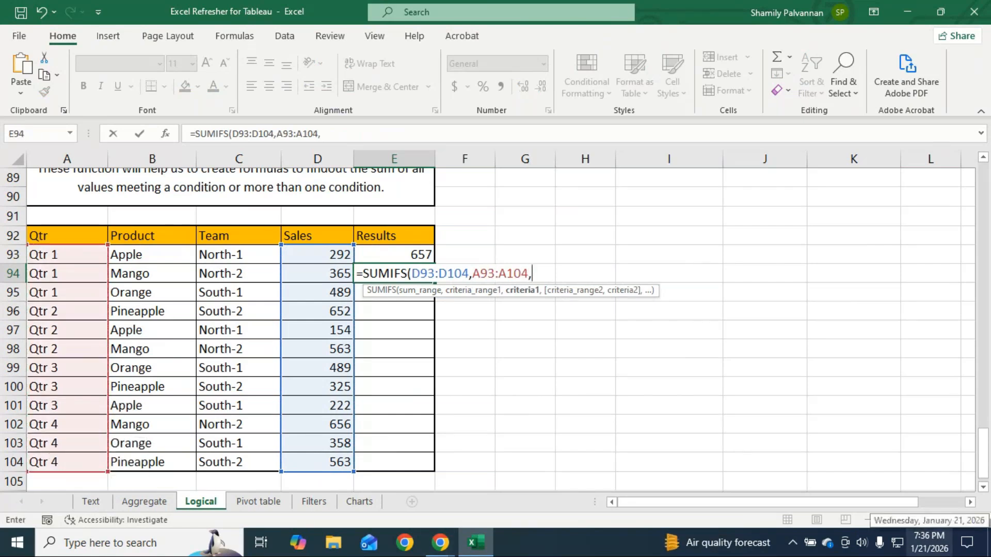
text("Qtr*)
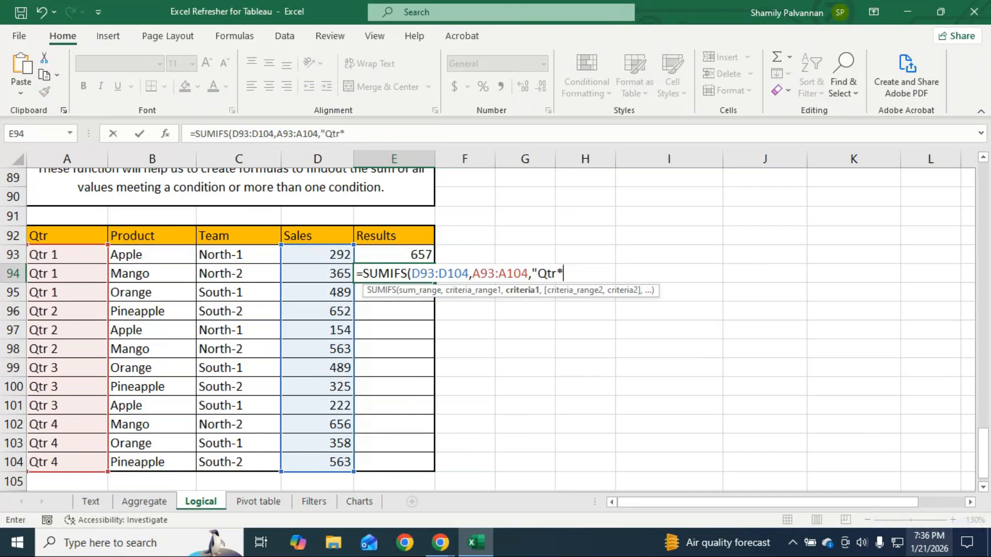
text(",)
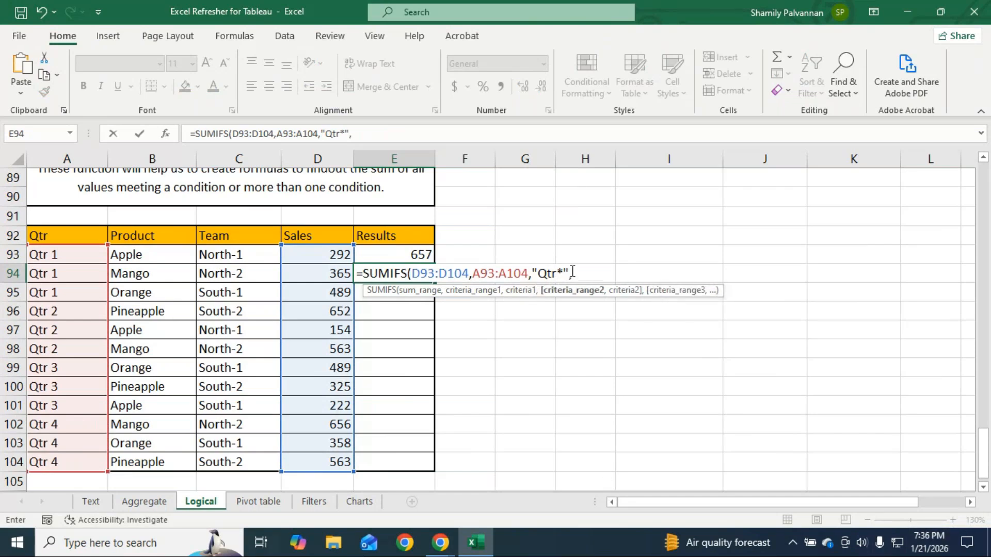
Complete the E94 formula with the criteria "Orange" on B93:B104 and "South*" on C93:C104.
drag(156, 257, 154, 460)
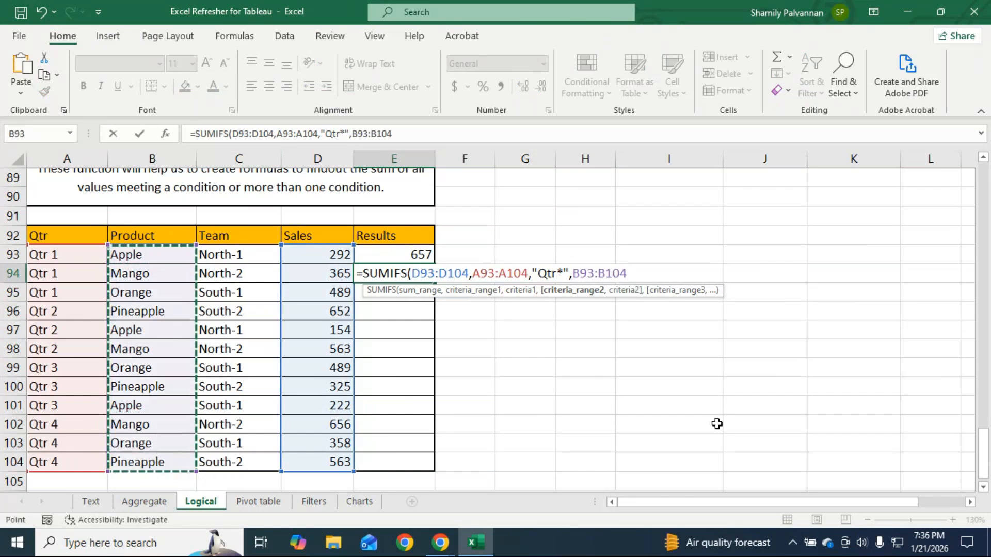
text(")
key(BackSpace)
text(,")
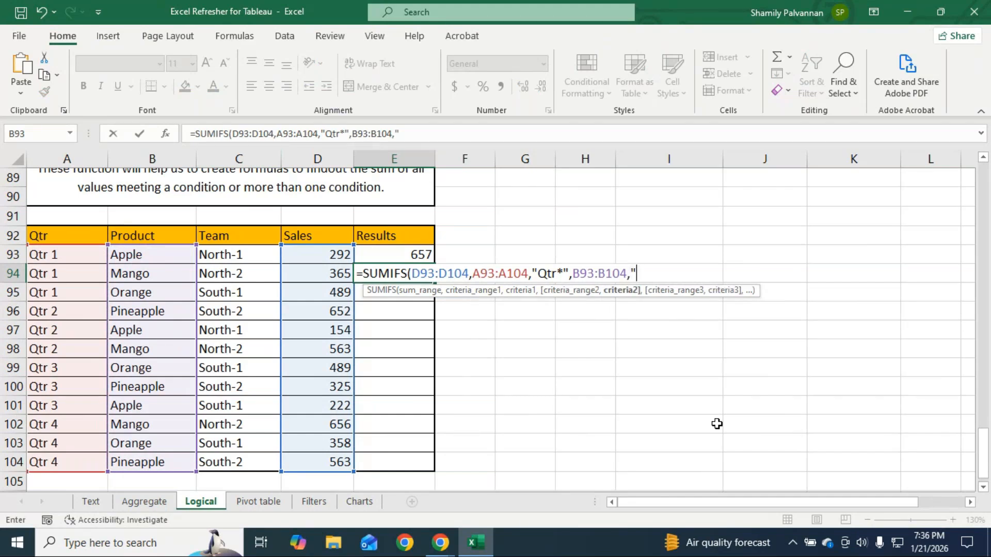
text(Orange")
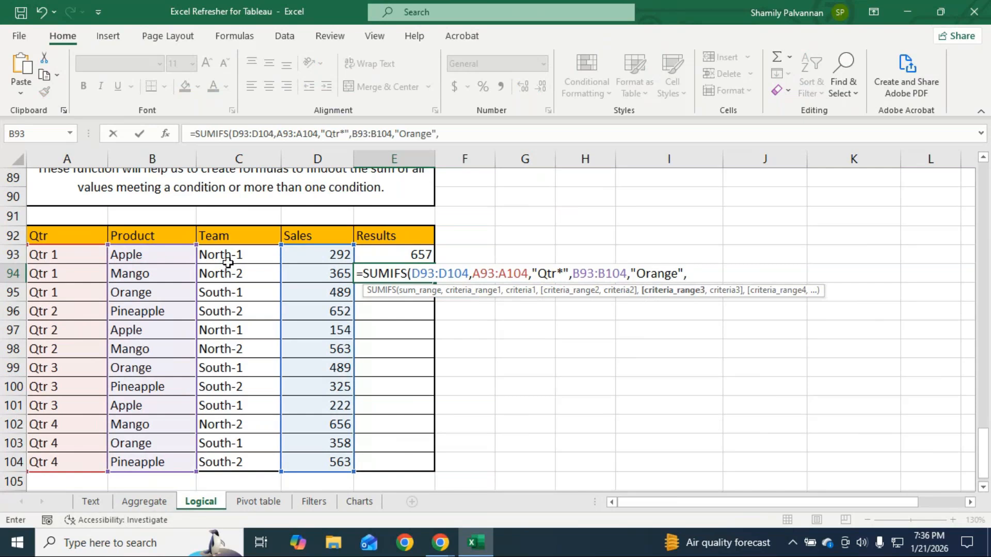
drag(233, 258, 235, 459)
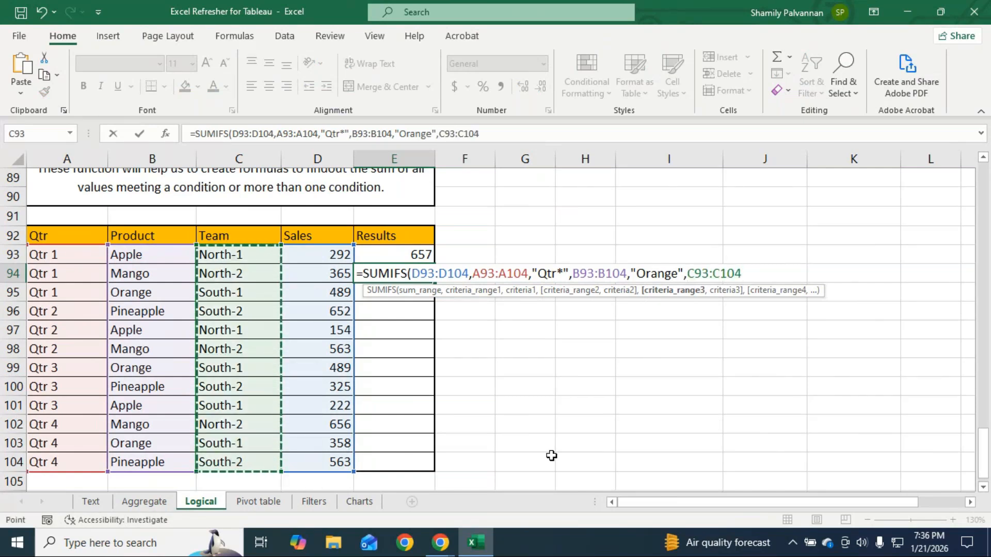
text(,"South*"))
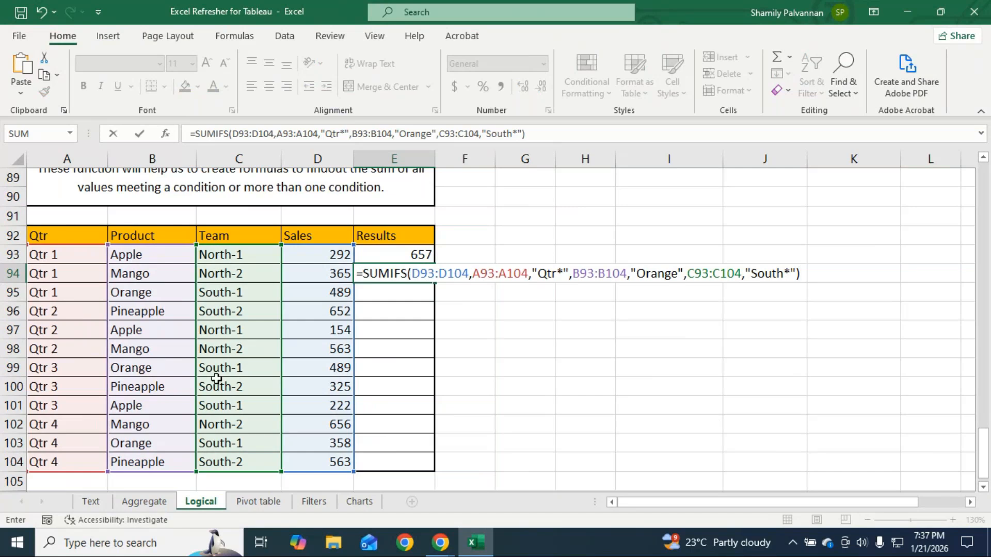
key(Return)
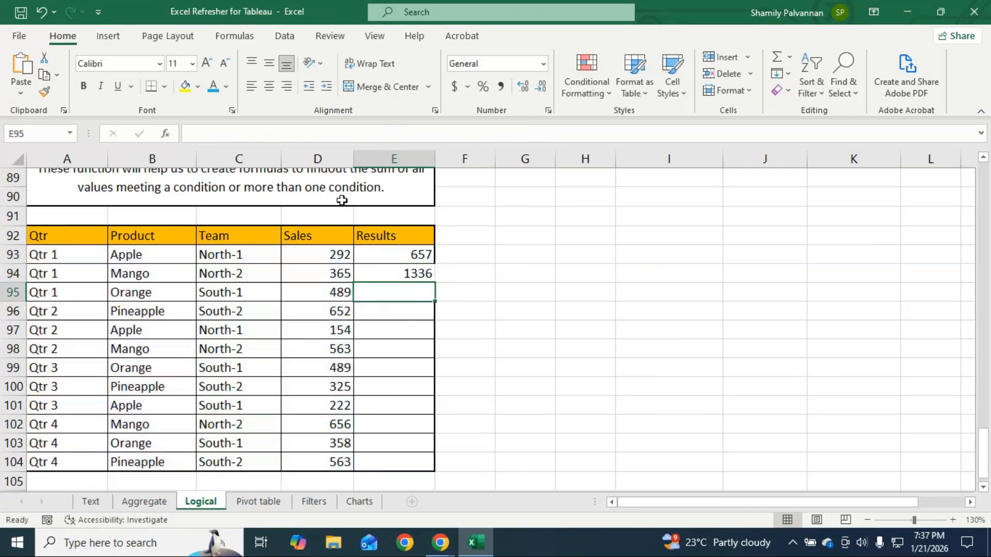
Copy the text of the SUMIFS formula in E93 into the adjacent cell F93 as documentation.
click(426, 257)
click(460, 137)
drag(460, 137, 181, 156)
key(ctrl+c)
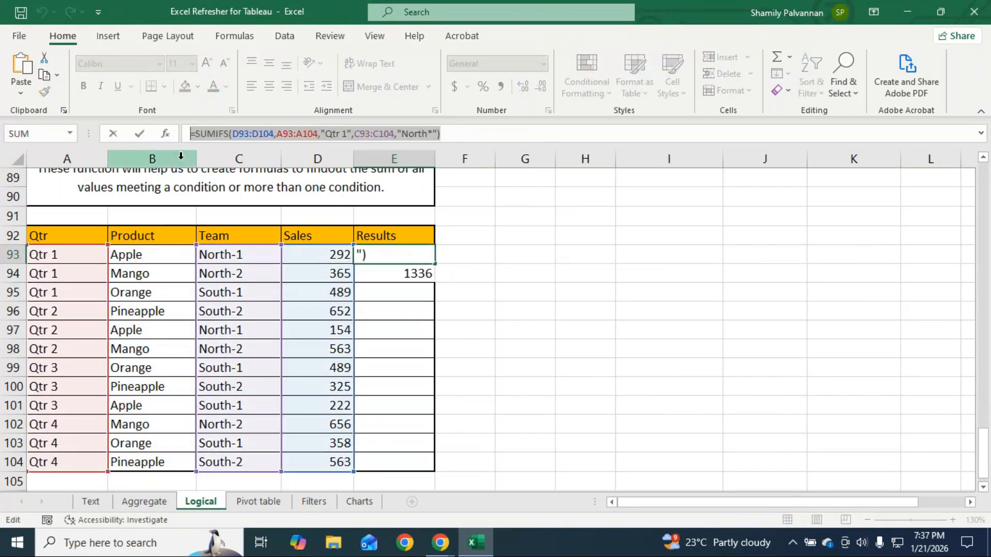
key(Return)
click(482, 256)
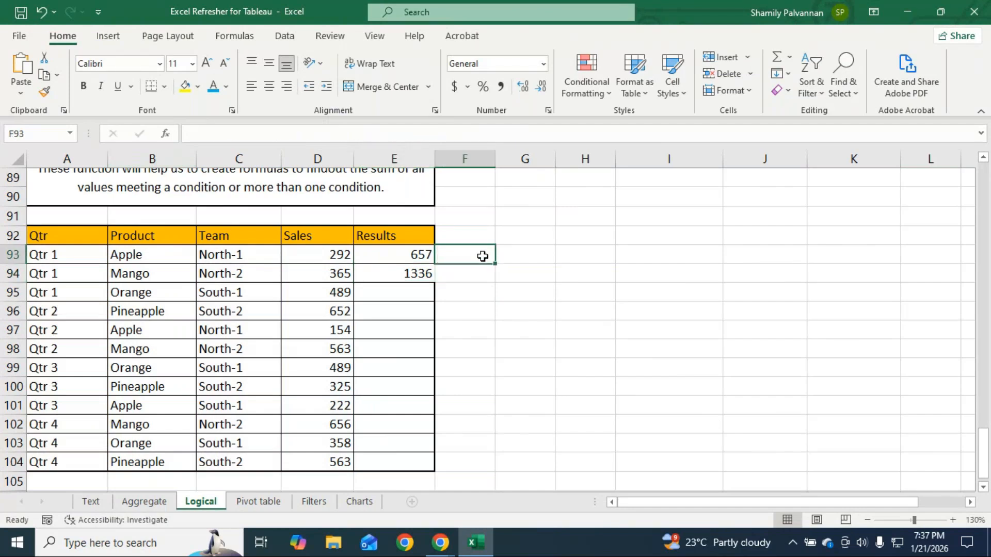
double_click(482, 256)
key(ctrl+v)
Copy the text of E94's SUMIFS formula into F94 and widen column F to fit the documented formulas.
click(416, 274)
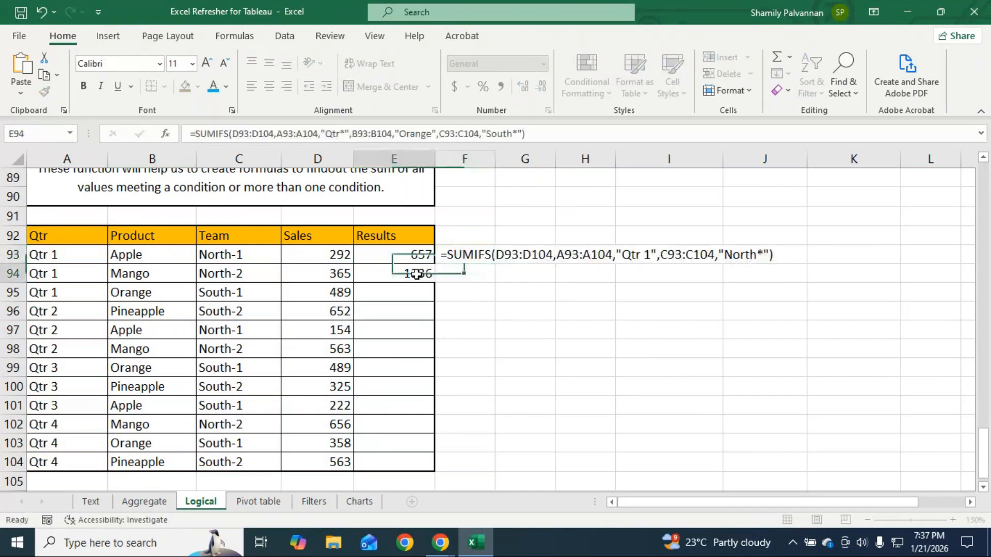
drag(535, 138, 190, 136)
key(ctrl+c)
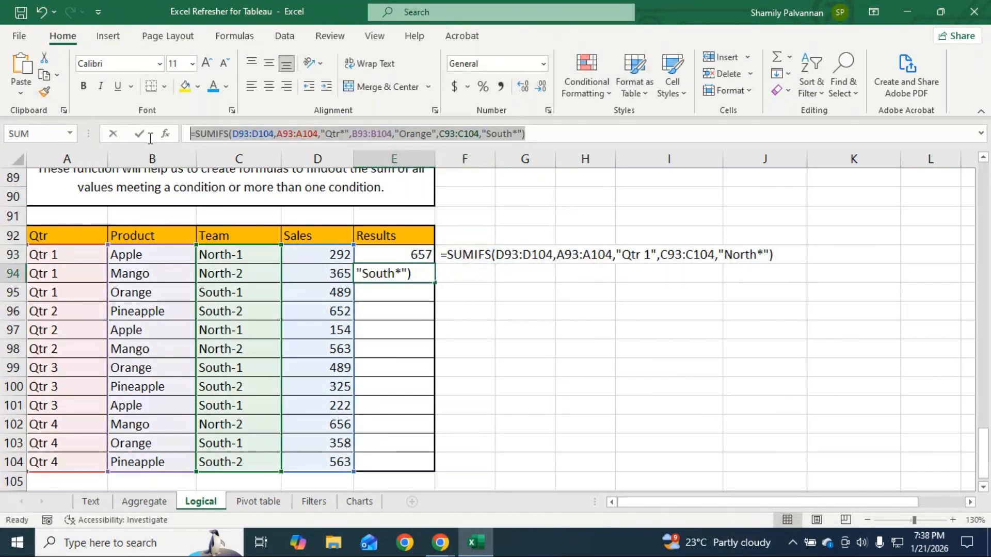
key(Return)
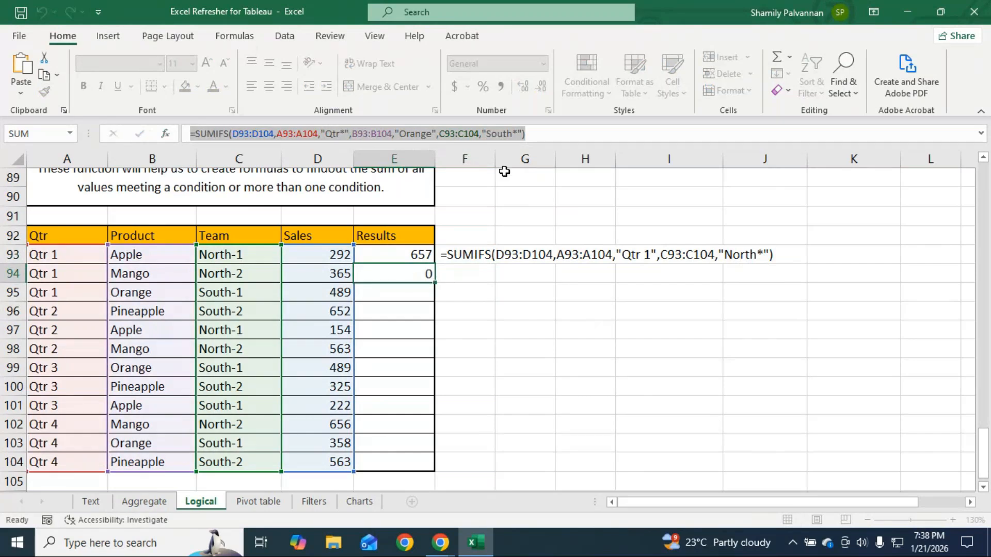
double_click(462, 272)
key(ctrl+v)
click(588, 367)
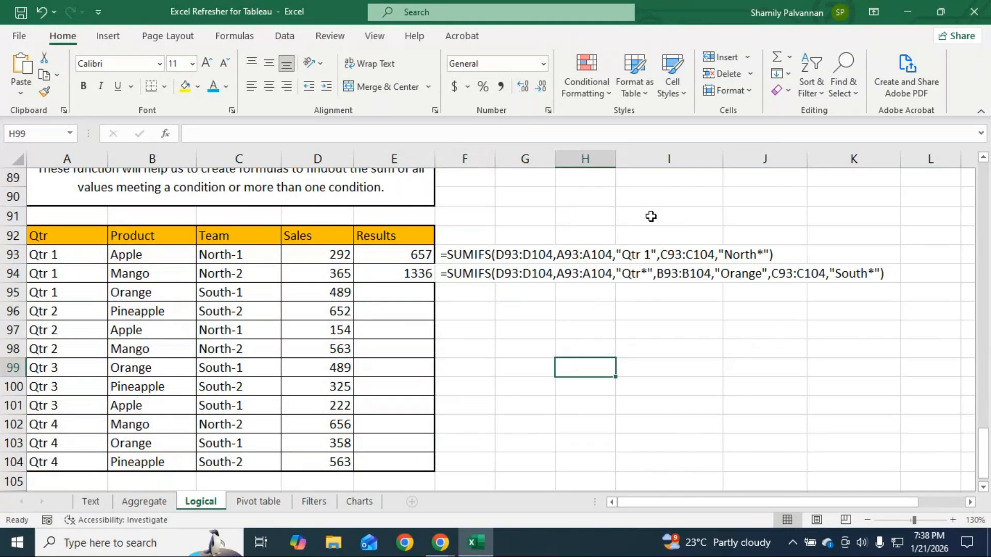
drag(495, 159, 899, 158)
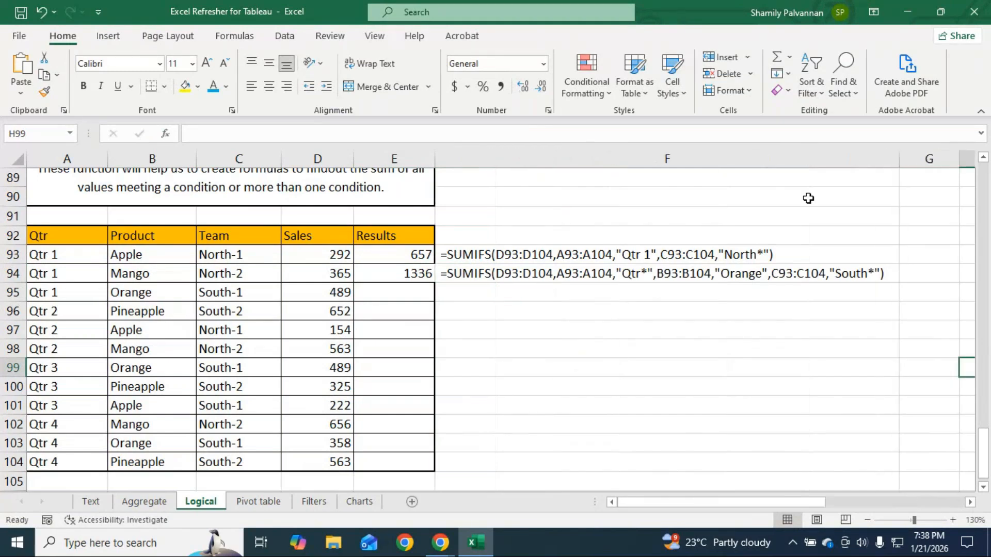
Format the documented formula in F93 in red, bold, 12-point text and copy that formatting to F94.
click(800, 254)
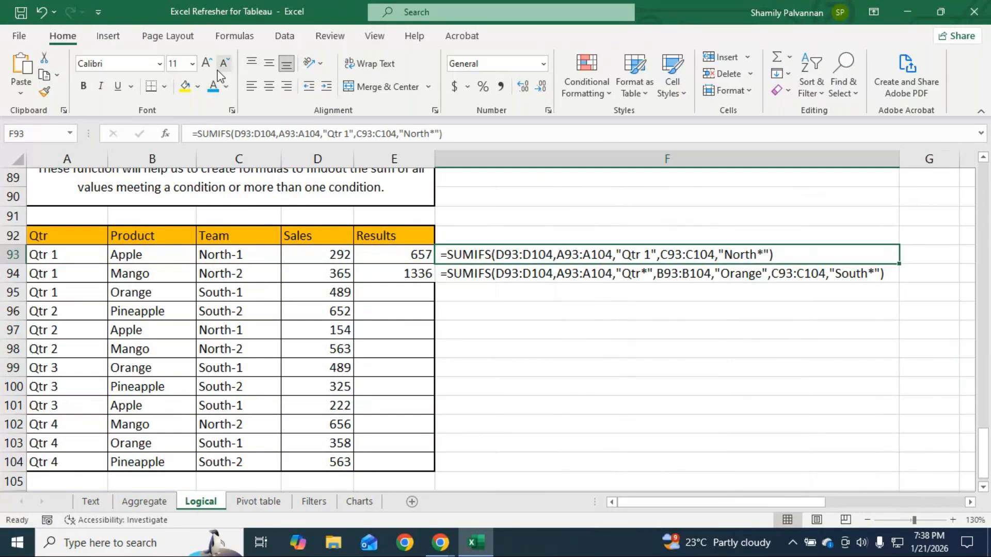
click(226, 87)
click(225, 245)
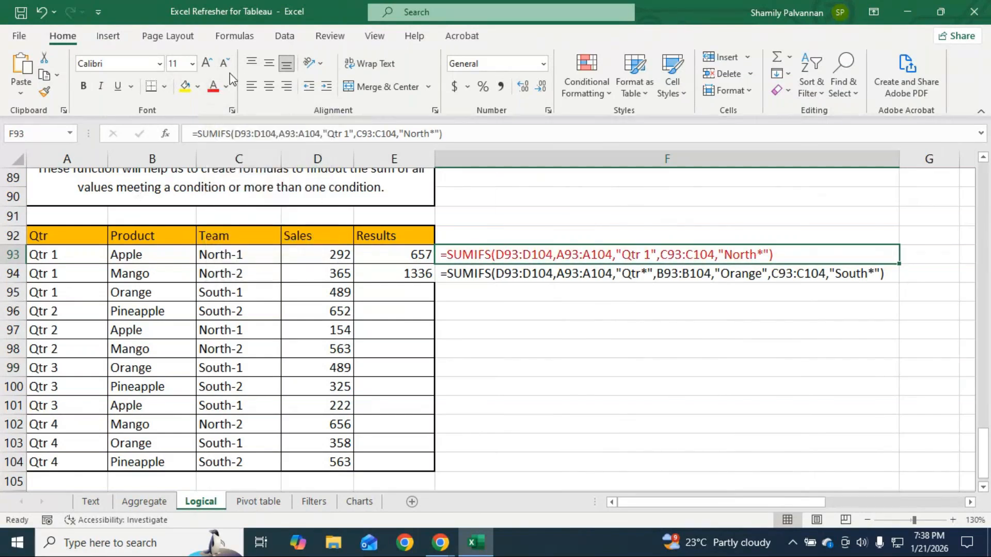
click(206, 62)
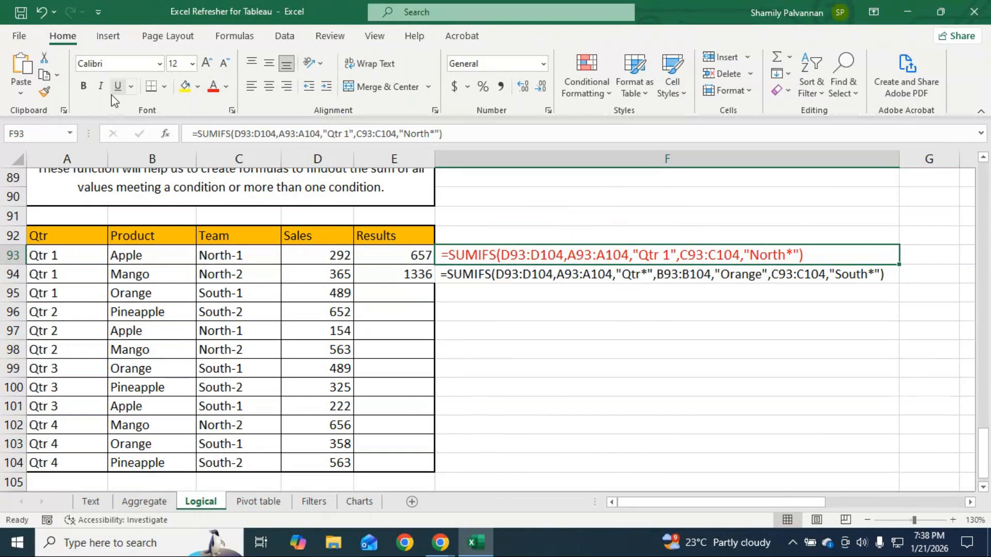
click(82, 89)
click(45, 92)
click(521, 274)
click(634, 331)
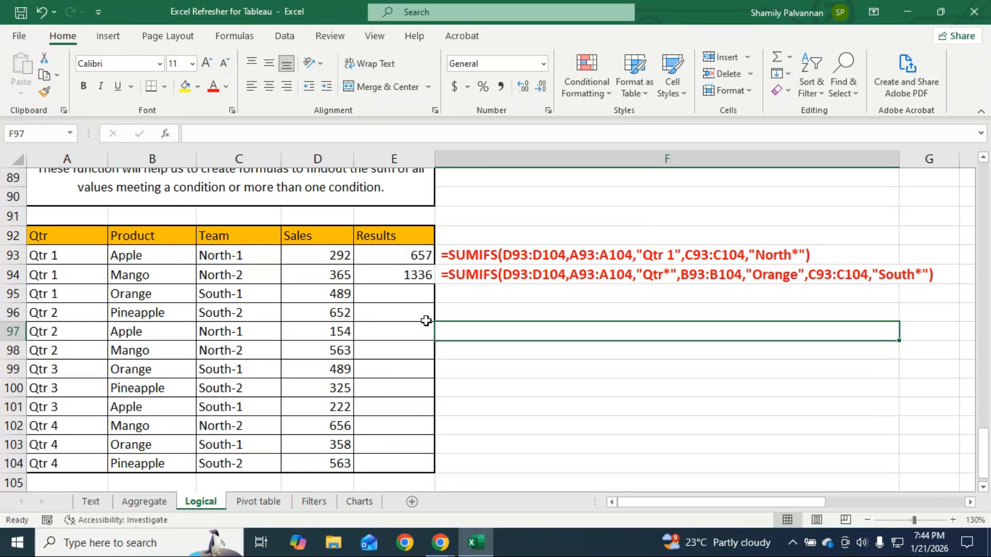
Start a SUMIFS formula in E96 that sums D93:D104, with the criterion "Qtr*" on A93:A104.
click(426, 320)
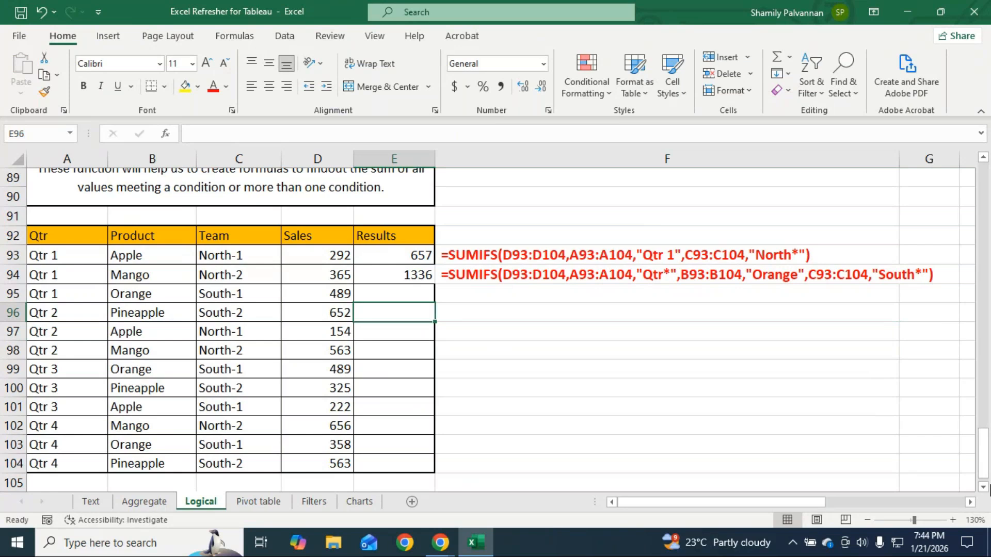
text(=sumifs)
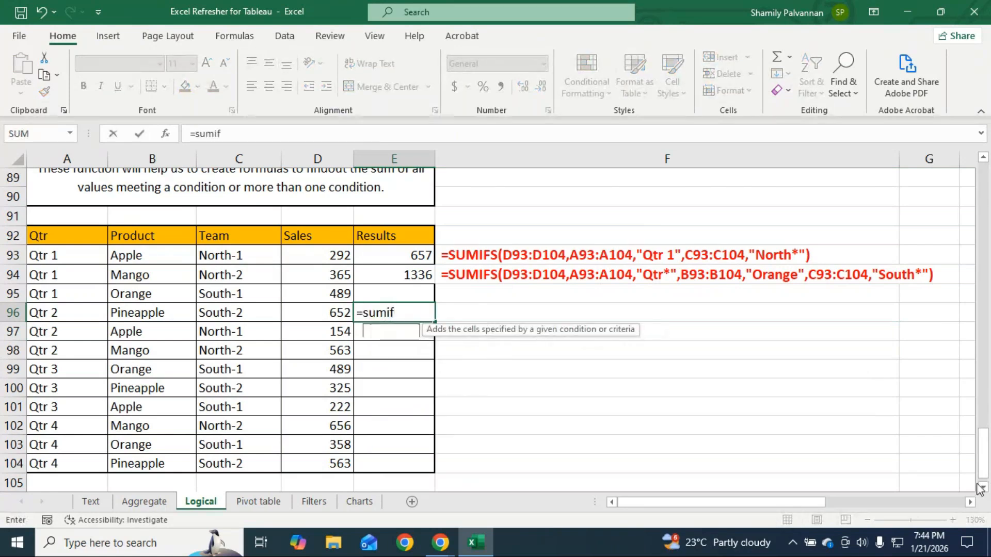
key(Tab)
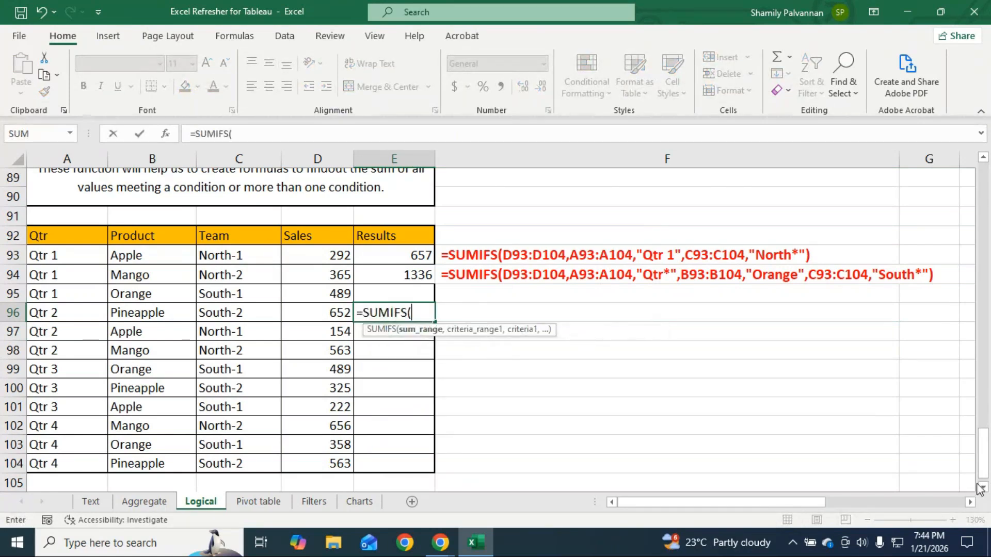
drag(320, 255, 326, 456)
text(,)
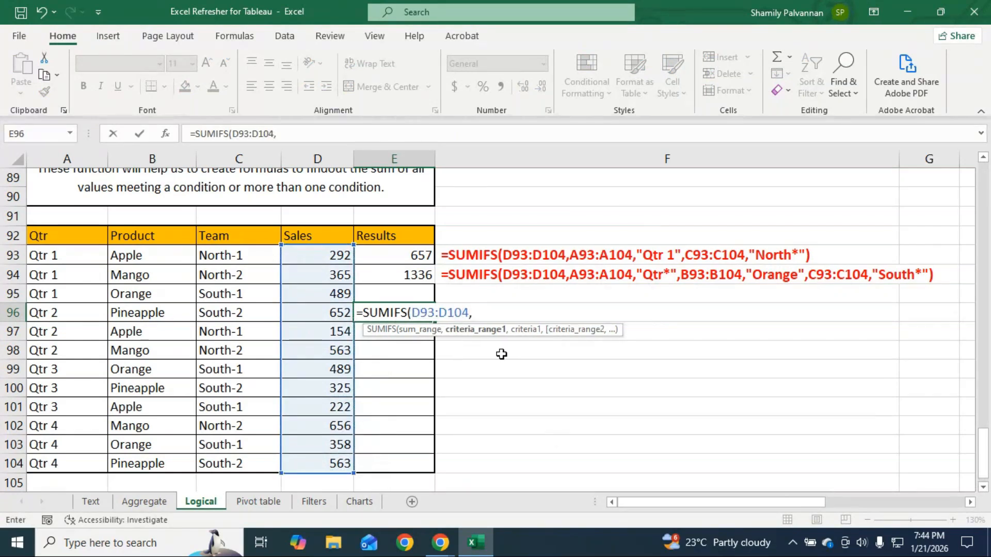
drag(73, 254, 64, 458)
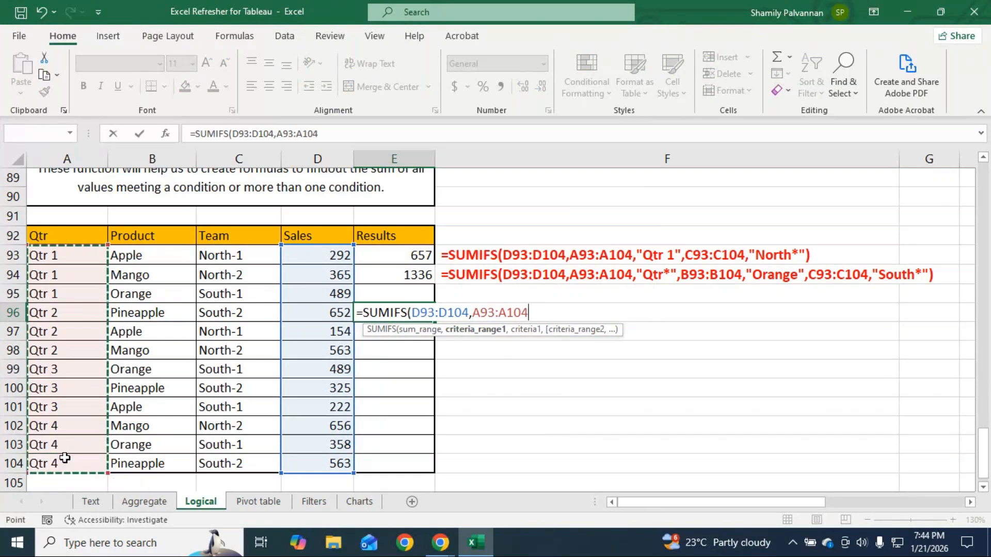
text(,"Q)
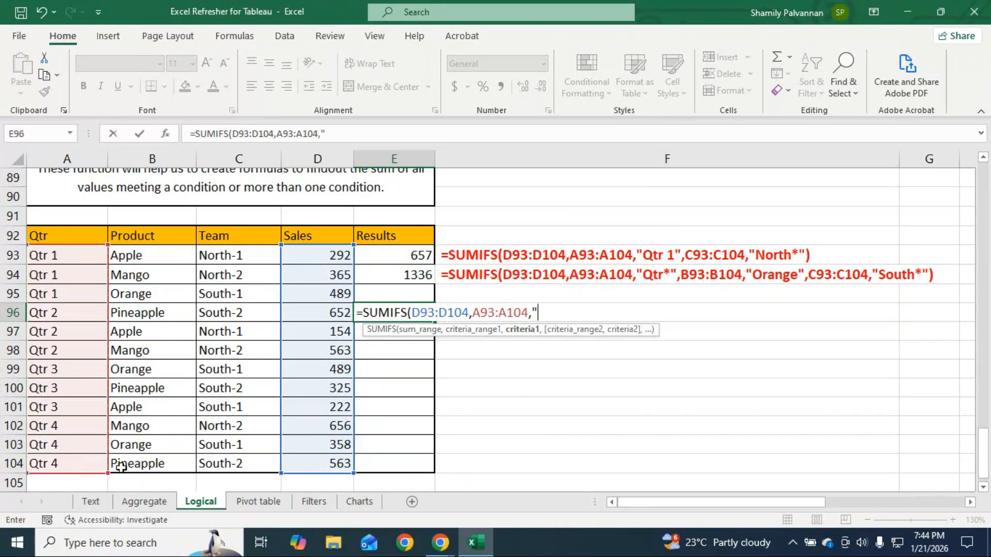
text(tr*",)
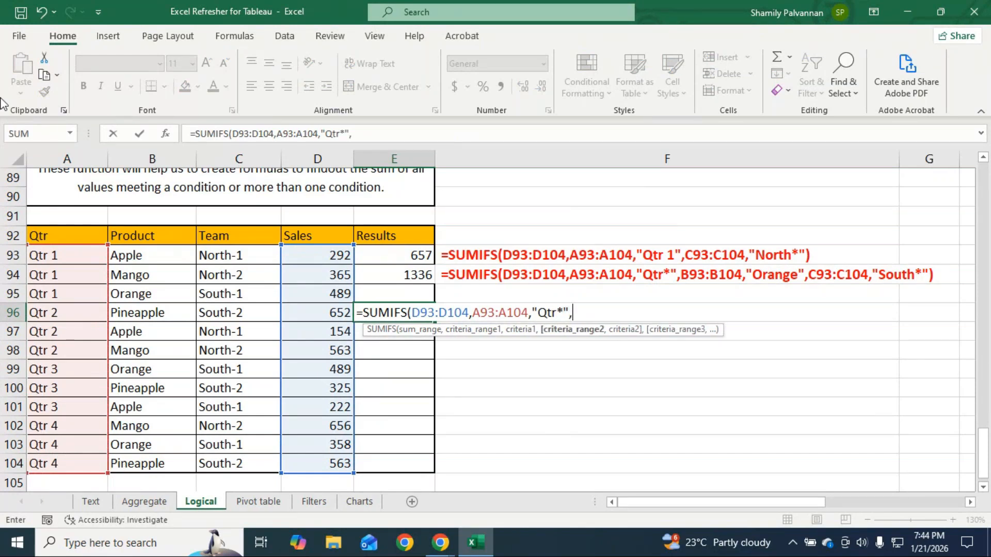
Complete the E96 formula with the criteria "Apple" on B93:B104 and "North*" on C93:C104.
drag(144, 255, 147, 462)
text(,")
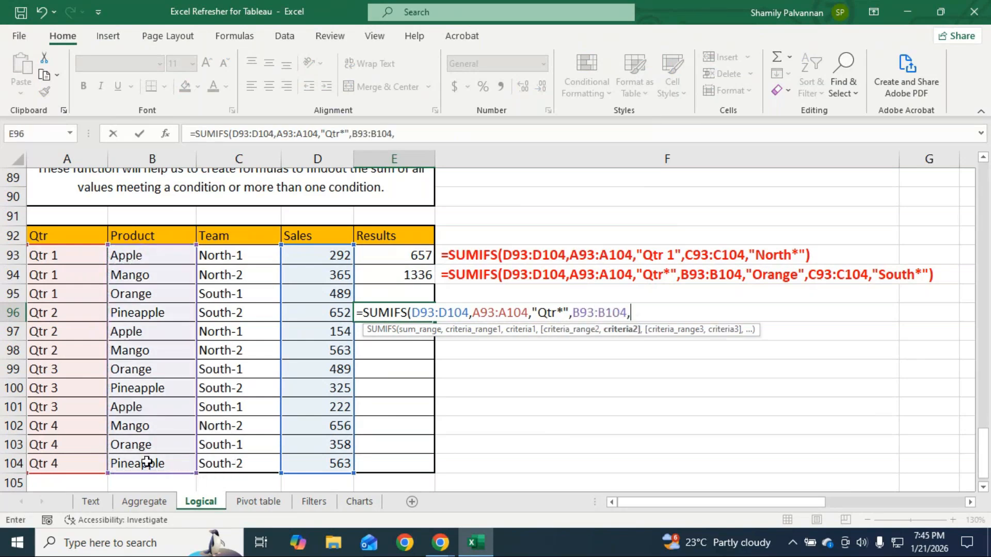
text(Apple",)
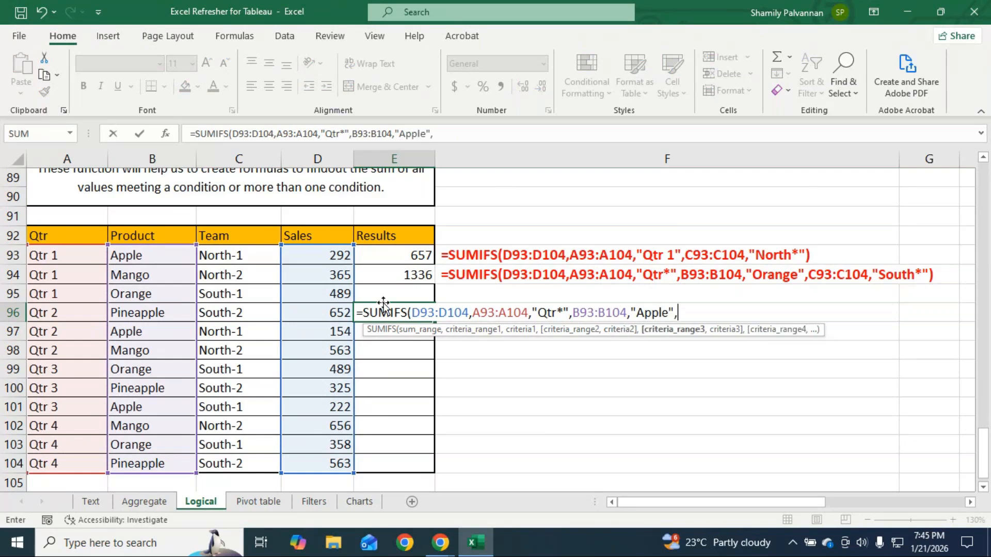
drag(236, 265, 241, 462)
text(,"N)
text(orth*)
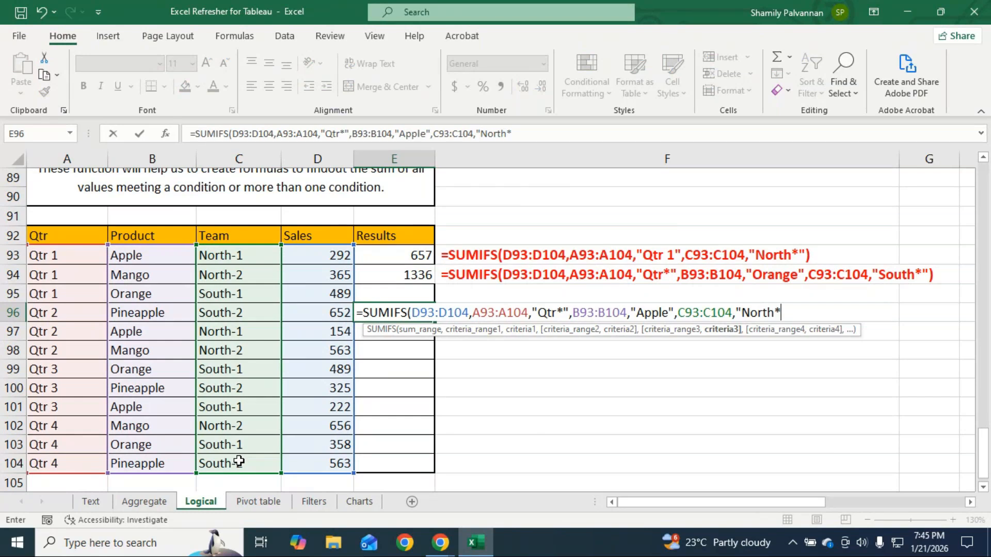
text("))
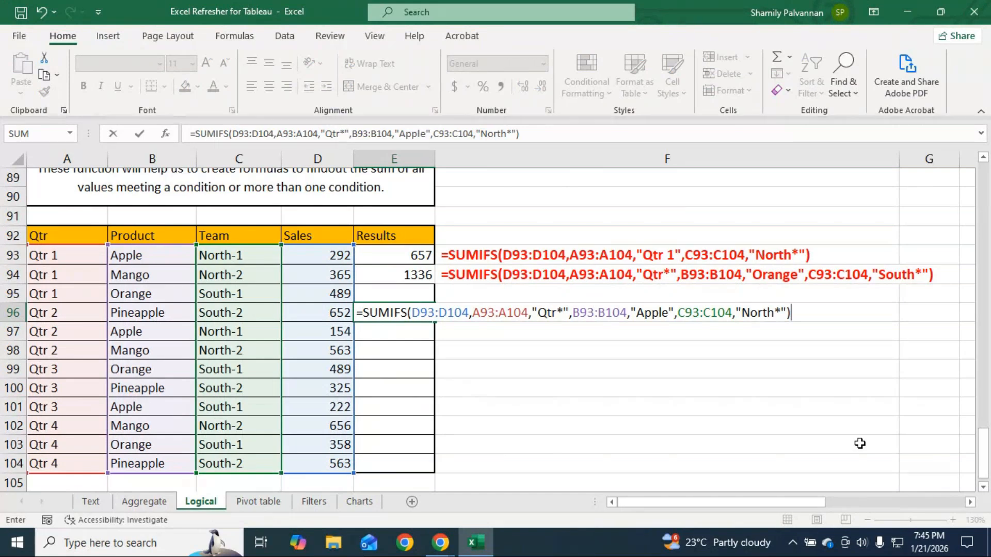
key(Return)
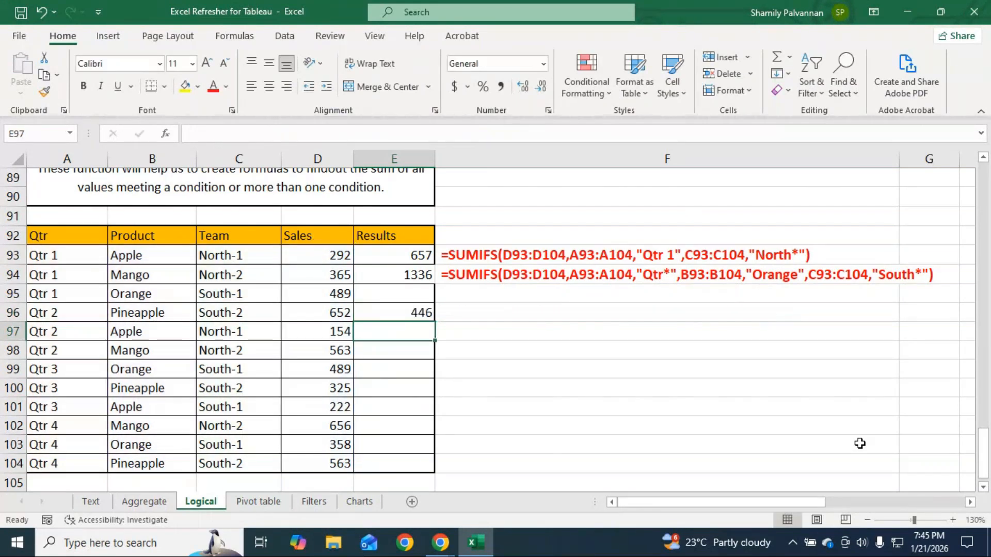
Review the SUMIFS formula in E96 and copy its full text, ending with the adjacent cell F96 selected.
key(Up)
key(F2)
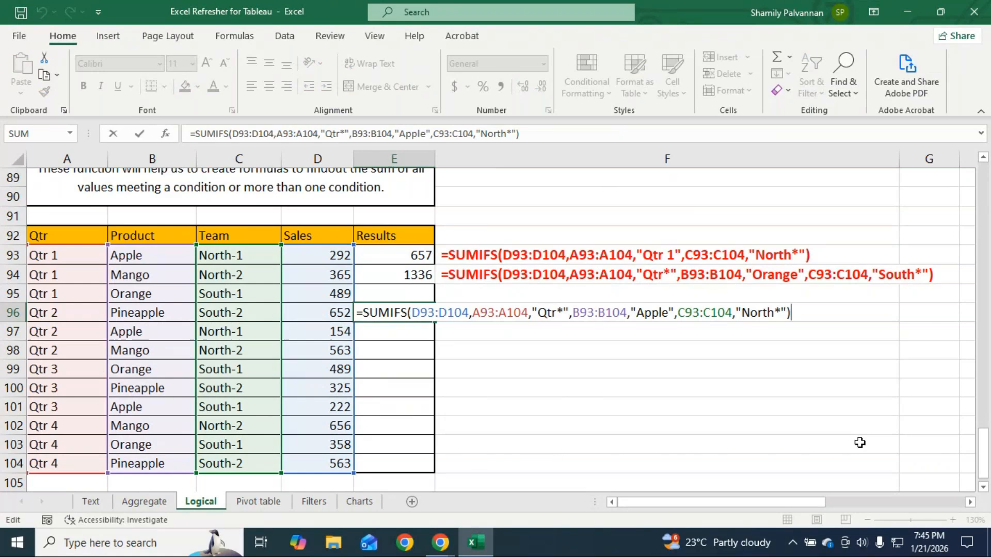
key(Return)
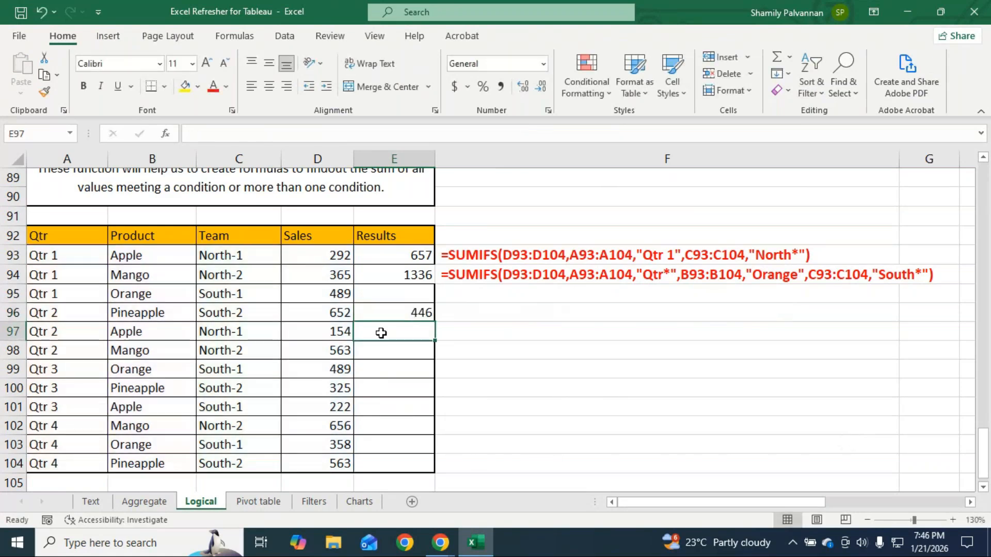
click(385, 313)
drag(522, 134, 141, 133)
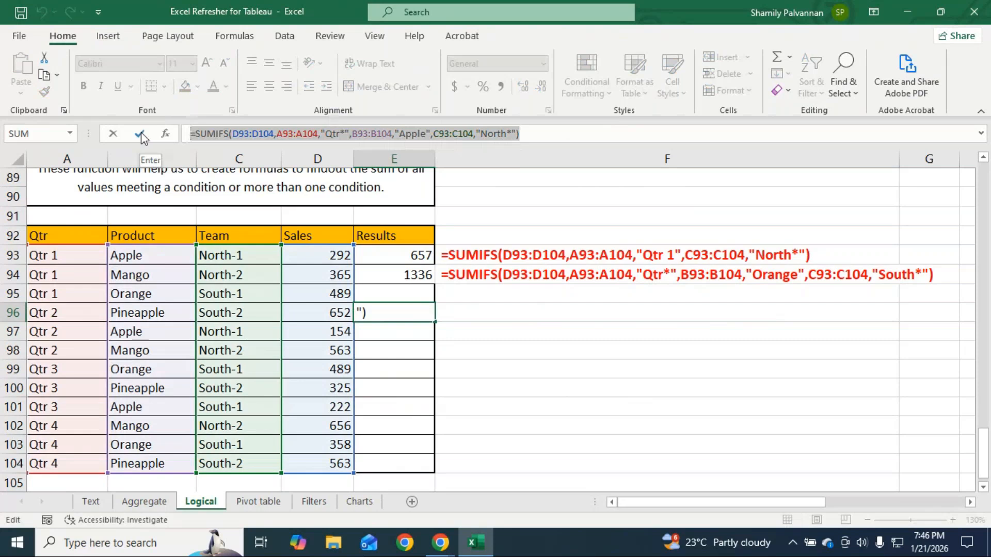
key(ctrl+c)
click(141, 132)
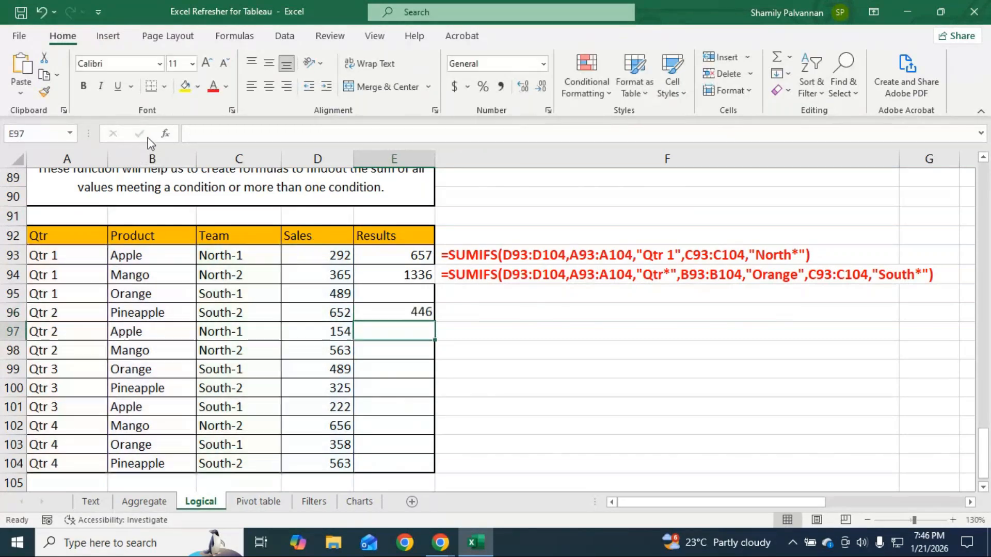
click(479, 312)
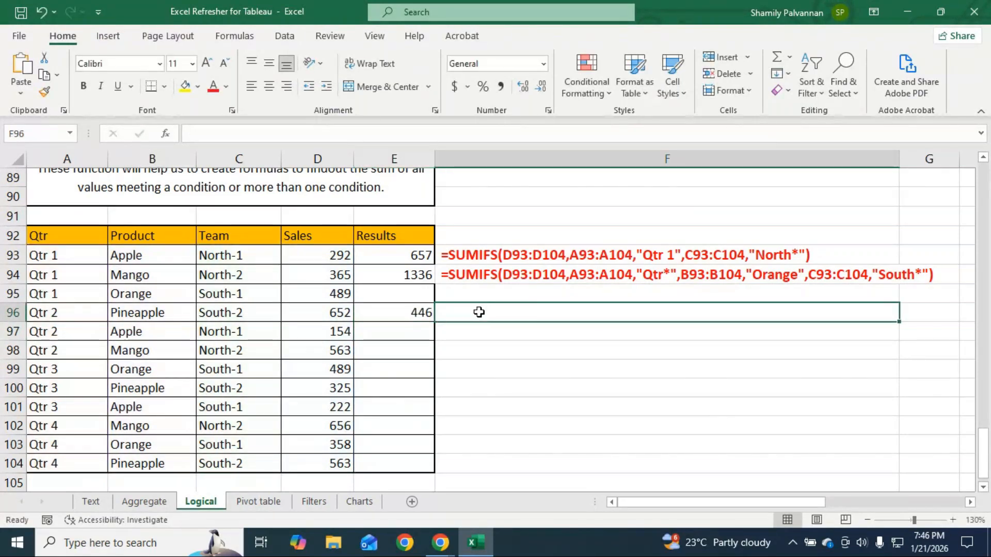
Show the SUMIFS formula in E96 with its ranges highlighted and switch to the GoTo Meeting window.
click(426, 316)
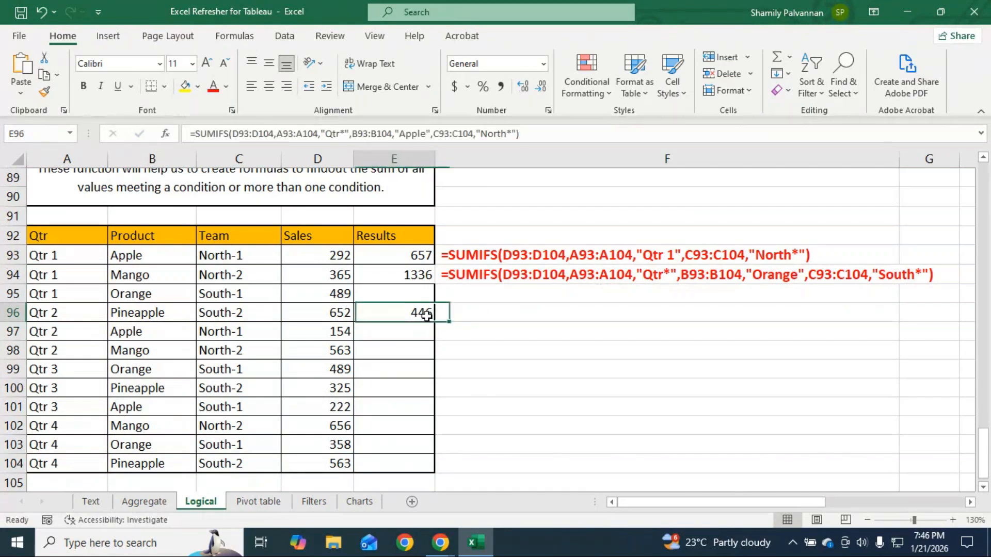
key(F2)
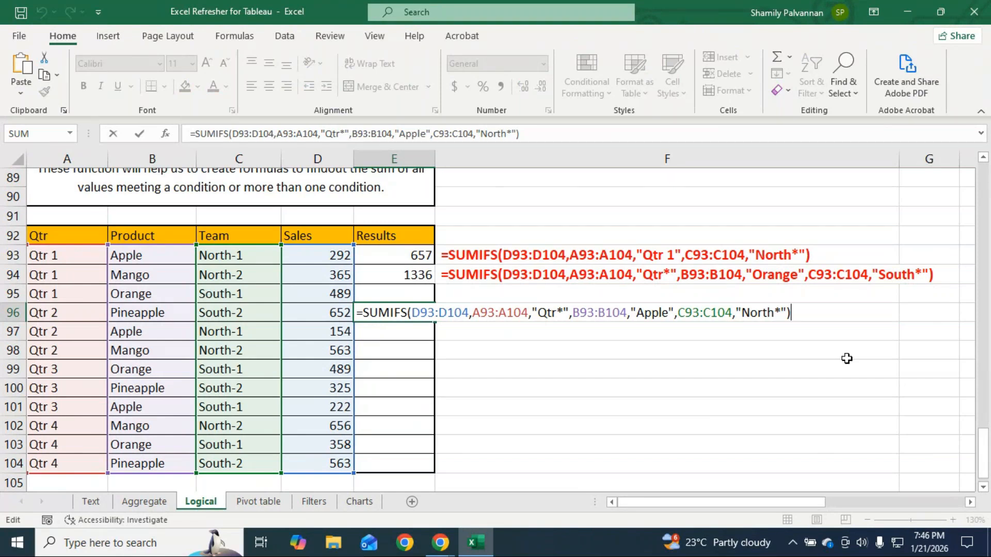
click(441, 543)
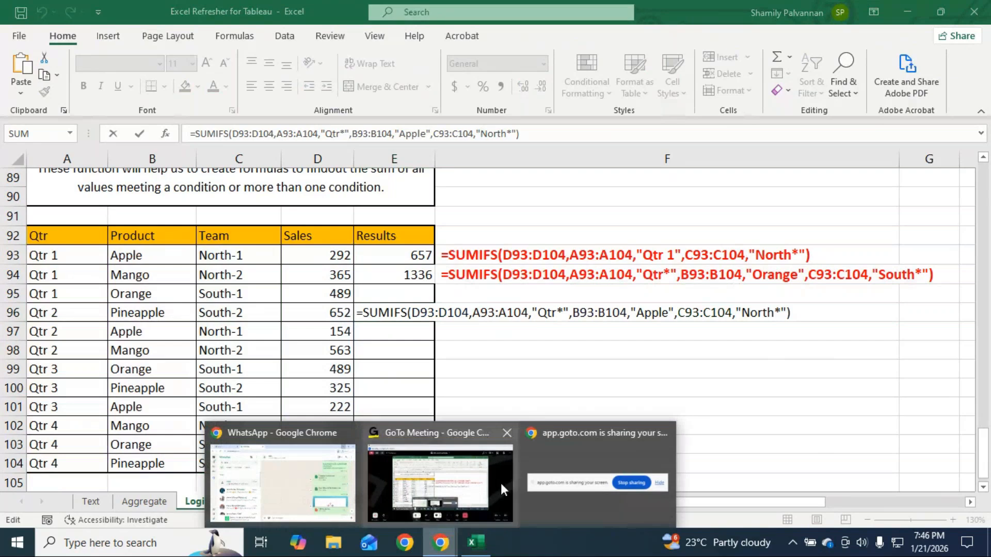
click(502, 485)
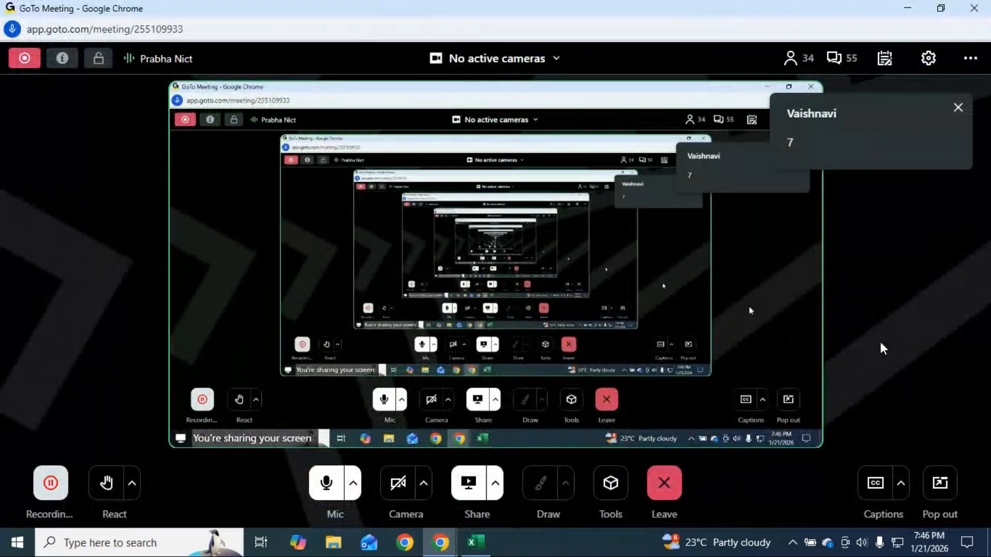